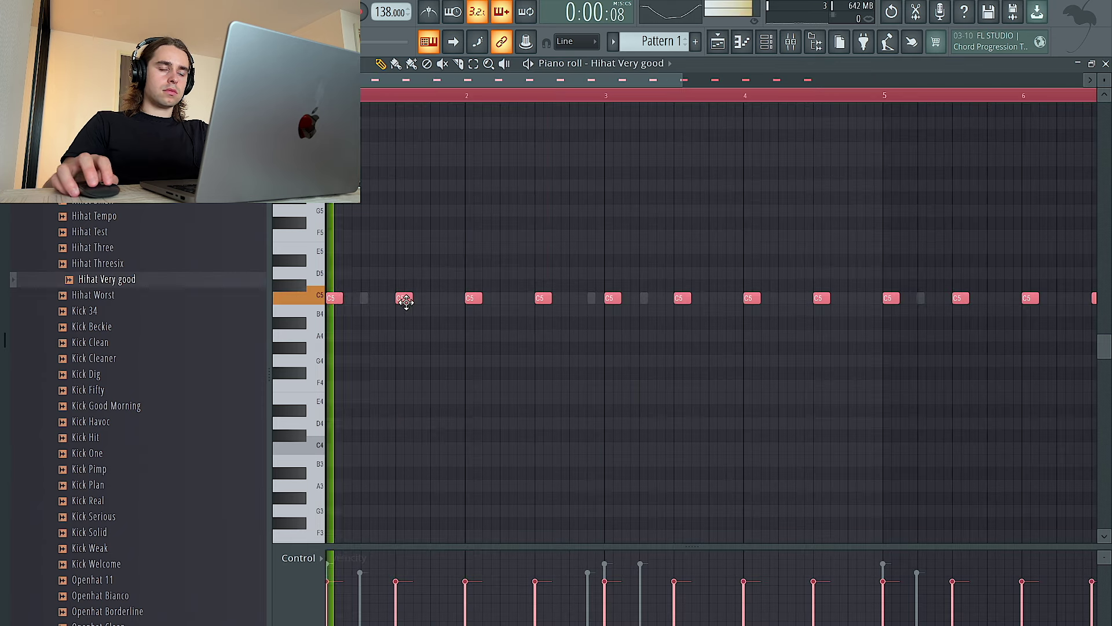
Step: Add softer hi-hat hits on C5 between the existing ones throughout the pattern and shift them slightly earlier
key(space)
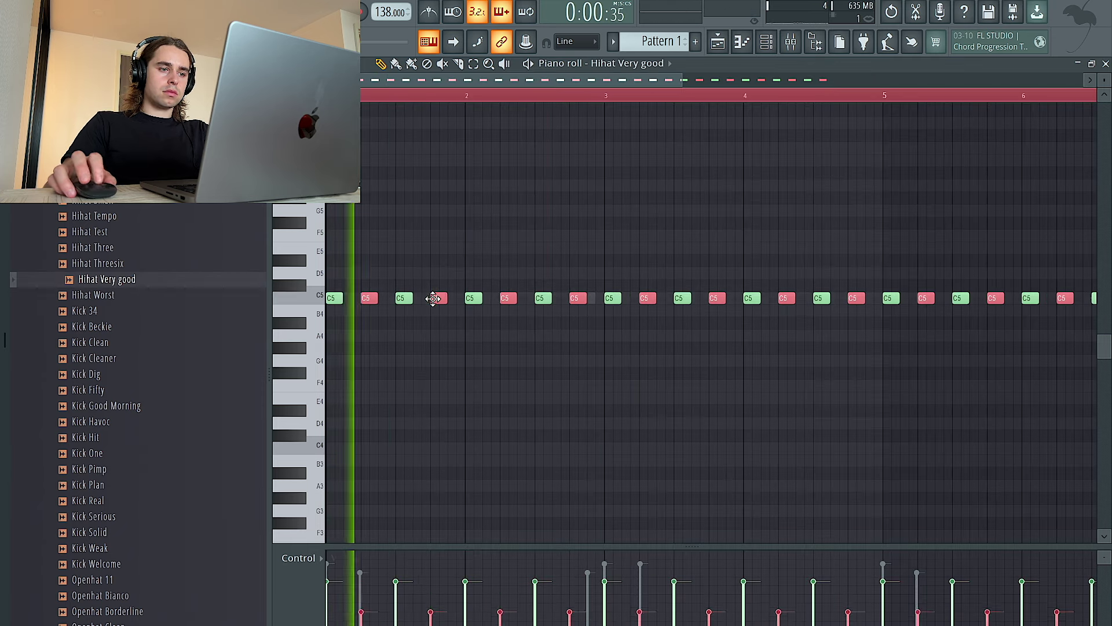
drag(365, 302, 366, 302)
key(ctrl+d)
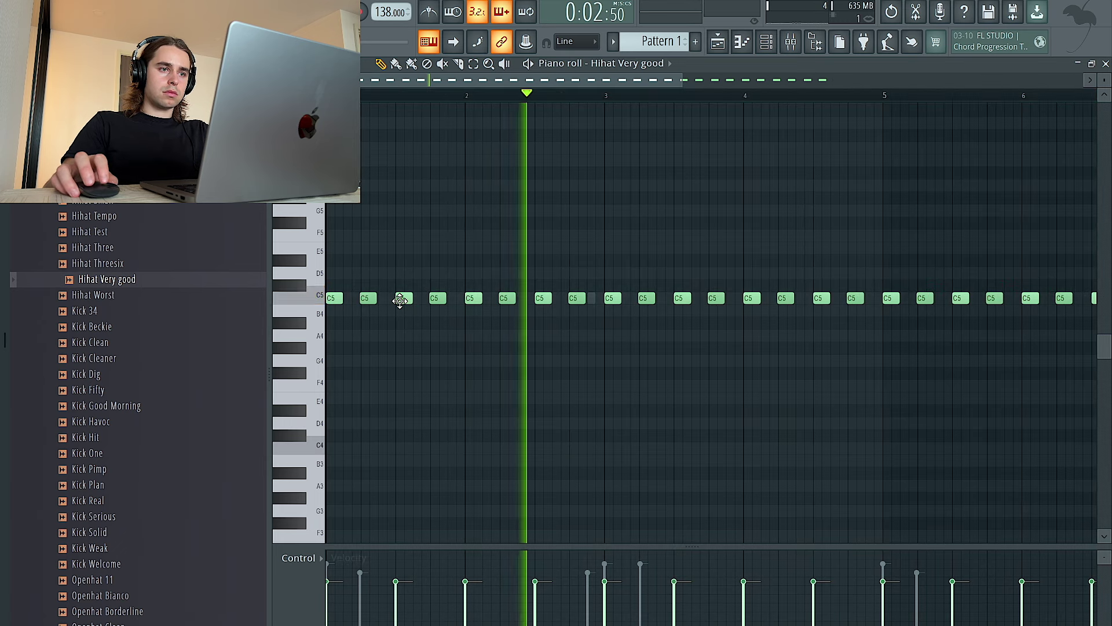
Step: Replace the hi-hat channel's sample with Hihat Worst
key(ctrl+a)
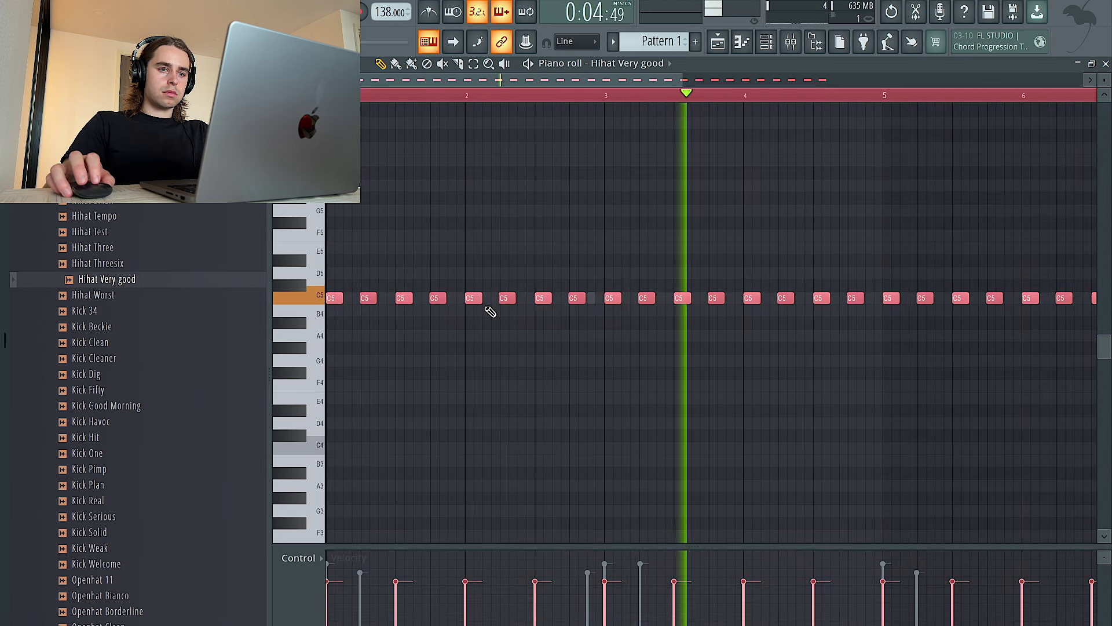
key(ctrl+d)
click(139, 297)
key(ctrl+a)
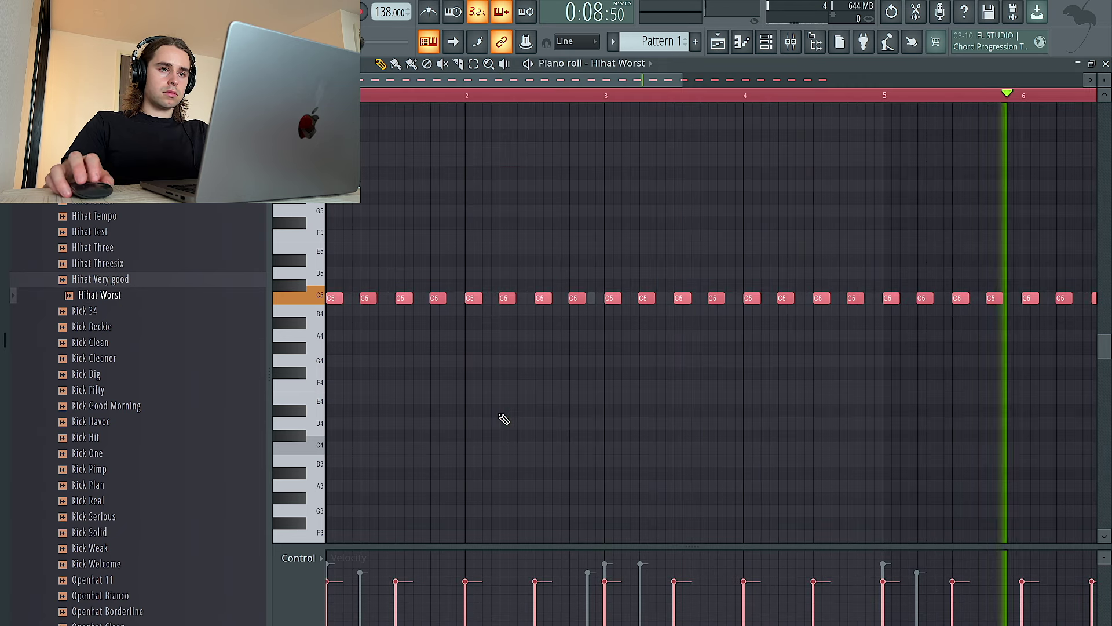
ctrl+click(330, 298)
key(ctrl+b)
key(space)
key(ctrl+z)
scroll(405, 316, down, 3)
key(ctrl+a)
key(space)
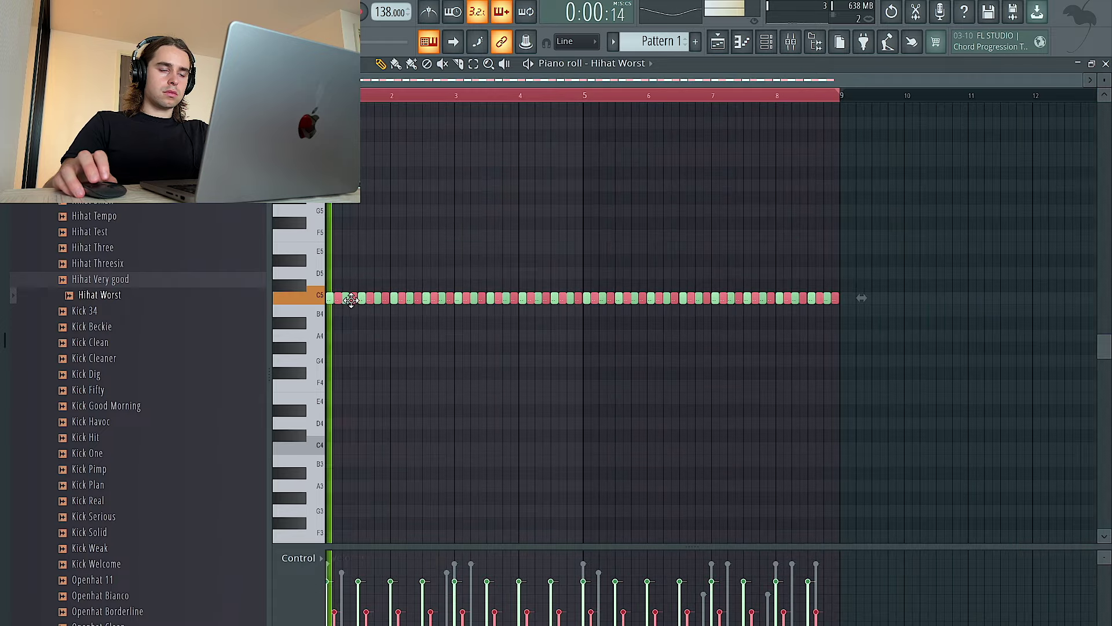
scroll(340, 345, up, 3)
drag(380, 300, 378, 320)
key(ctrl+z)
key(ctrl+z)
key(ctrl+z)
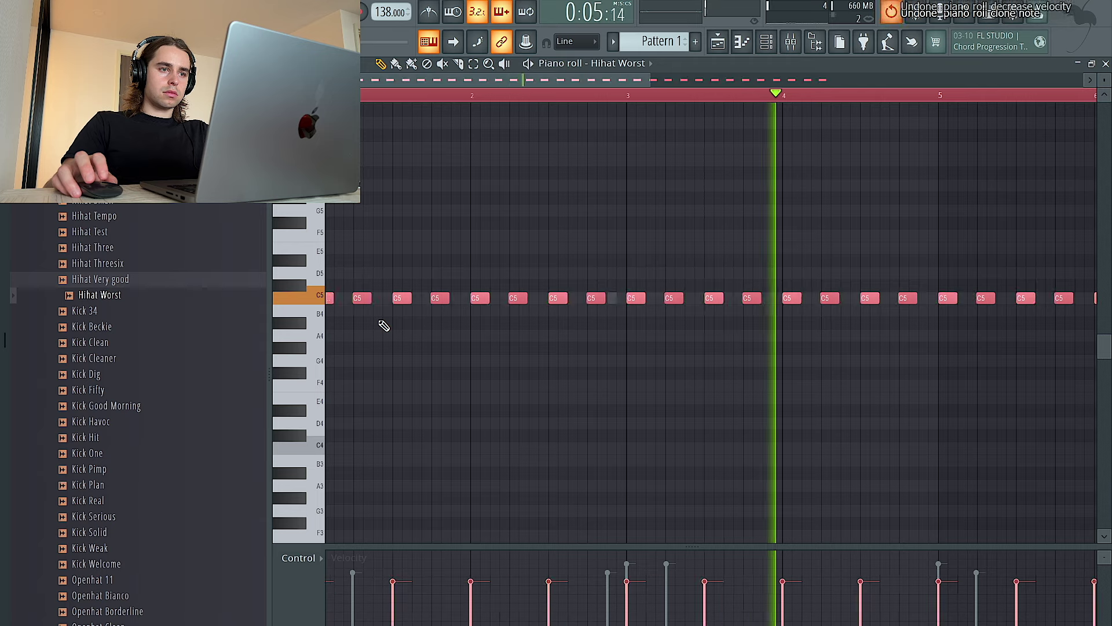
key(space)
key(ctrl+shift+z)
key(space)
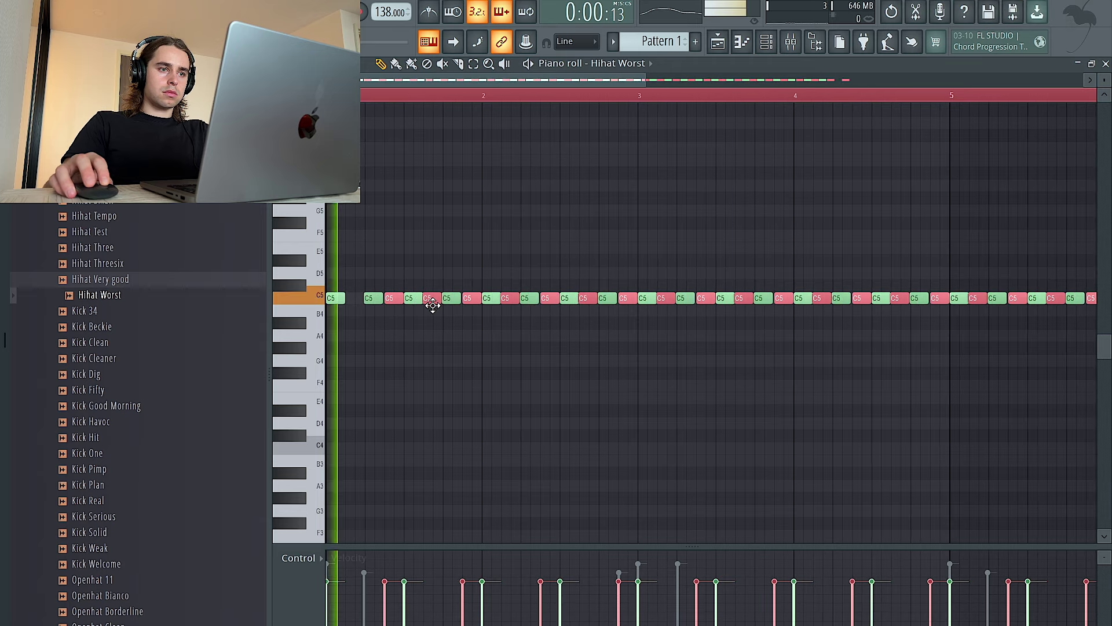
key(Delete)
Step: Add extra C5 hi-hat hits just before bar 2 and just before bar 4
click(385, 325)
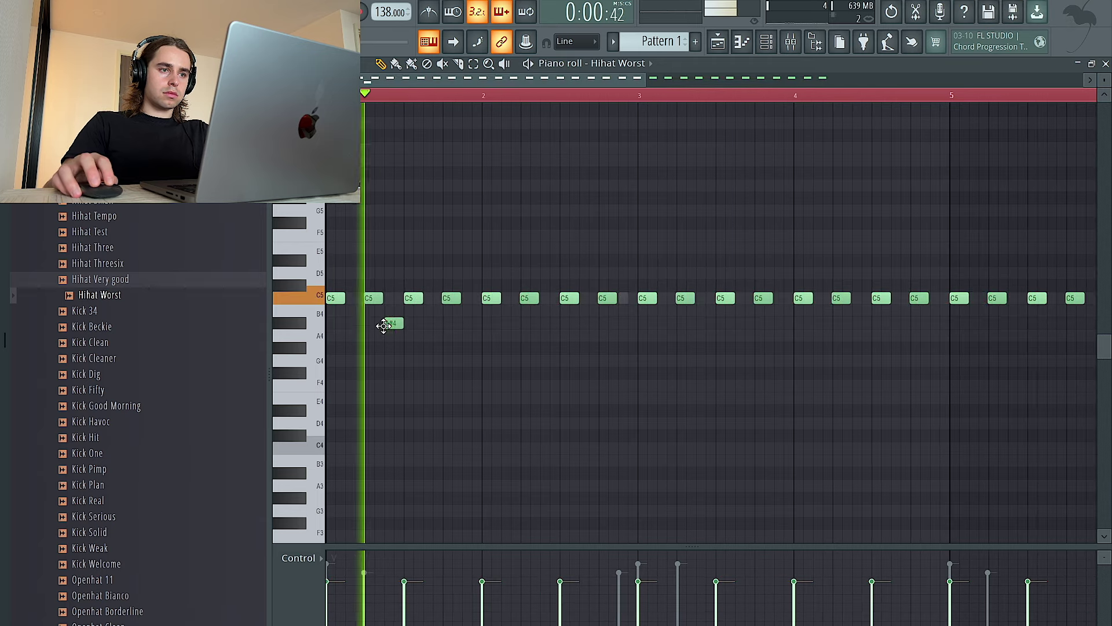
click(470, 298)
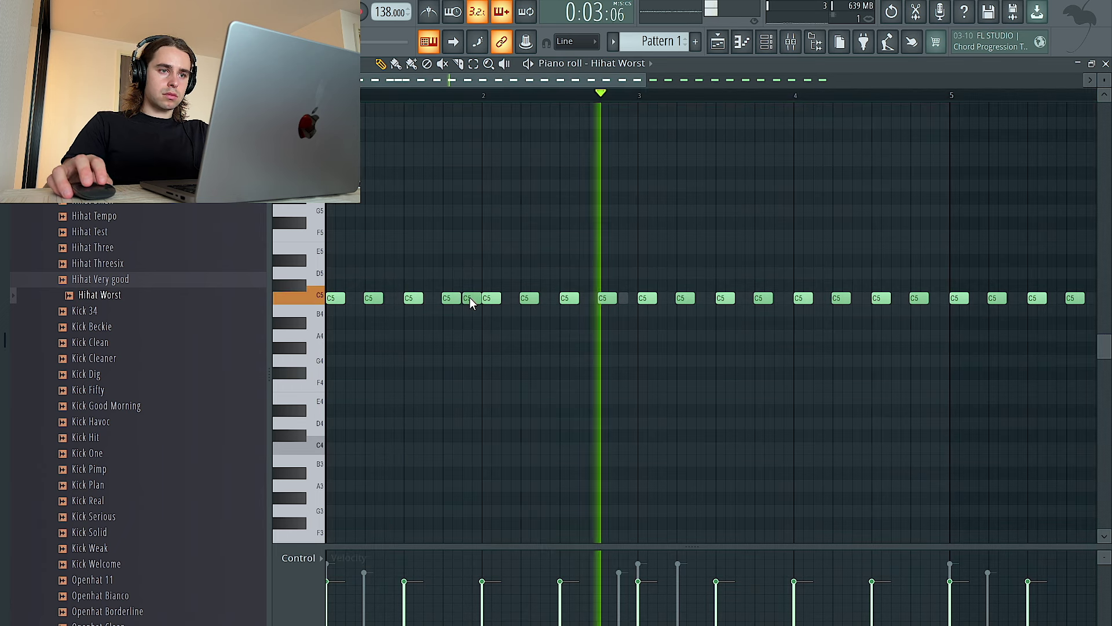
drag(468, 300, 781, 310)
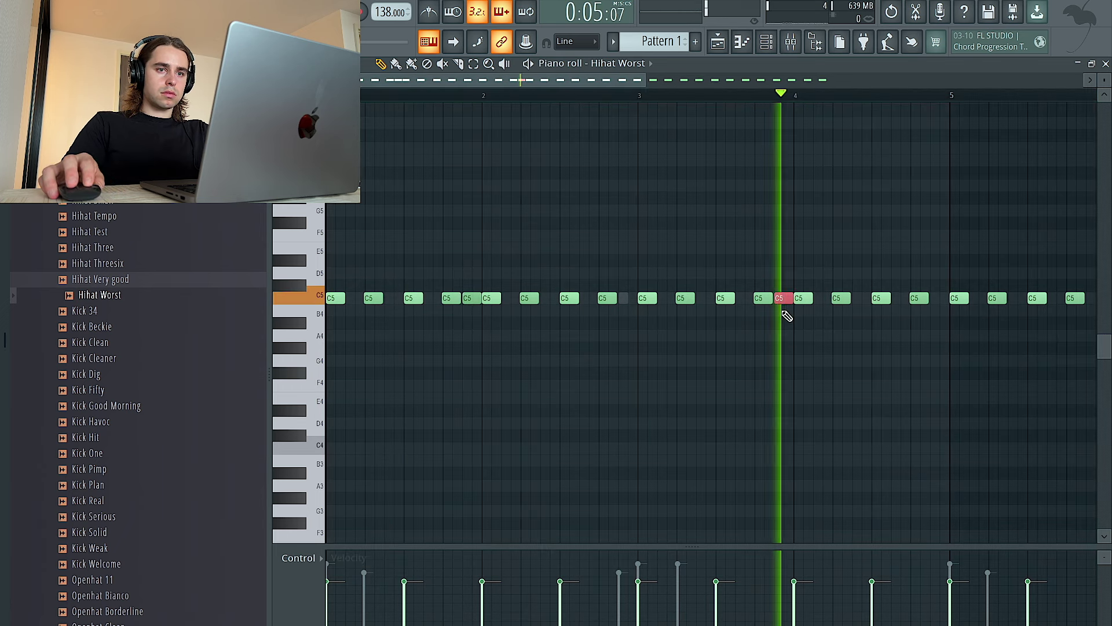
Step: Delete the hi-hat notes from bar 5 onwards and duplicate the first four bars in their place
scroll(785, 317, down, 3)
drag(1010, 341, 581, 267)
key(Delete)
drag(587, 96, 329, 96)
key(ctrl+b)
key(ctrl+d)
Step: Replace the Kick Pimp sample with Kick Fifty from the Boom Bap Stash V3 folder
key(F6)
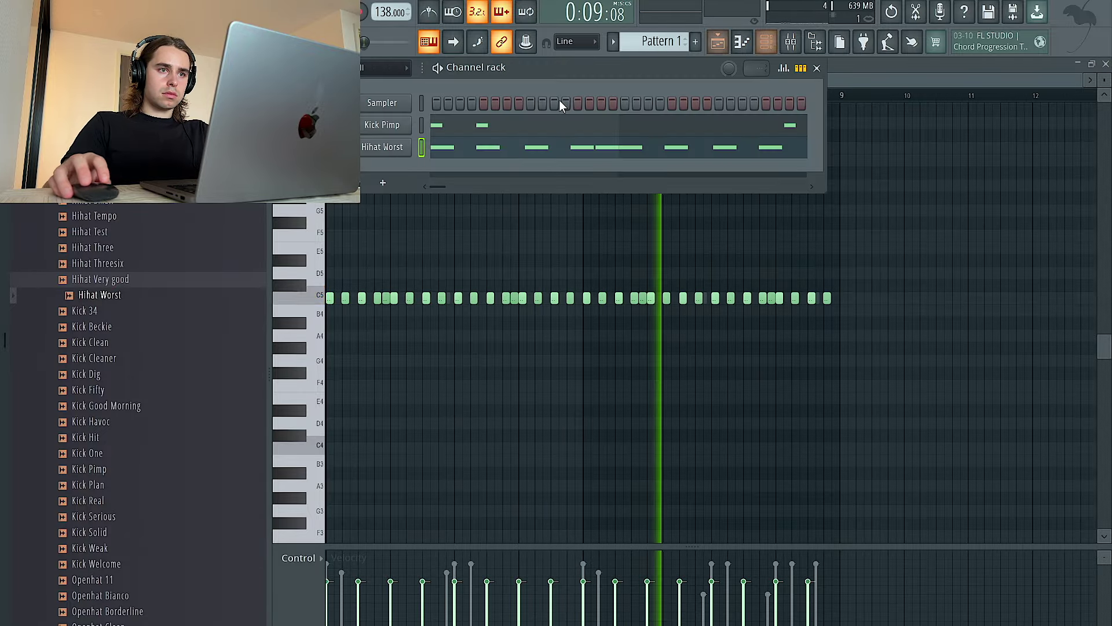
scroll(124, 219, up, 10)
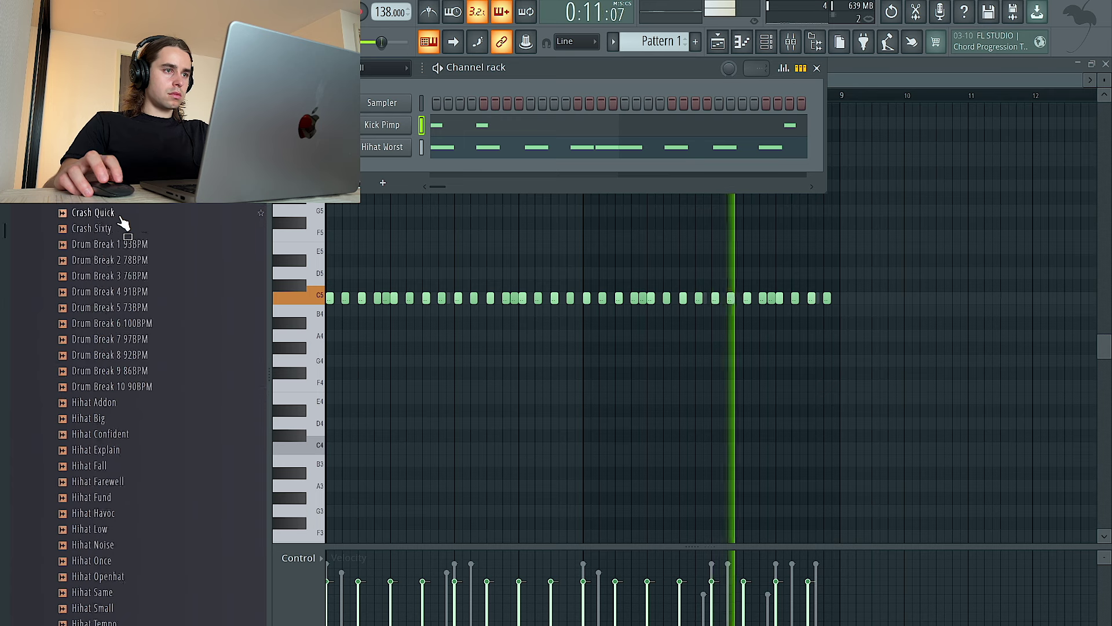
scroll(128, 323, up, 1)
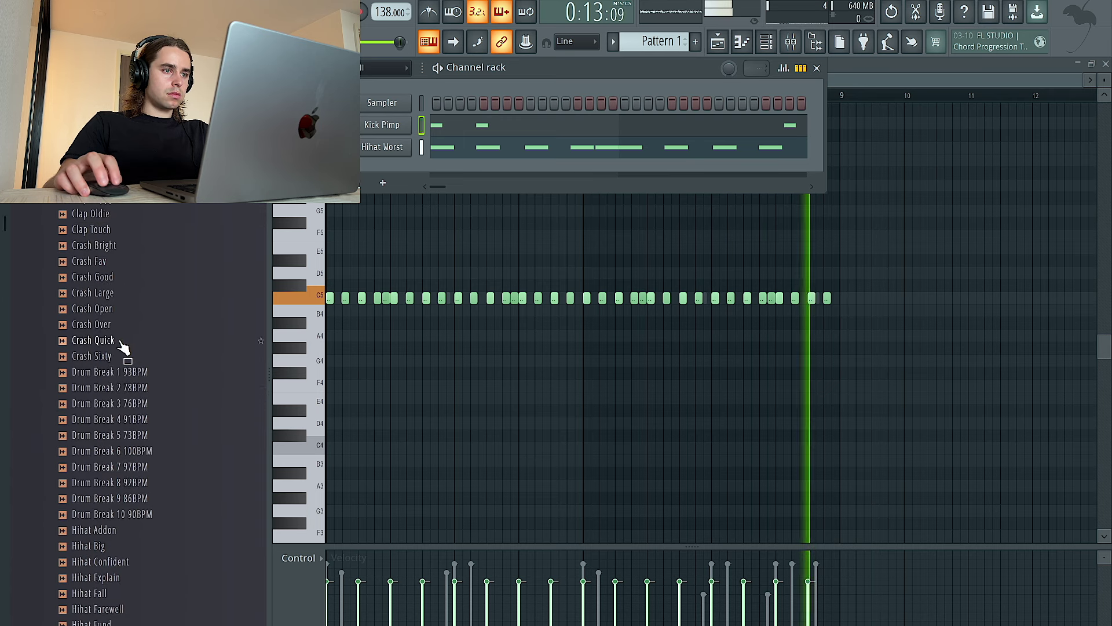
click(121, 341)
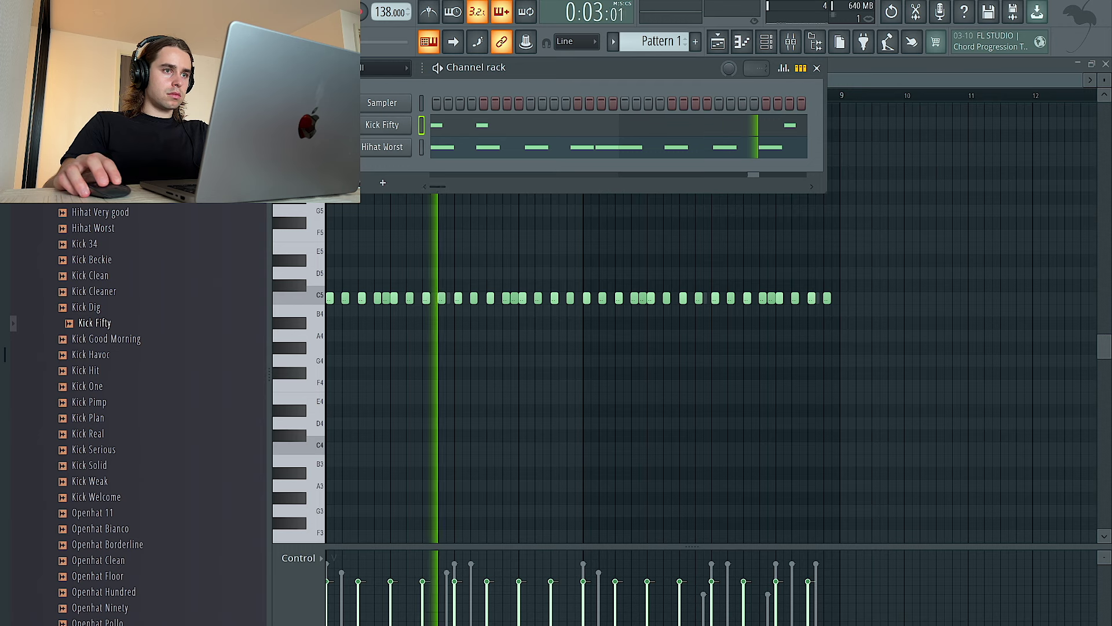
Step: Delete the kick hit just before bar 3 and lower the kick notes to B4
click(364, 124)
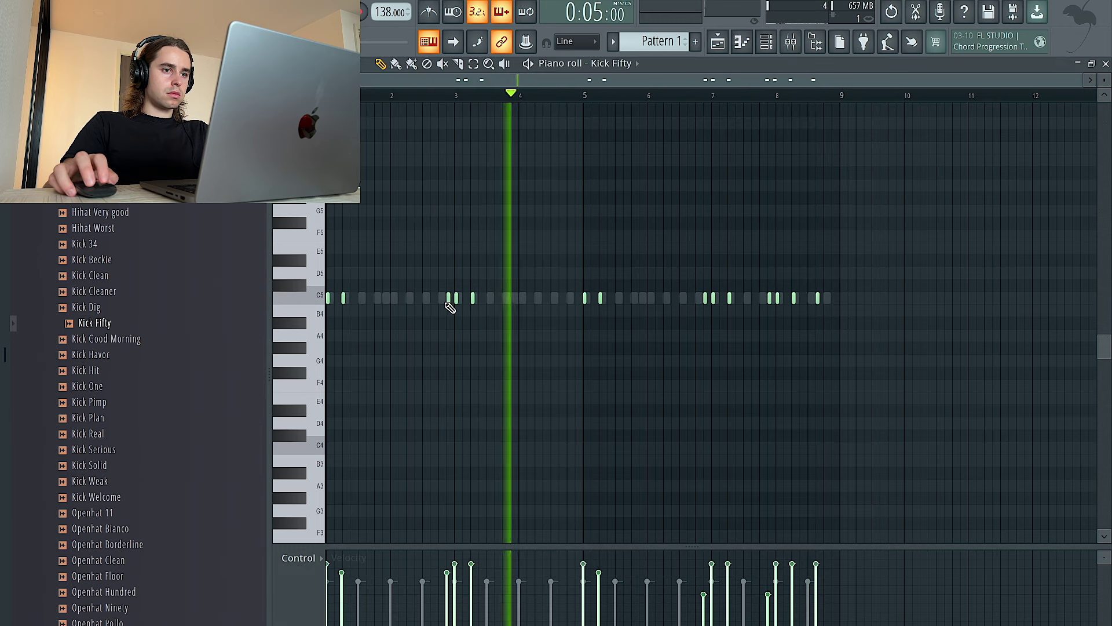
key(space)
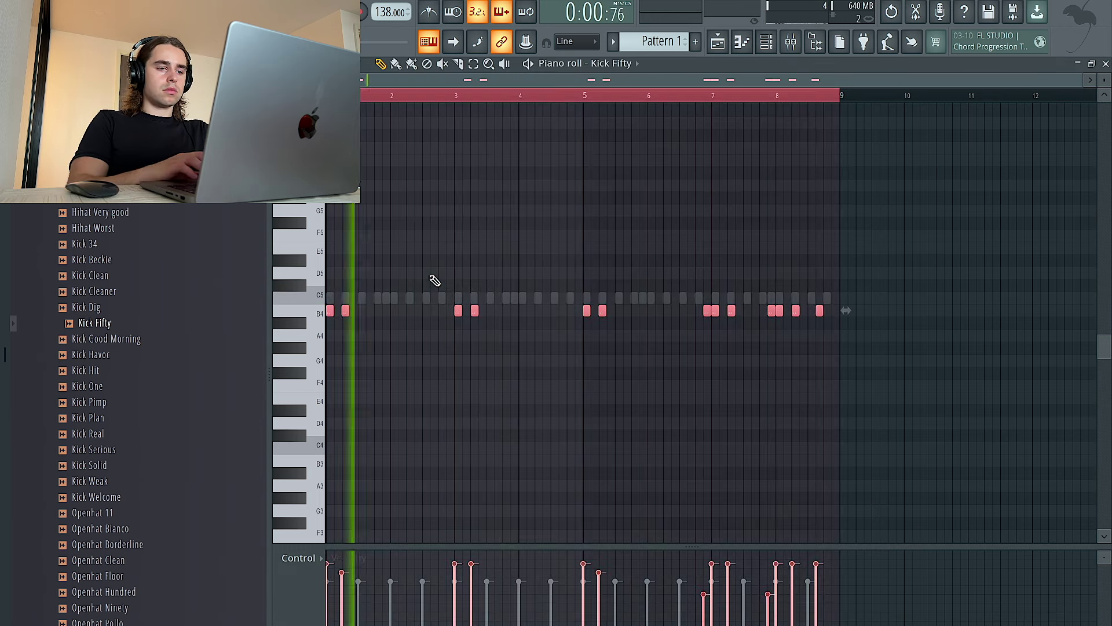
Step: Add Openhat Floor as a new channel and place soft B4 hits in bars 4 and 8
click(766, 42)
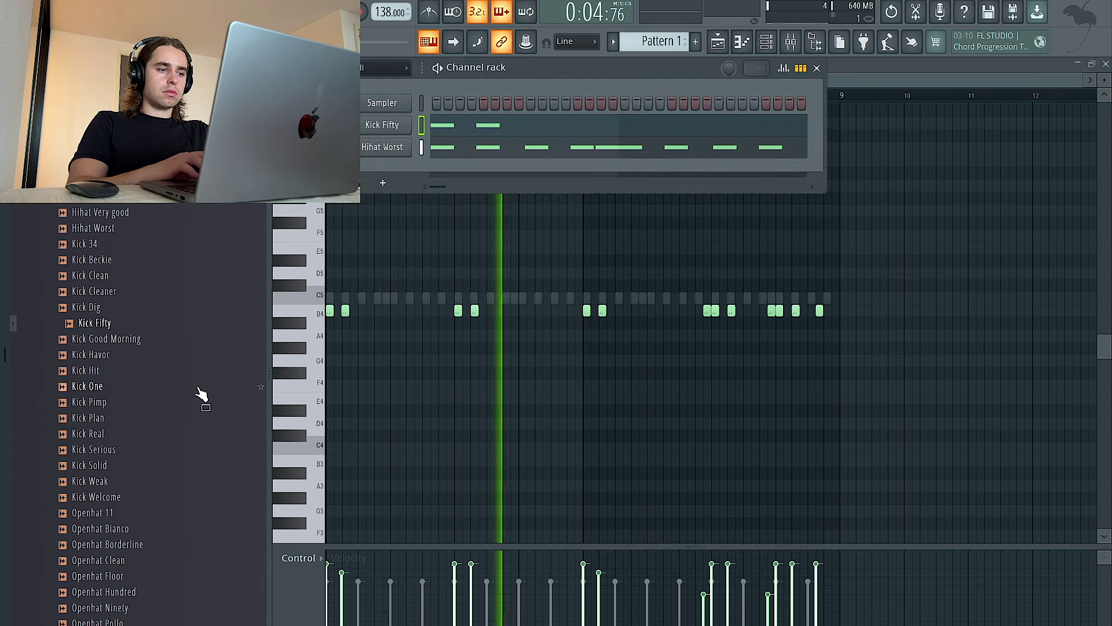
drag(174, 585, 394, 173)
right_click(382, 168)
click(432, 173)
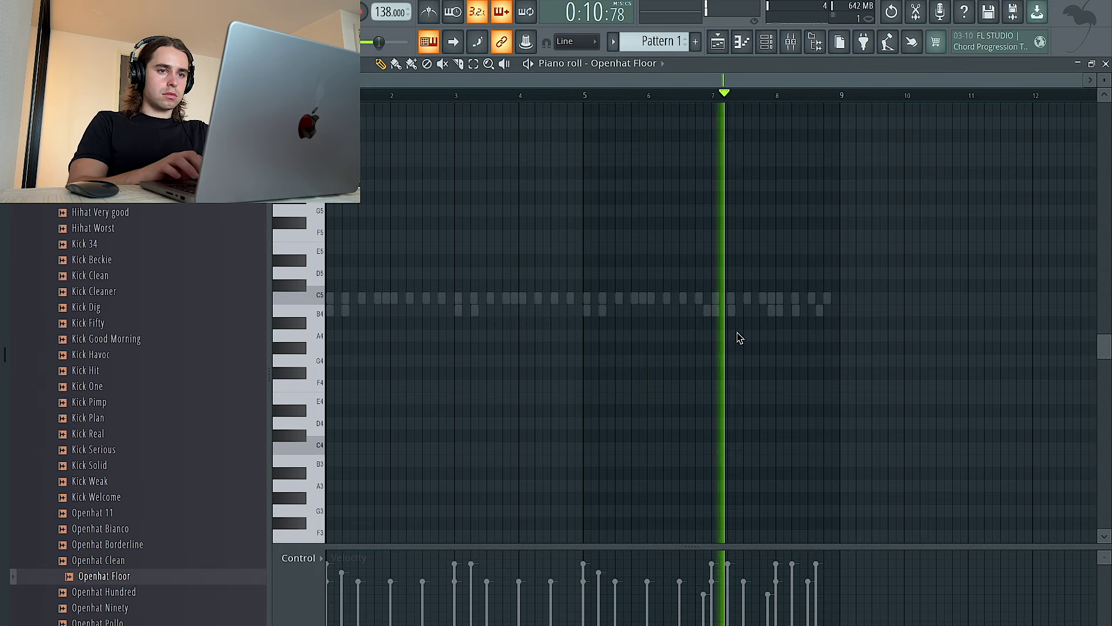
key(ctrl+a)
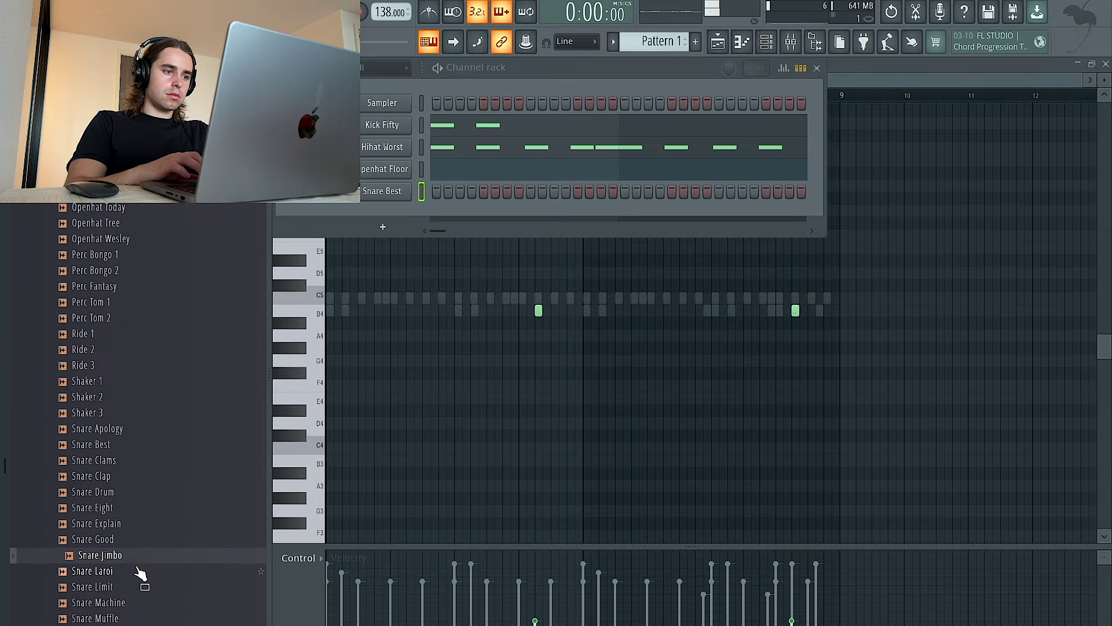
Step: Place C5 snare hits midway through each of the eight bars and replace Snare Best with Snare Machine
scroll(133, 539, down, 3)
click(134, 504)
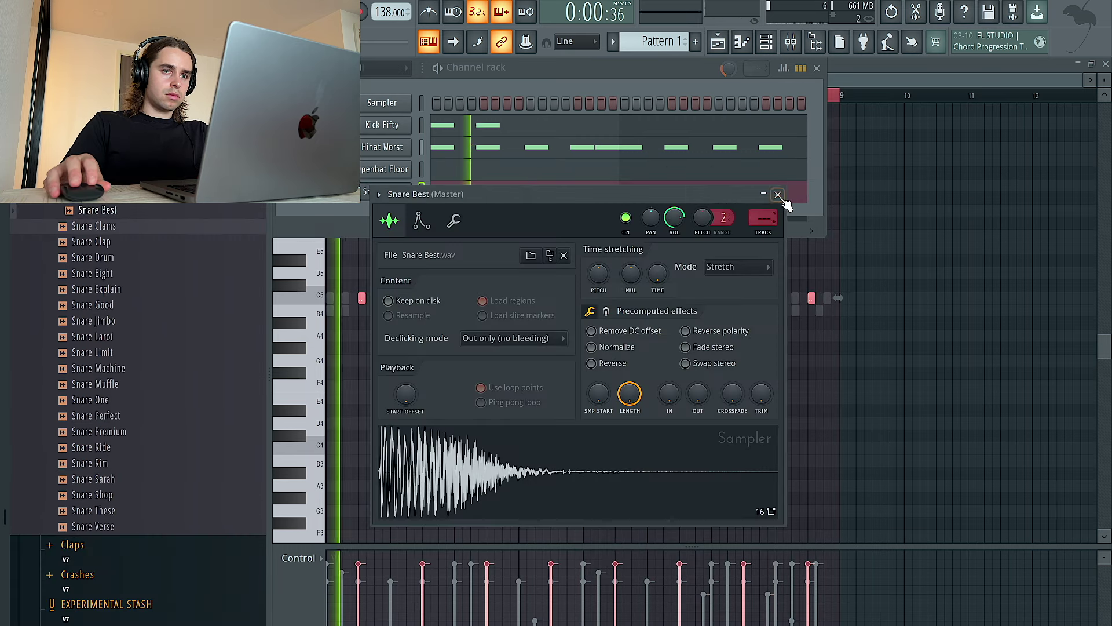
click(779, 195)
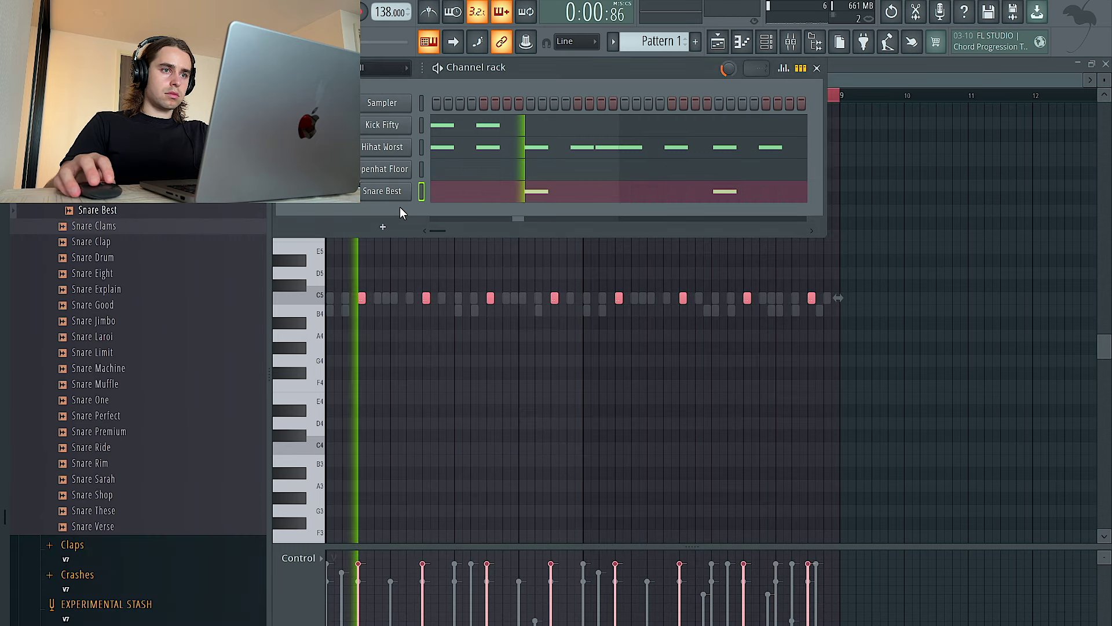
key(space)
click(97, 417)
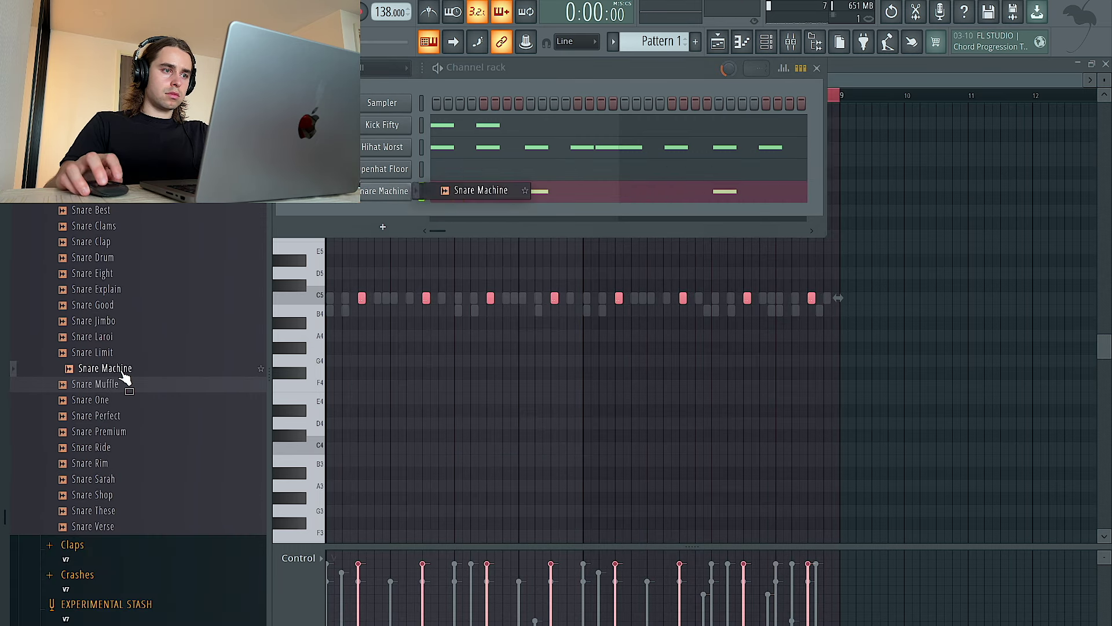
key(space)
Step: Add Bass Griselda as a new channel and set it to cut itself
scroll(115, 377, up, 15)
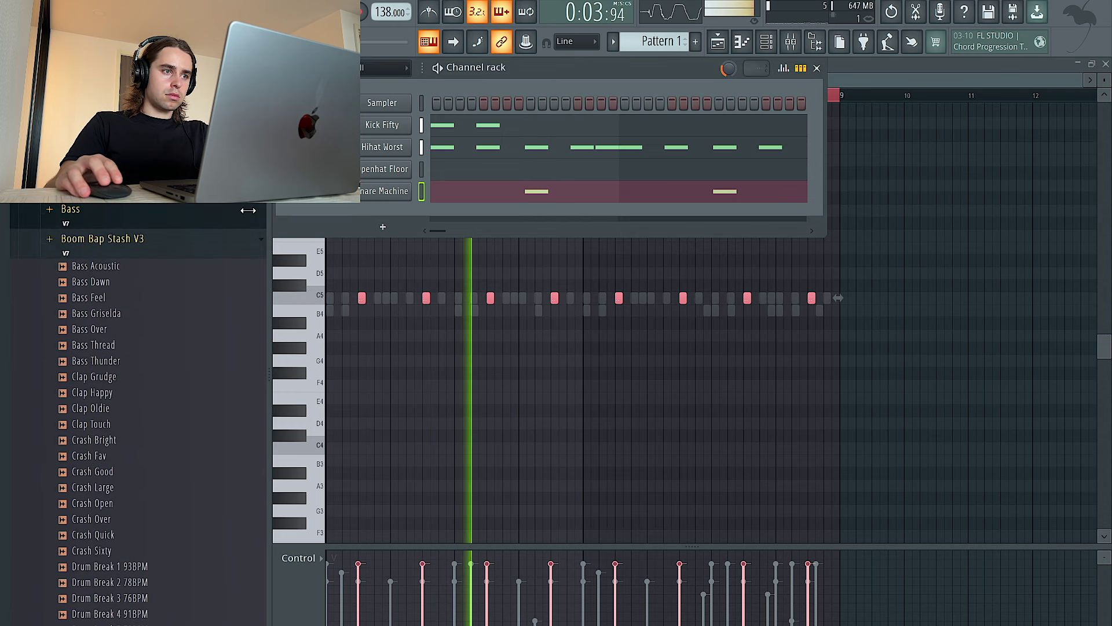
drag(393, 234, 392, 228)
right_click(395, 215)
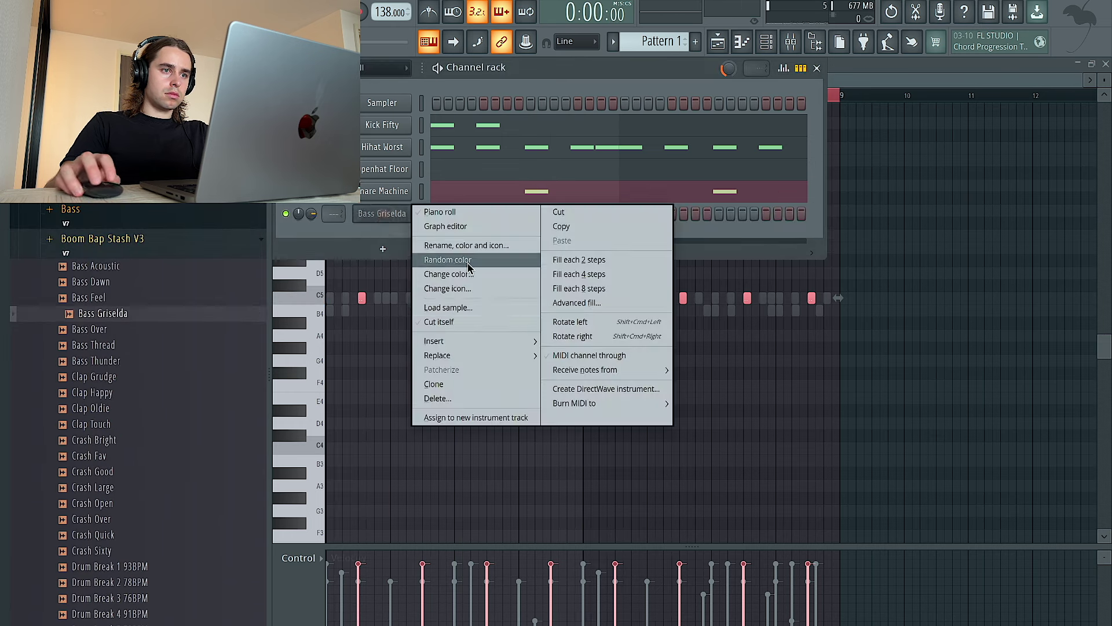
click(464, 320)
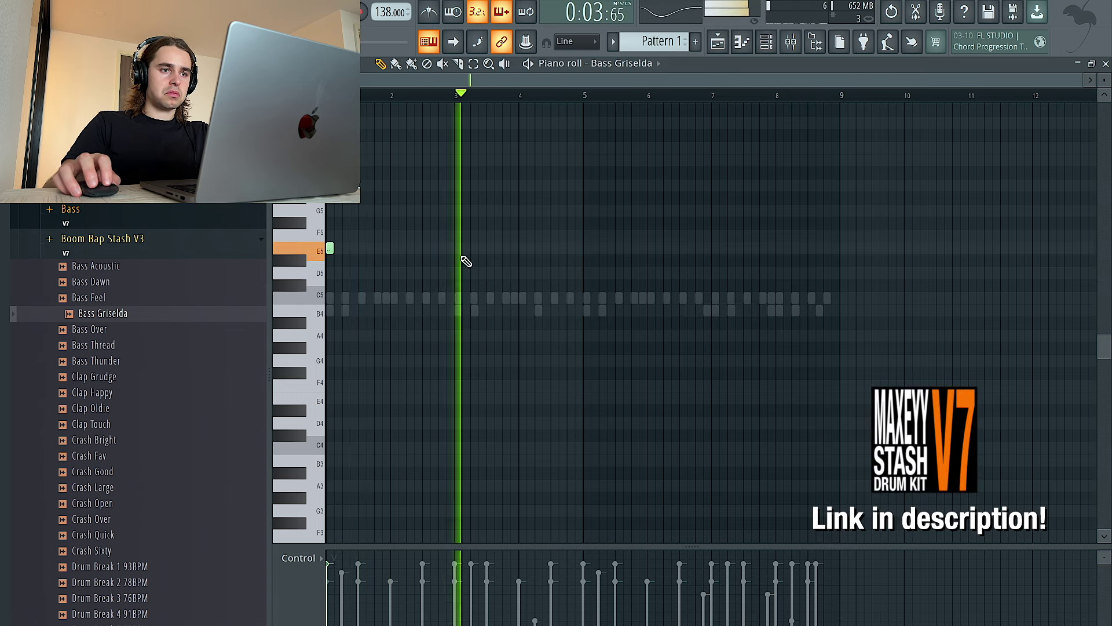
Step: Place an E5 bass note at the start of the pattern and duplicate it to bar 5
drag(586, 100, 353, 100)
key(ctrl+b)
ctrl+click(758, 100)
Step: Enable the volume envelope on the Bass Griselda channel with minimum attack and full hold
click(766, 42)
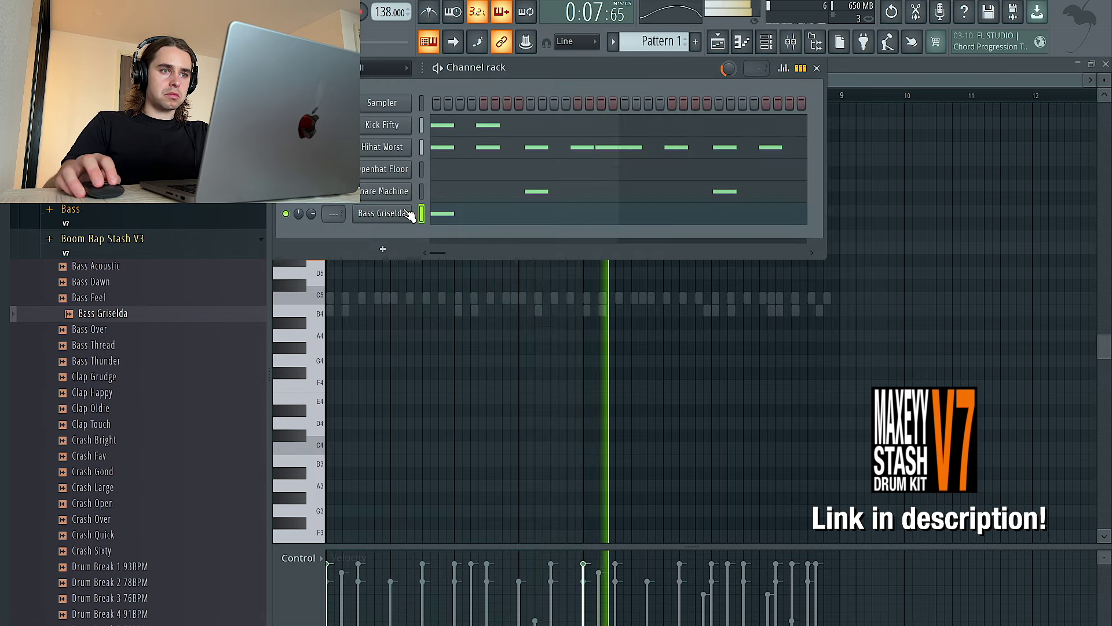
click(410, 215)
click(474, 241)
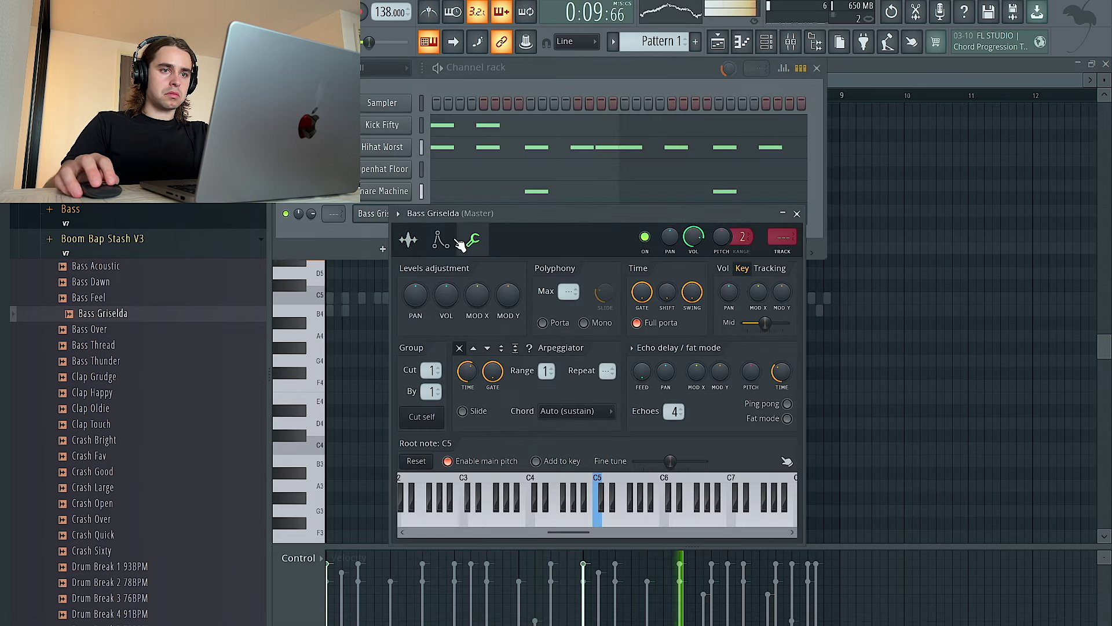
click(440, 240)
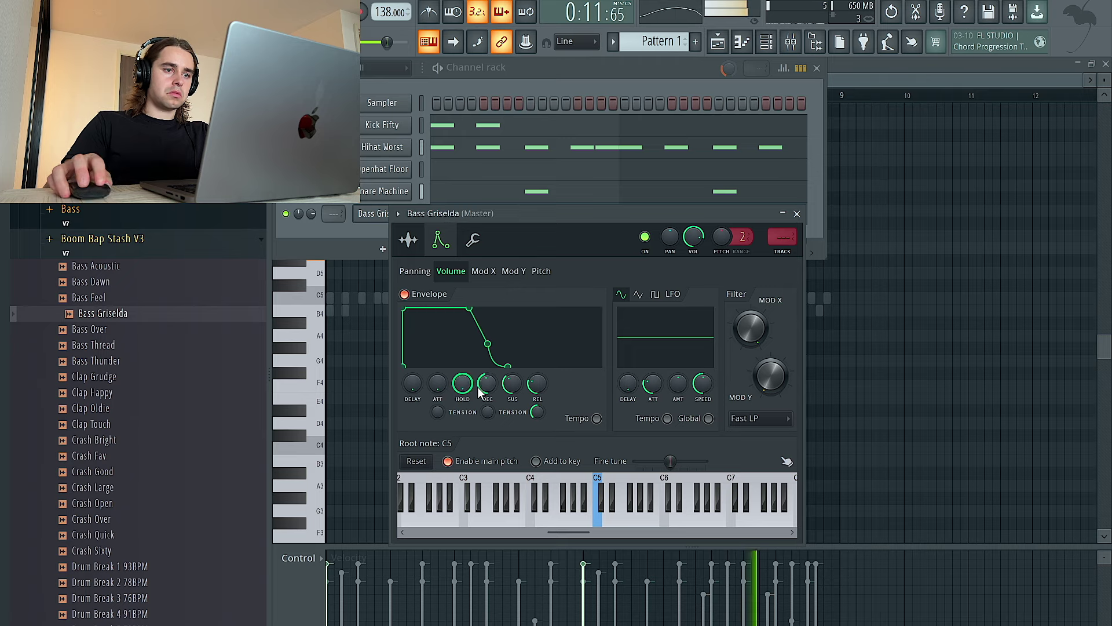
click(408, 240)
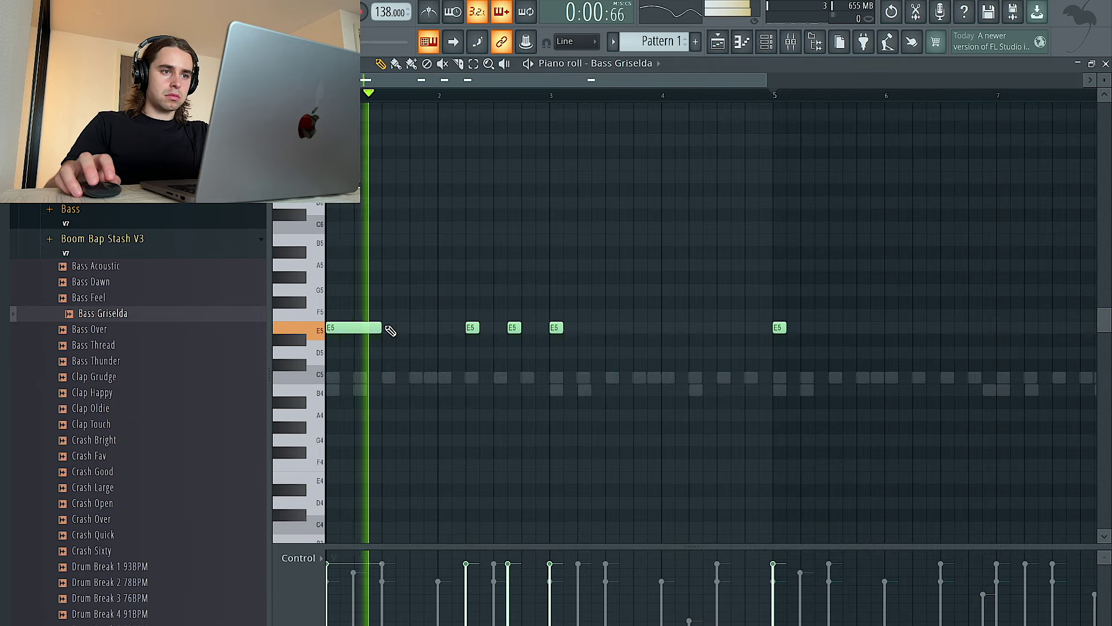
Step: Lengthen the E5 bass note in bar 2 and add a long E5 note in bar 3 ending at bar 4
drag(480, 328, 522, 328)
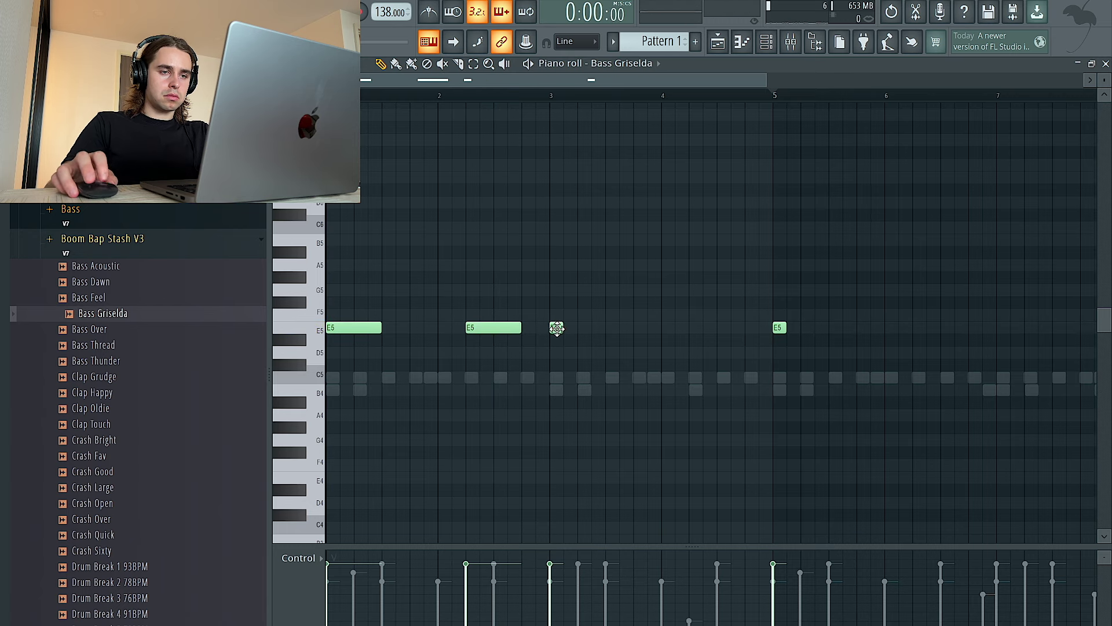
scroll(557, 328, up, 3)
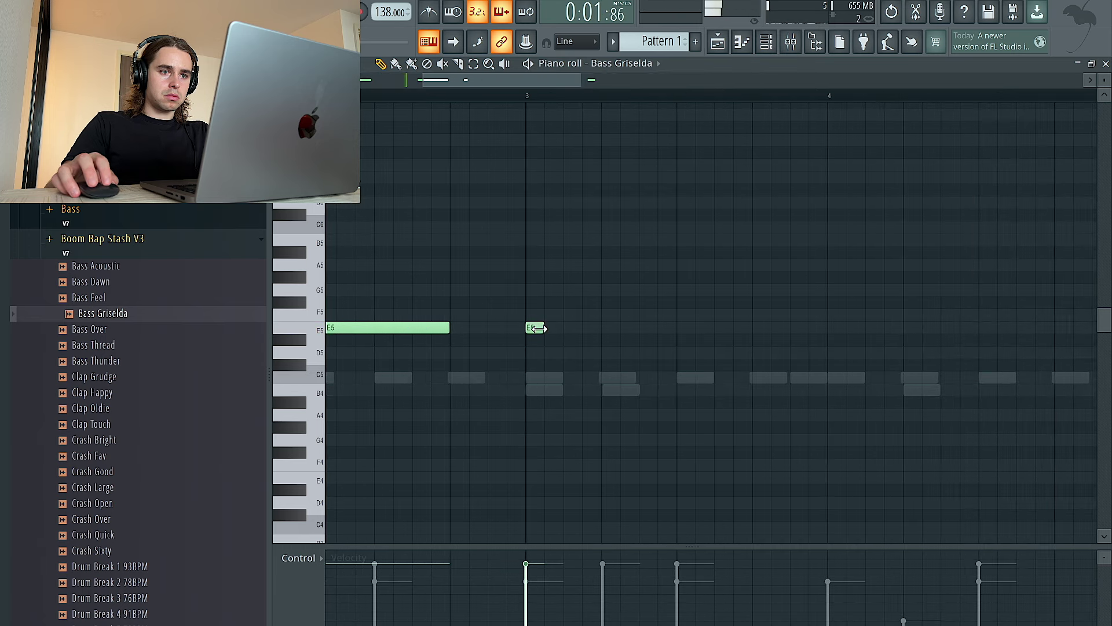
click(602, 329)
drag(621, 328, 832, 330)
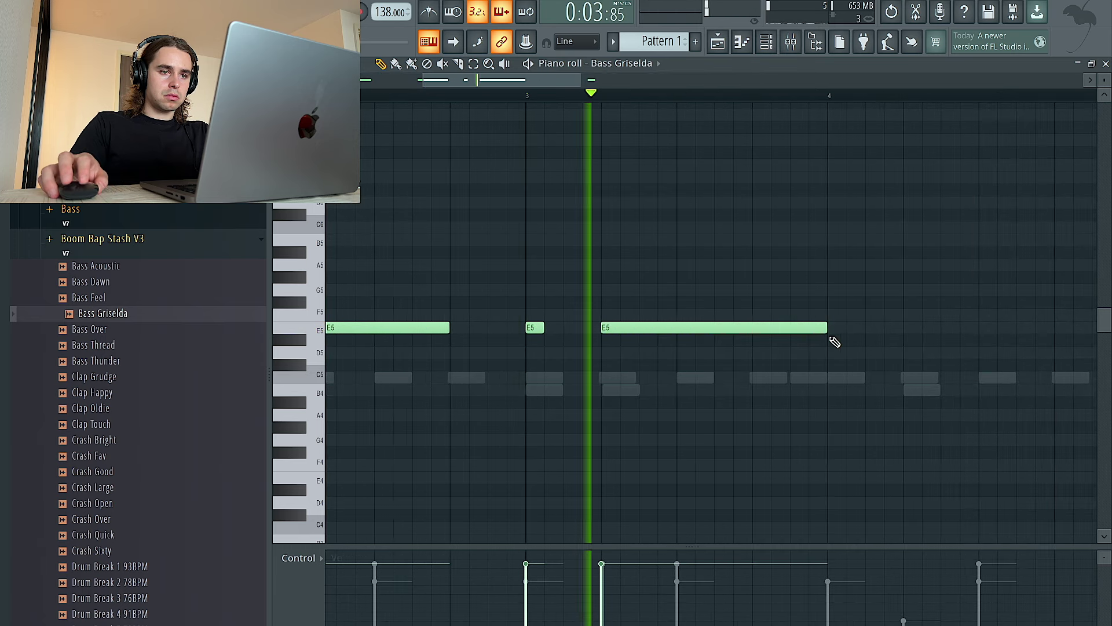
Step: Add a long D5 bass note in bar 4 that ends at bar 5
scroll(834, 342, down, 3)
scroll(834, 341, right, 3)
key(space)
click(666, 315)
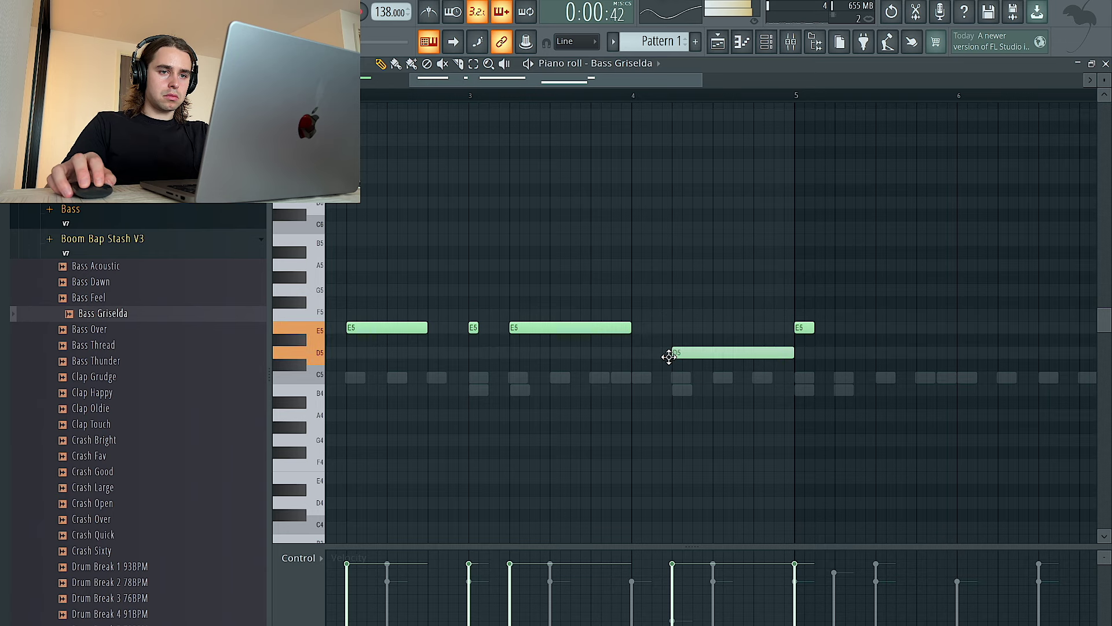
Step: Duplicate the four-bar bass phrase into bars 5 to 8, select all bass notes and open the channel rack
key(space)
scroll(669, 357, down, 3)
key(ctrl+b)
scroll(686, 321, down, 2)
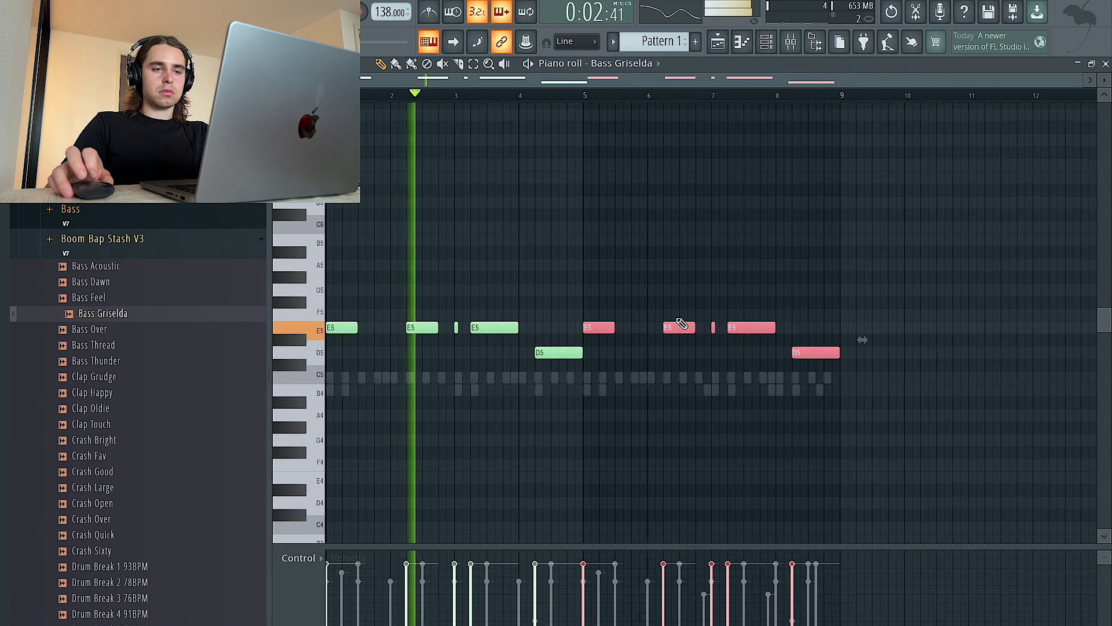
key(ctrl+a)
click(742, 42)
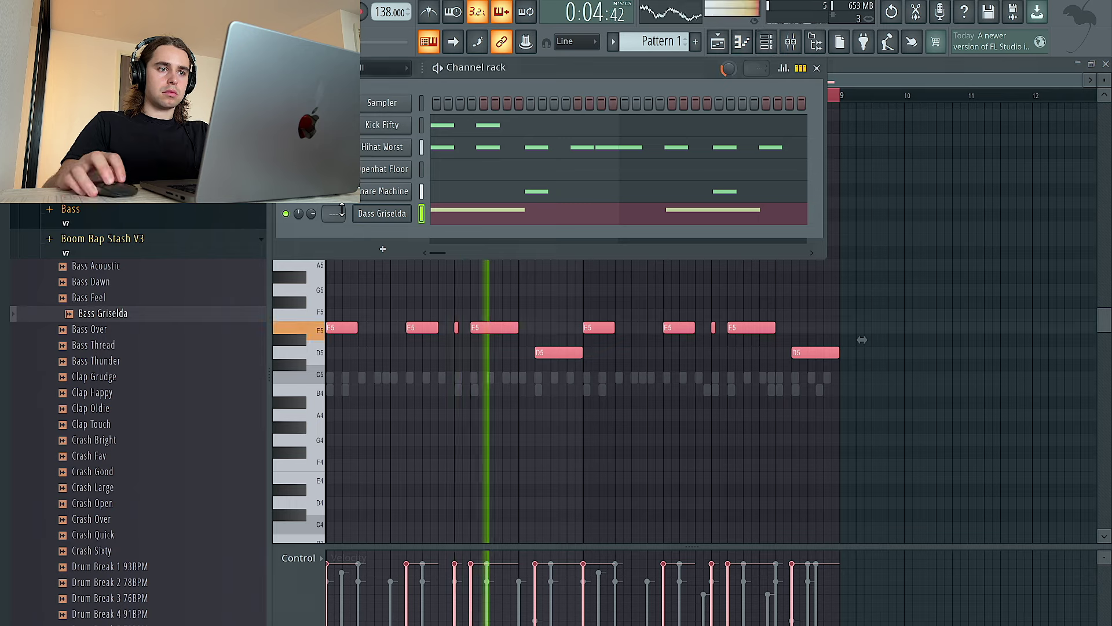
Step: Route the Bass Griselda channel to mixer track 1 and lower the D5 bass note in bar 4 to B4
click(811, 43)
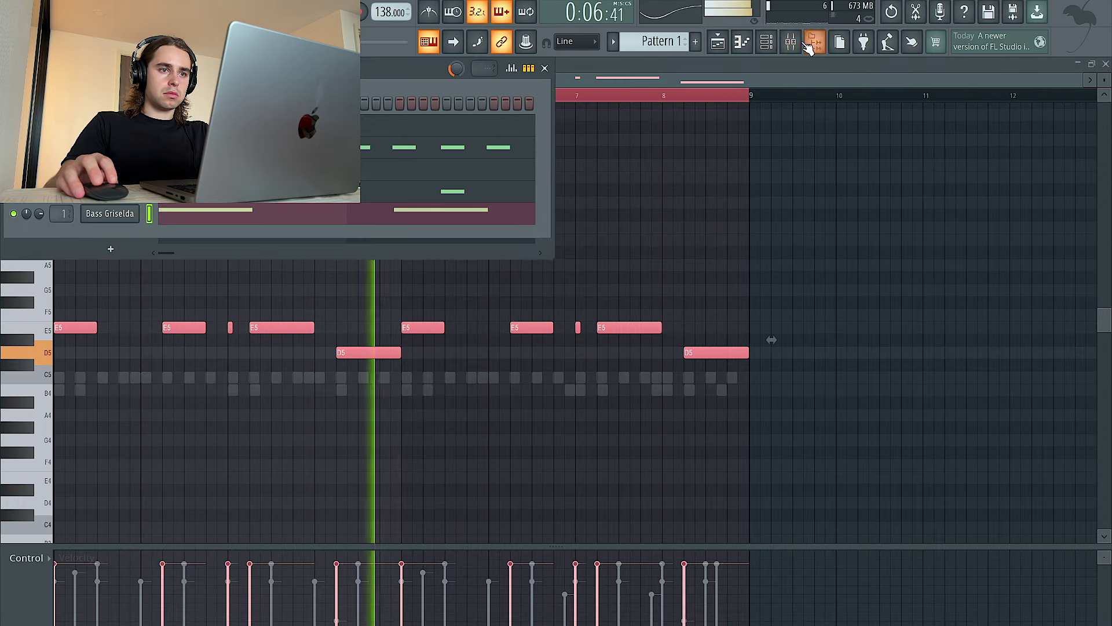
click(811, 43)
click(922, 255)
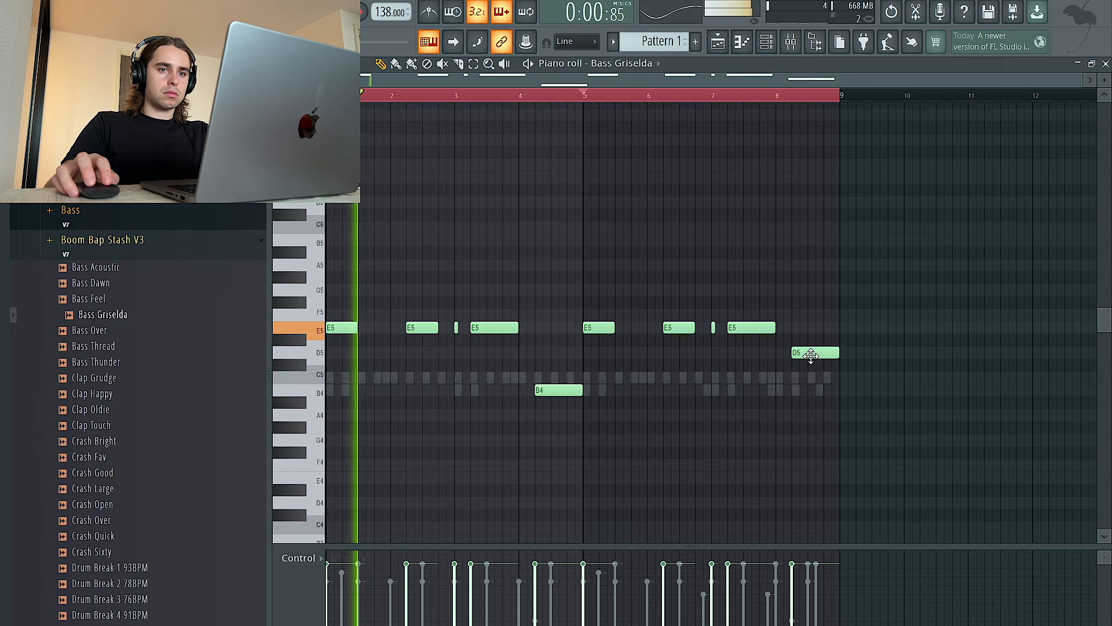
Step: Load Thermal and Decapitator on the bass's mixer insert, leaving Thermal disabled
click(790, 41)
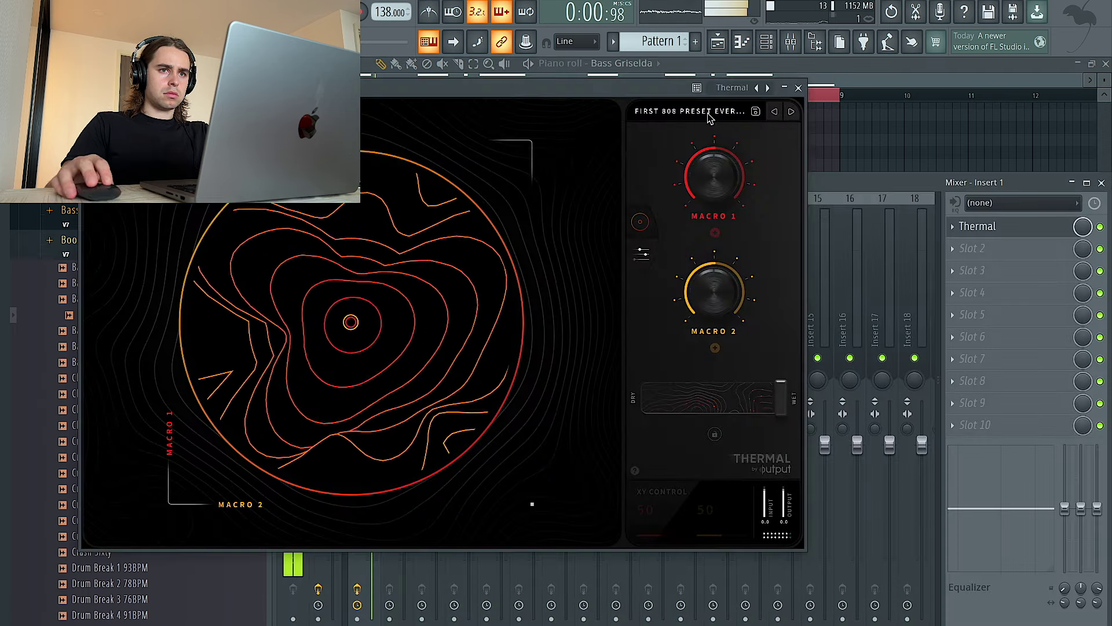
click(689, 111)
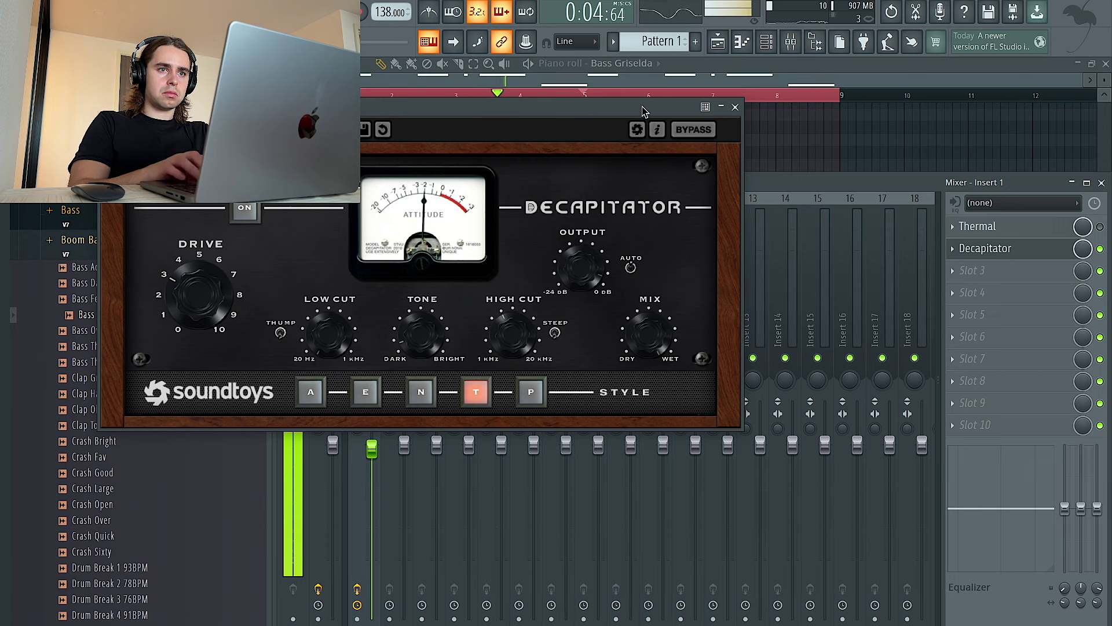
click(736, 108)
Step: Audition the Mystery samples in the DOPE EXTRAS folder, place 19 Mystery Pt. 1 at bar 1 on playlist Track 3 and play it soloed
click(775, 43)
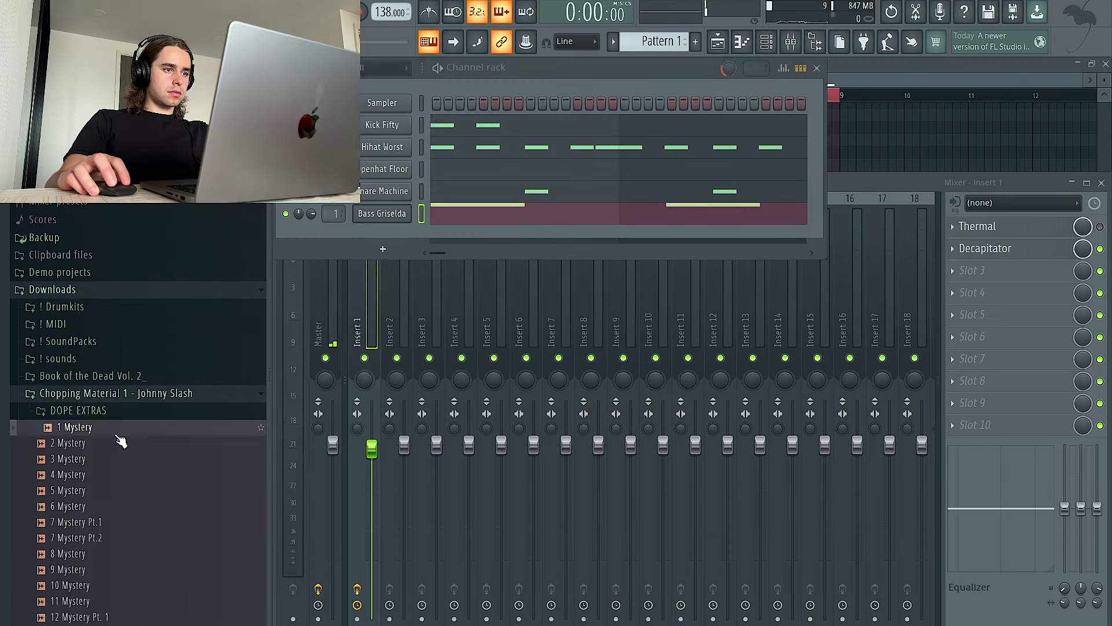
scroll(108, 412, down, 3)
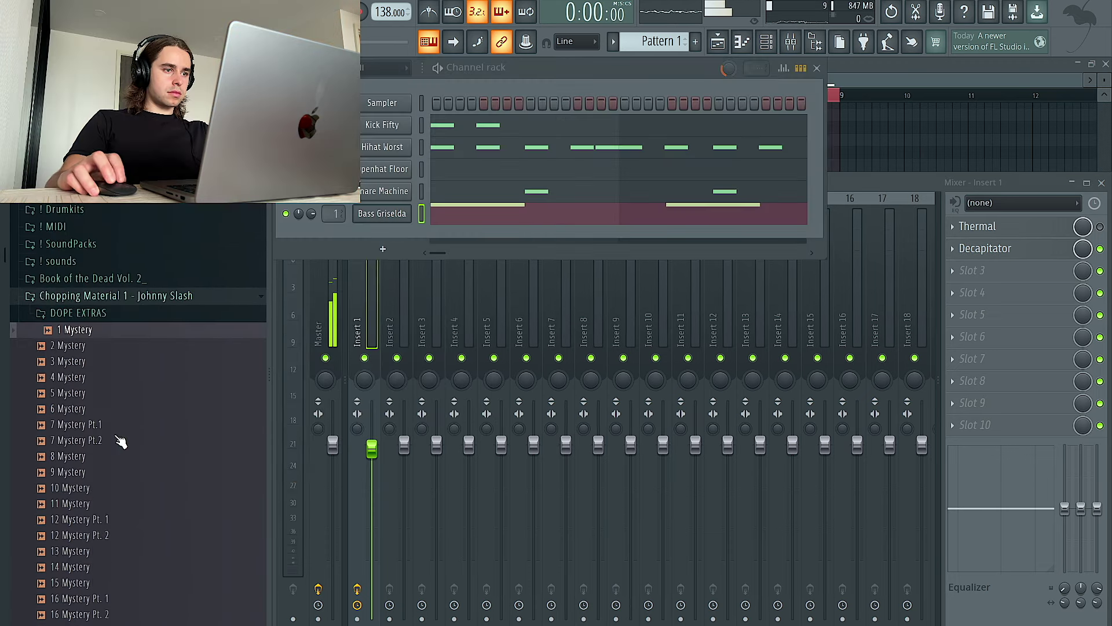
click(715, 48)
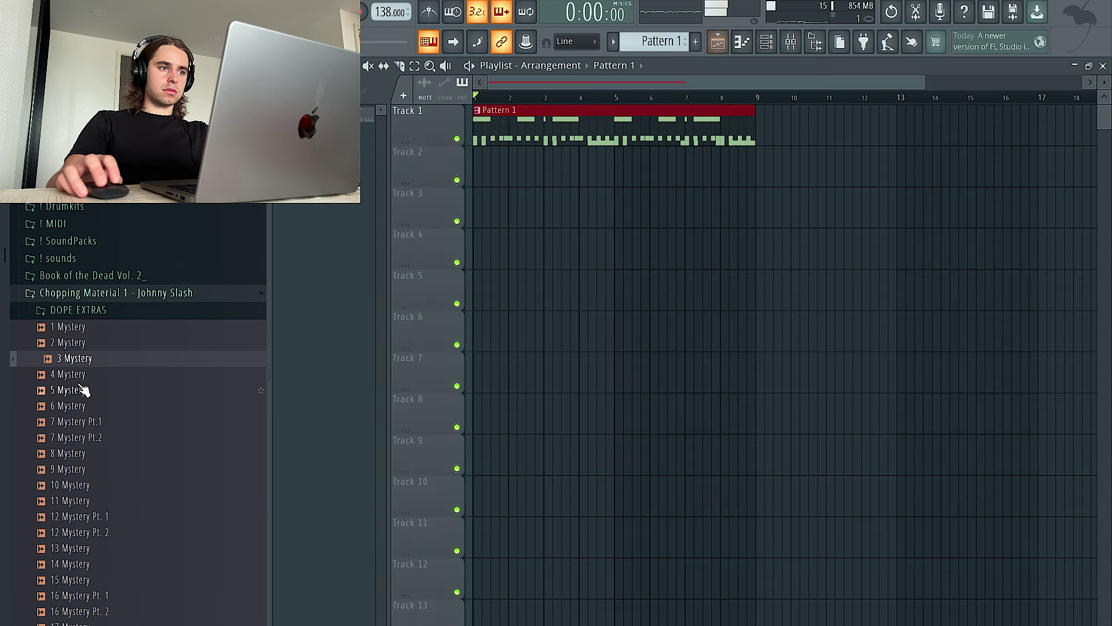
click(103, 390)
click(94, 422)
scroll(103, 426, down, 3)
click(101, 366)
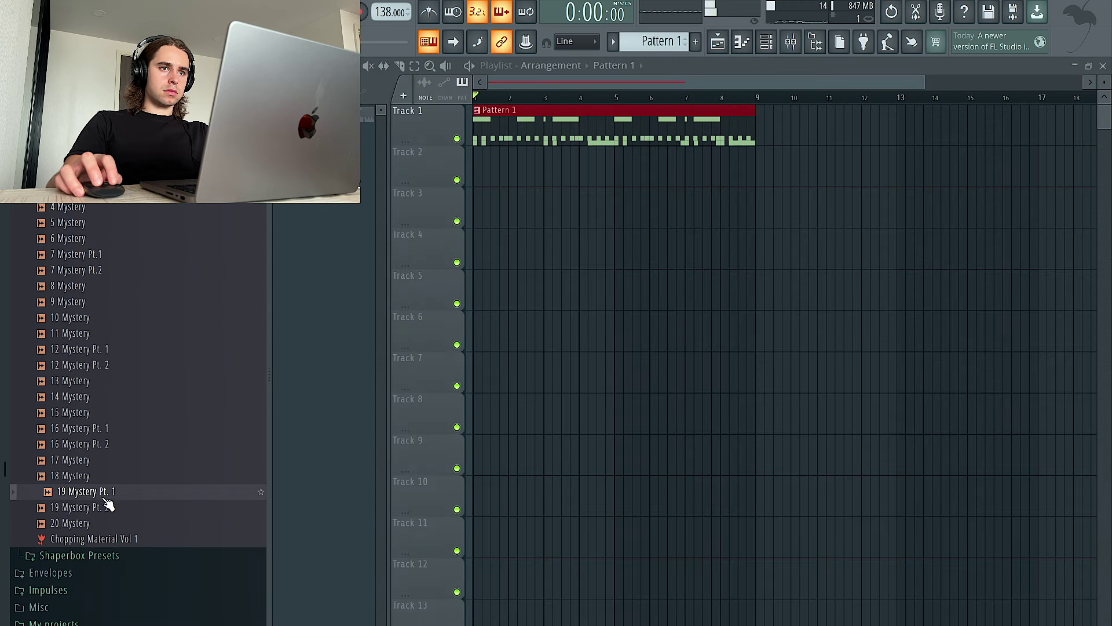
key(space)
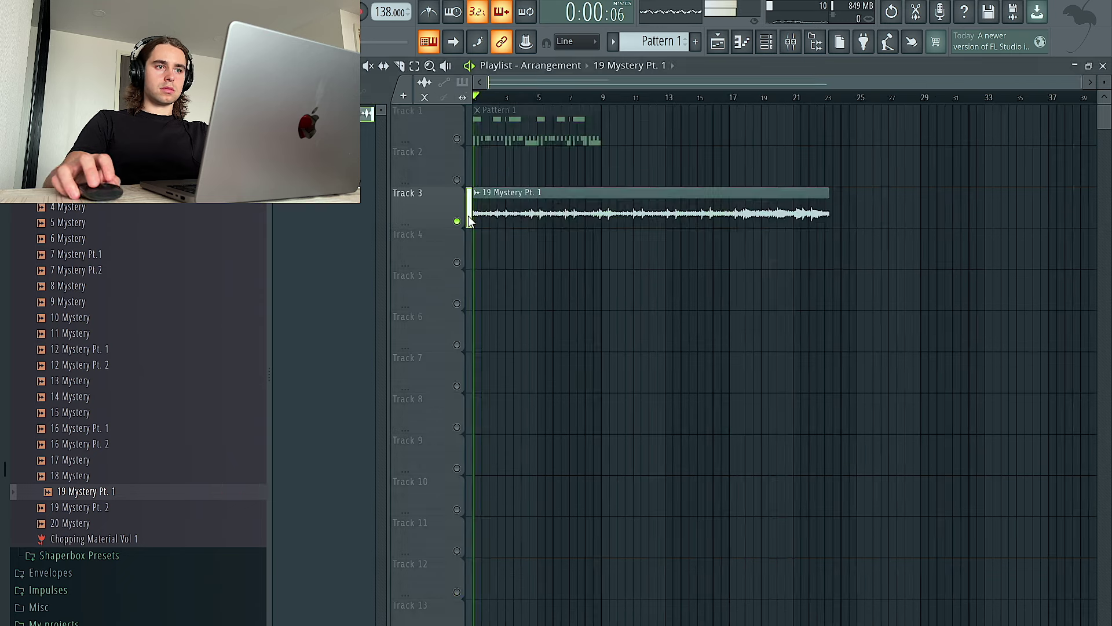
Step: Slice the 19 Mystery Pt. 1 clip on Track 3 shortly after bar 5, at the end of the first phrase
double_click(558, 212)
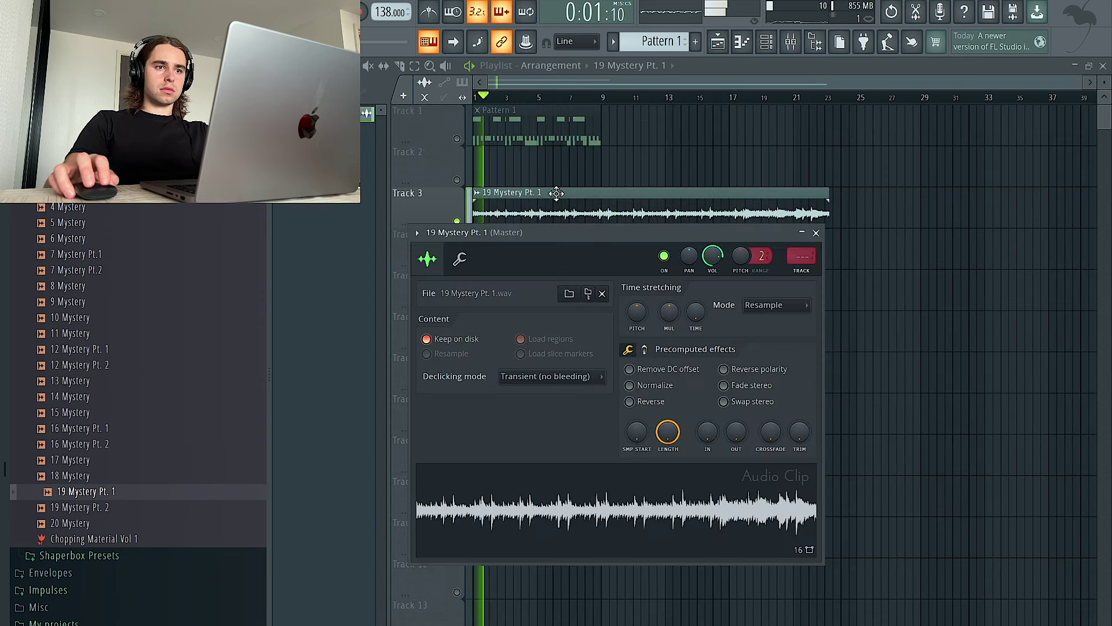
scroll(469, 167, up, 5)
click(400, 66)
scroll(584, 194, up, 1)
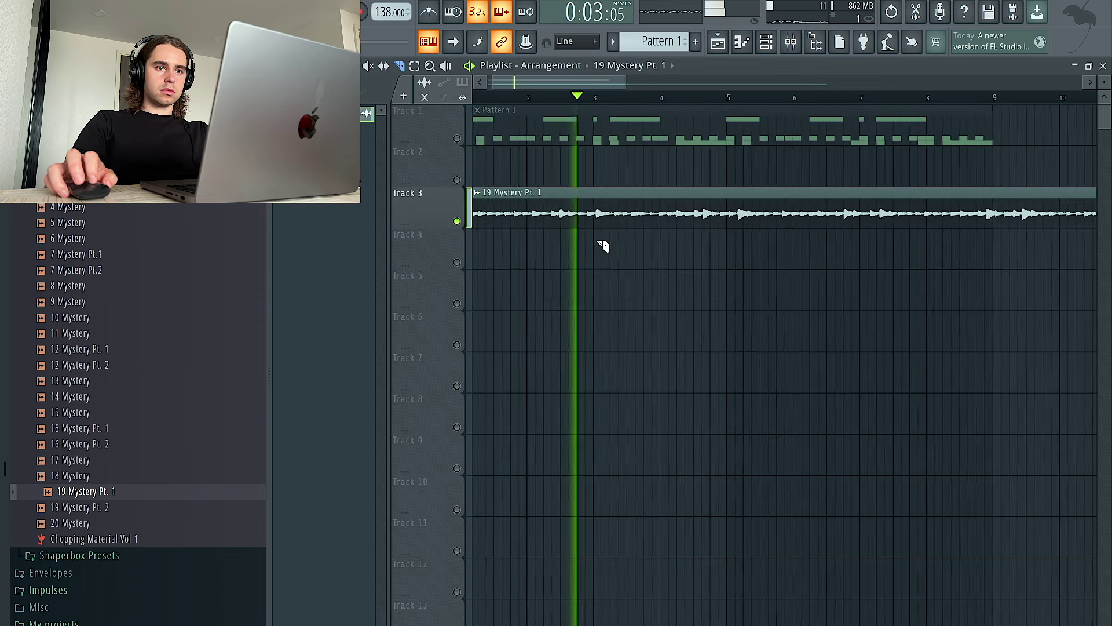
scroll(614, 243, up, 2)
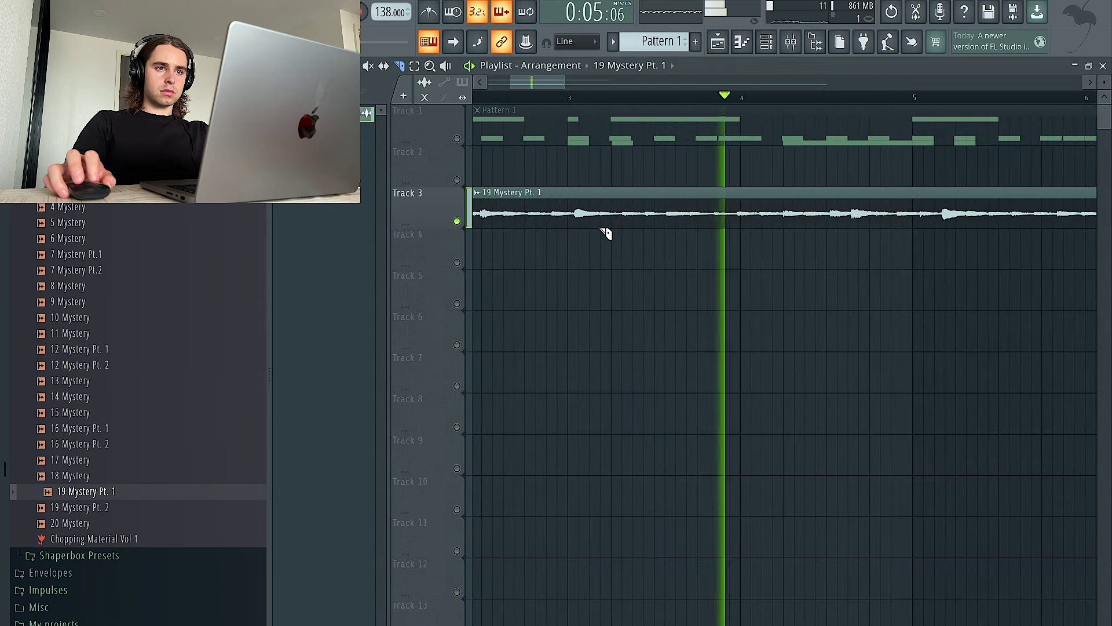
scroll(606, 232, down, 1)
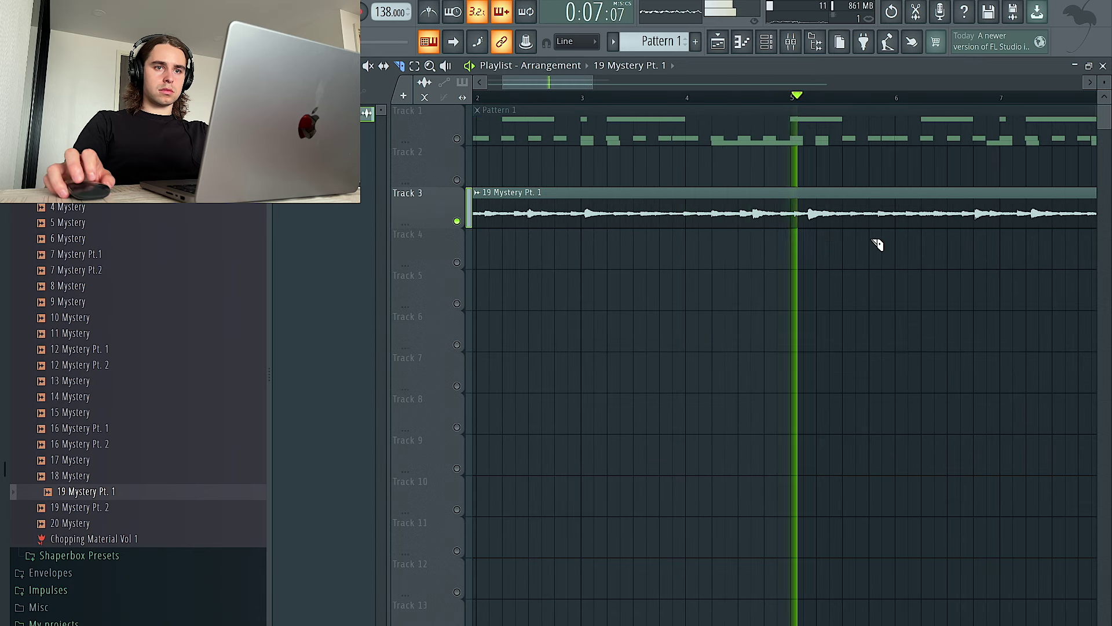
scroll(851, 240, up, 5)
scroll(792, 233, down, 5)
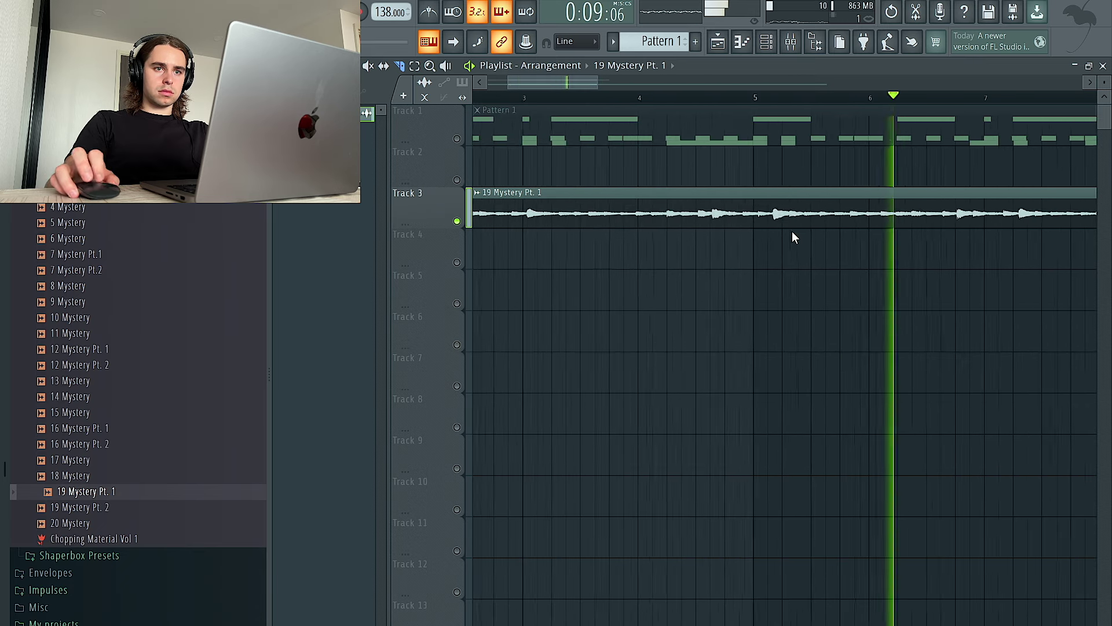
scroll(790, 226, up, 4)
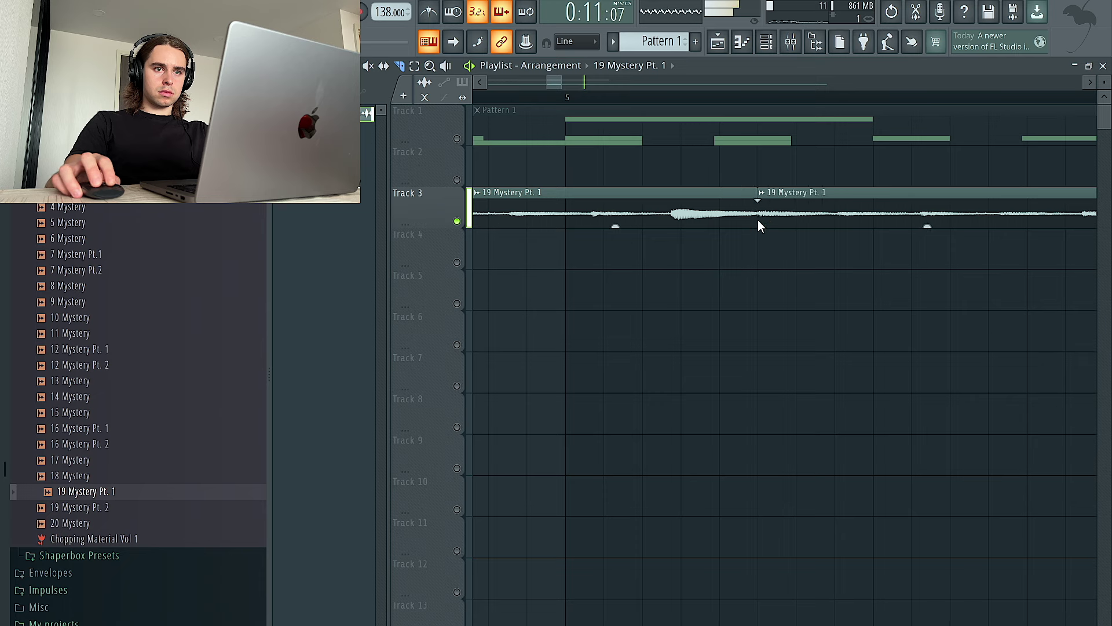
Step: Stretch the first sample segment so it ends at bar 5 and move the remaining segment to start there
scroll(757, 224, down, 5)
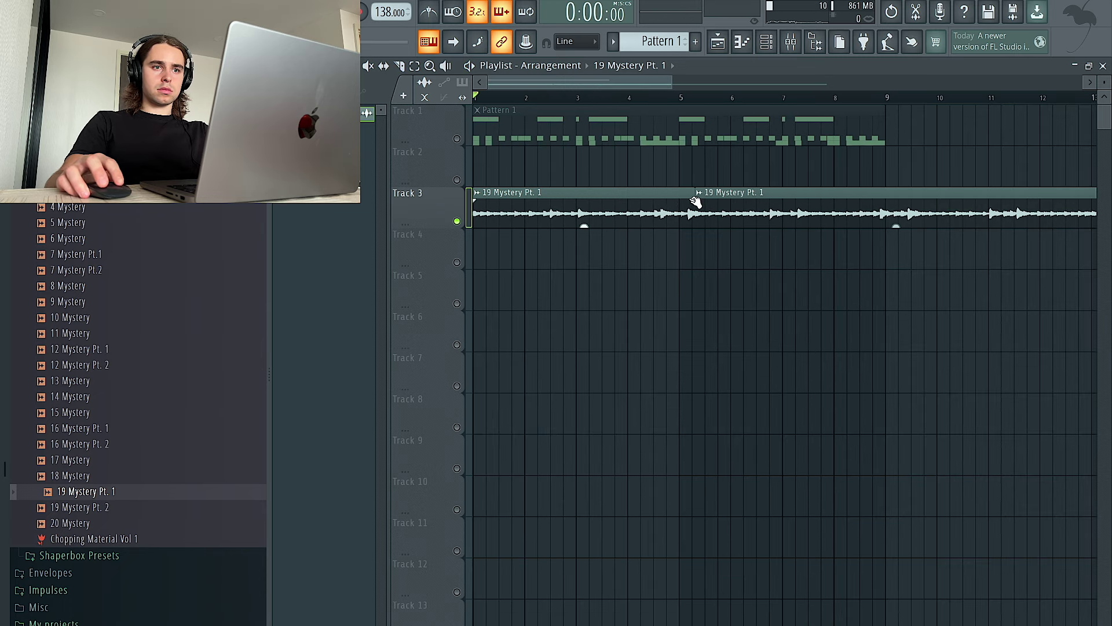
scroll(681, 198, up, 5)
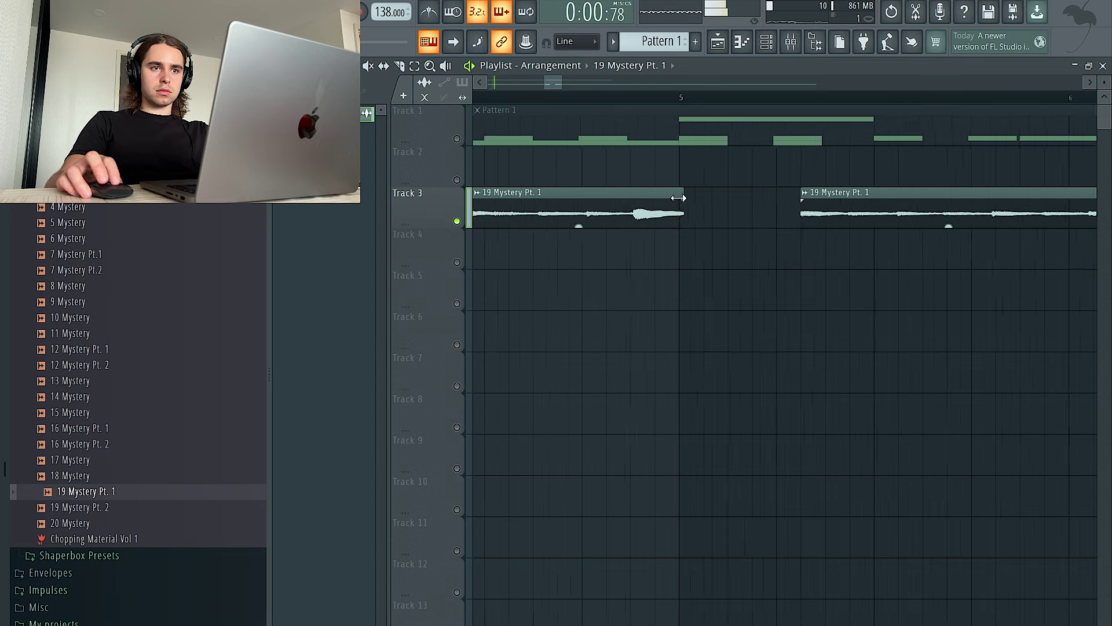
scroll(681, 198, down, 5)
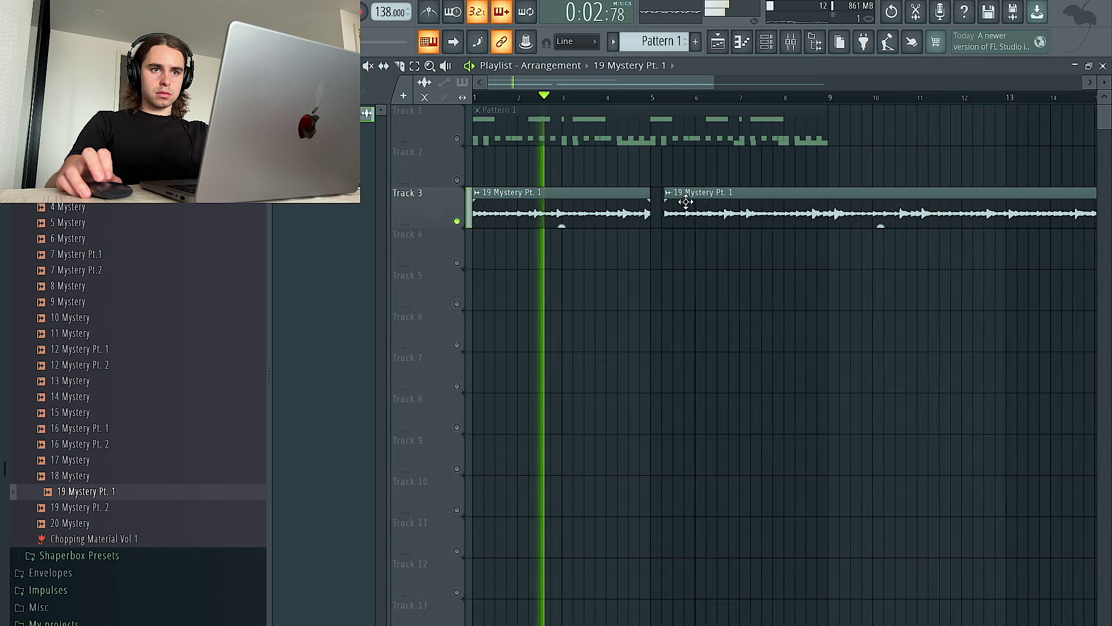
scroll(672, 223, up, 4)
drag(674, 222, 605, 220)
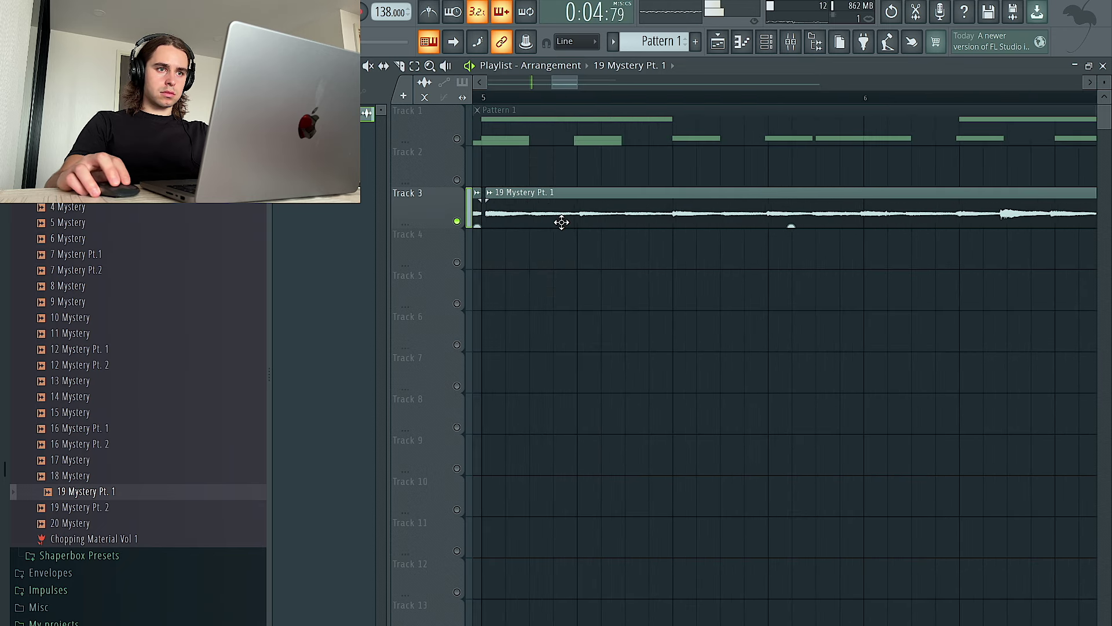
scroll(494, 237, up, 2)
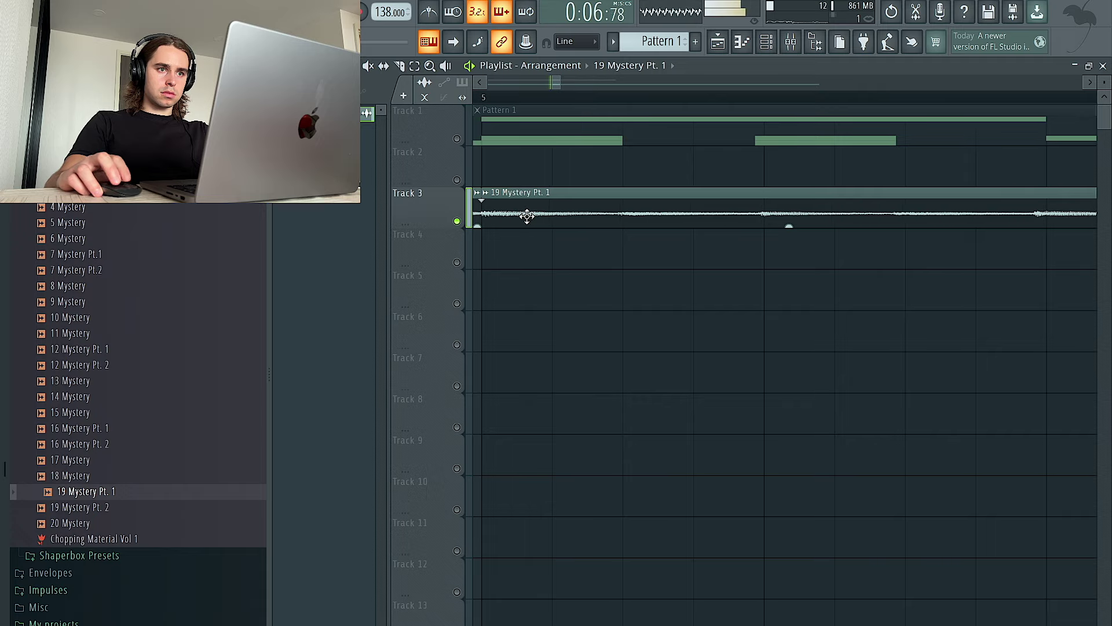
Step: Slice the second sample segment just before bar 9 and delete the remainder of the clip
scroll(527, 215, down, 8)
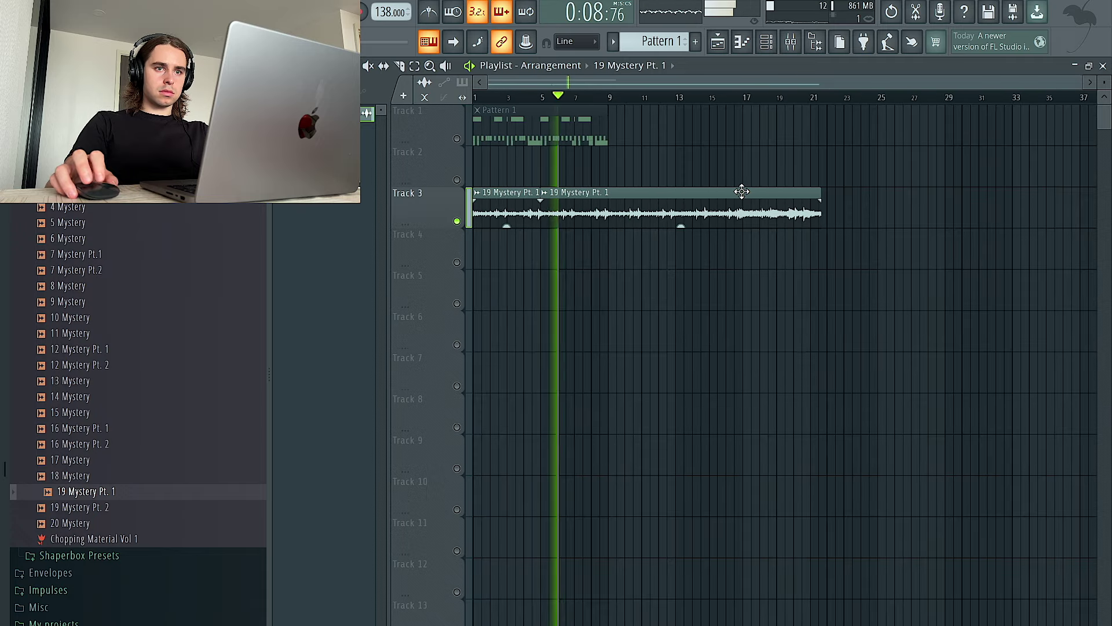
scroll(668, 181, up, 8)
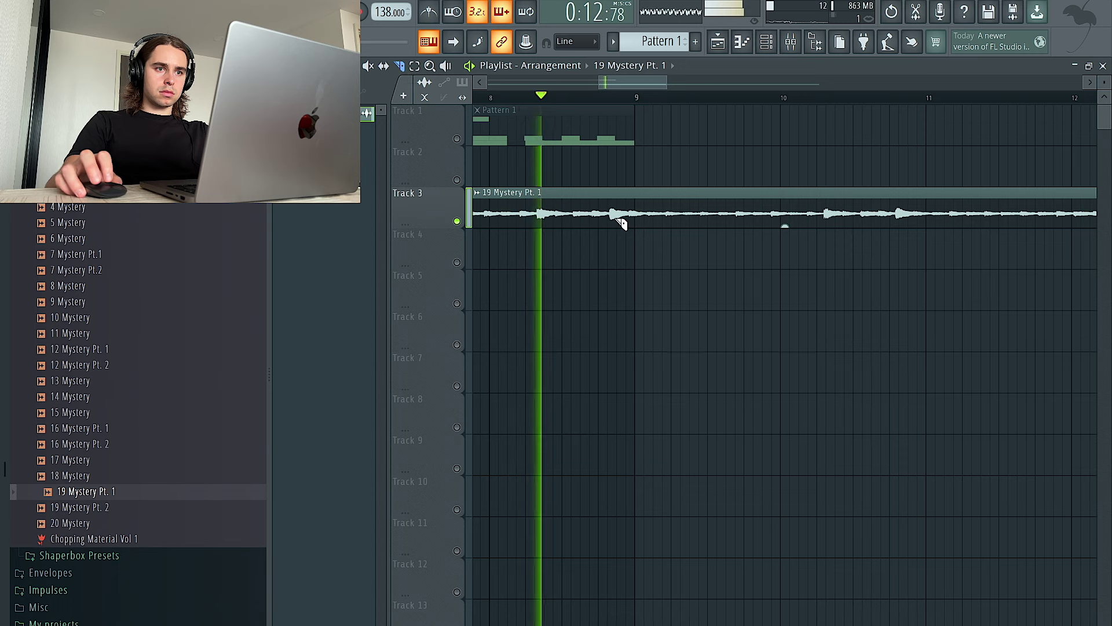
scroll(637, 227, up, 4)
scroll(643, 227, up, 2)
scroll(649, 218, down, 4)
right_click(735, 217)
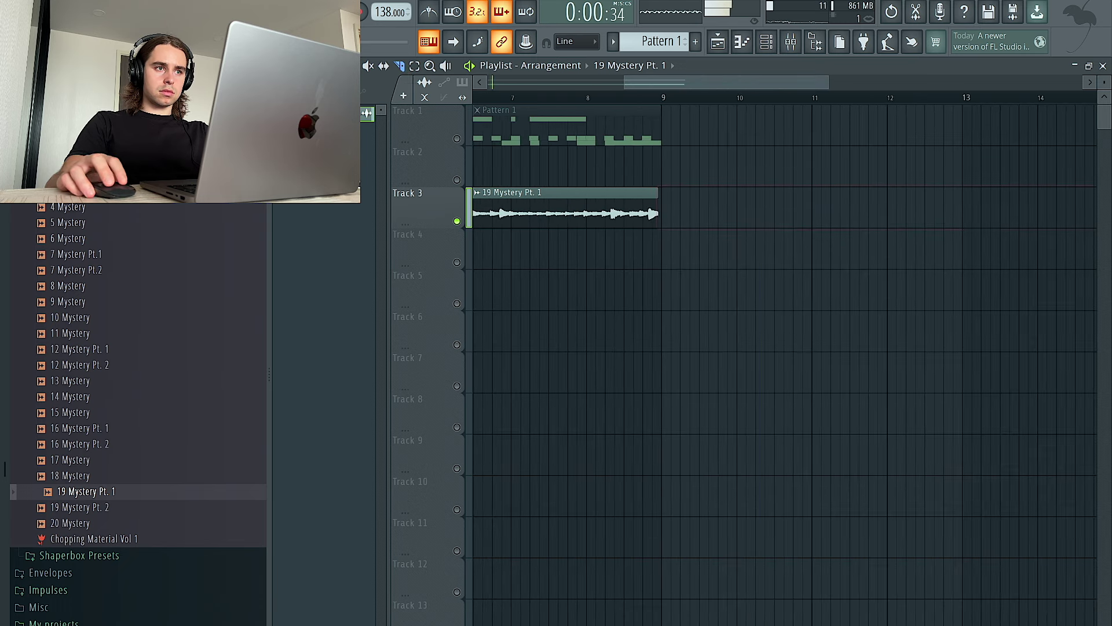
Step: Set the sample's time-stretching mode to Stretch and make the second clip unique
double_click(542, 211)
click(777, 307)
click(773, 347)
click(819, 233)
click(477, 193)
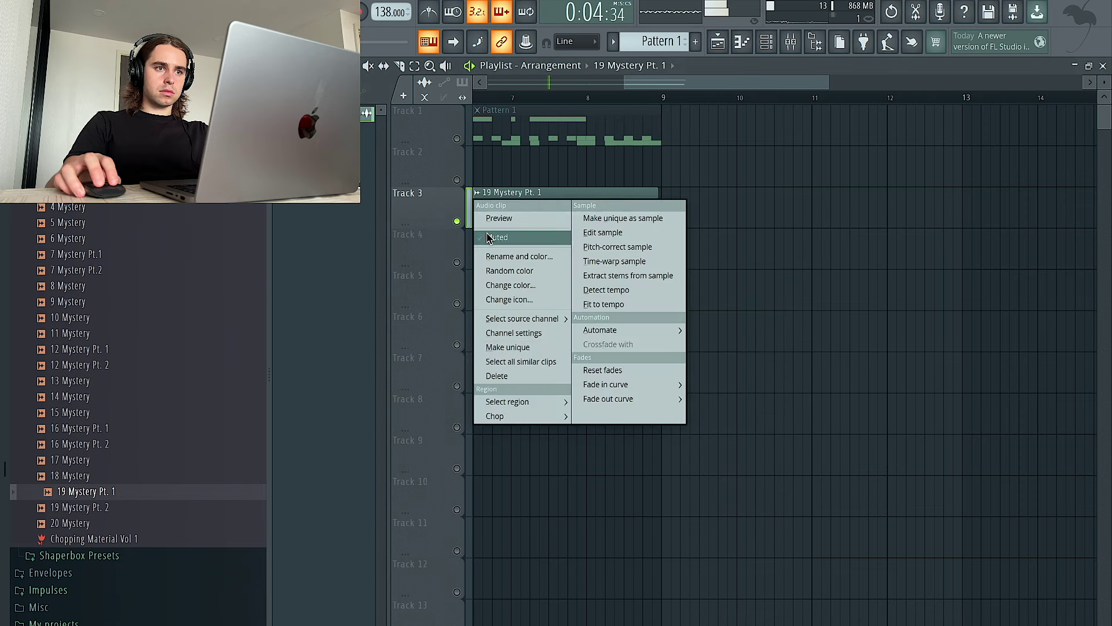
click(518, 347)
Step: Fit the end of the second clip to bar 9 and record both sample clips through the mixer into one audio clip
scroll(671, 195, up, 4)
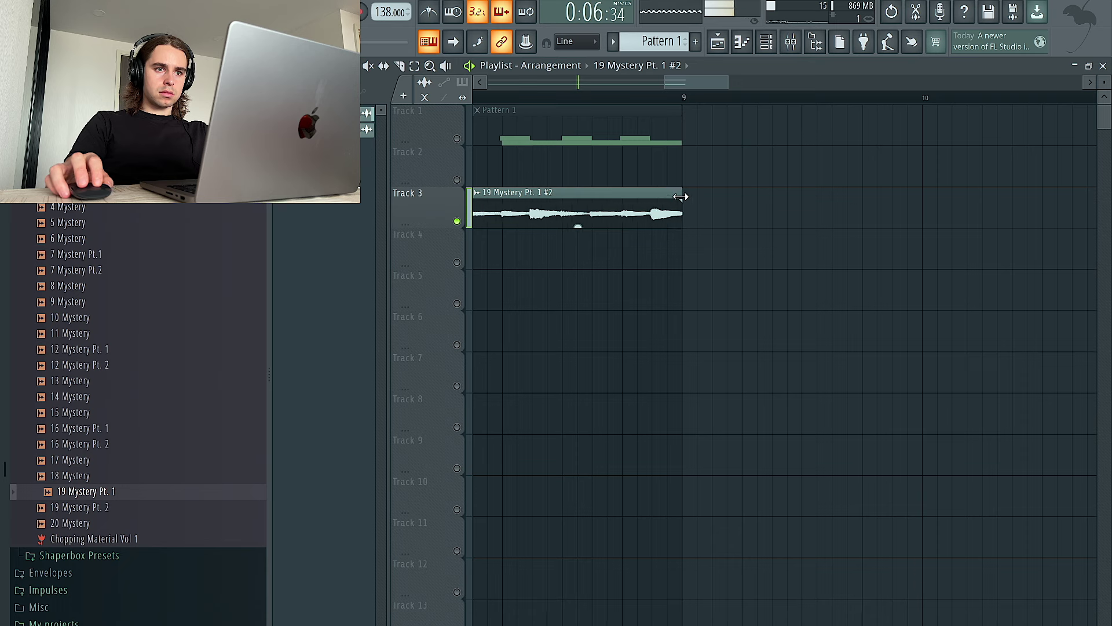
scroll(681, 196, up, 2)
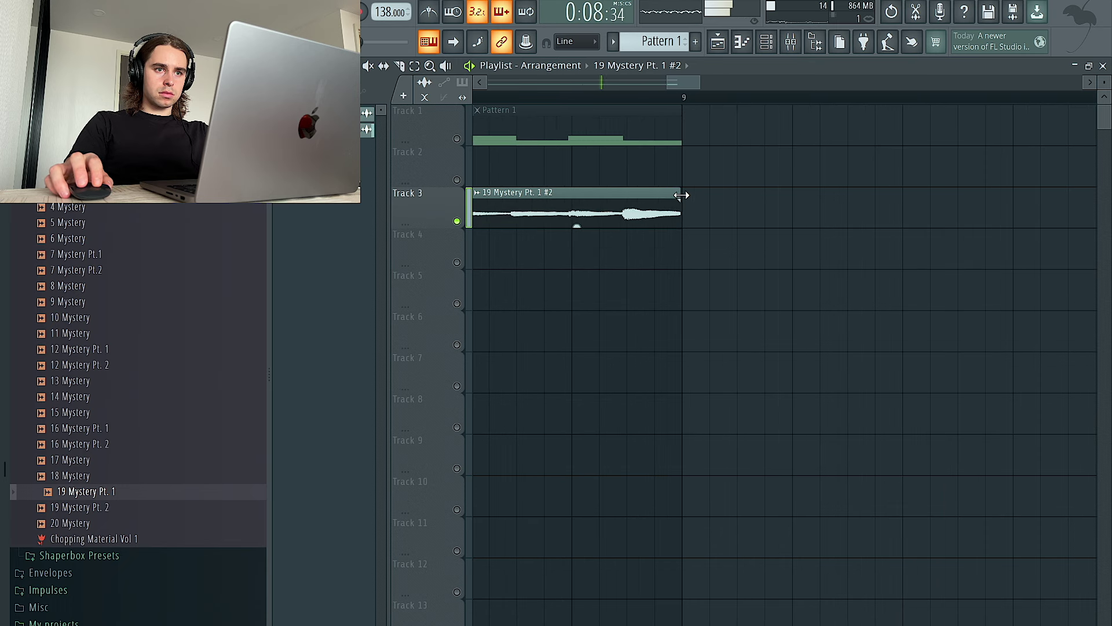
scroll(683, 195, down, 5)
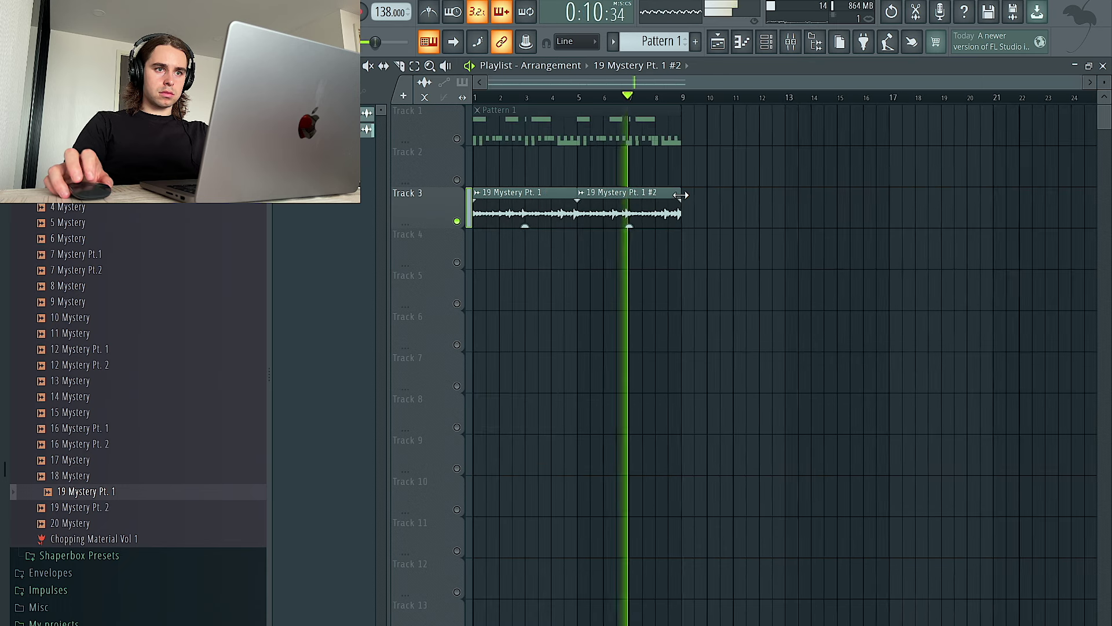
click(795, 44)
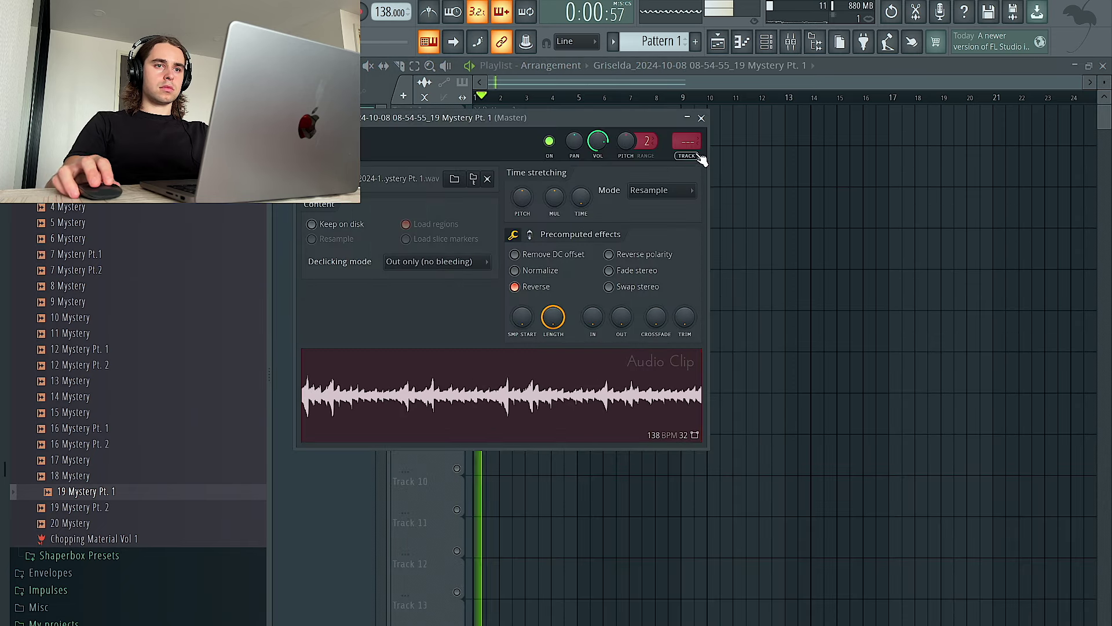
Step: Route the recorded sample clip to mixer track 3, load HalfTime in slot 1 and slightly lower the track's volume
click(697, 157)
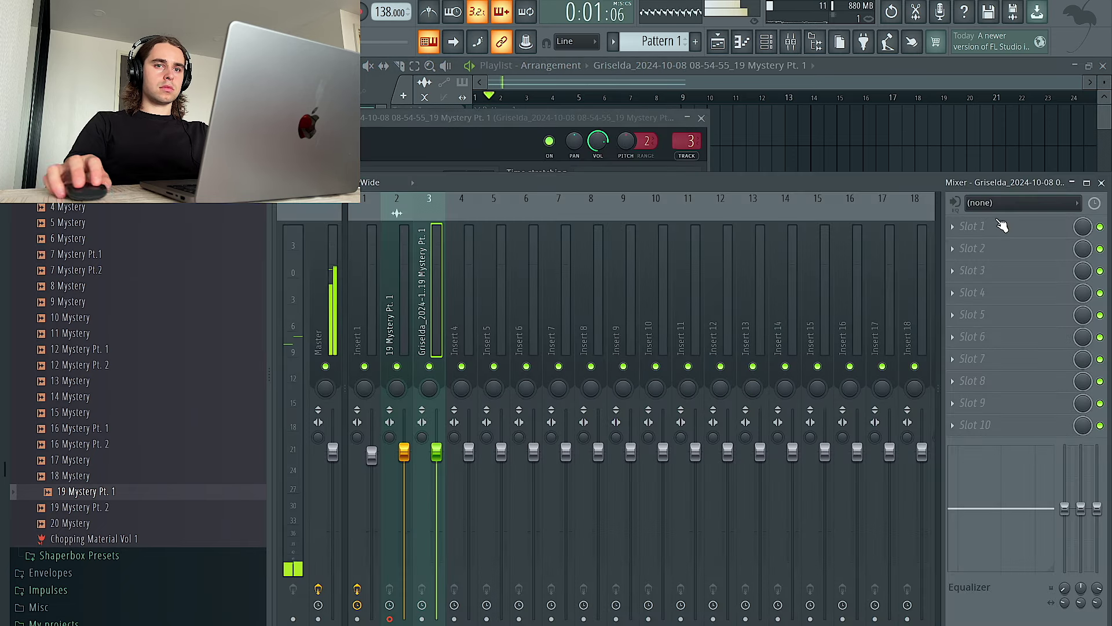
click(1003, 225)
click(637, 235)
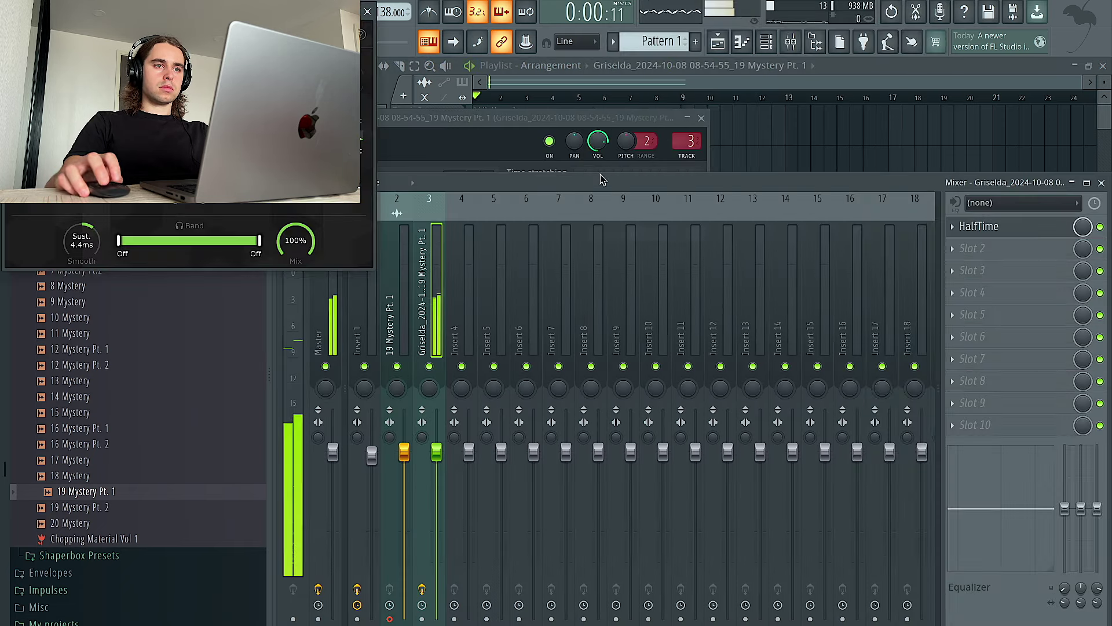
click(367, 11)
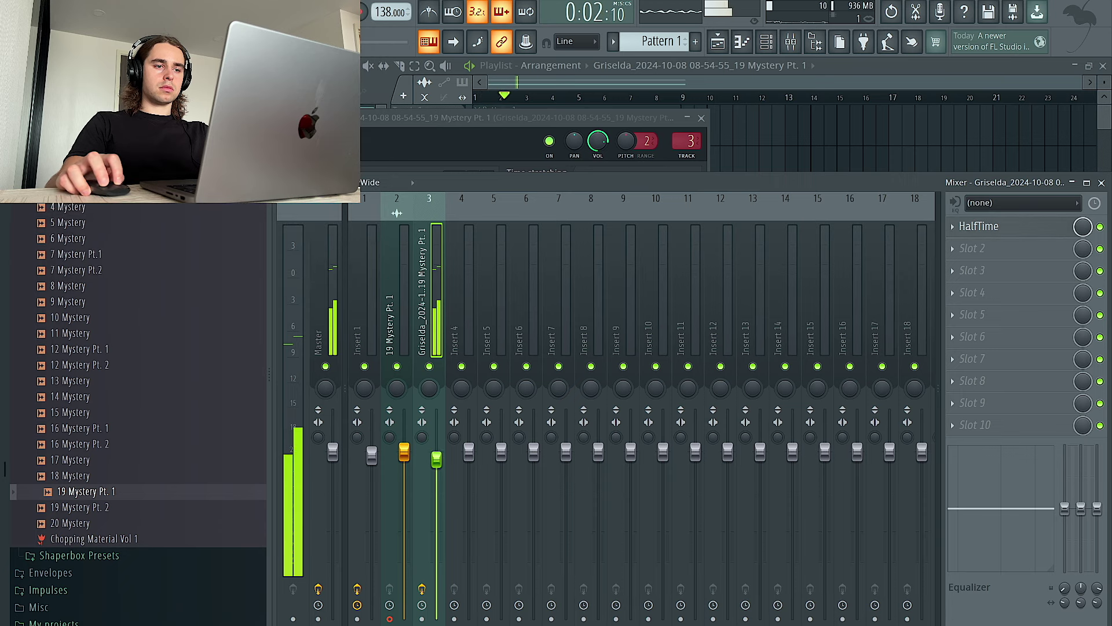
click(760, 130)
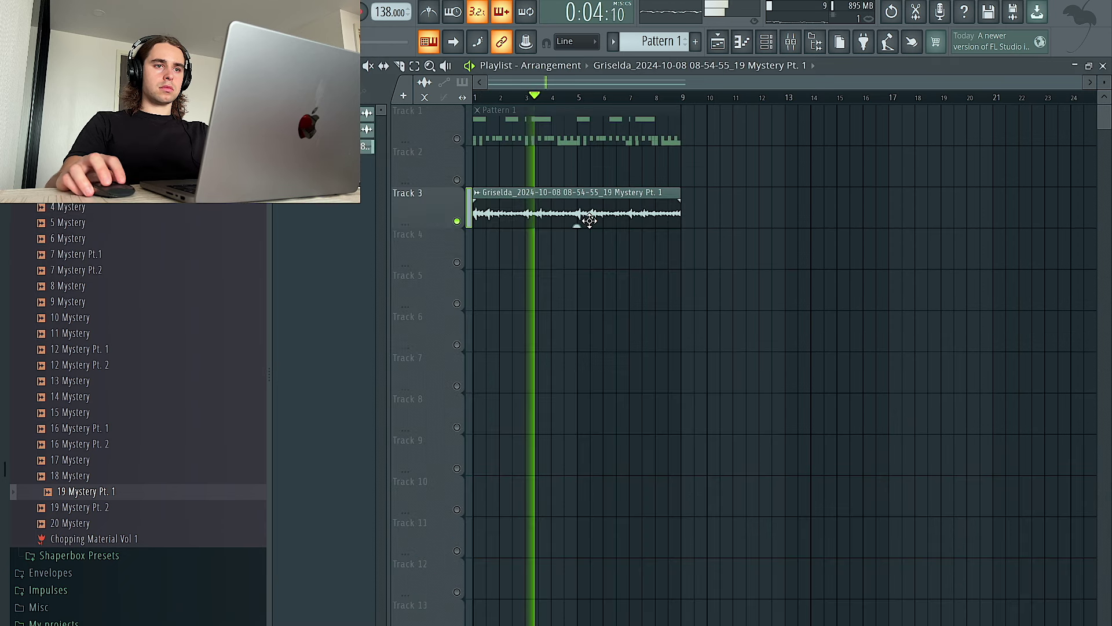
Step: Turn off Reverse on the recorded clip, set its time-stretching mode to Stretch and play it together with Pattern 1
double_click(588, 219)
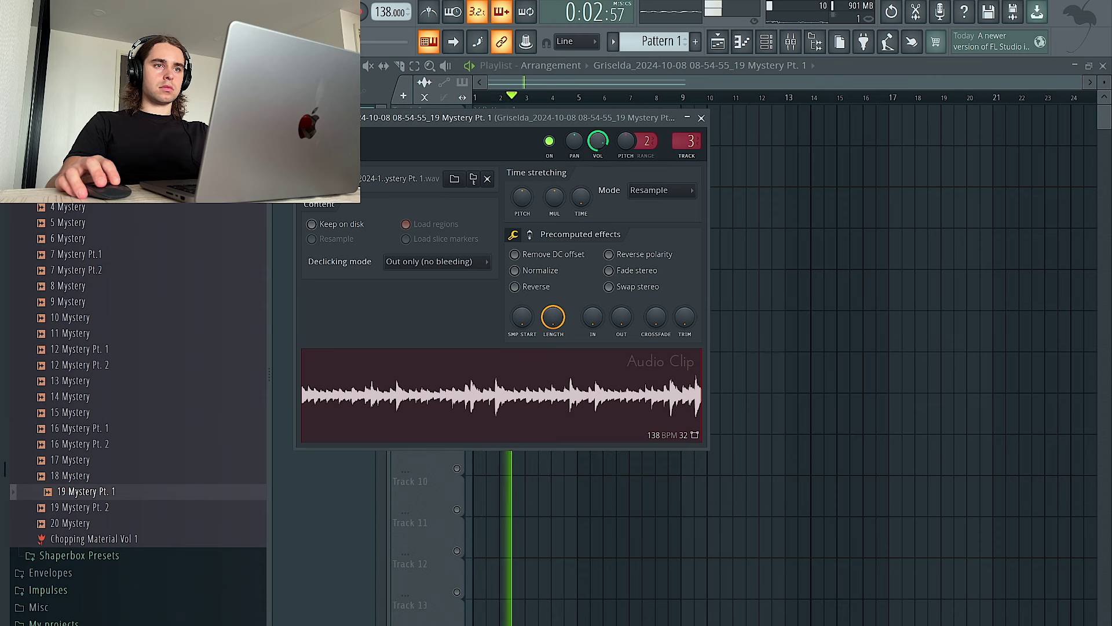
click(657, 191)
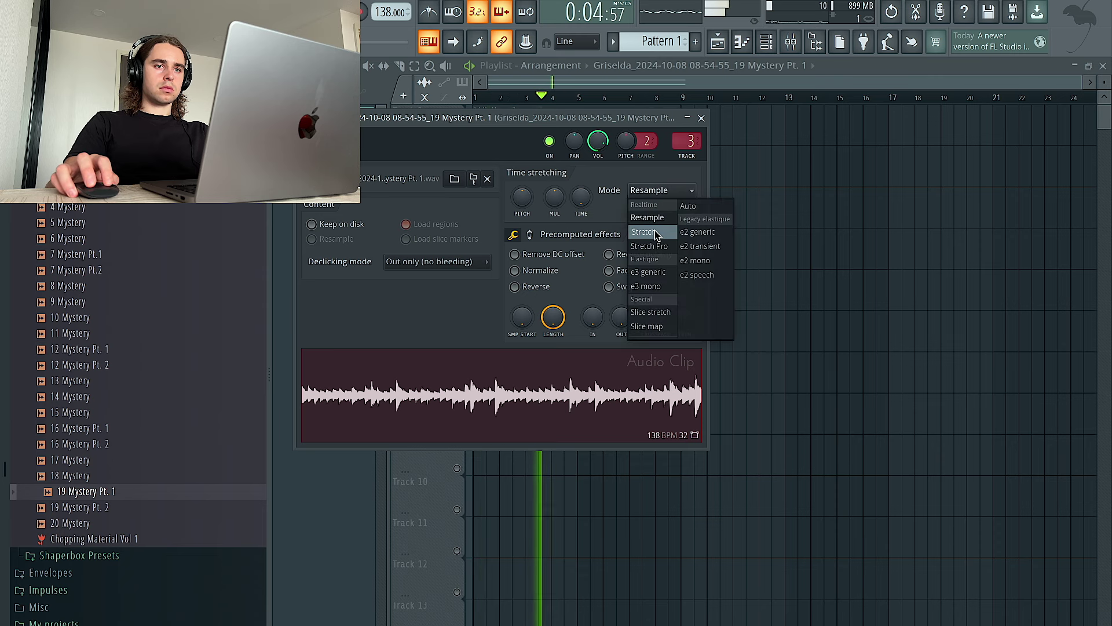
click(655, 233)
key(space)
click(700, 118)
key(space)
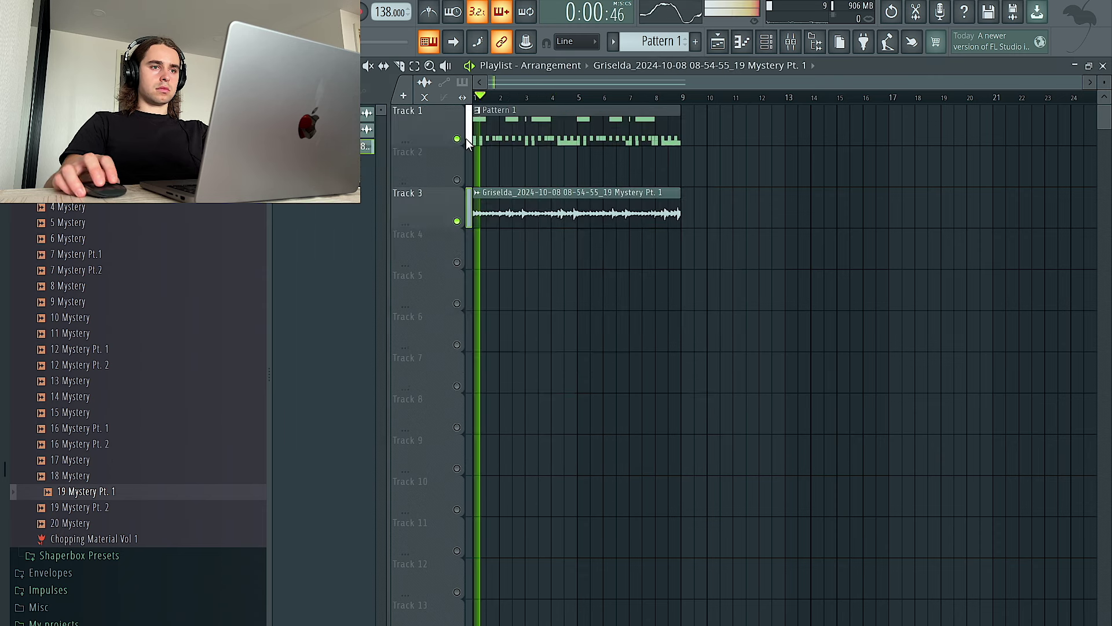
Step: Load RC-20 Retro Color in slot 2 of the recorded sample's mixer track, using Vinyl 1 with Distort at 10%, and compare Distort off and on
double_click(526, 209)
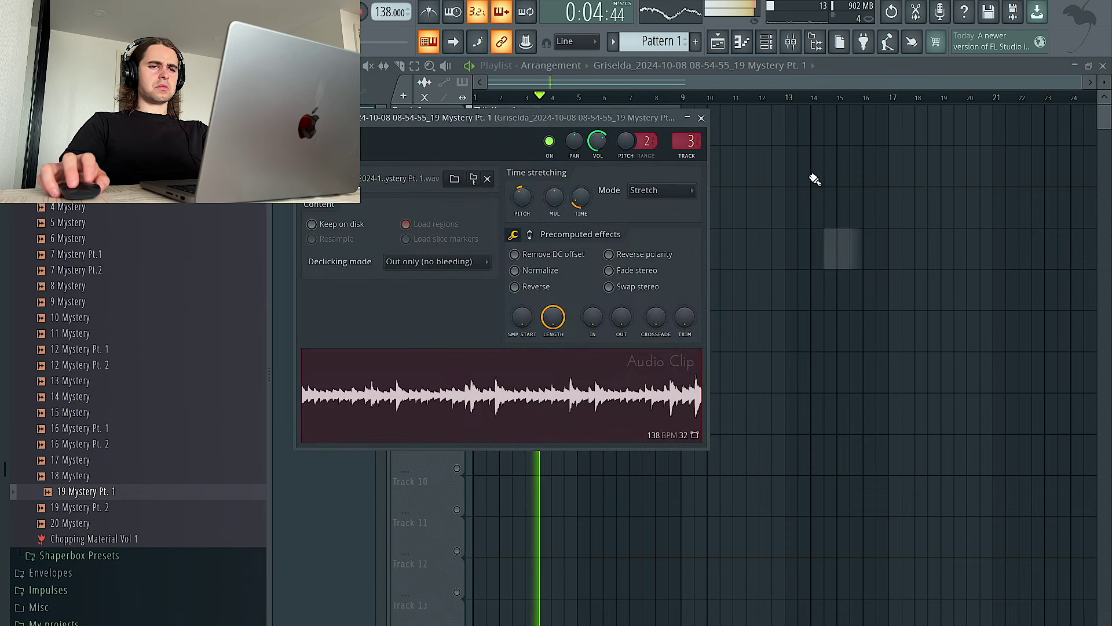
key(Escape)
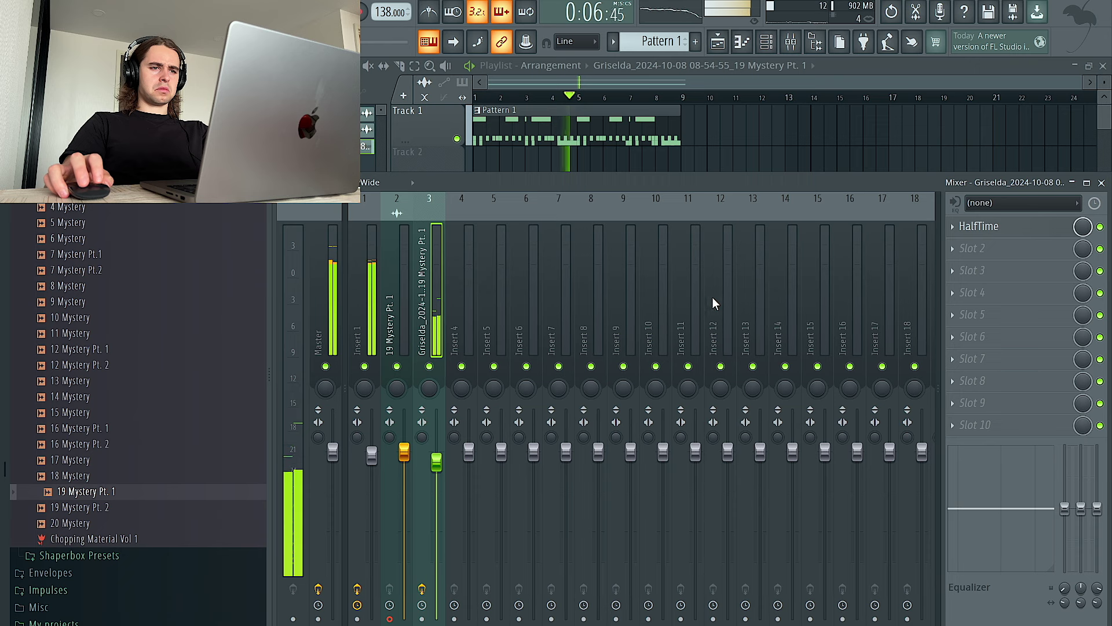
click(970, 249)
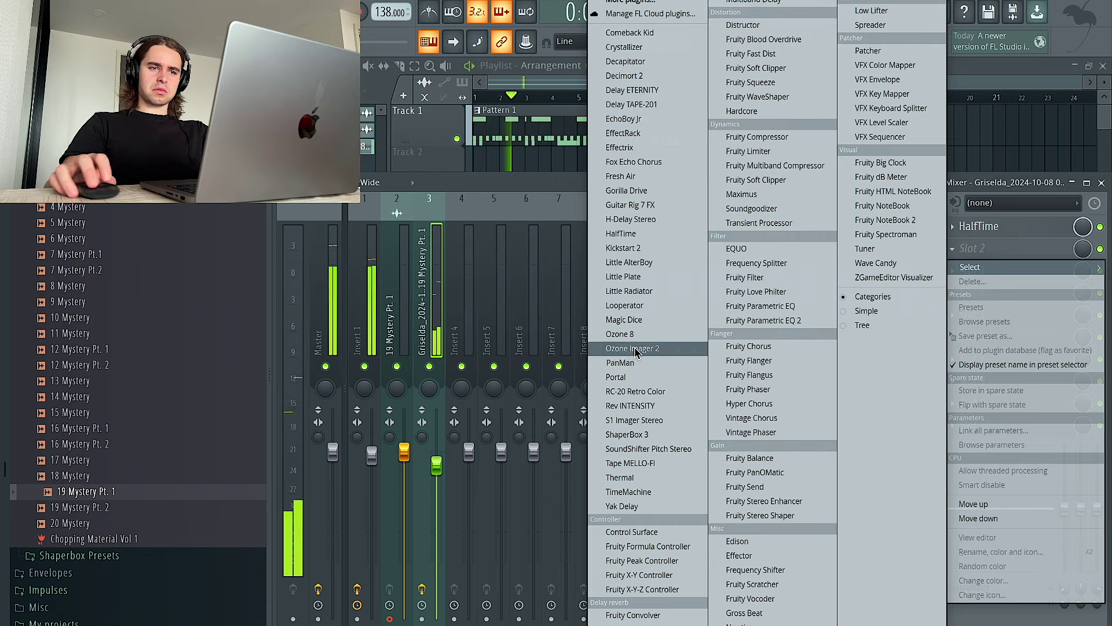
click(655, 393)
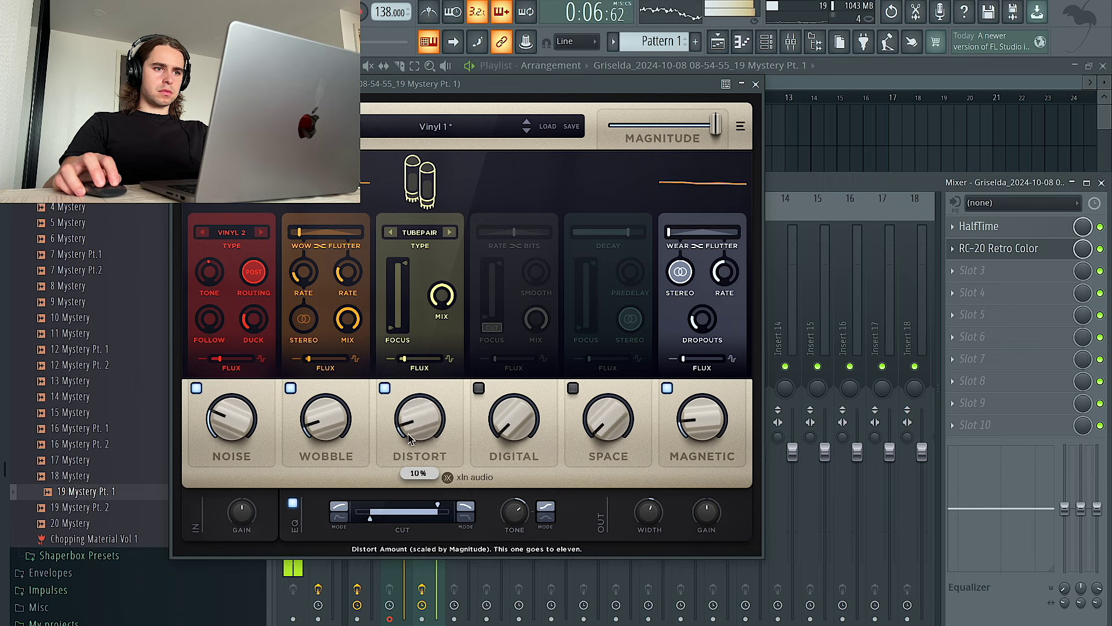
click(384, 388)
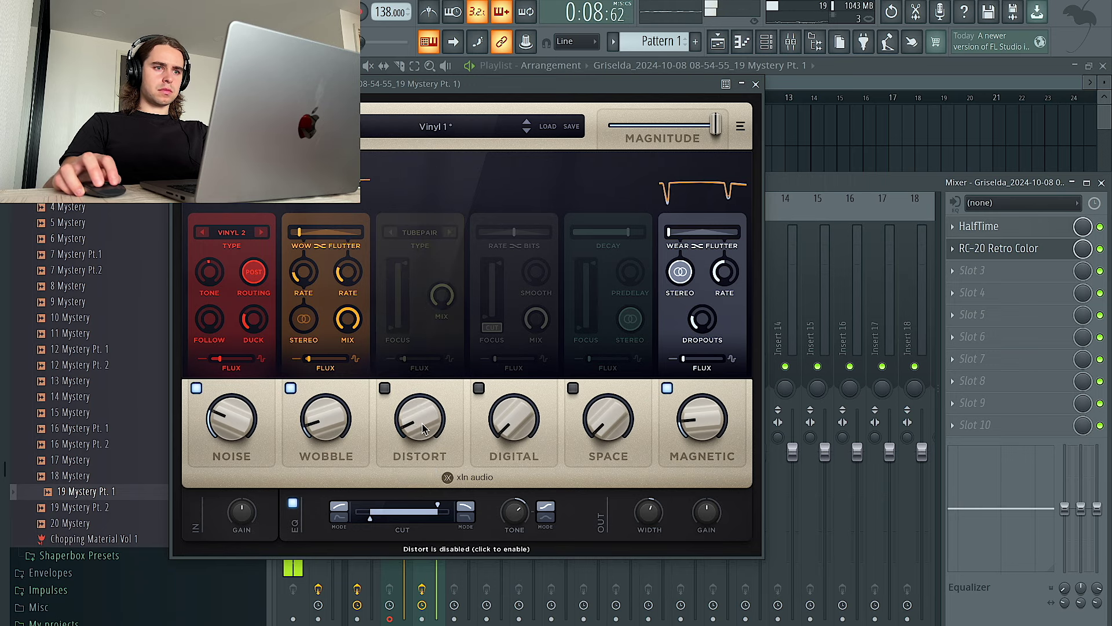
drag(424, 430, 409, 399)
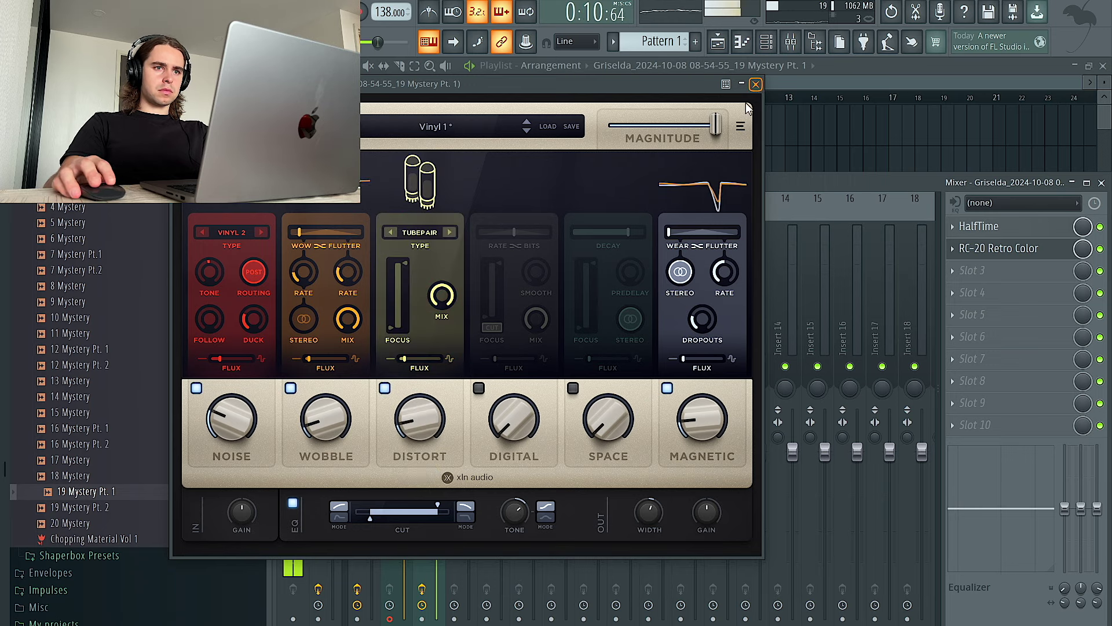
click(755, 85)
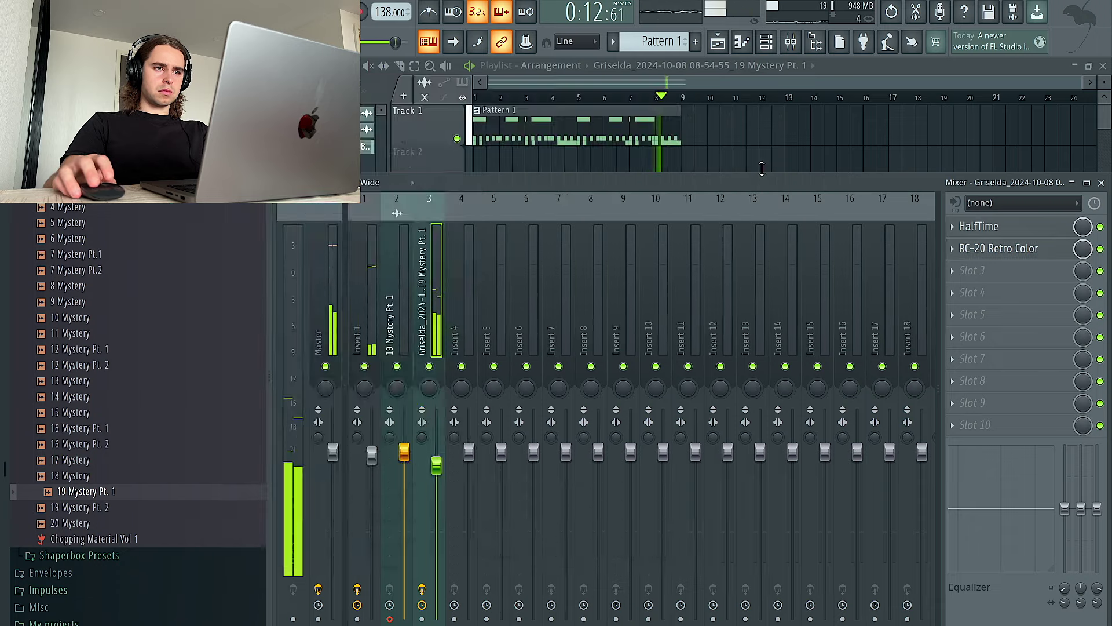
Step: Move the two long Bass Griselda notes in bars 3 and 4 to F5 and replay the pattern
key(F9)
double_click(558, 128)
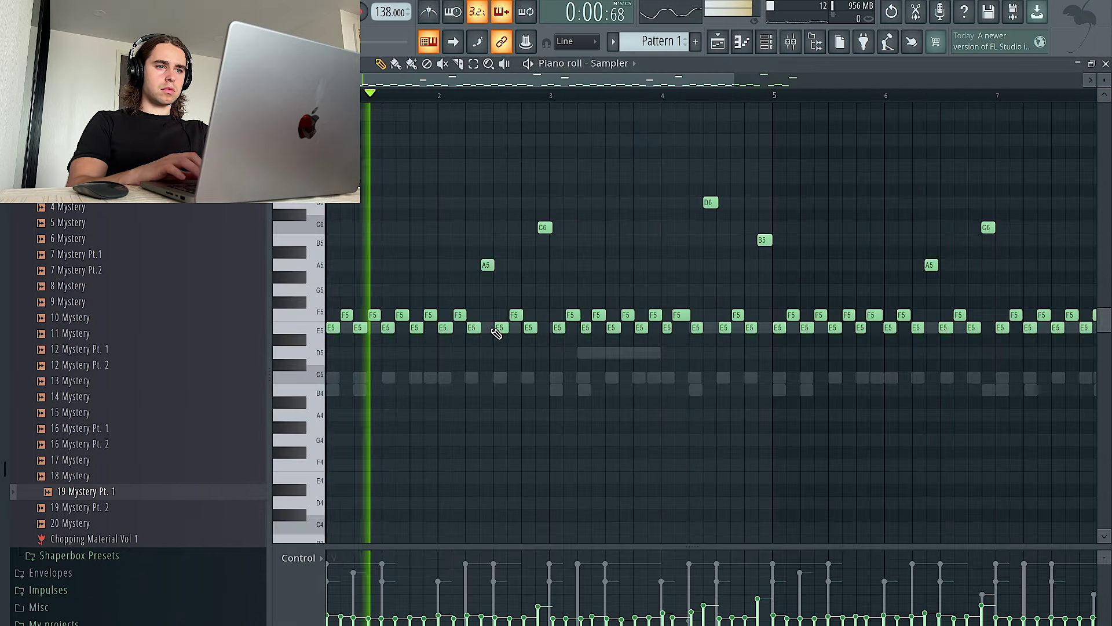
right_click(491, 329)
drag(588, 351, 597, 305)
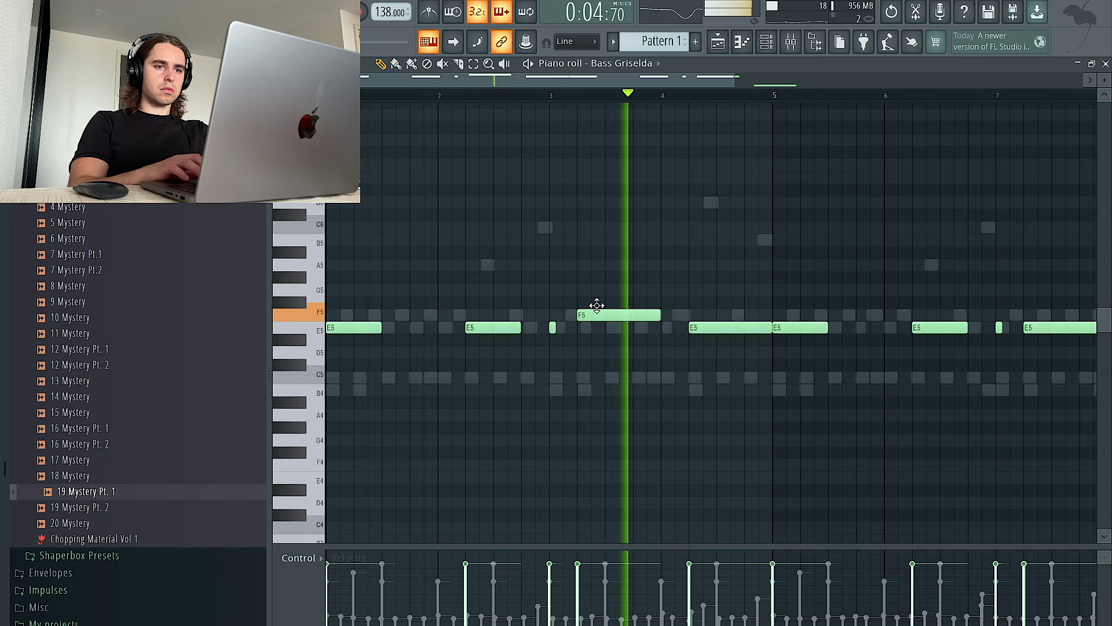
key(space)
drag(720, 329, 717, 311)
key(space)
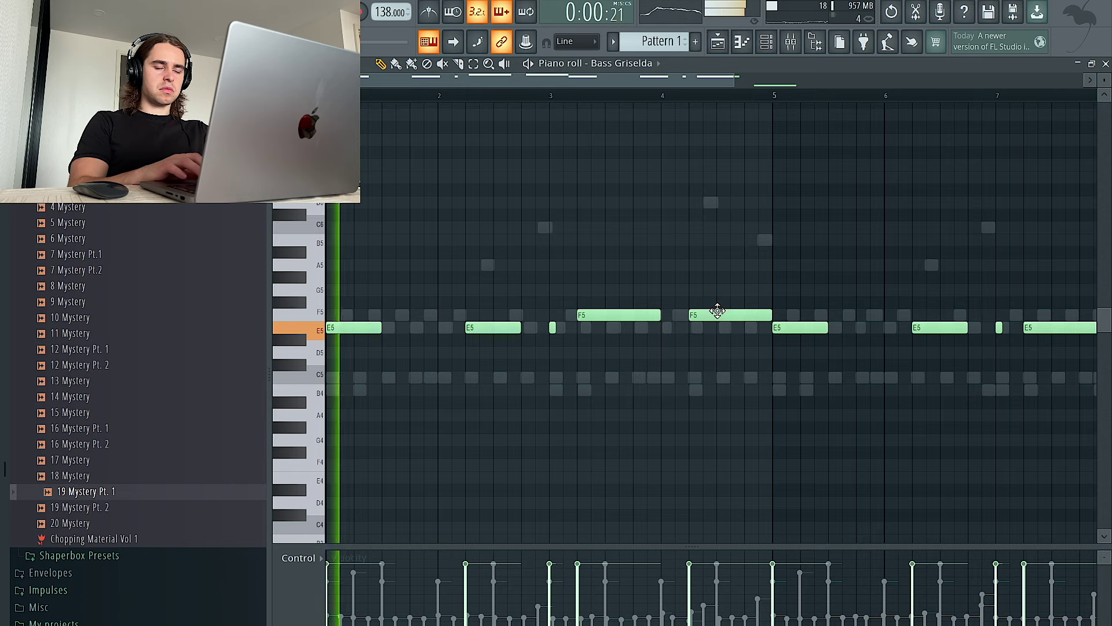
Step: Replace the Bass Griselda notes in bars 5 to 8 with a duplicate of the first four bars
scroll(753, 318, down, 3)
drag(843, 457, 585, 243)
key(Delete)
key(ctrl+b)
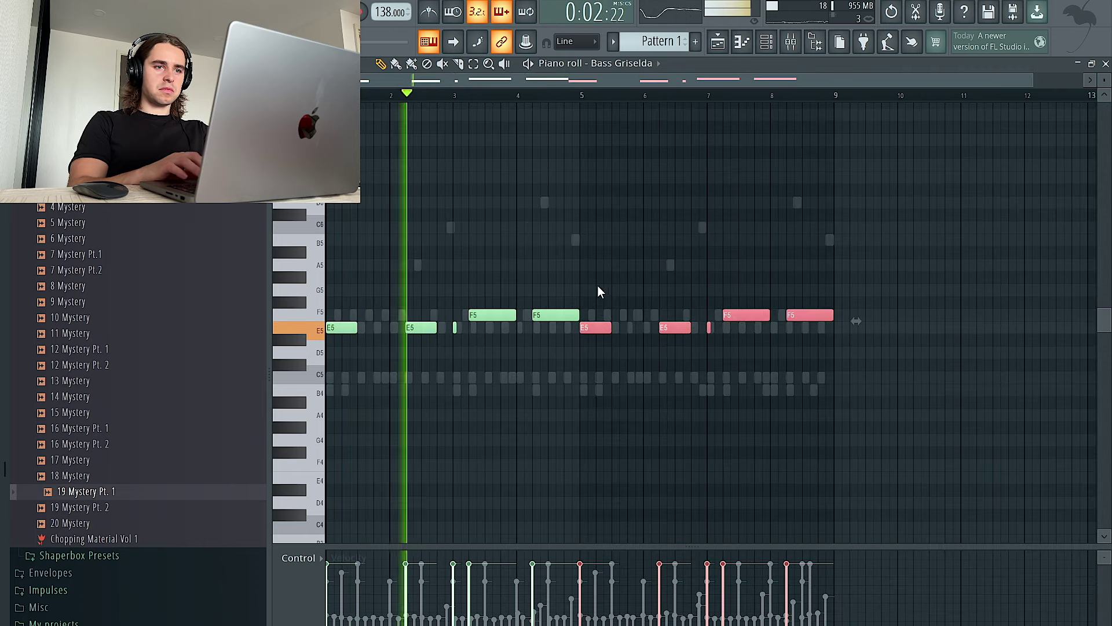
scroll(596, 304, up, 1)
scroll(597, 307, up, 1)
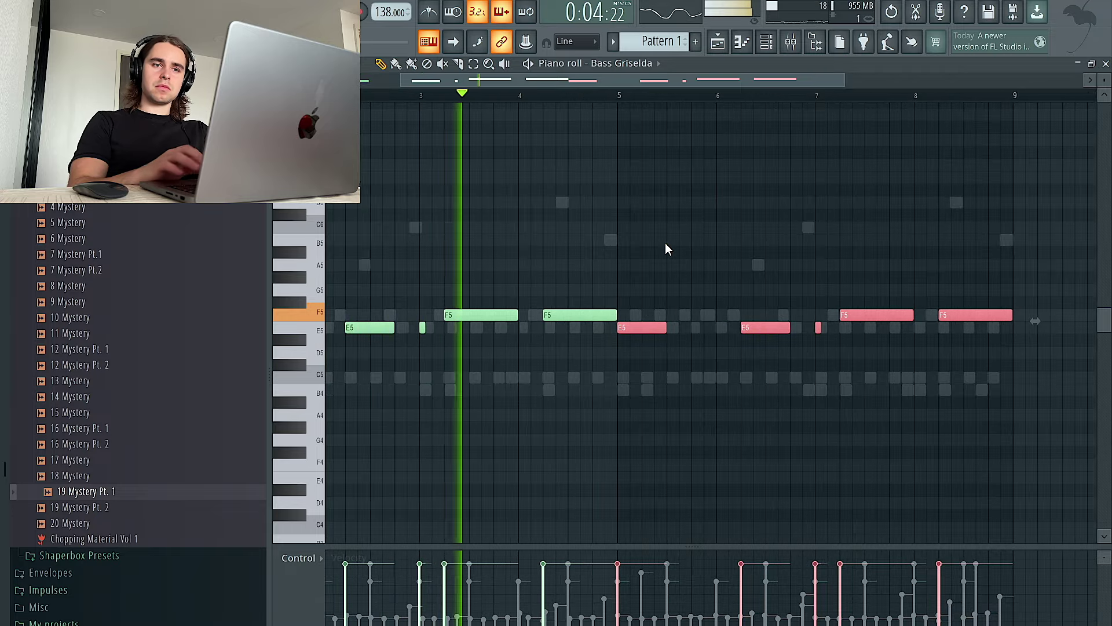
Step: Find the ! Maxeyy Stash V7 Drum Kit folder inside ! Drumkits under Downloads
click(751, 48)
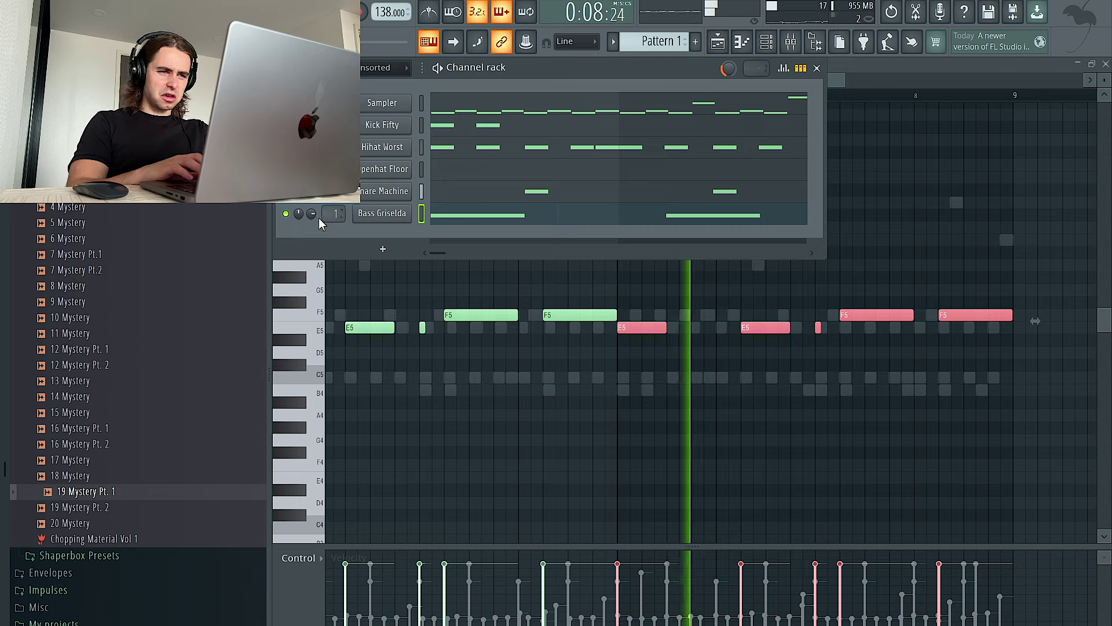
click(115, 142)
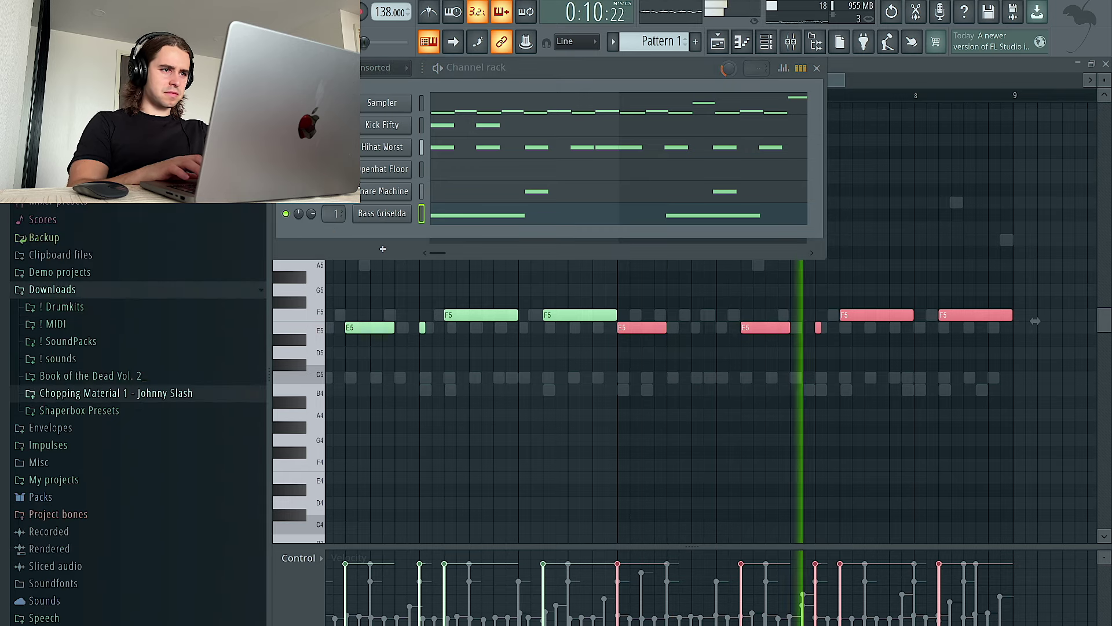
click(96, 306)
click(102, 340)
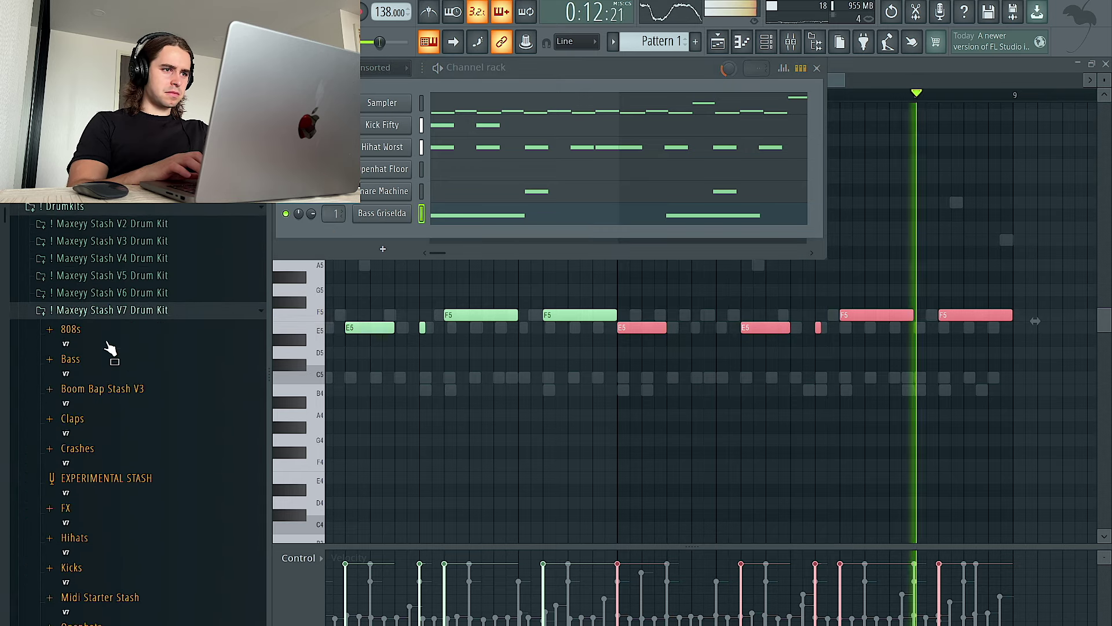
key(F6)
Step: Add a high E6 note to Bass Griselda near the end of bar 8 and trim it to end at bar 9
key(space)
click(990, 272)
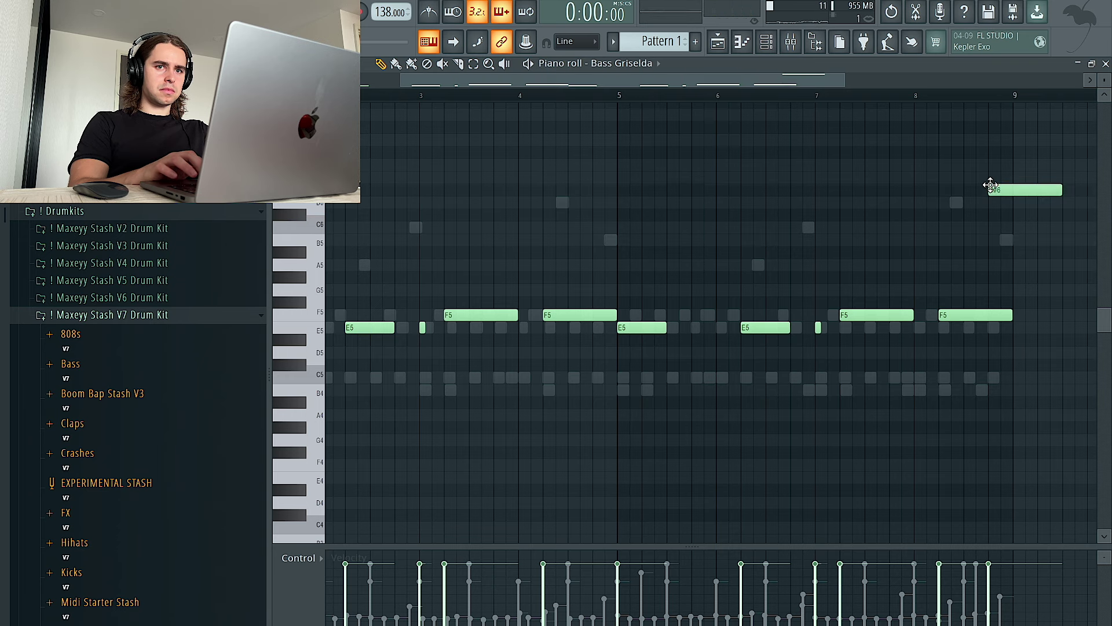
click(924, 99)
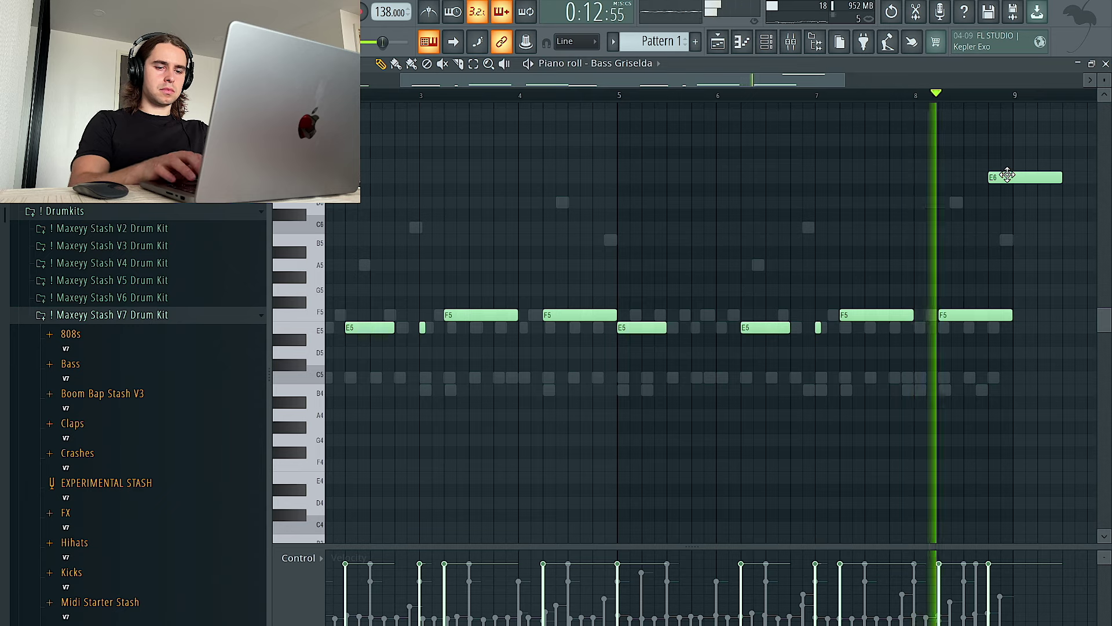
drag(1062, 177, 1011, 177)
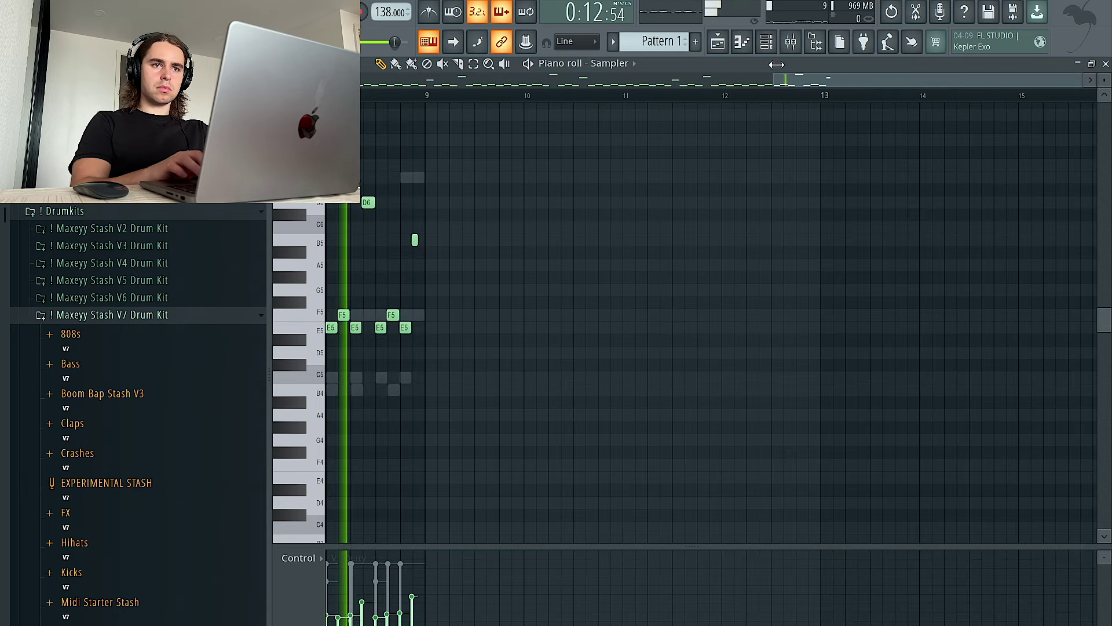
Step: Place Delay Crash from the V7 kit's Crashes on track 5 at bar 1, using the Stretch time-stretching mode and ending at bar 9
key(F5)
key(F6)
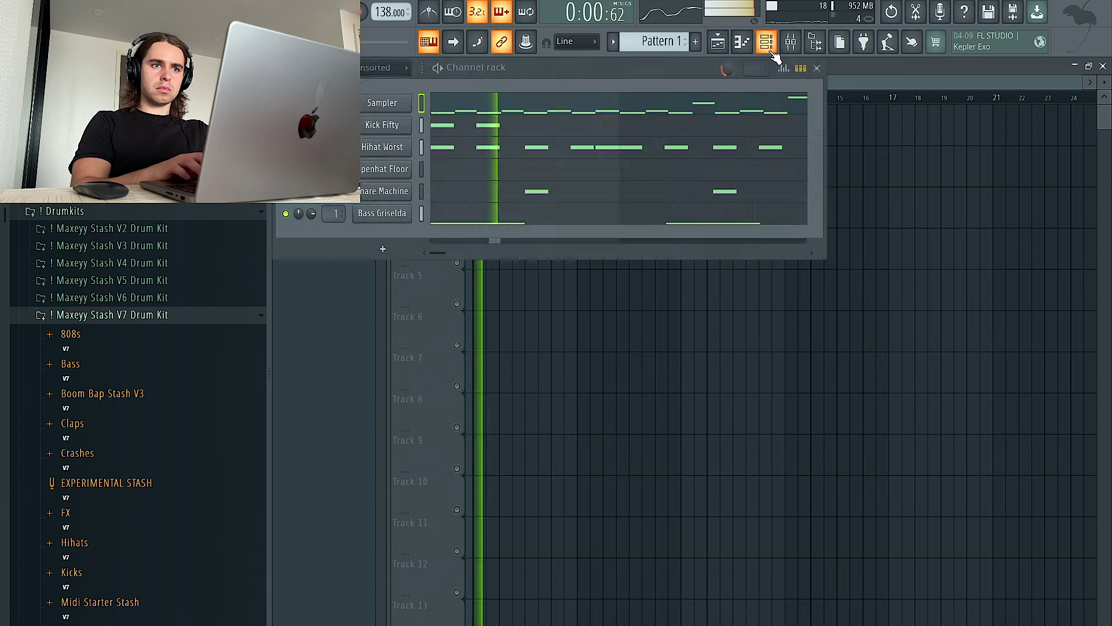
click(126, 453)
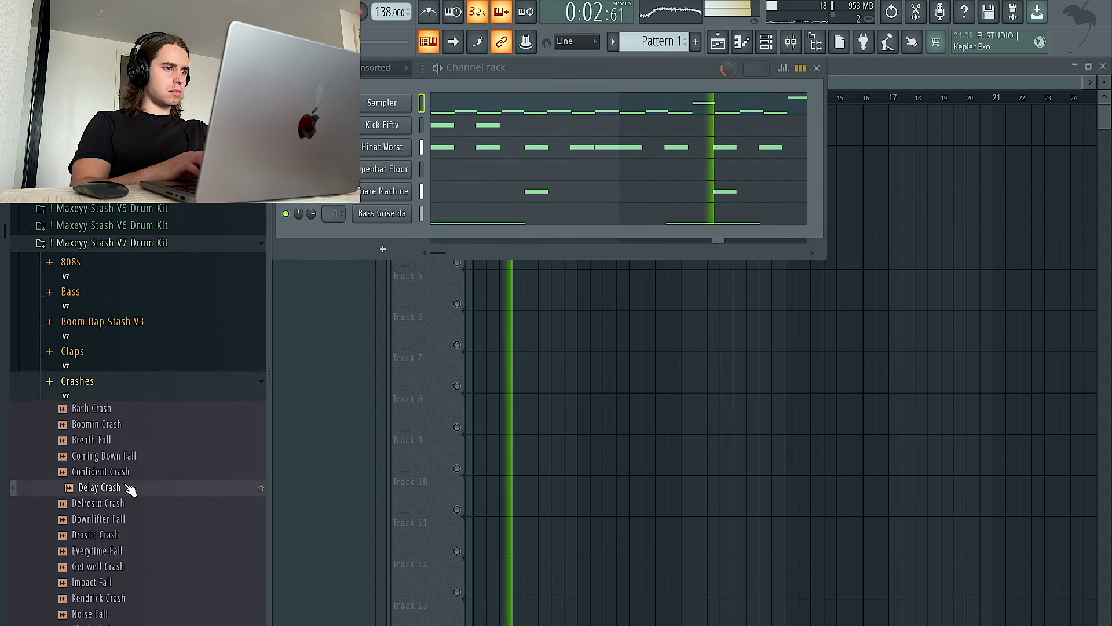
drag(124, 487, 519, 318)
drag(519, 319, 478, 277)
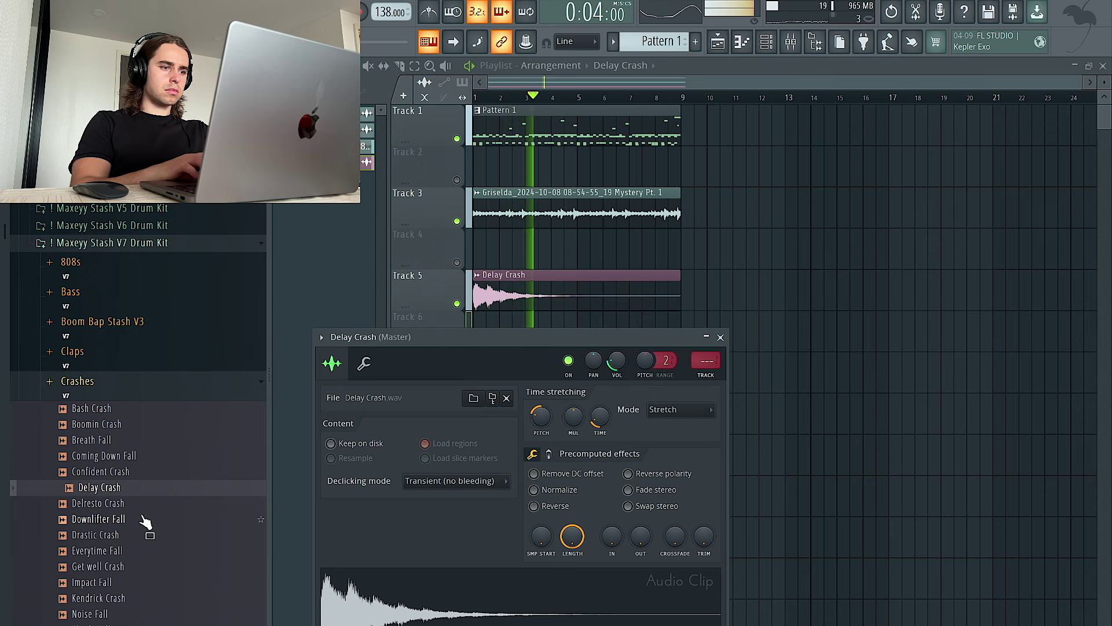
Step: Search the browser for sirens and place Texture - Sirens 75 BPM C# Min on track 4, reversed and ending at bar 9
key(Return)
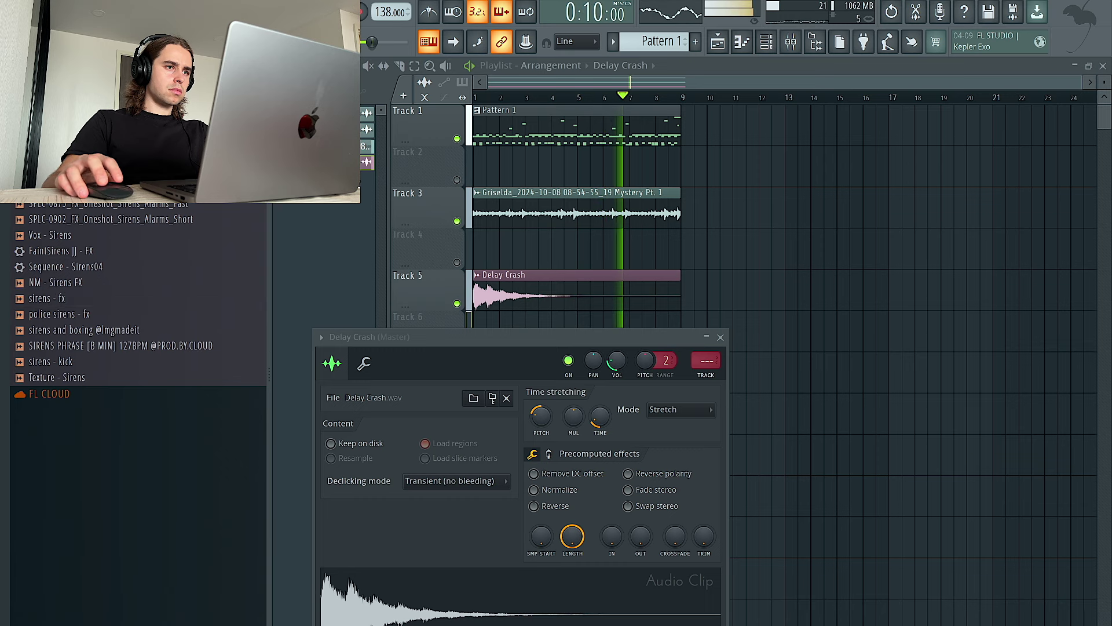
drag(110, 174, 811, 249)
key(space)
key(space)
double_click(522, 257)
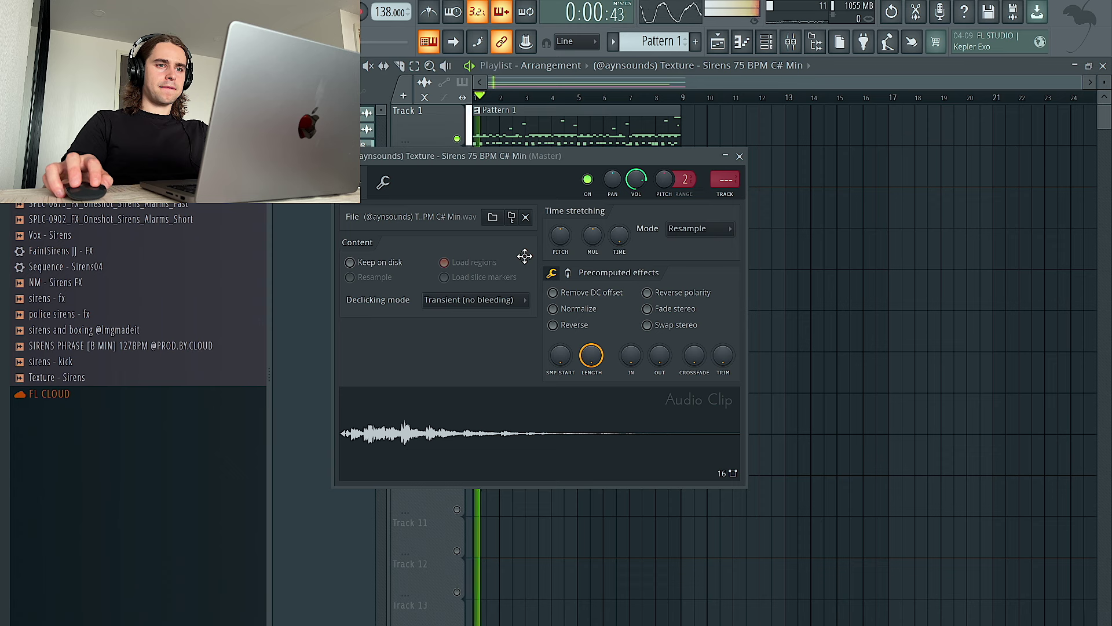
drag(548, 160, 585, 415)
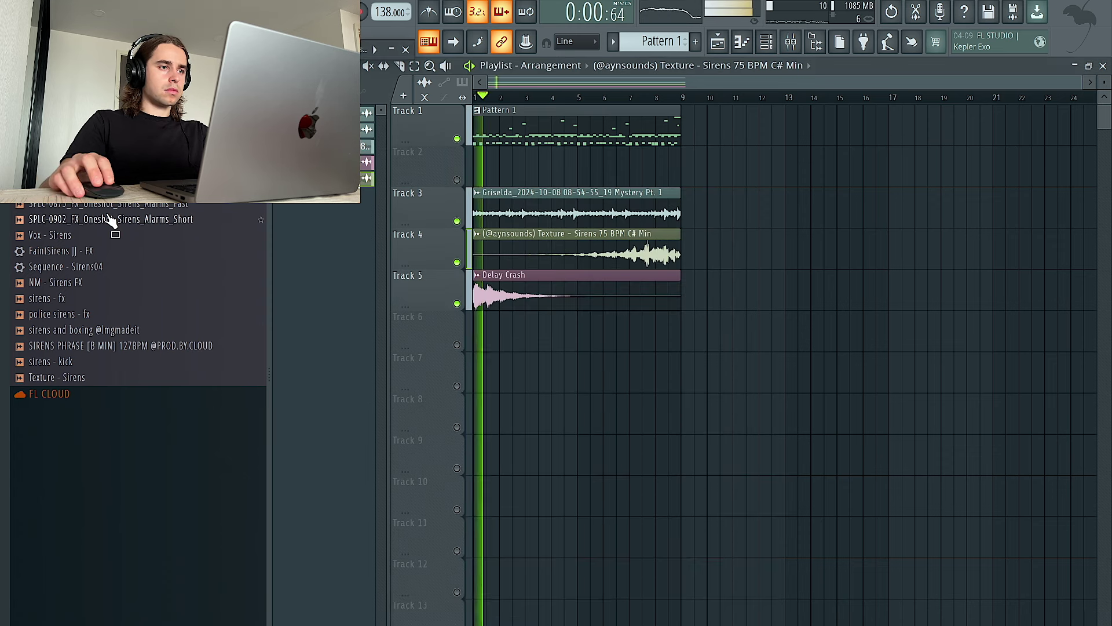
Step: Audition the siren one-shots and place SPLC-0881_FX_Oneshot_Sirens_Alarms_Car on track 6 near bar 5
click(109, 218)
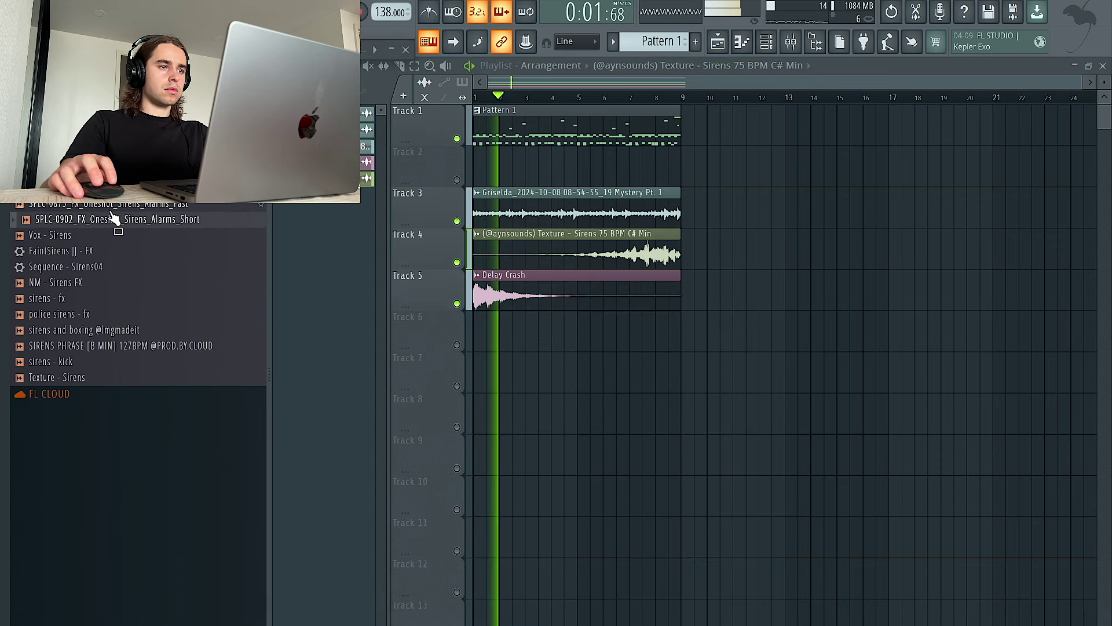
click(112, 207)
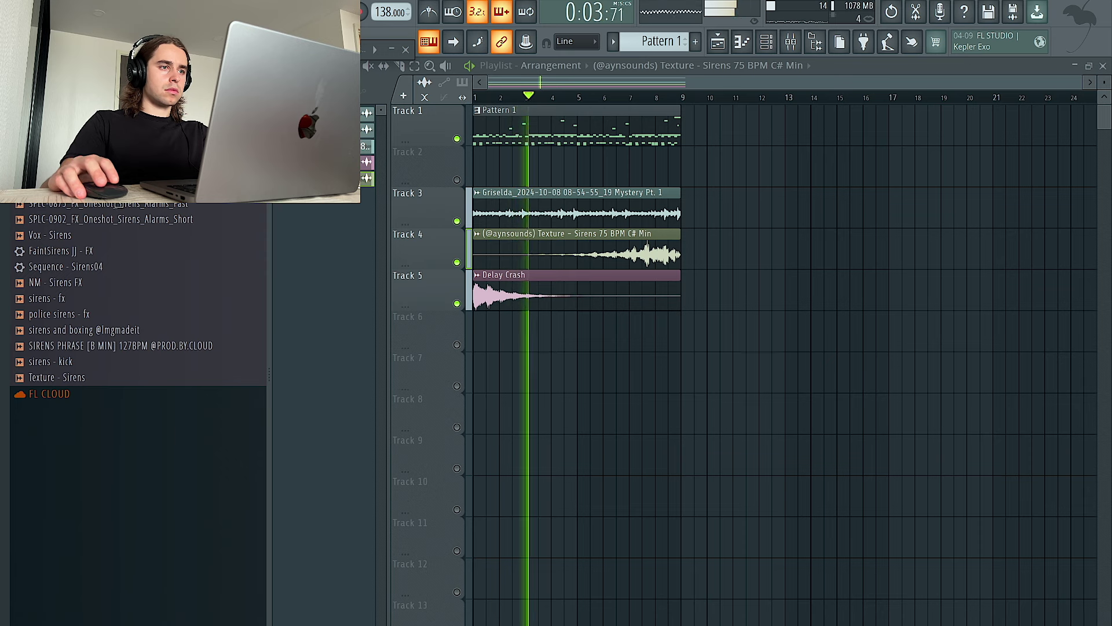
drag(111, 188, 584, 327)
double_click(621, 338)
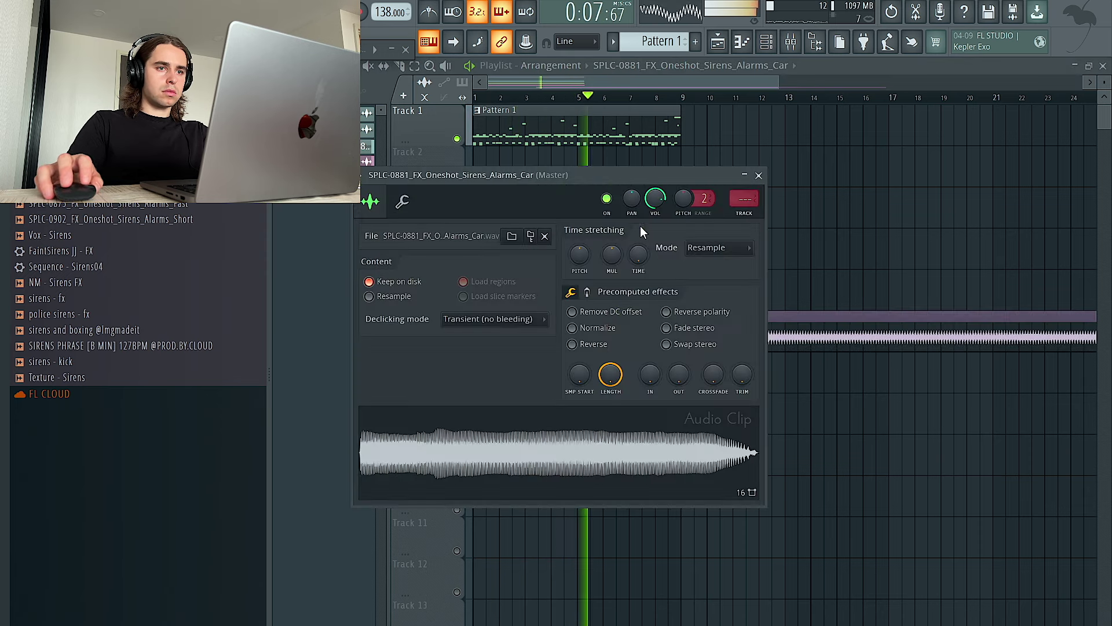
key(Escape)
Step: Shift the car alarm clip to start just before bar 5 and remove everything after bar 7
scroll(580, 309, up, 5)
drag(737, 333, 730, 335)
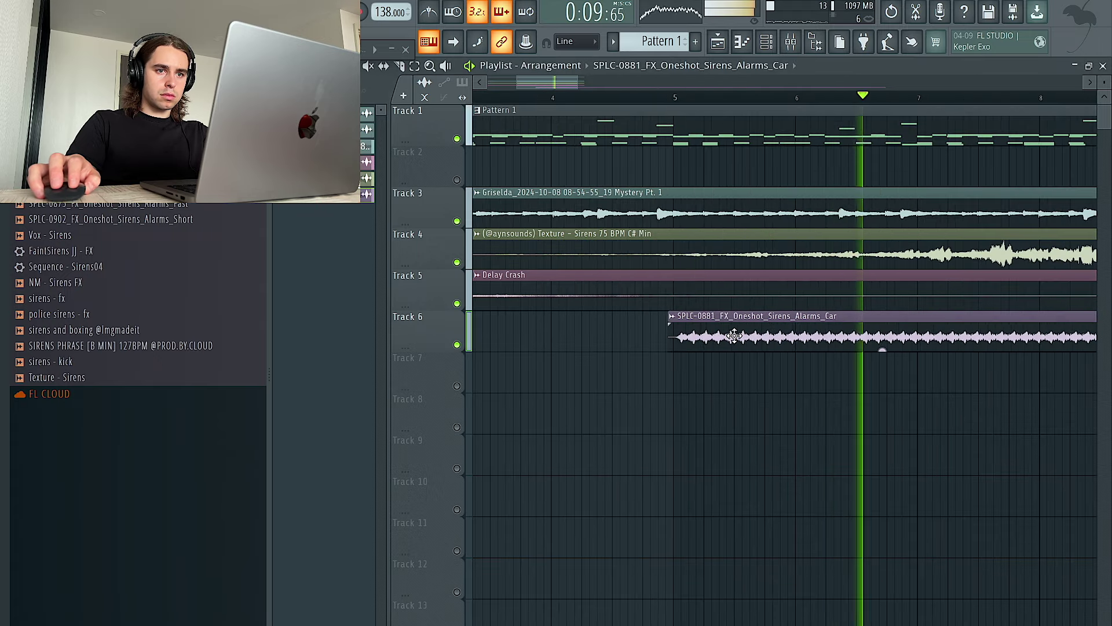
scroll(752, 330, right, 2)
key(space)
key(space)
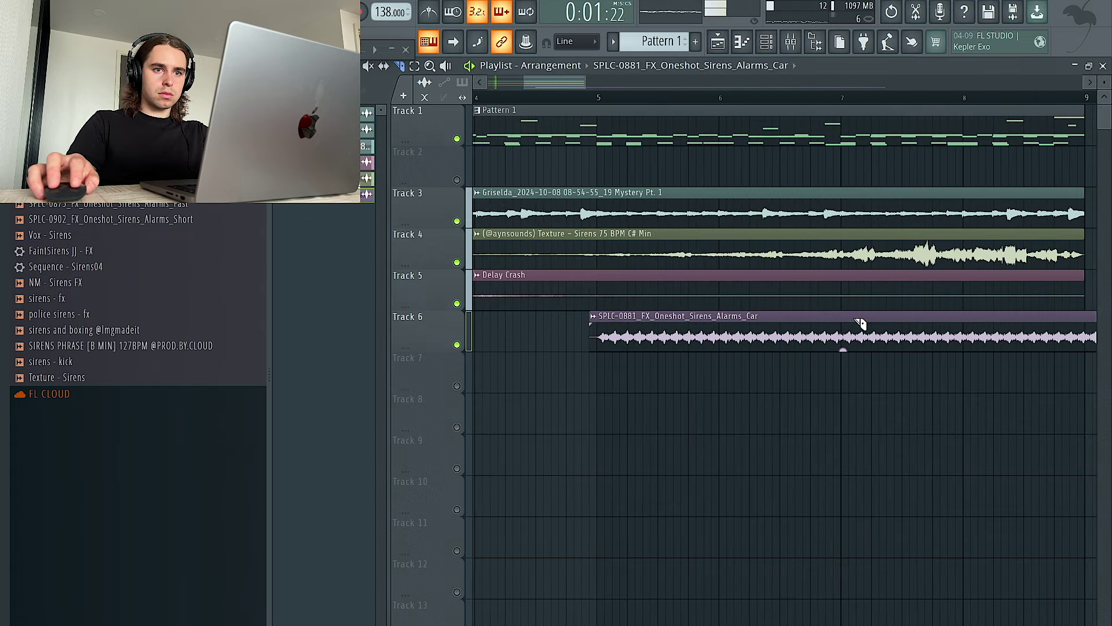
right_click(859, 343)
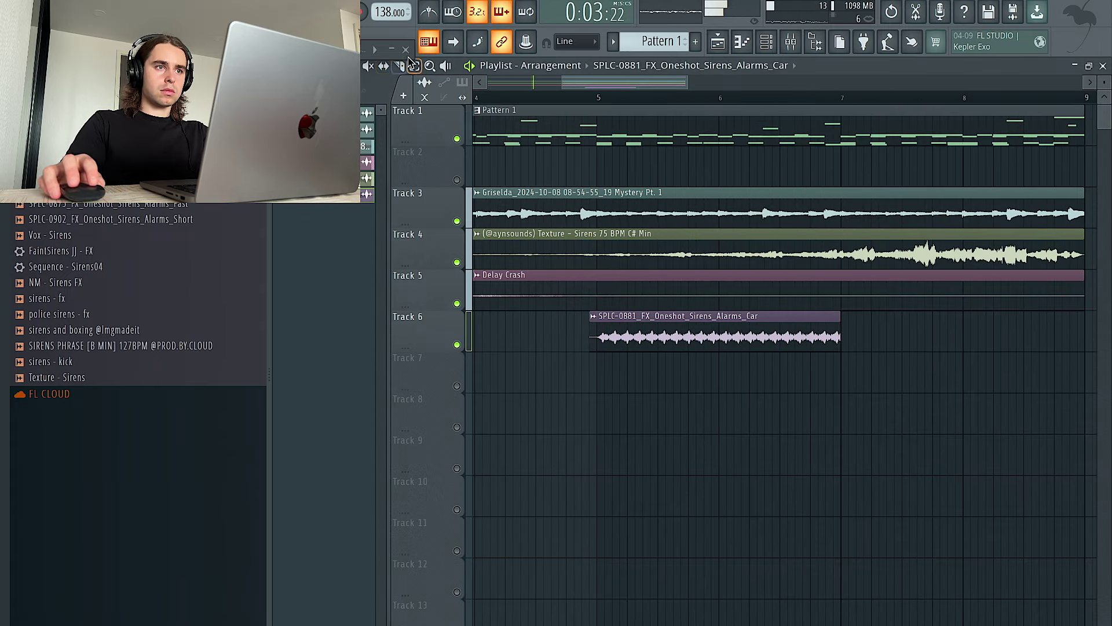
Step: Lower the car alarm clip's volume, route it to mixer track 5 and load Little Plate in slot 1
double_click(723, 331)
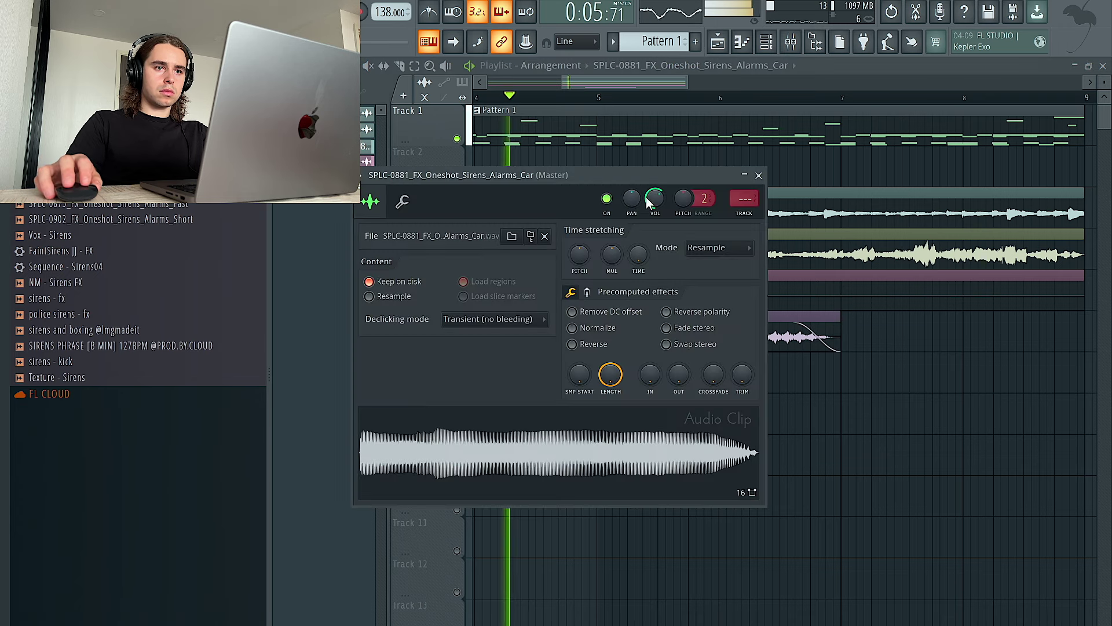
click(754, 214)
click(953, 227)
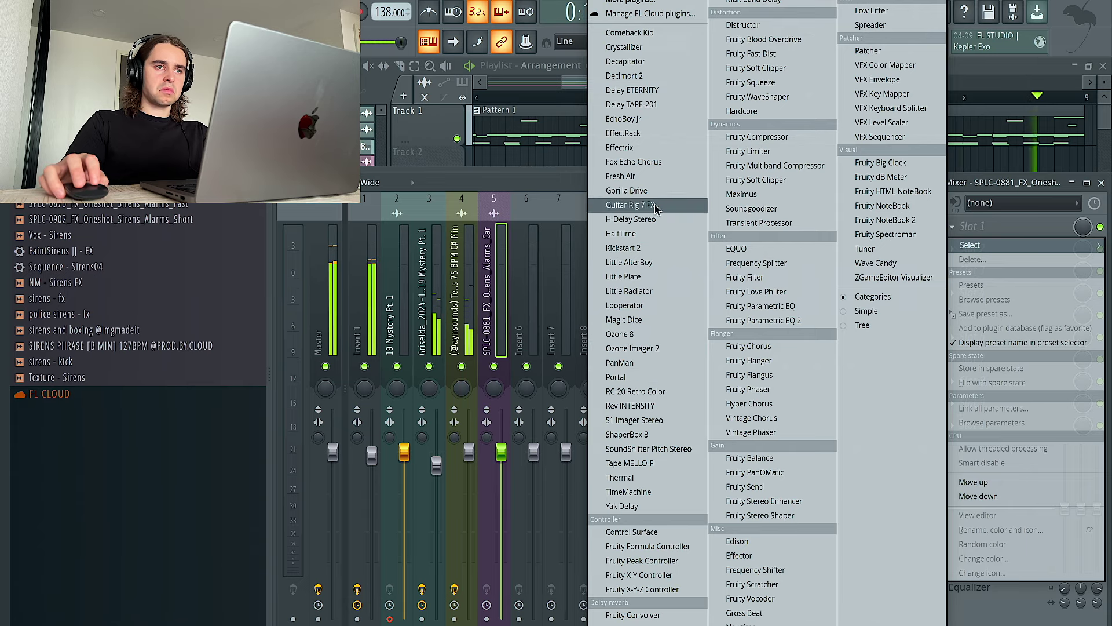
click(640, 278)
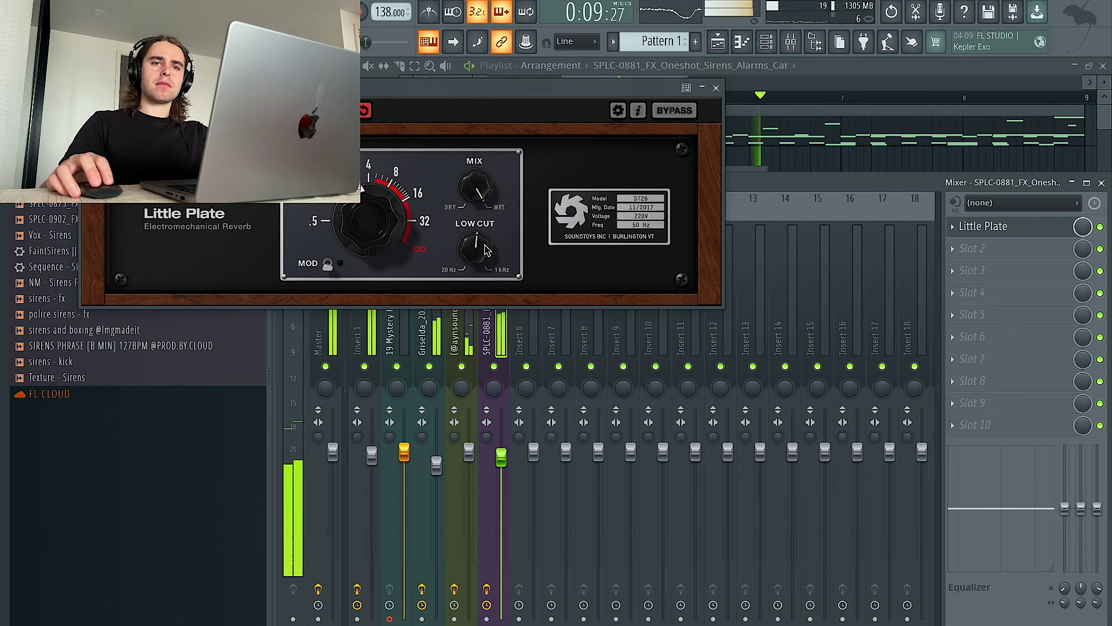
Step: Add Fruity Parametric EQ 2 in slot 2 of the car alarm's mixer track and cut its low frequencies
click(1001, 249)
click(798, 325)
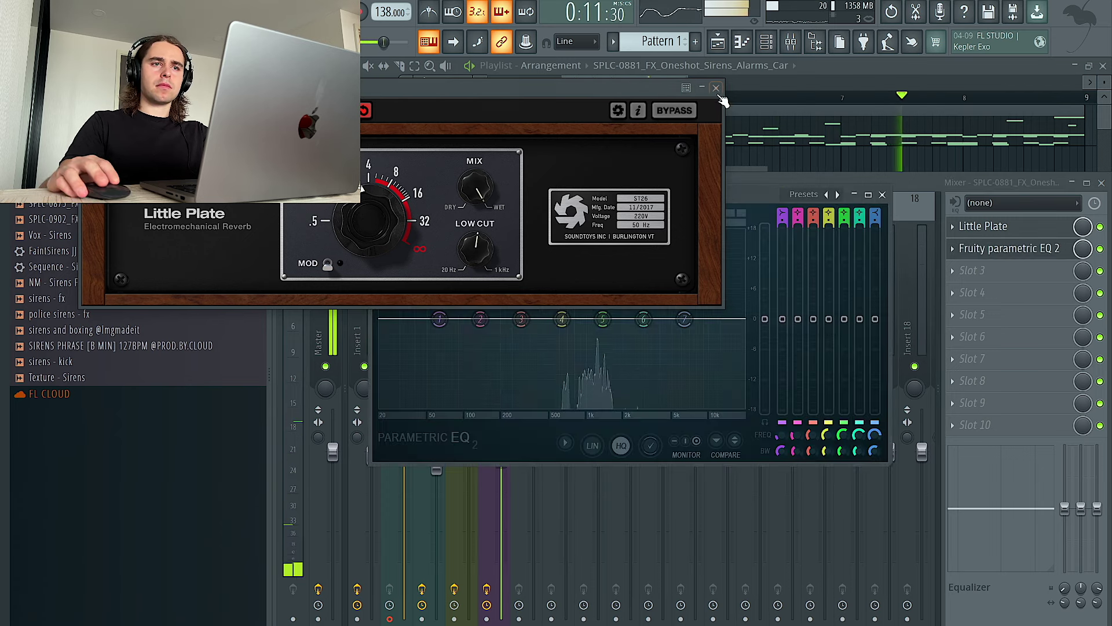
click(838, 195)
drag(387, 318, 534, 318)
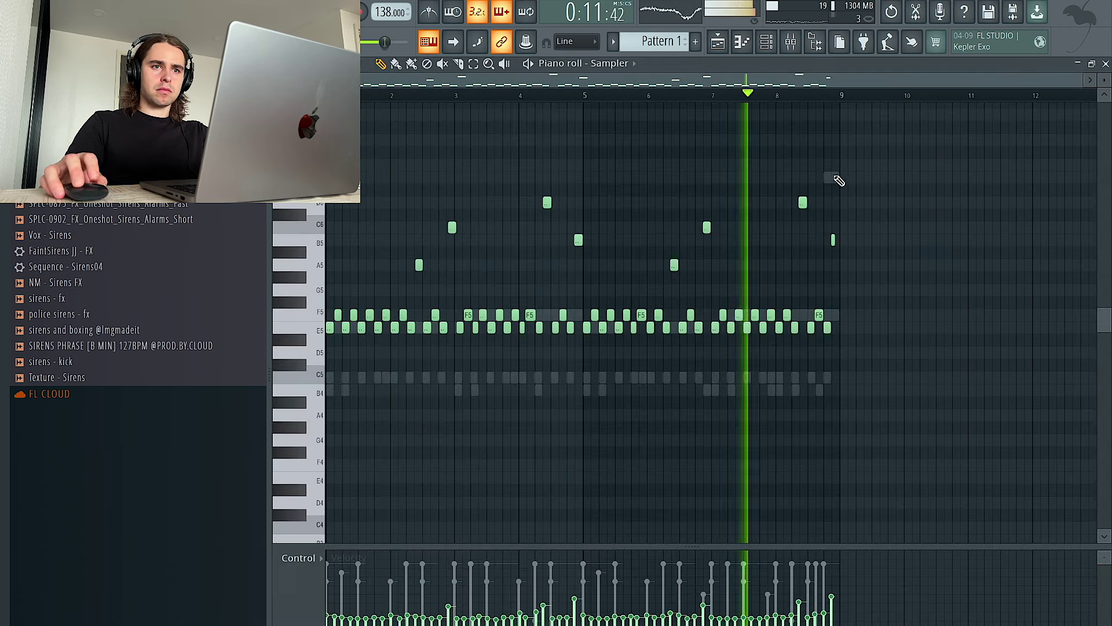
Step: Add an E6 note across the second half of bar 8 in the Bass Griselda part and return to the playlist
double_click(831, 177)
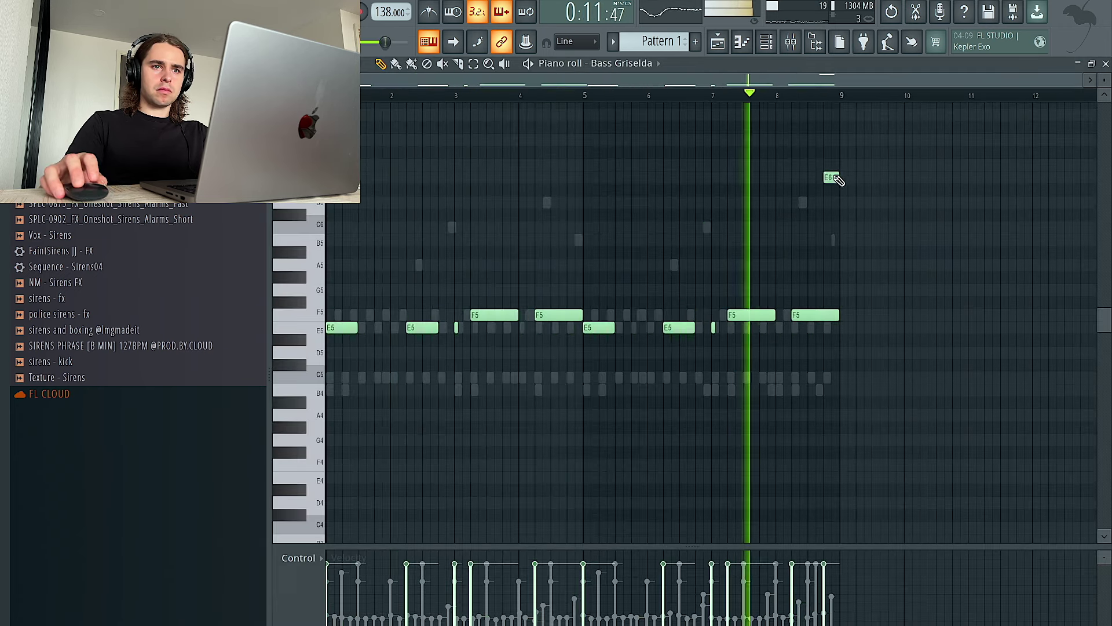
click(831, 177)
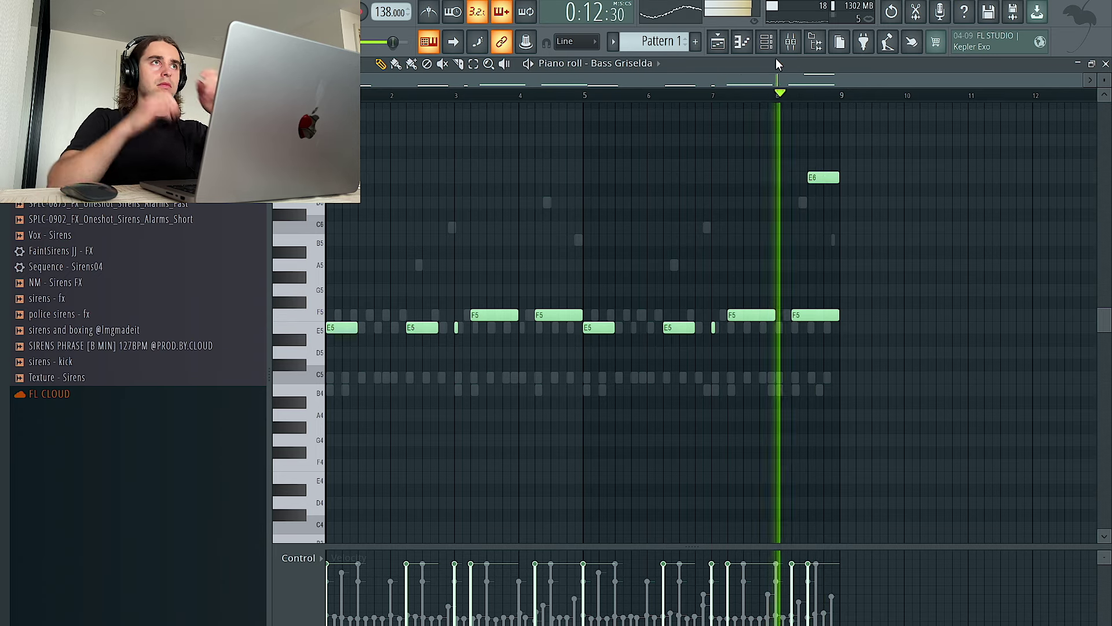
click(717, 42)
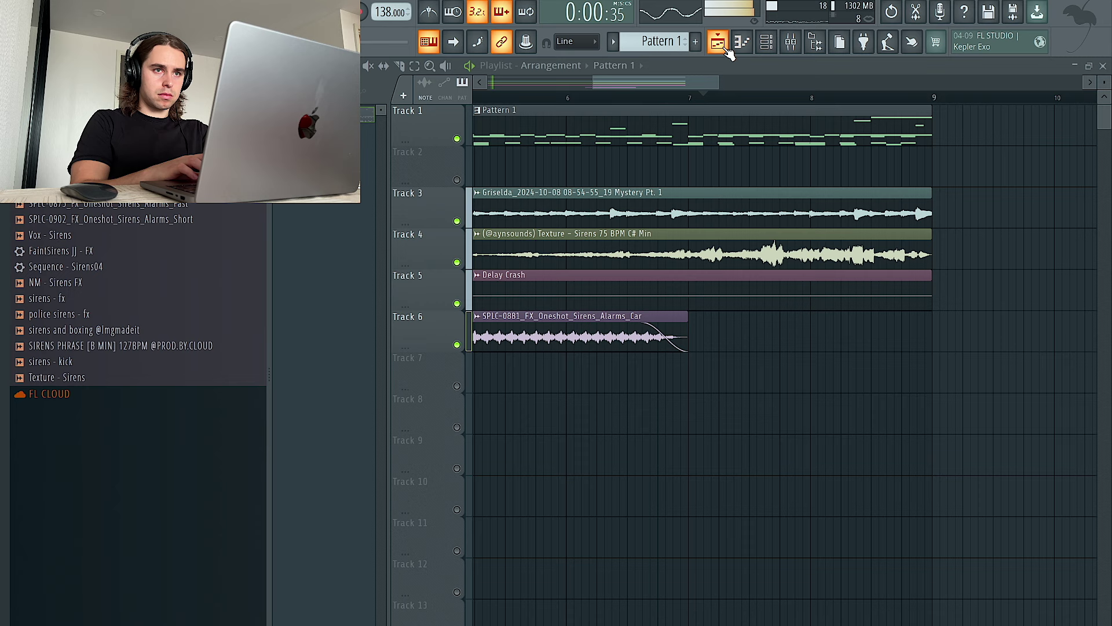
scroll(683, 346, down, 4)
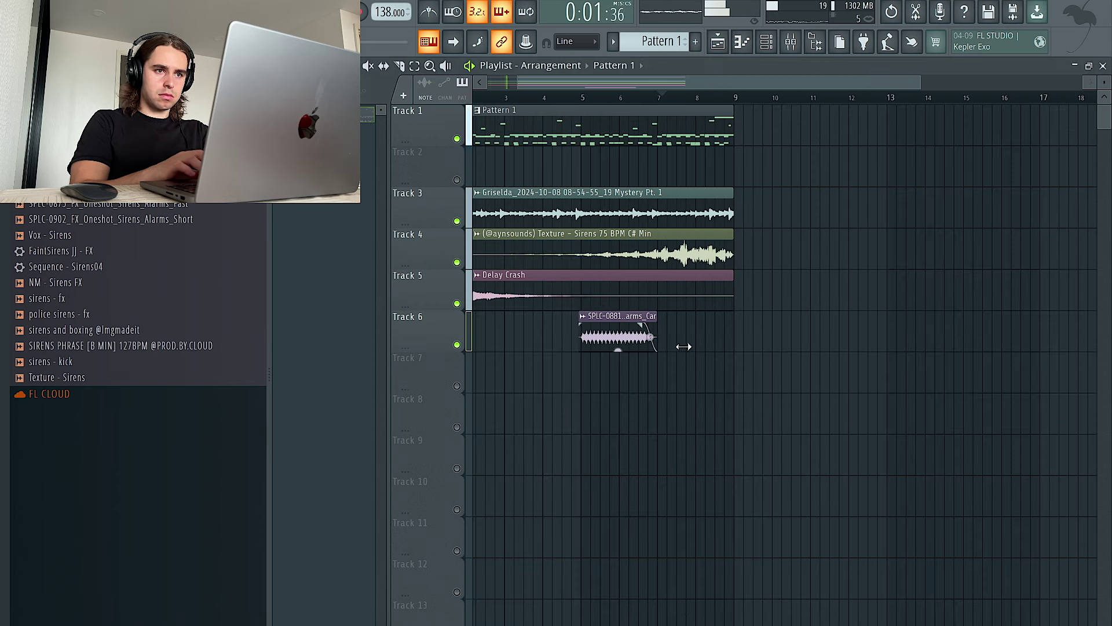
Step: Add an Addictive Keys instrument channel and close its Studio Grand window
click(767, 43)
click(379, 248)
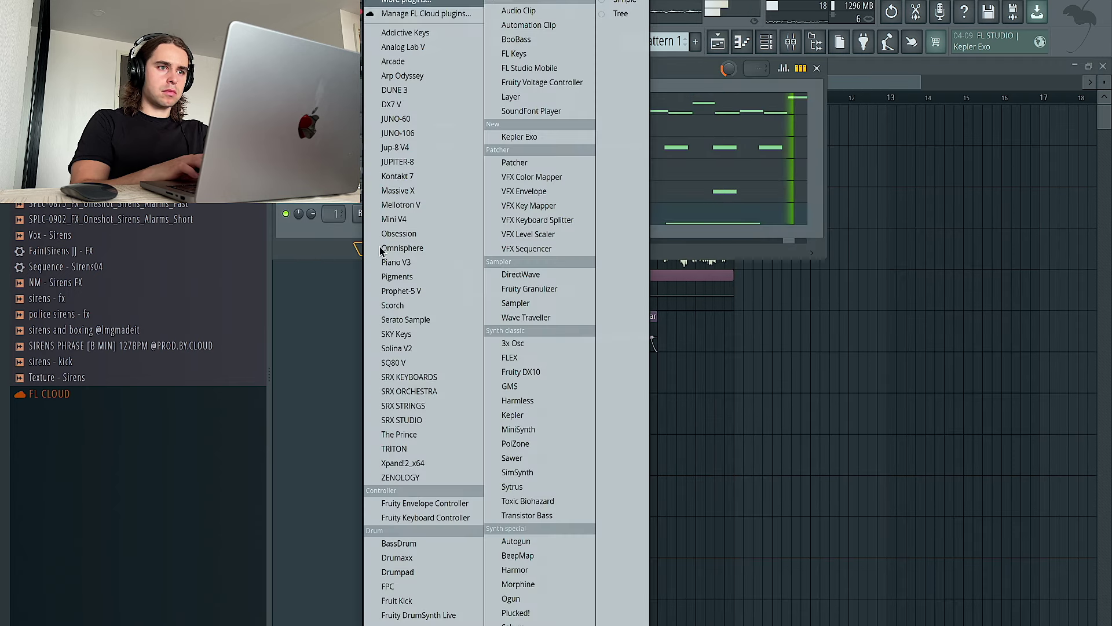
click(430, 35)
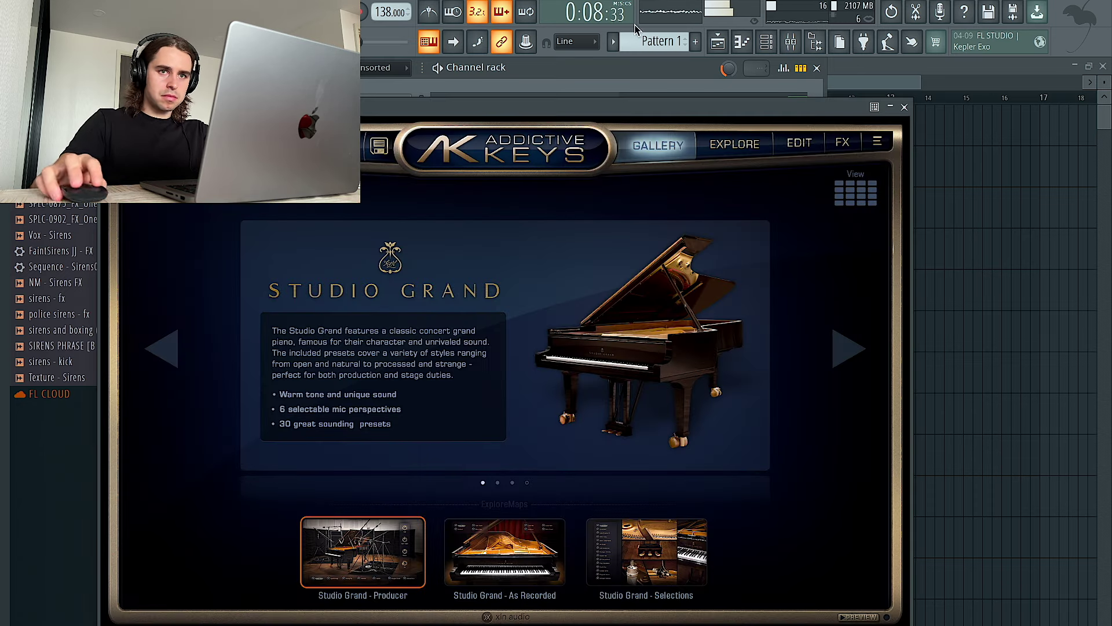
click(904, 108)
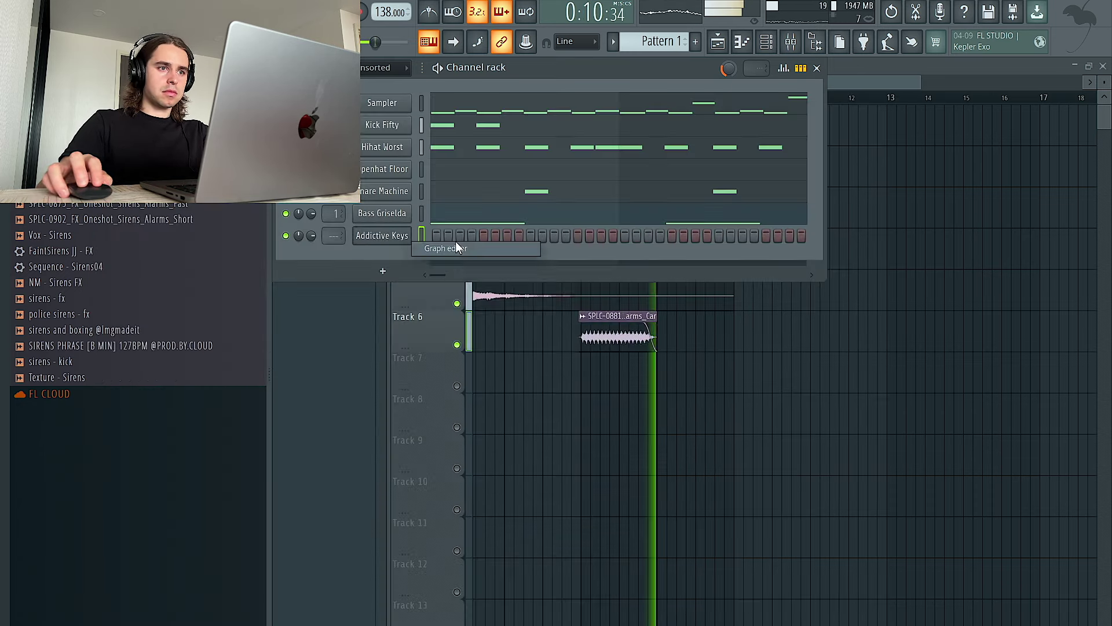
Step: In the Addictive Keys piano roll, draw E3 across bar 1, a half-bar E3 at bar 3, and F3 for 1.25 bars after it
right_click(387, 235)
click(440, 234)
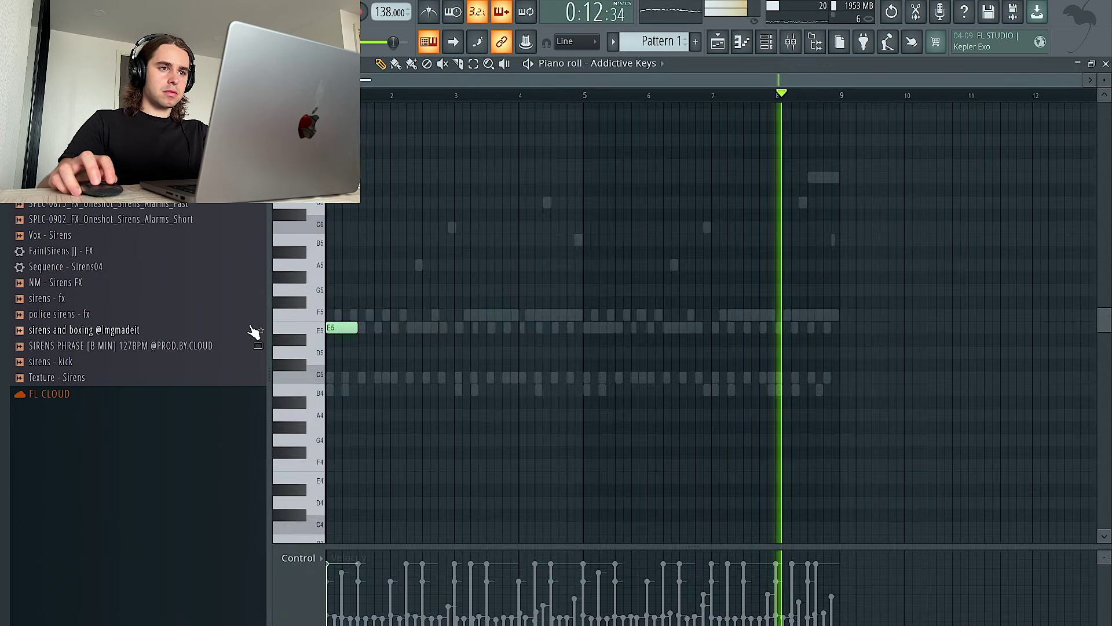
key(ctrl+v)
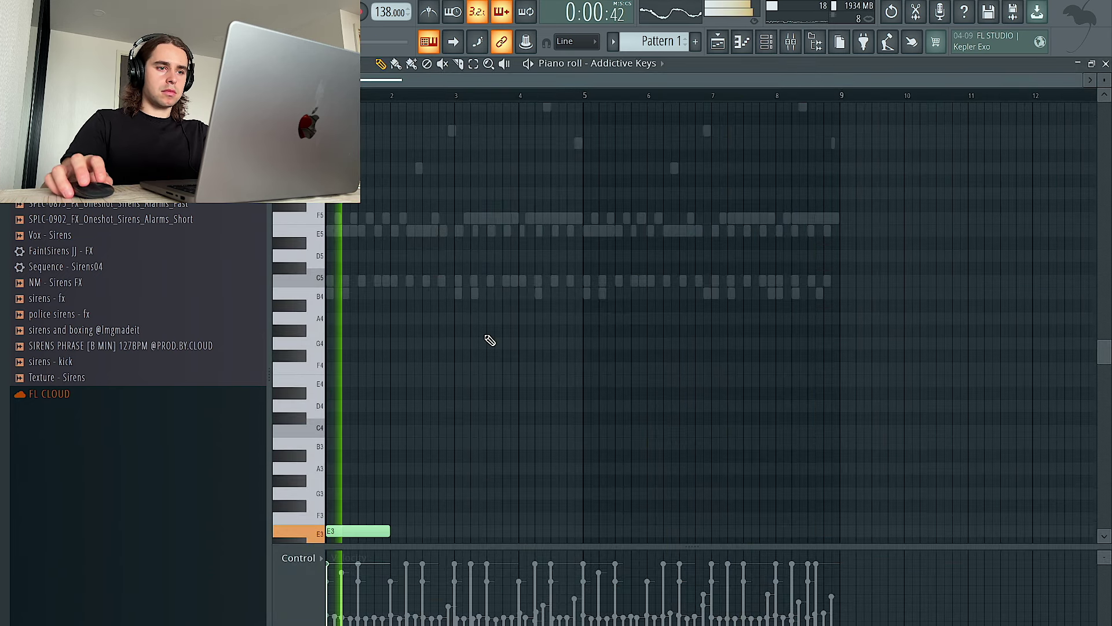
scroll(458, 361, down, 1)
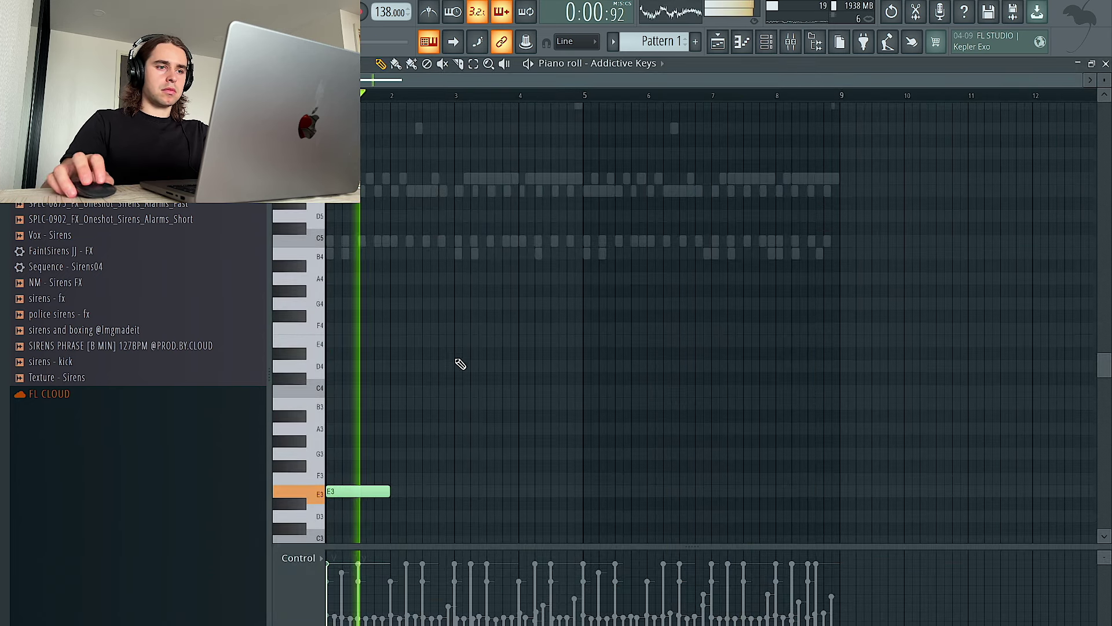
click(461, 491)
click(492, 479)
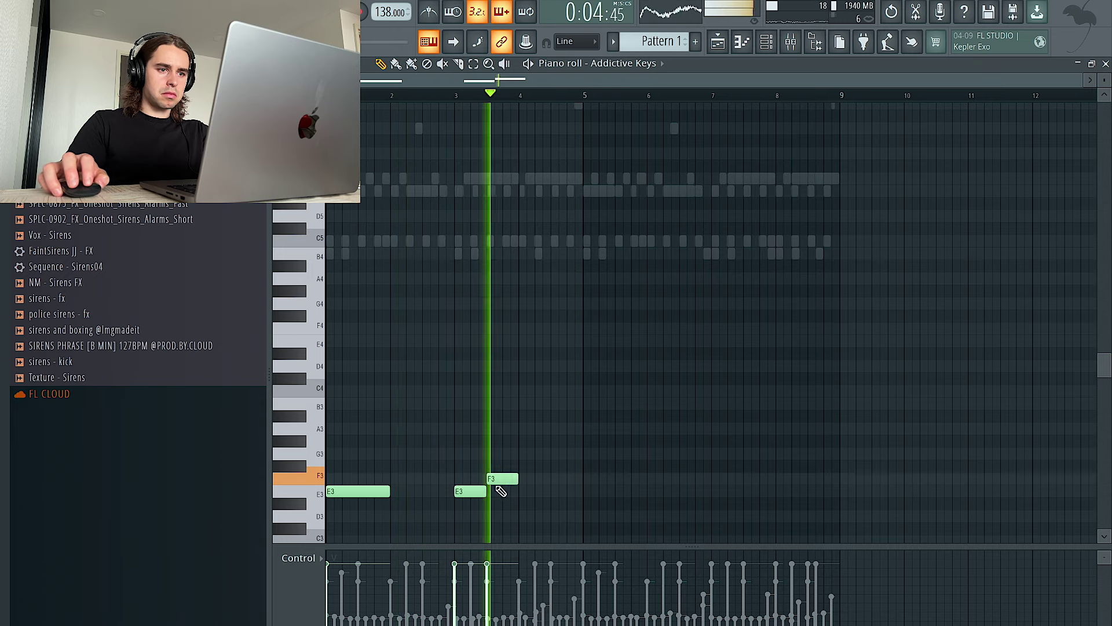
drag(518, 481, 568, 486)
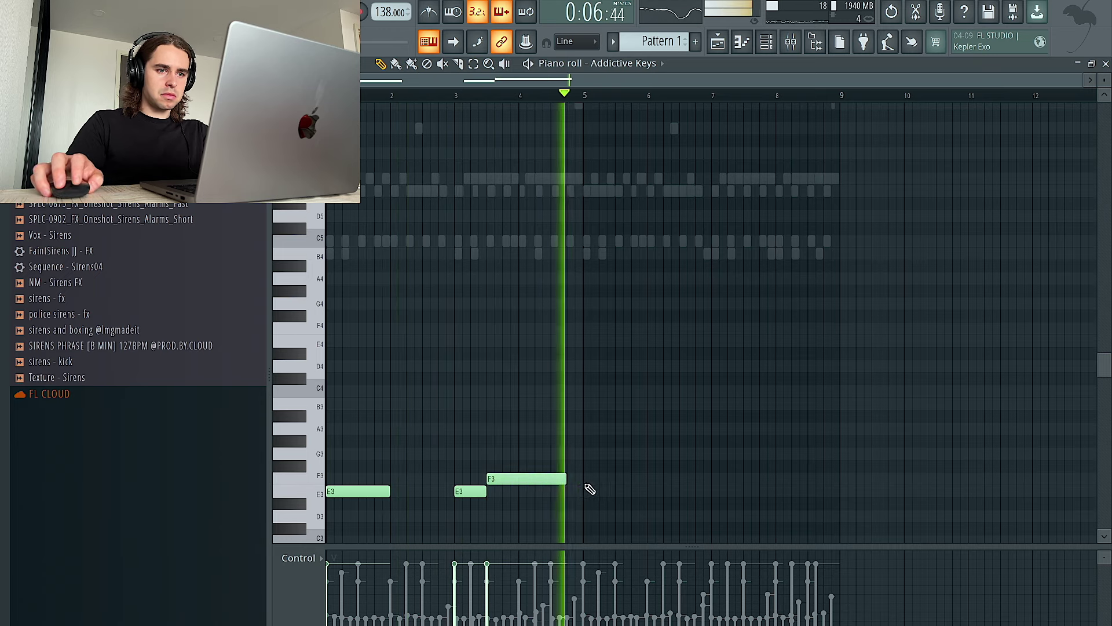
Step: Draw a 1.25-bar E3 at bar 5, a half-bar E3 followed by F3 at bar 7, and A3 ending bar 8
click(584, 491)
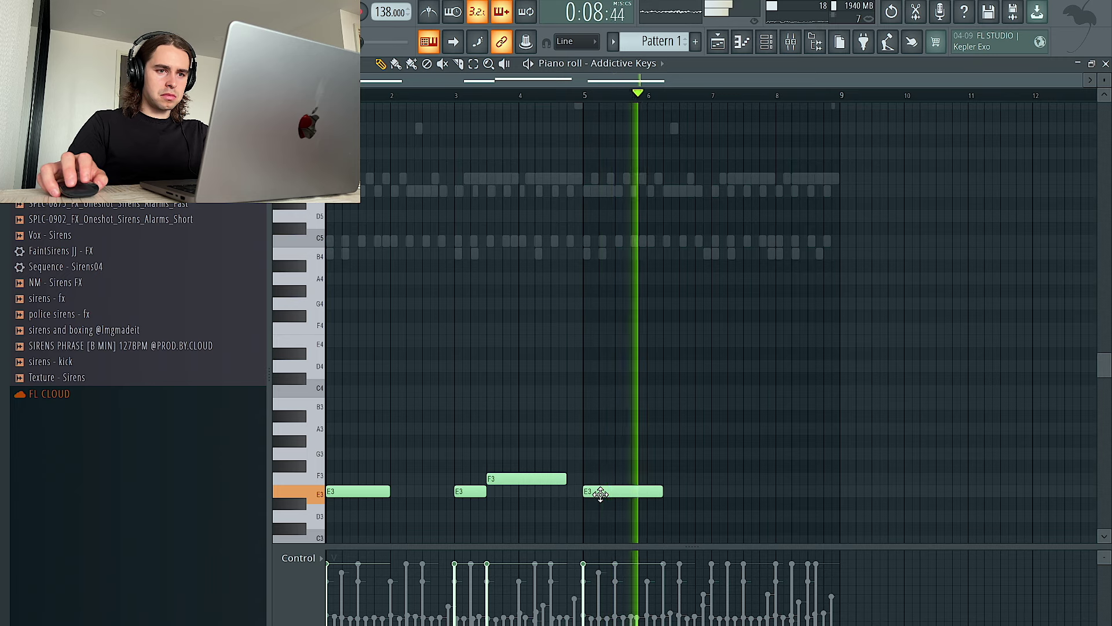
click(716, 480)
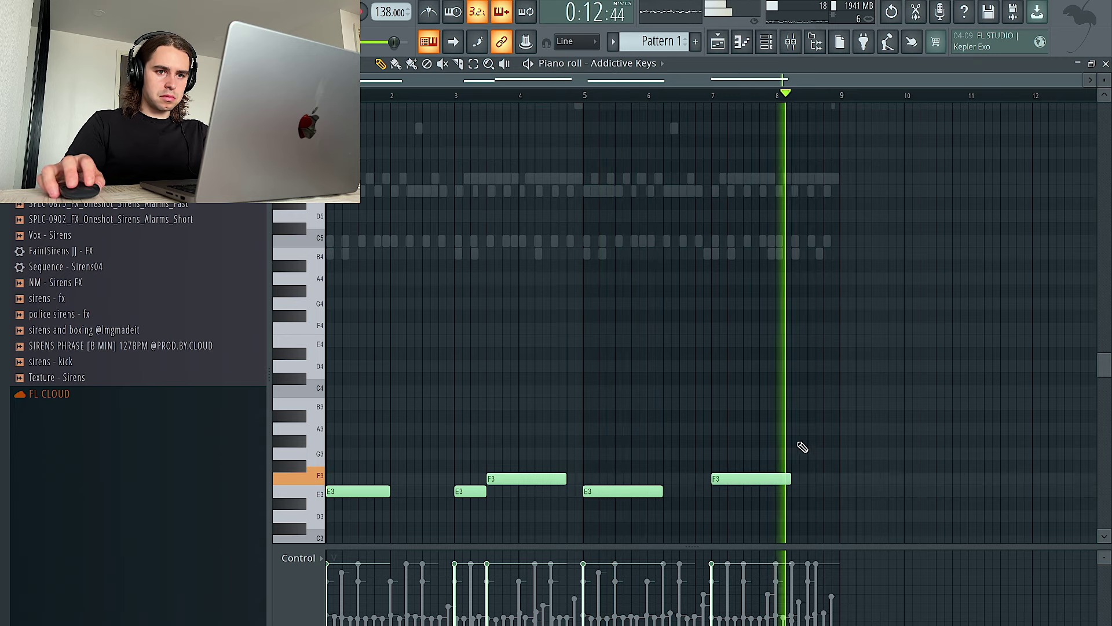
click(811, 430)
drag(886, 429, 841, 434)
drag(738, 481, 738, 491)
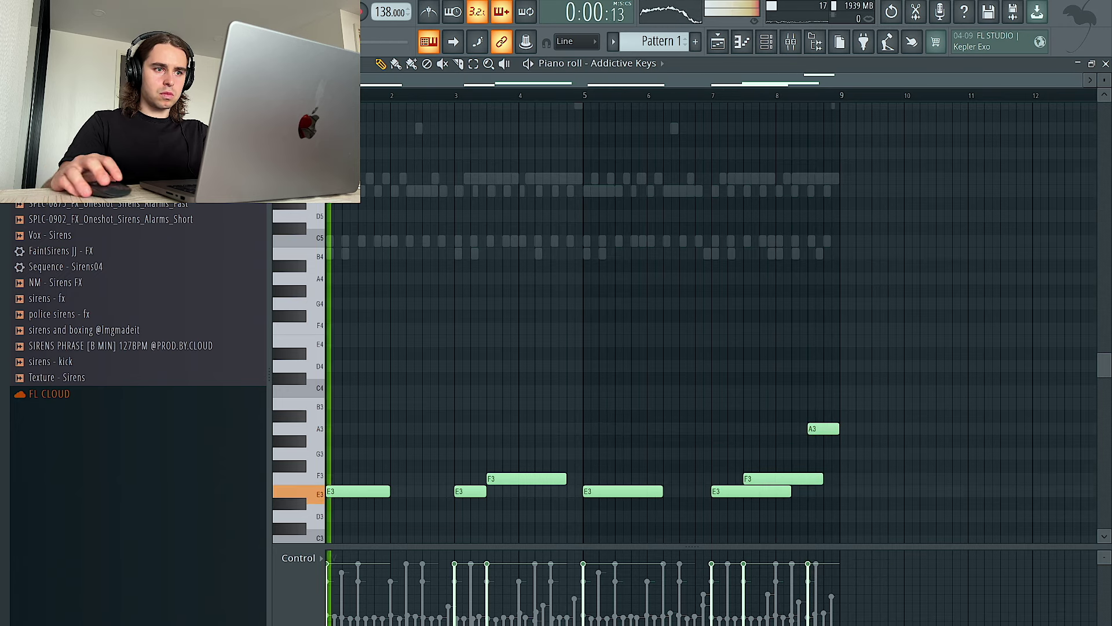
right_click(752, 478)
right_click(749, 492)
Step: Transpose all Addictive Keys notes down one octave
drag(494, 493, 723, 494)
key(ctrl+a)
key(ctrl+Down)
click(672, 275)
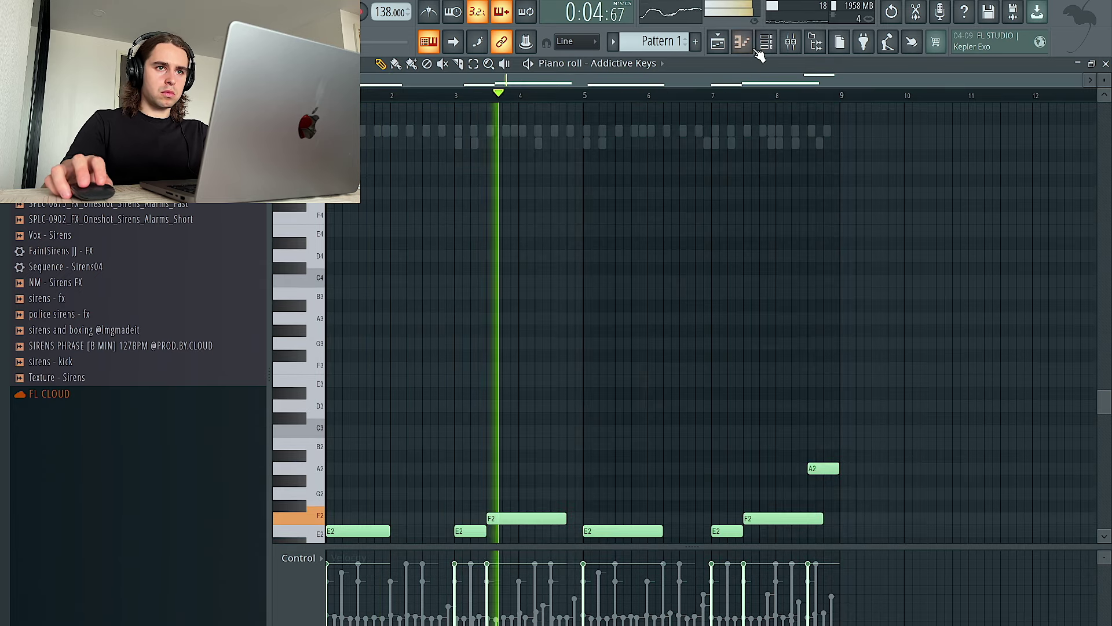
Step: Shorten both F2 notes in the Addictive Keys part to three quarters of a bar
key(F6)
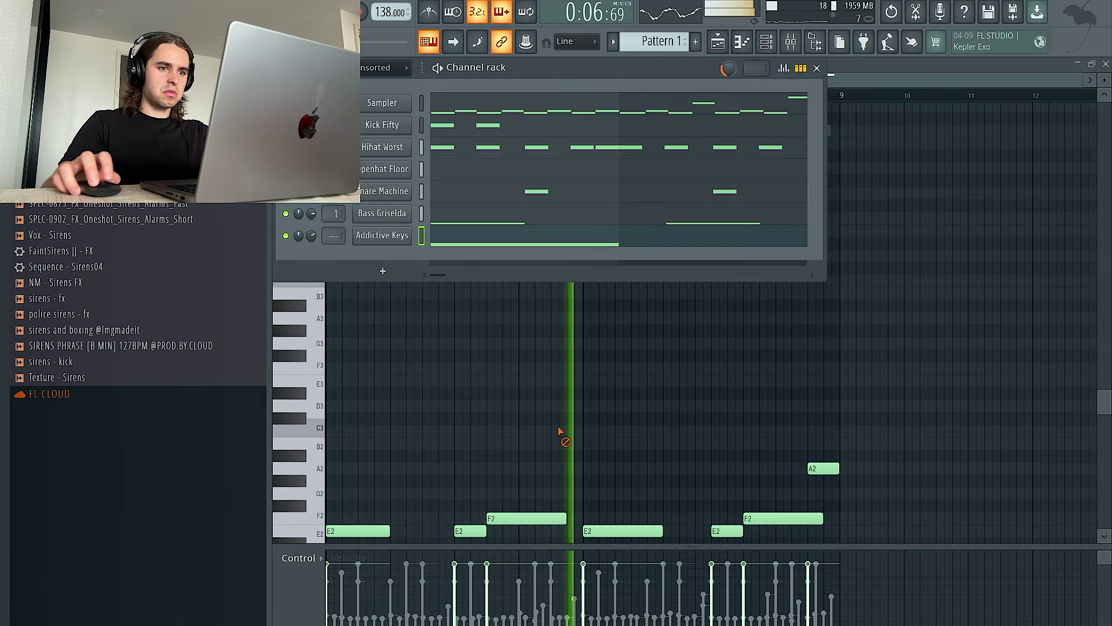
key(F6)
drag(566, 519, 551, 519)
drag(822, 518, 791, 518)
drag(550, 518, 533, 517)
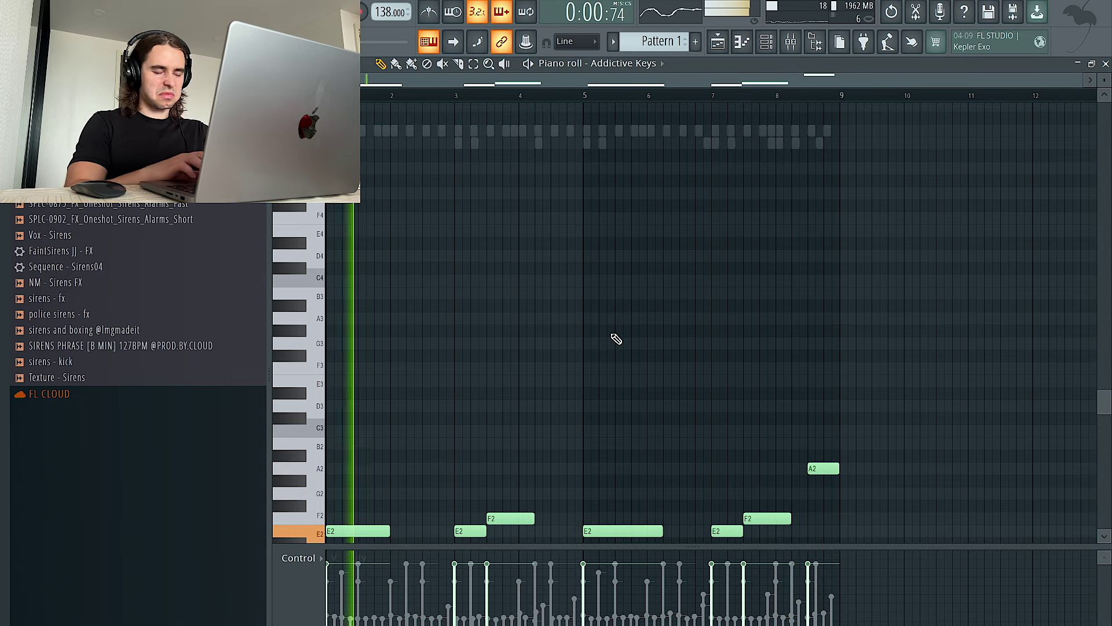
Step: Try the Addictive Keys notes an octave higher
key(F6)
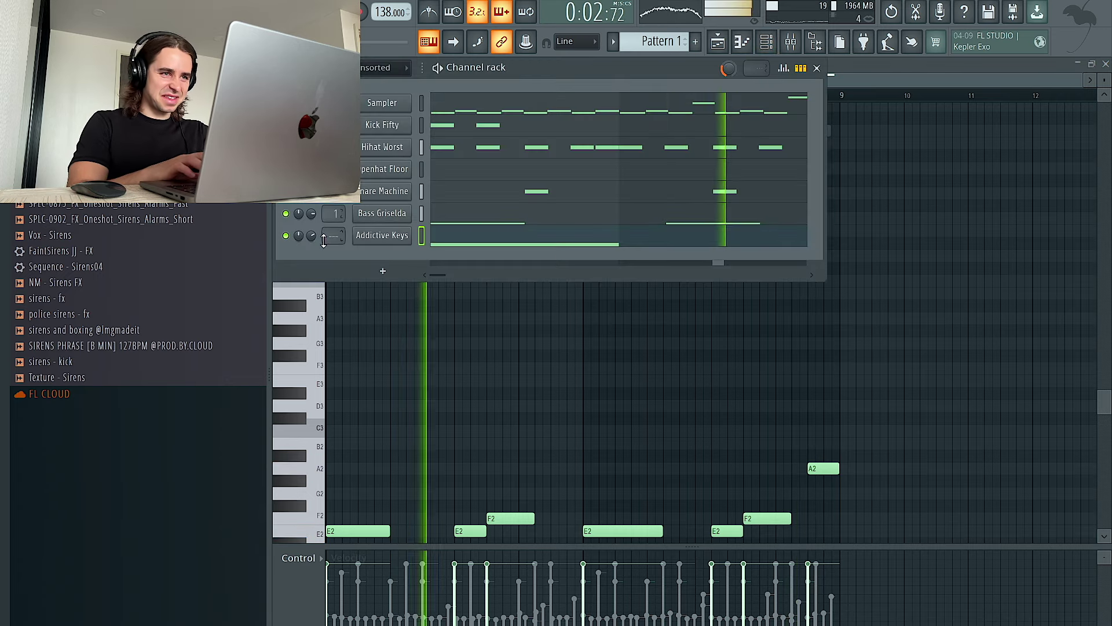
key(space)
right_click(392, 364)
key(ctrl+Up)
key(ctrl+Down)
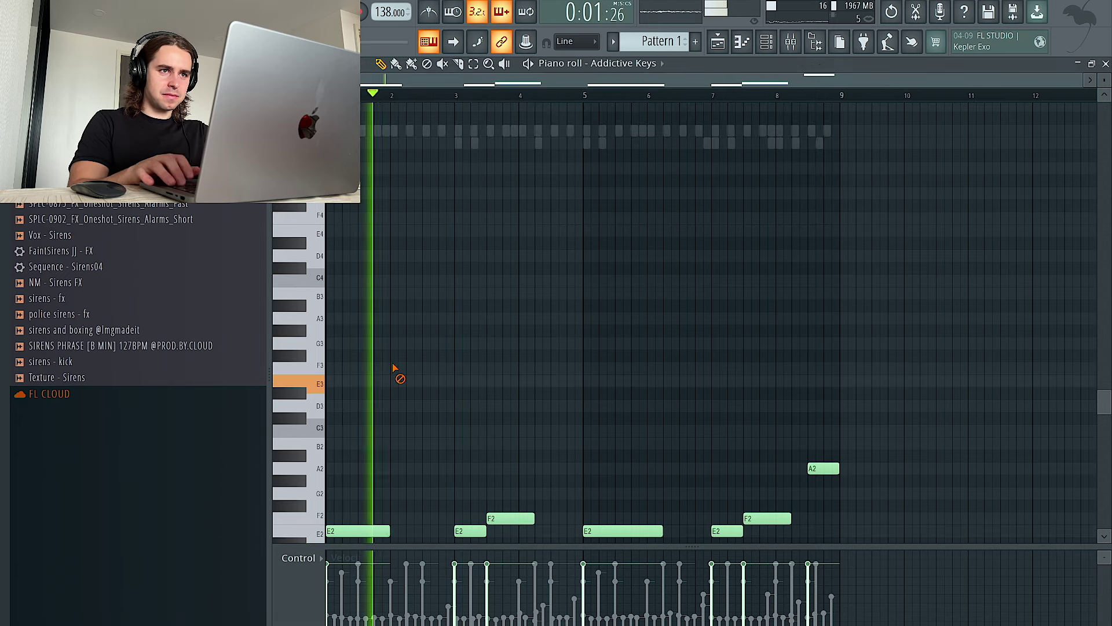
Step: Draw short alternating E5 and F5 notes across bar 1 of the Addictive Keys piano roll, checking them against playback
scroll(392, 365, up, 7)
key(space)
drag(333, 335, 300, 372)
scroll(346, 390, up, 3)
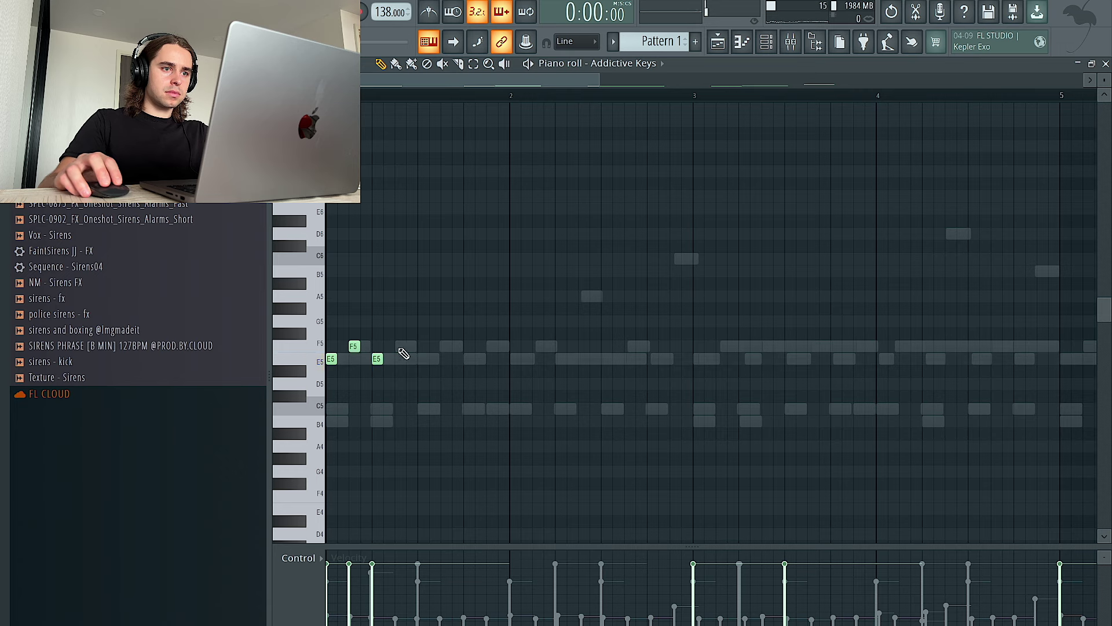
click(399, 347)
key(space)
click(427, 359)
key(space)
key(space)
click(465, 358)
click(487, 347)
Step: Continue the short alternating E5 and F5 notes through bar 2
click(513, 358)
click(536, 346)
click(559, 358)
key(space)
key(space)
click(582, 346)
click(605, 359)
click(628, 346)
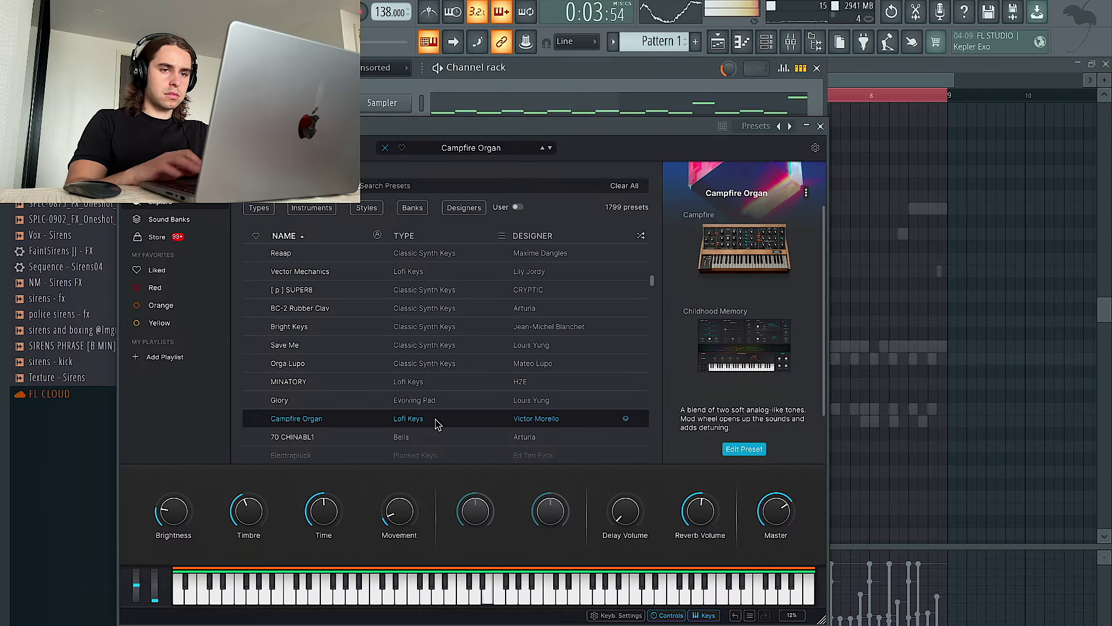
Step: In the Analog Lab V part, raise the last F5 of bar 2 to A5 and the last F5 of bar 4 to B5
click(820, 126)
click(938, 266)
scroll(500, 351, up, 3)
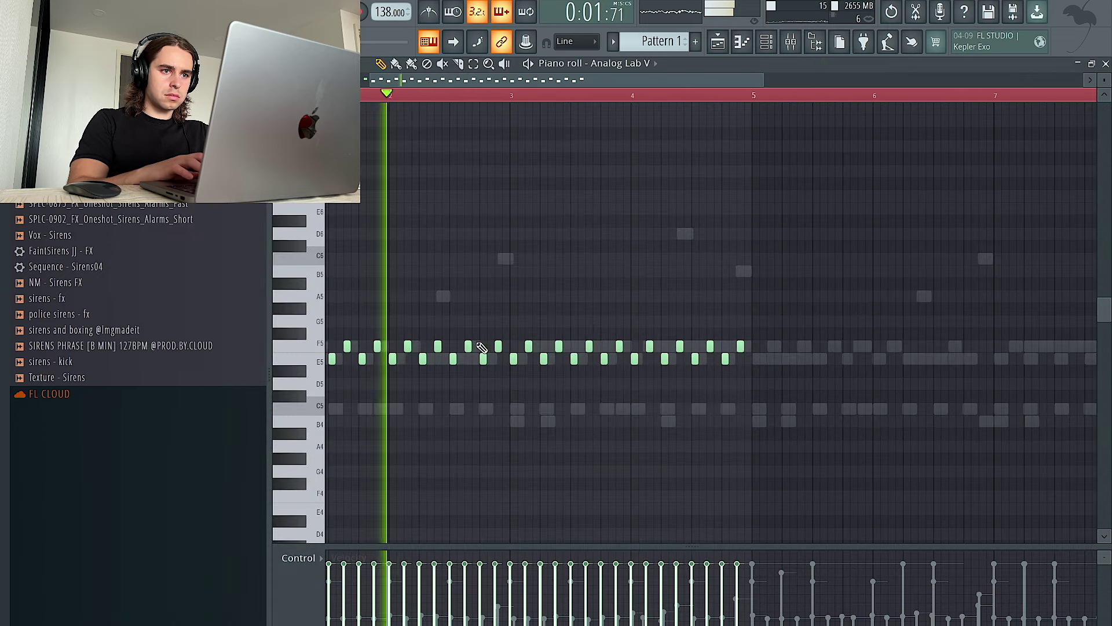
drag(496, 348, 495, 295)
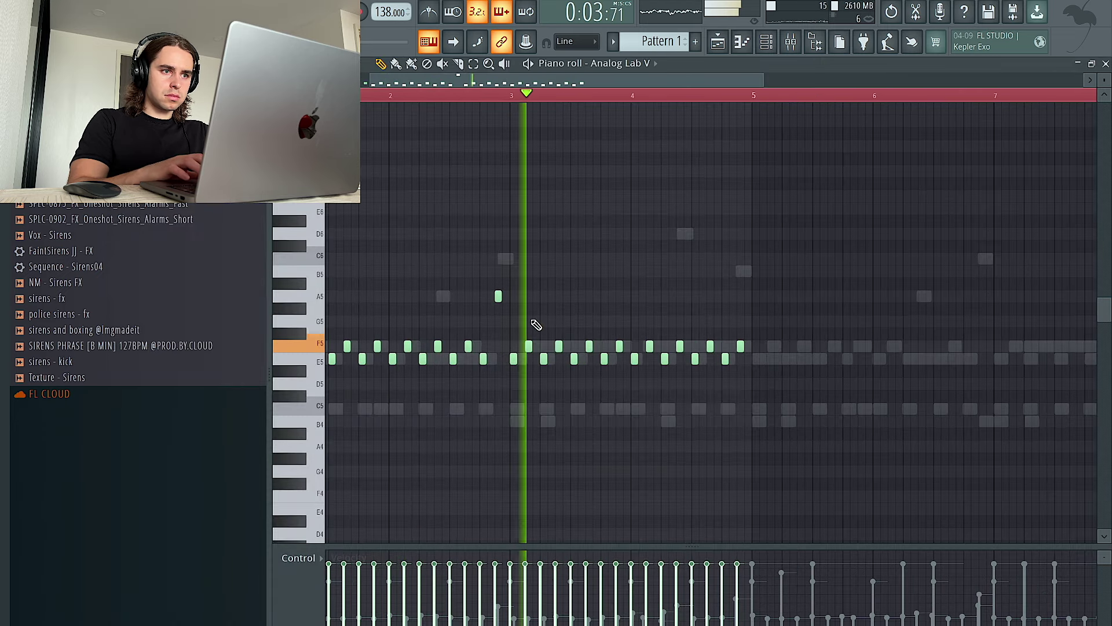
drag(741, 347, 740, 269)
Step: Duplicate the first four bars of the Analog Lab V melody into bars 5 to 8 and clear the selection
scroll(740, 267, down, 2)
drag(684, 94, 328, 94)
key(ctrl+b)
ctrl+click(802, 100)
Step: Add a second Analog Lab V channel with the Glide preset and close its window
click(767, 42)
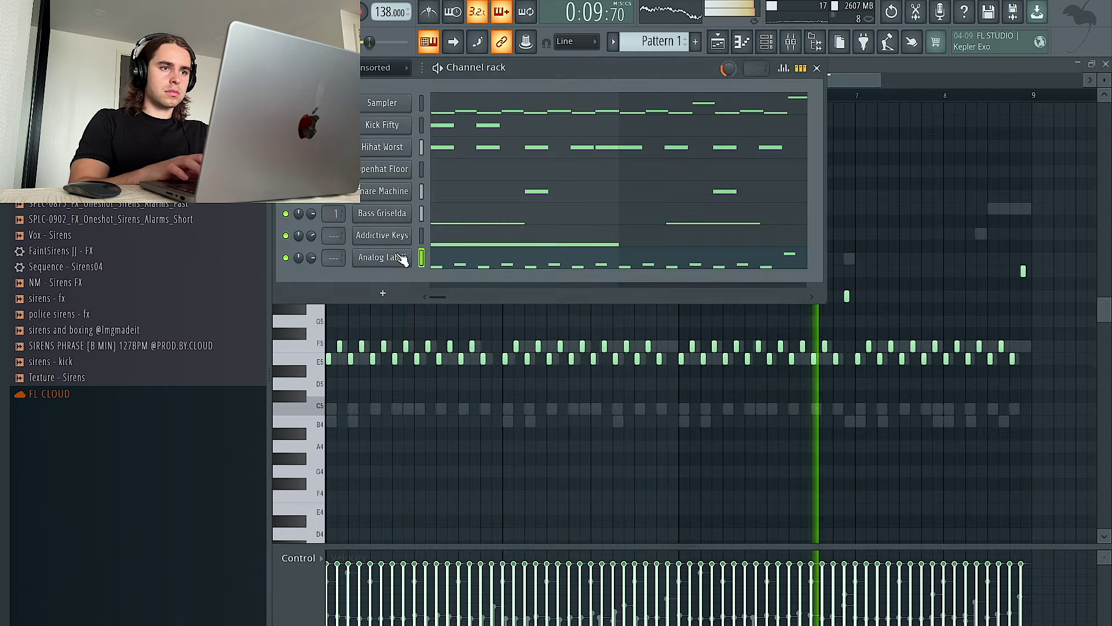
click(404, 257)
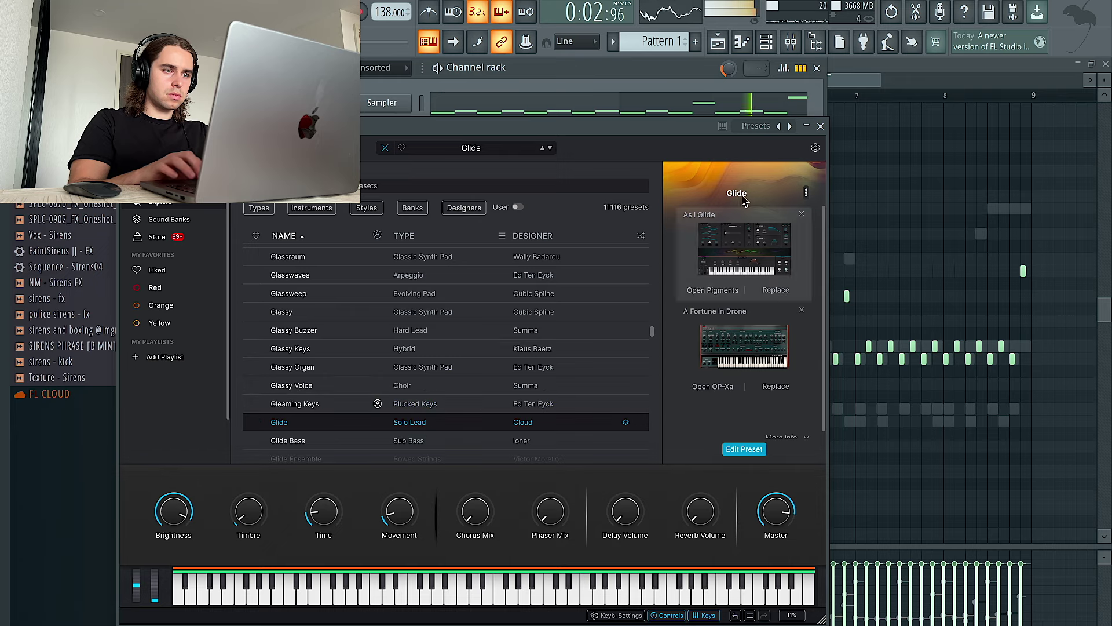
click(820, 126)
Step: Add an SRX STRINGS instrument channel and close its window
click(382, 315)
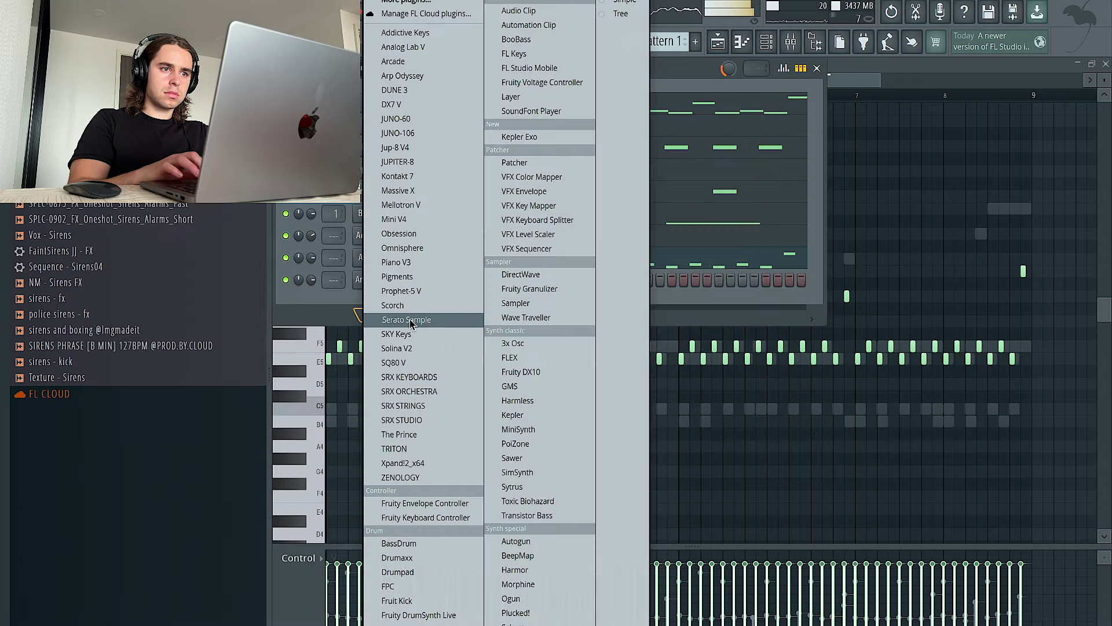
click(419, 405)
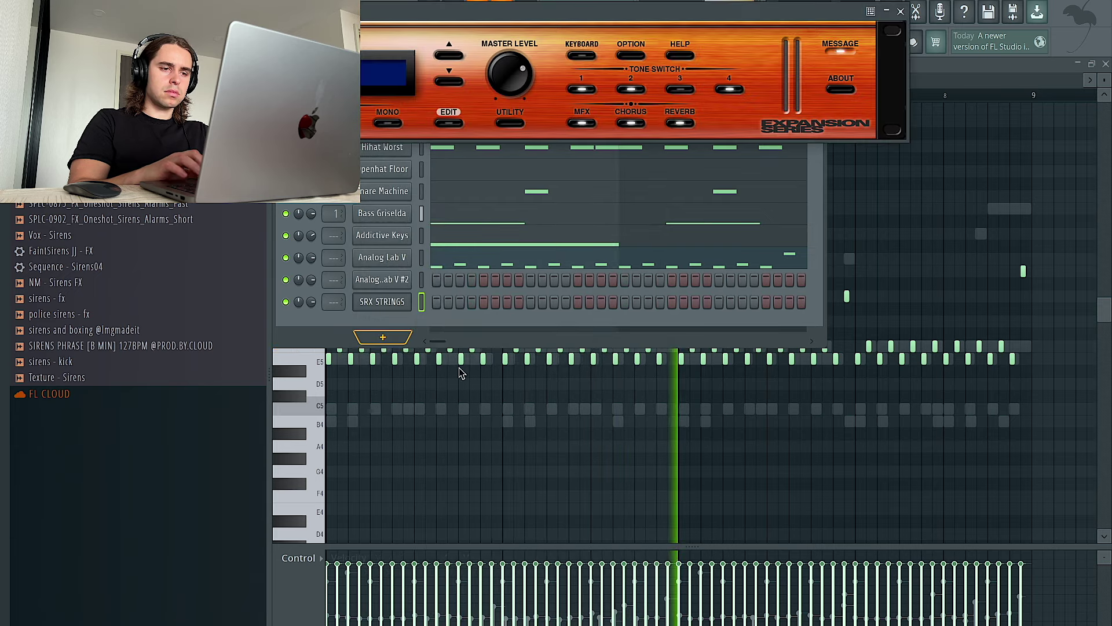
click(487, 268)
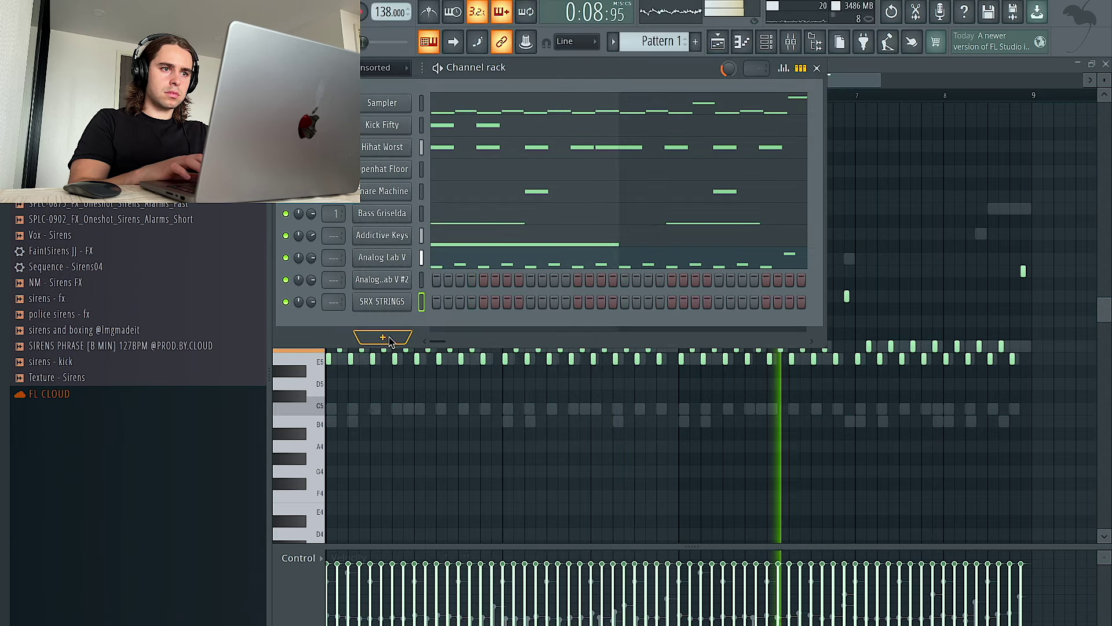
Step: Add an Omnisphere channel, browse its Human Voices category, and close the instrument
click(383, 337)
click(433, 162)
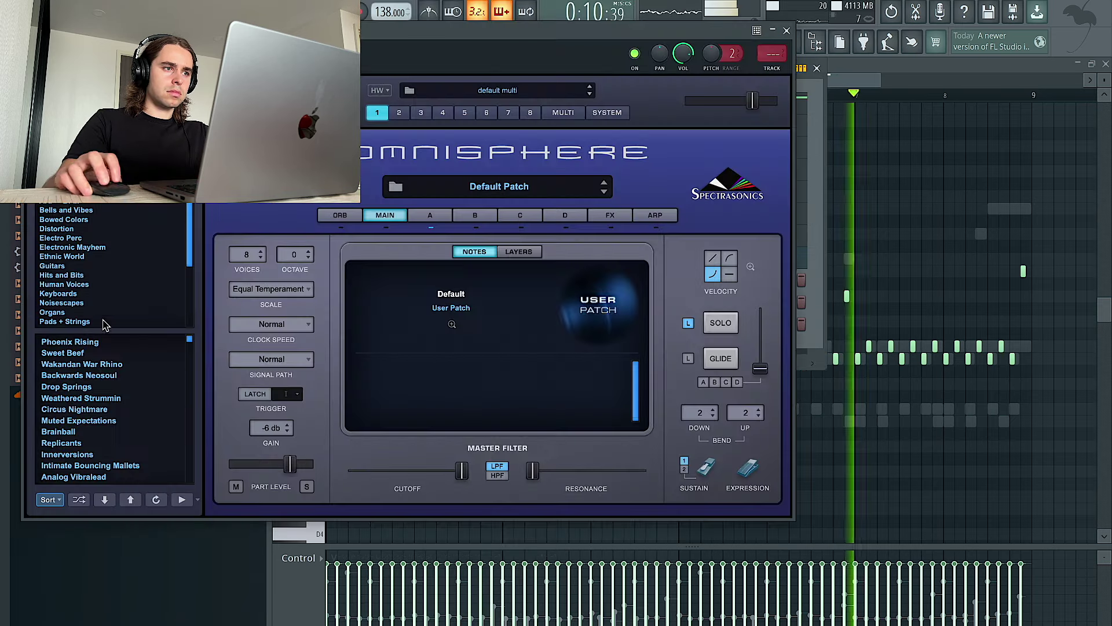
click(64, 284)
click(787, 31)
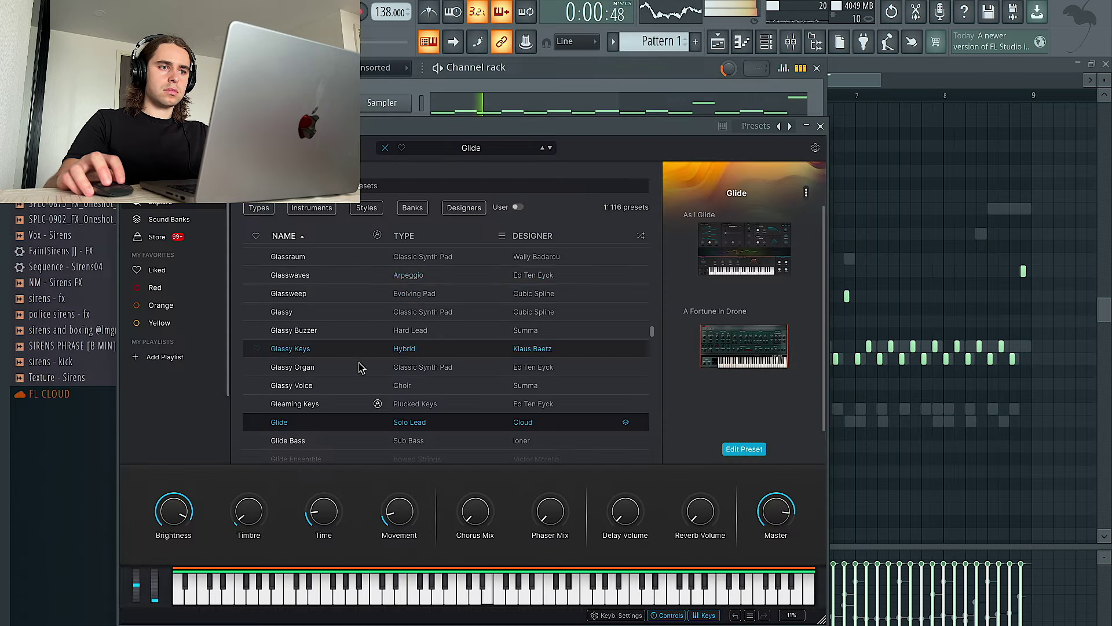
Step: Try Glide with only its As I Glide layer, audition Gleaming Keys, and reload Glide keeping only the A Fortune In Drone layer
scroll(359, 367, down, 1)
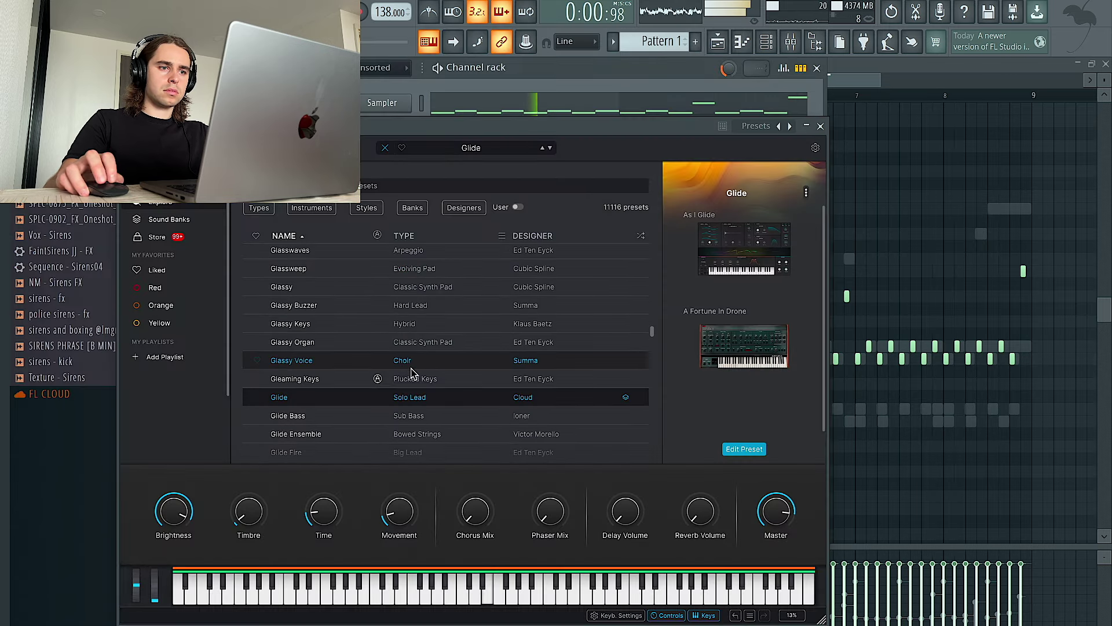
mouse_move(706, 338)
click(802, 312)
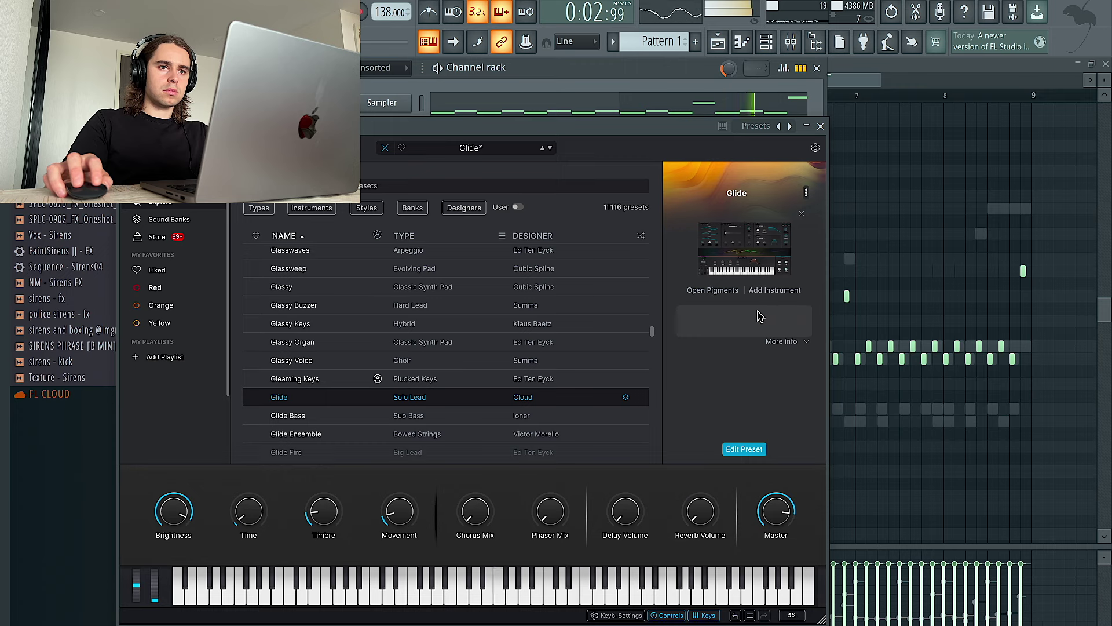
click(426, 383)
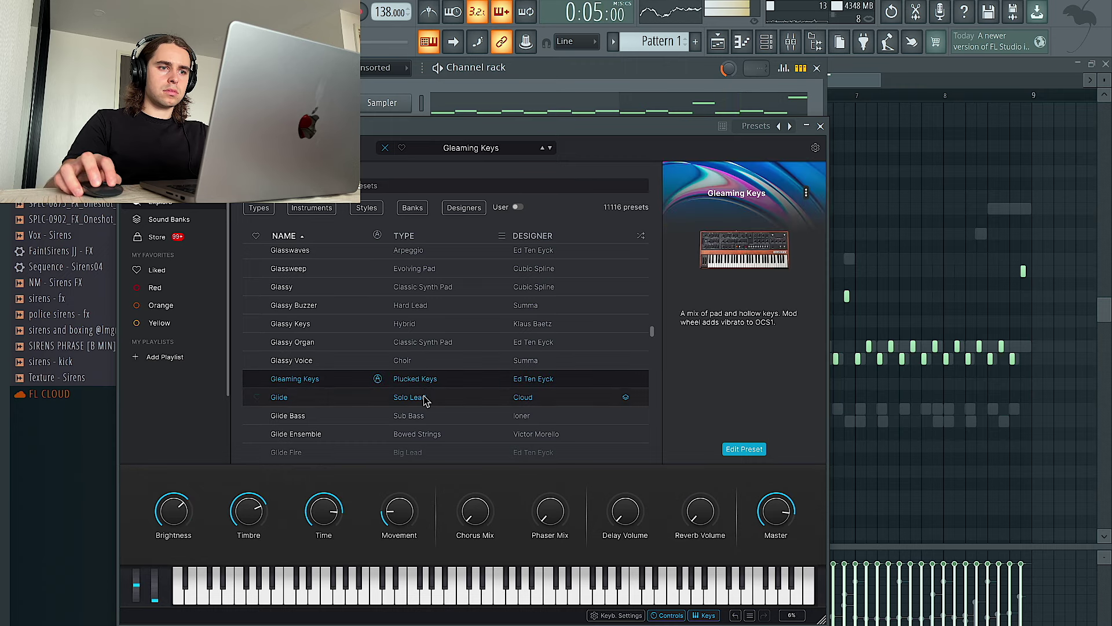
click(426, 399)
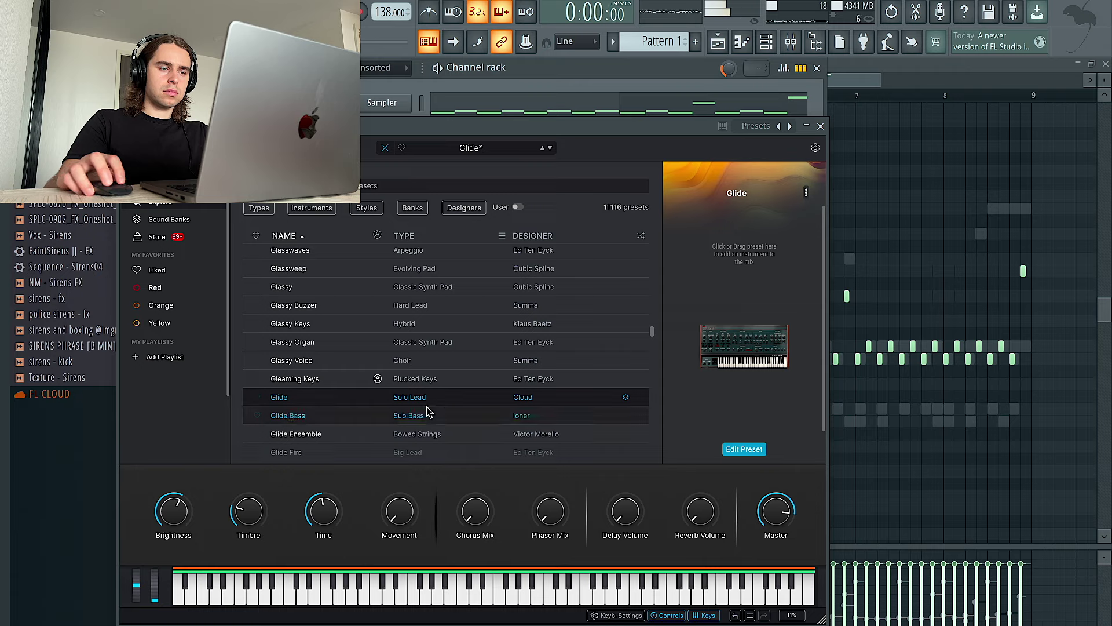
Step: Add an E5 note about three bars long at the start of the Analog Lab V #2 channel
scroll(463, 413, down, 1)
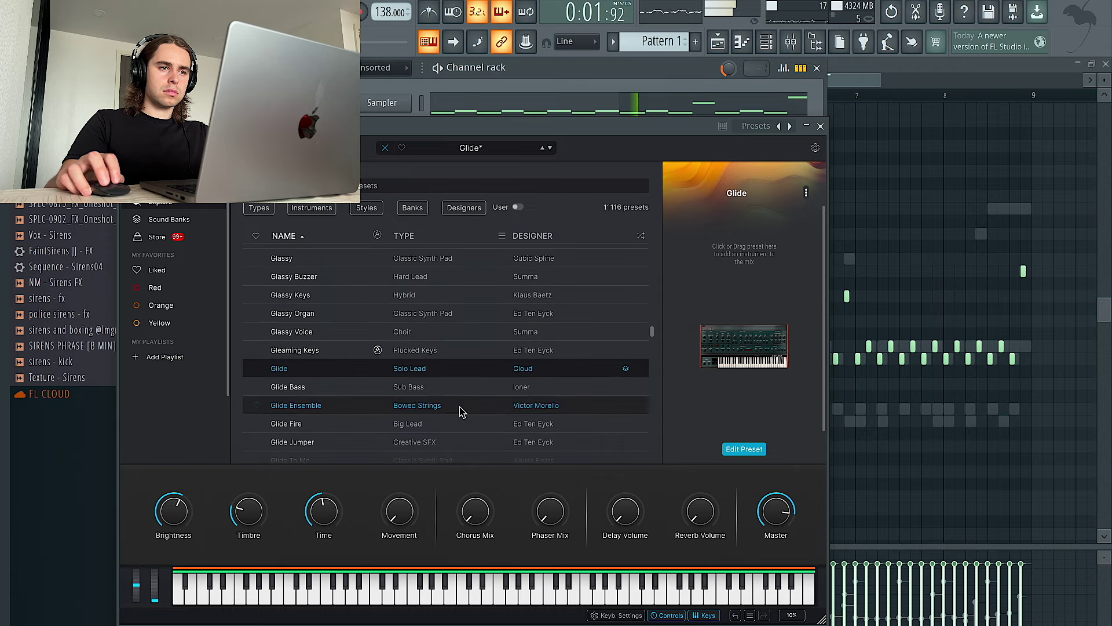
key(space)
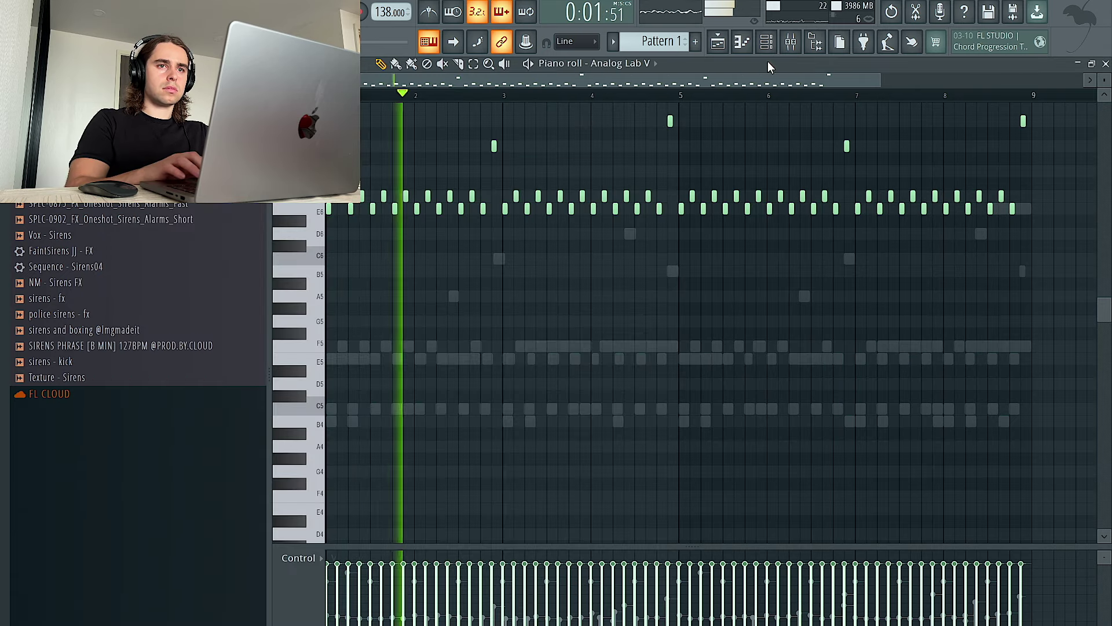
click(766, 41)
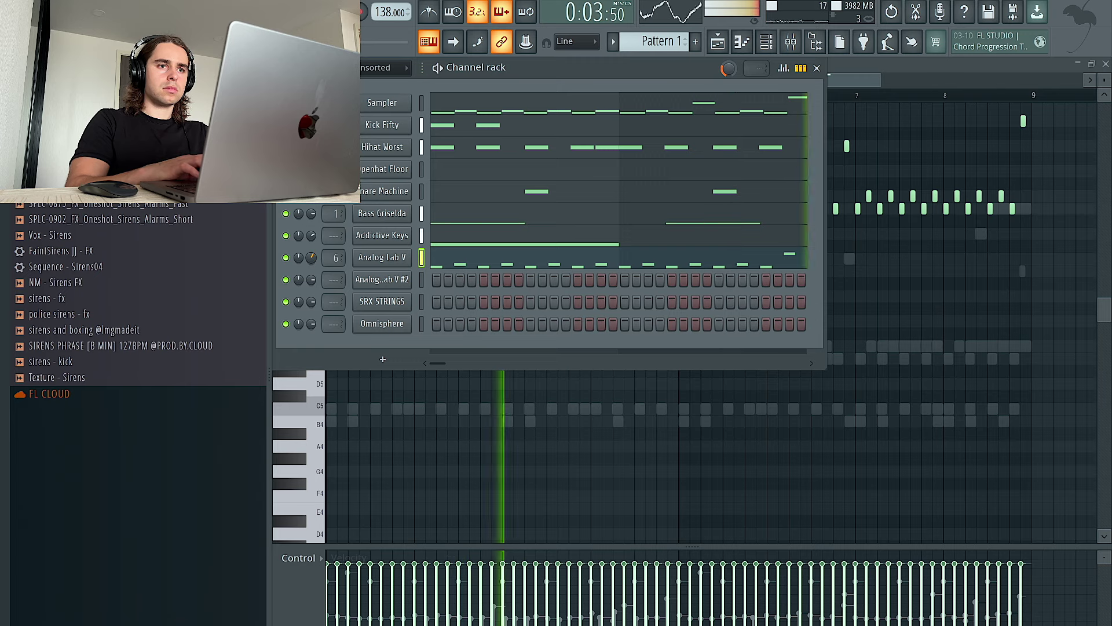
right_click(421, 284)
click(420, 282)
key(space)
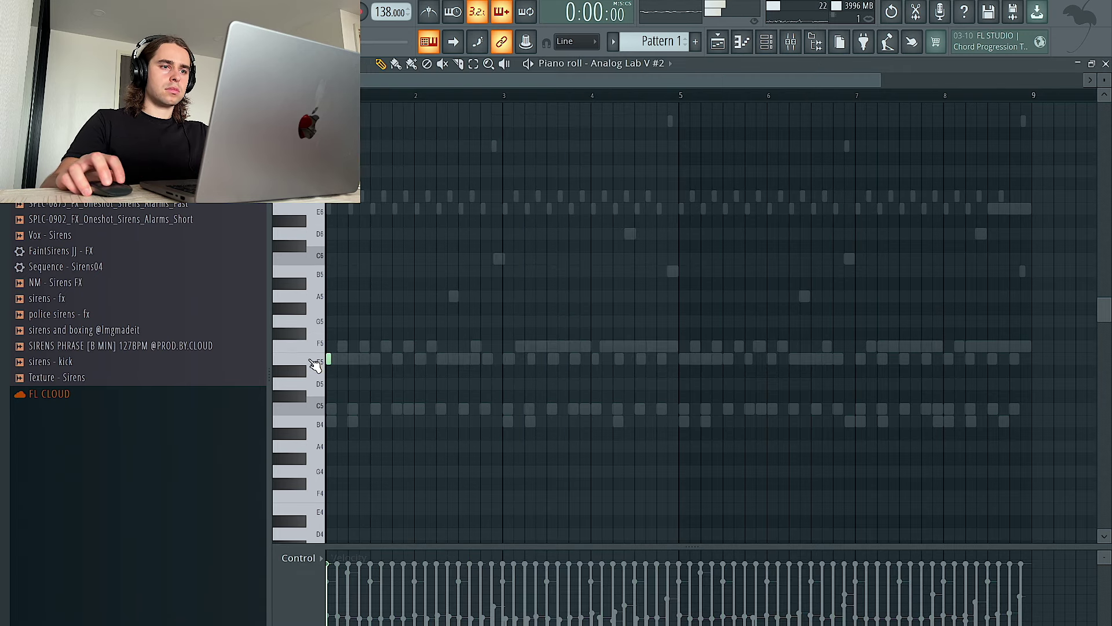
key(space)
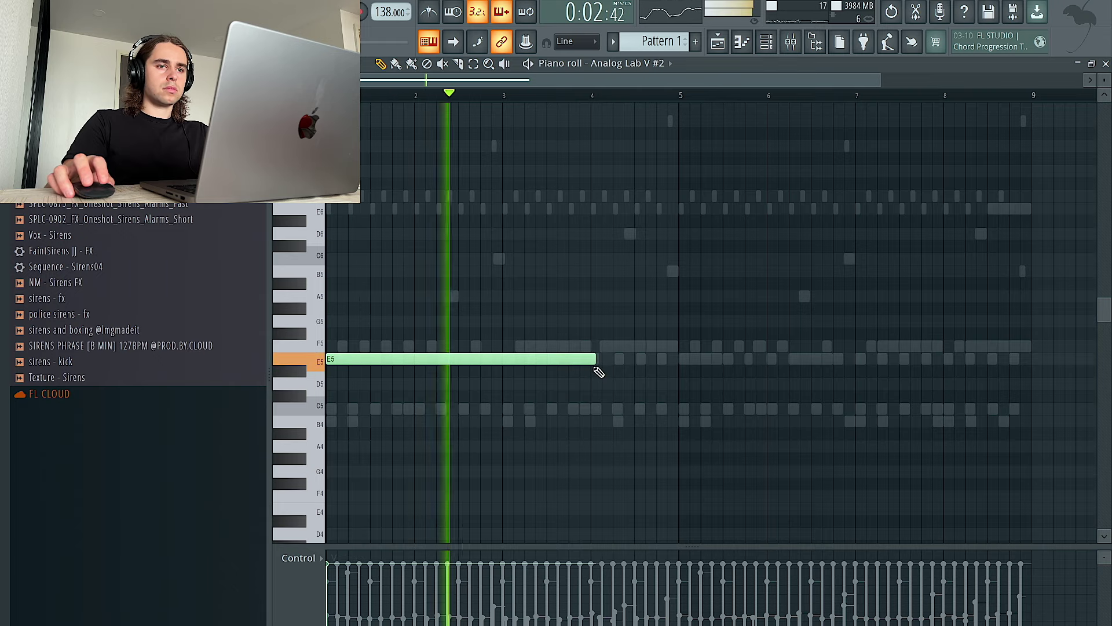
Step: Try a long F5 note at bar 5 and a C6 note just after bar 7 on Analog Lab V #2, and remove both
click(683, 346)
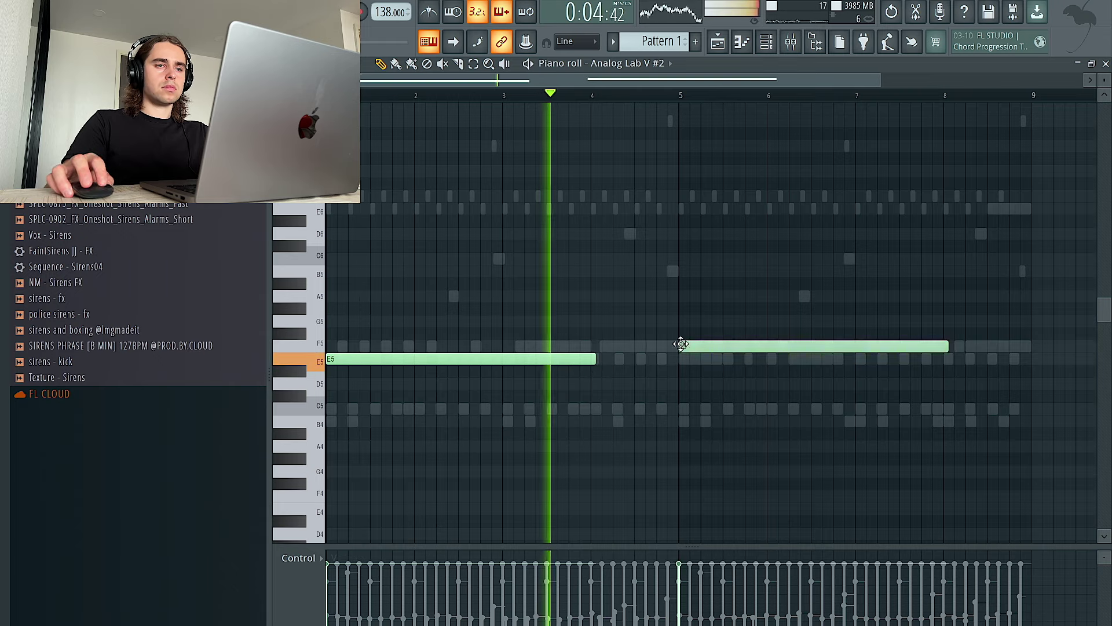
scroll(685, 392, down, 3)
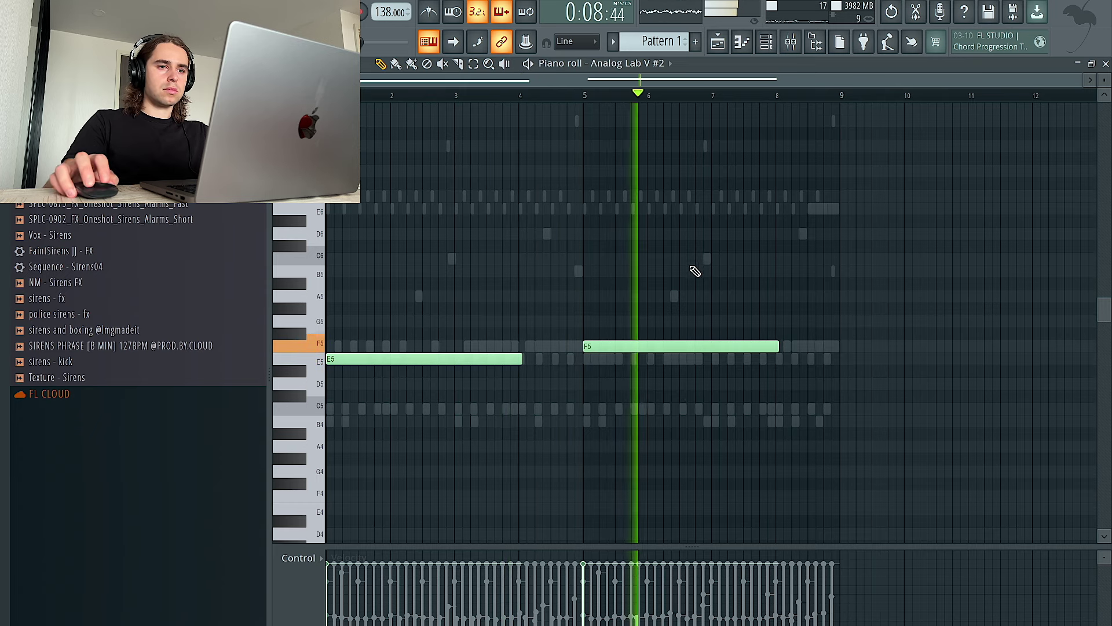
right_click(700, 346)
click(722, 258)
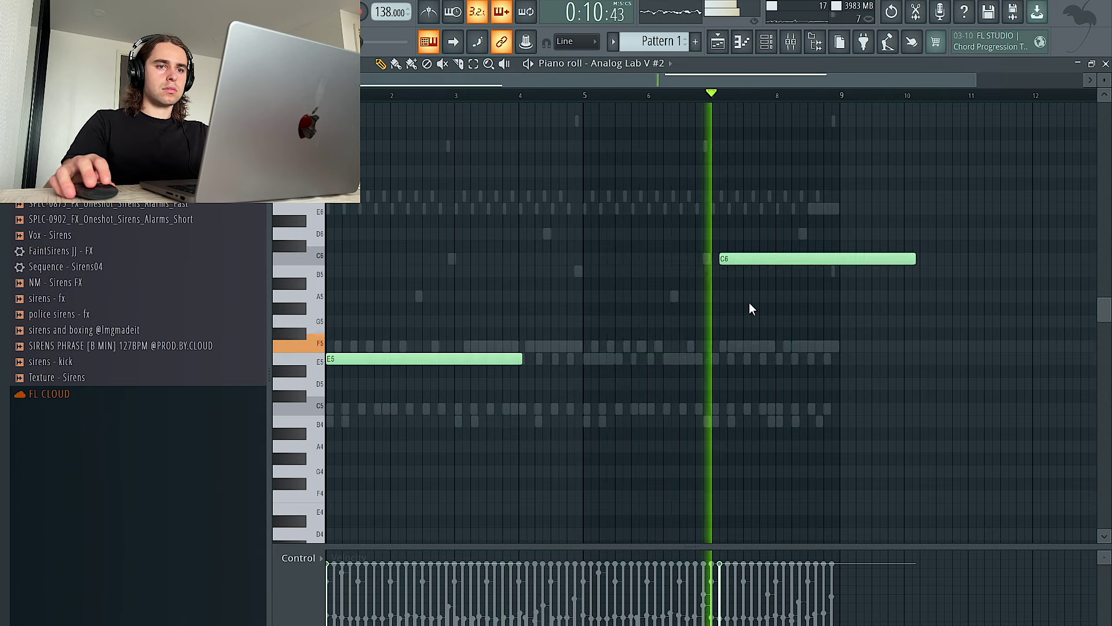
right_click(751, 259)
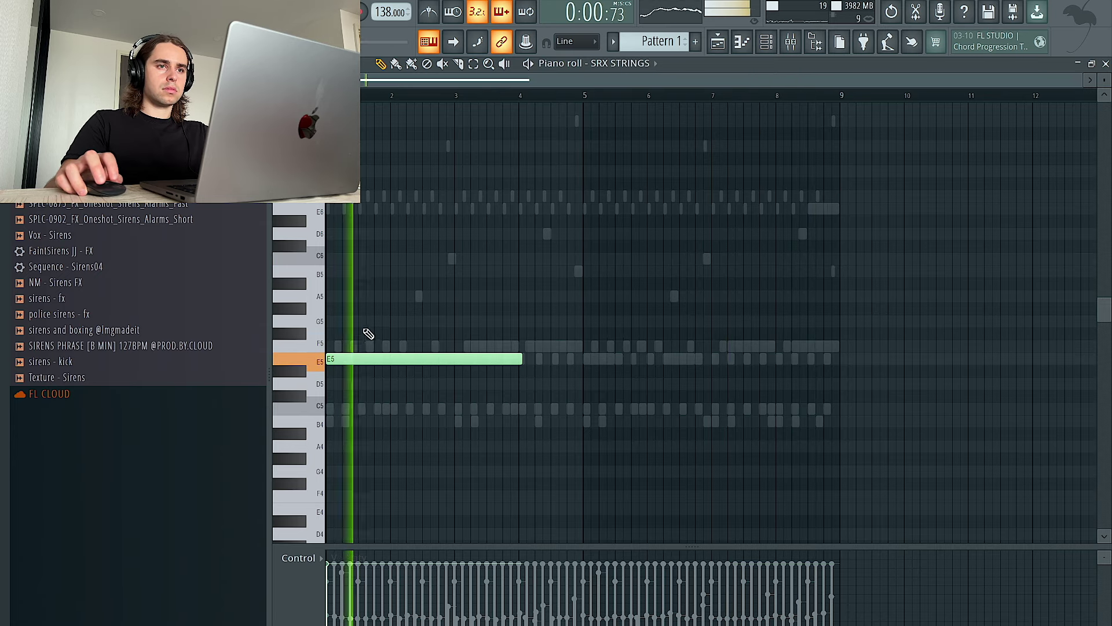
Step: Follow the E5 note in SRX STRINGS with an F5 note from mid bar 3, joined without overlap and ending at bar 5
scroll(400, 342, up, 1)
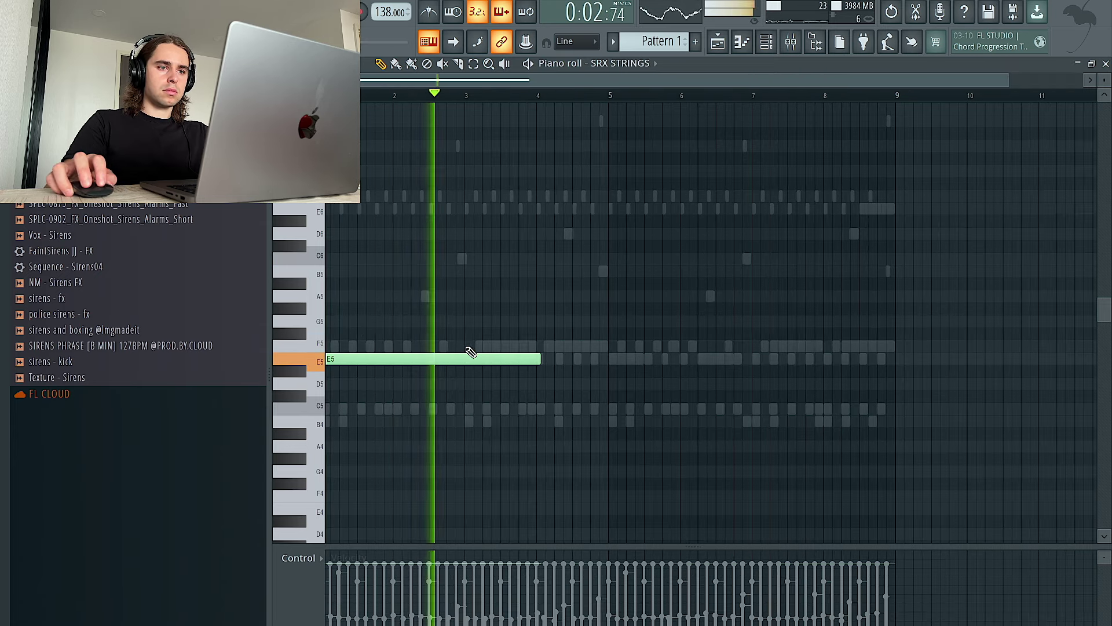
click(501, 346)
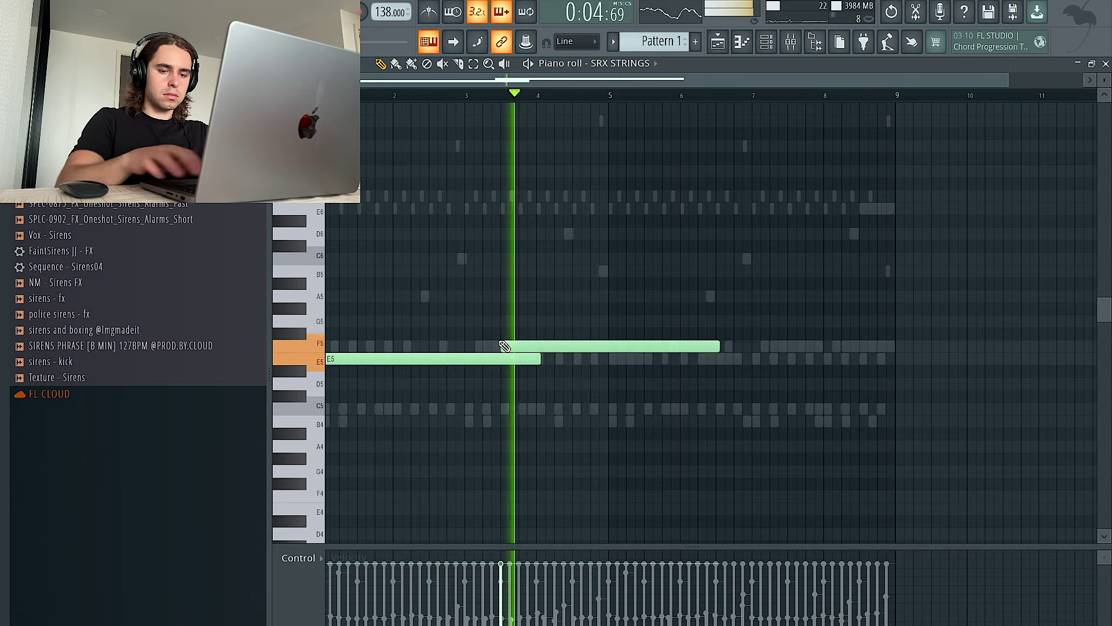
key(ctrl+l)
drag(751, 346, 608, 345)
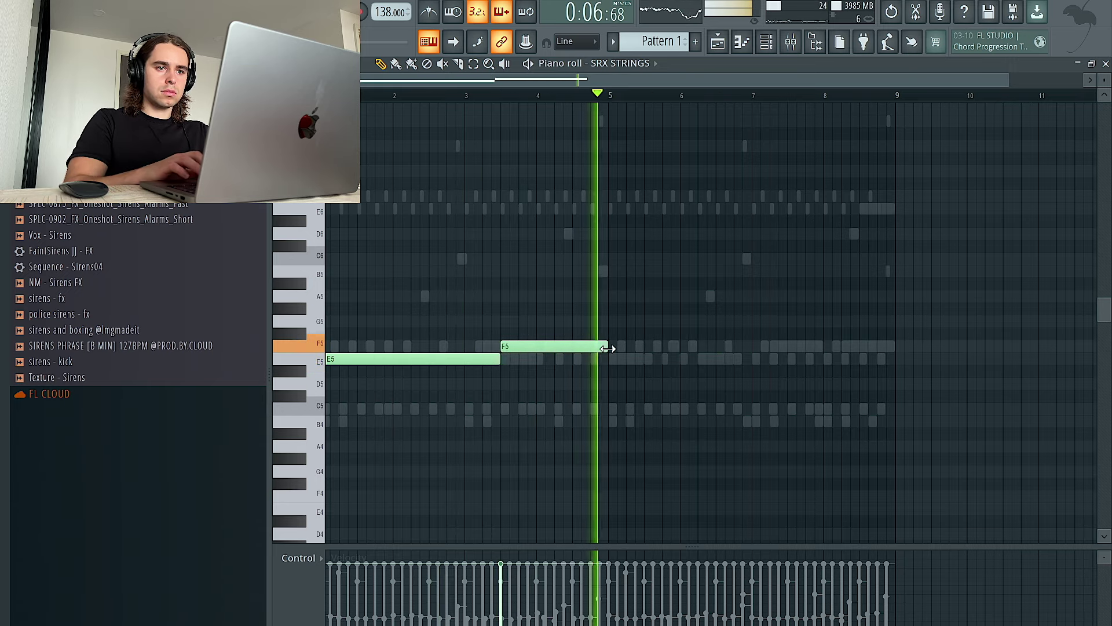
Step: Duplicate the SRX STRINGS phrase to fill eight bars and transpose all its notes down one octave
key(ctrl+b)
key(ctrl+a)
key(ctrl+Down)
key(space)
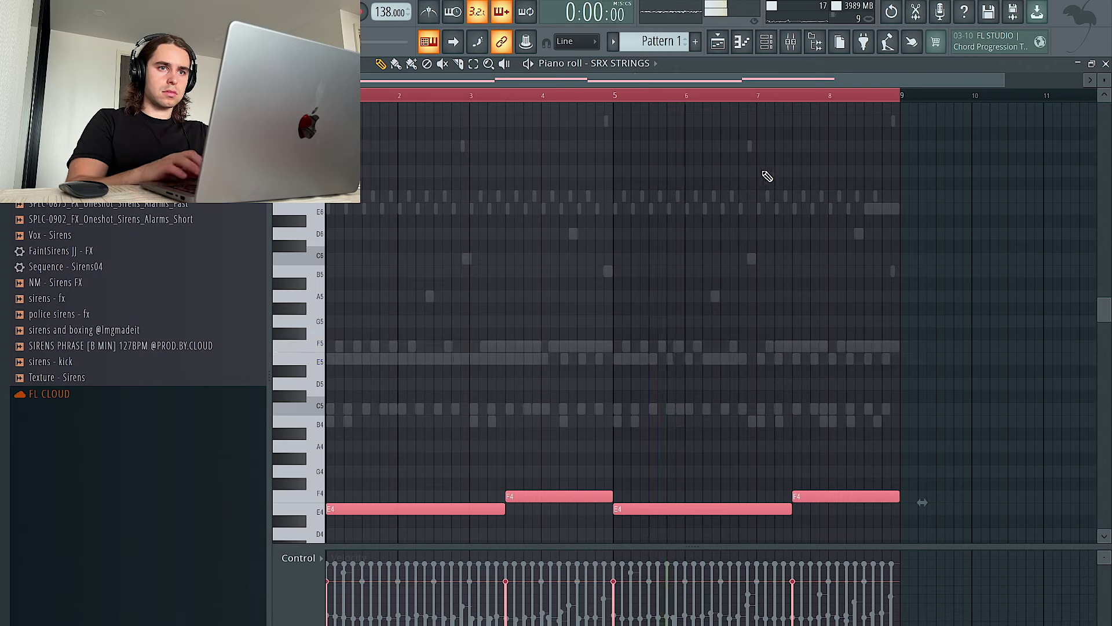
key(space)
Step: Open the SRX STRINGS instrument, try patch PR-A 004 Fast Stac/sw, and close its window
key(F6)
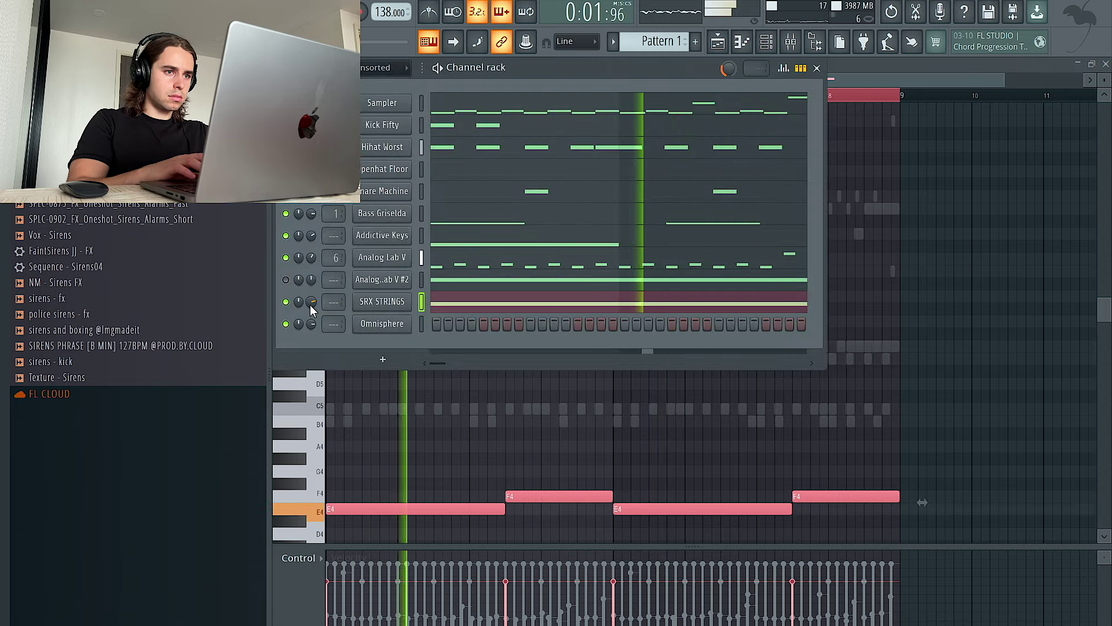
click(382, 301)
drag(482, 19, 567, 298)
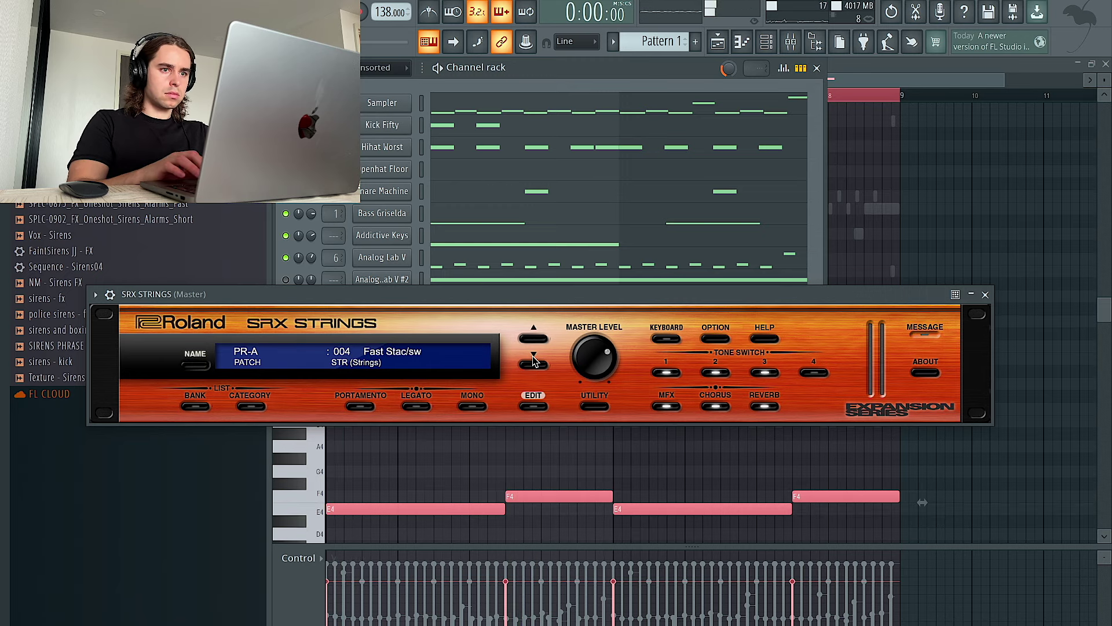
click(985, 295)
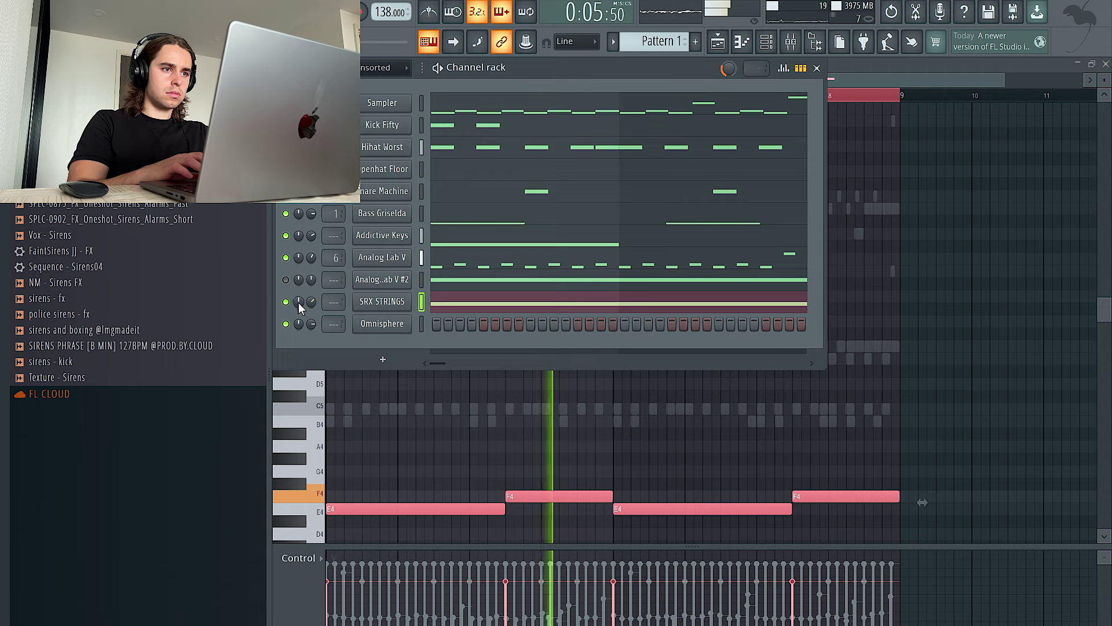
Step: Route SRX STRINGS to mixer track 7 and add Fruity parametric EQ 2 in its first effect slot
drag(334, 301, 334, 296)
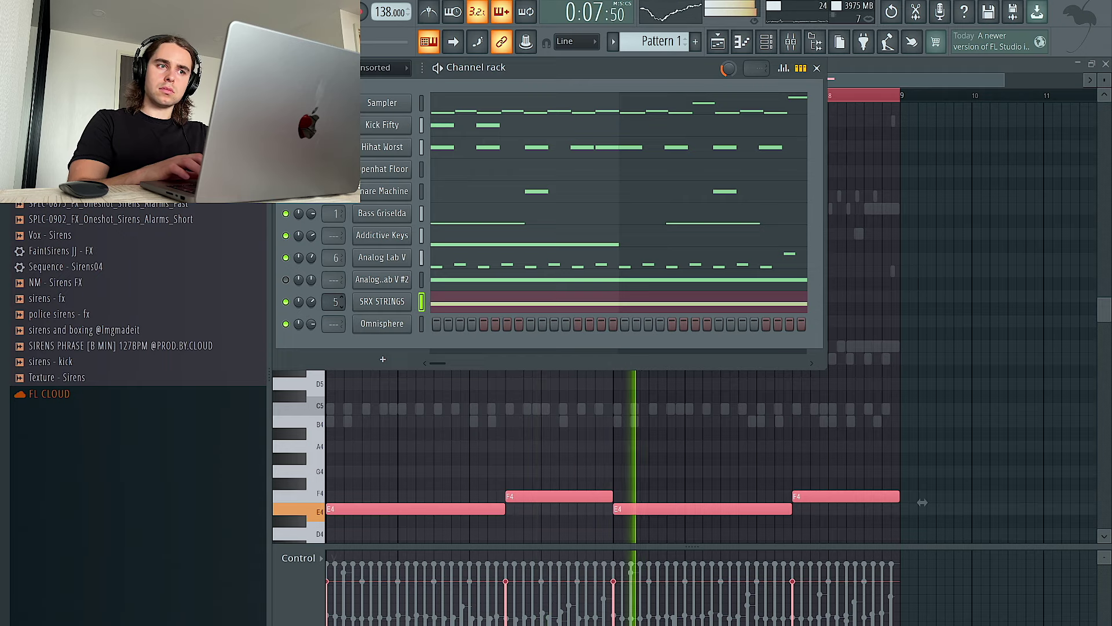
click(790, 43)
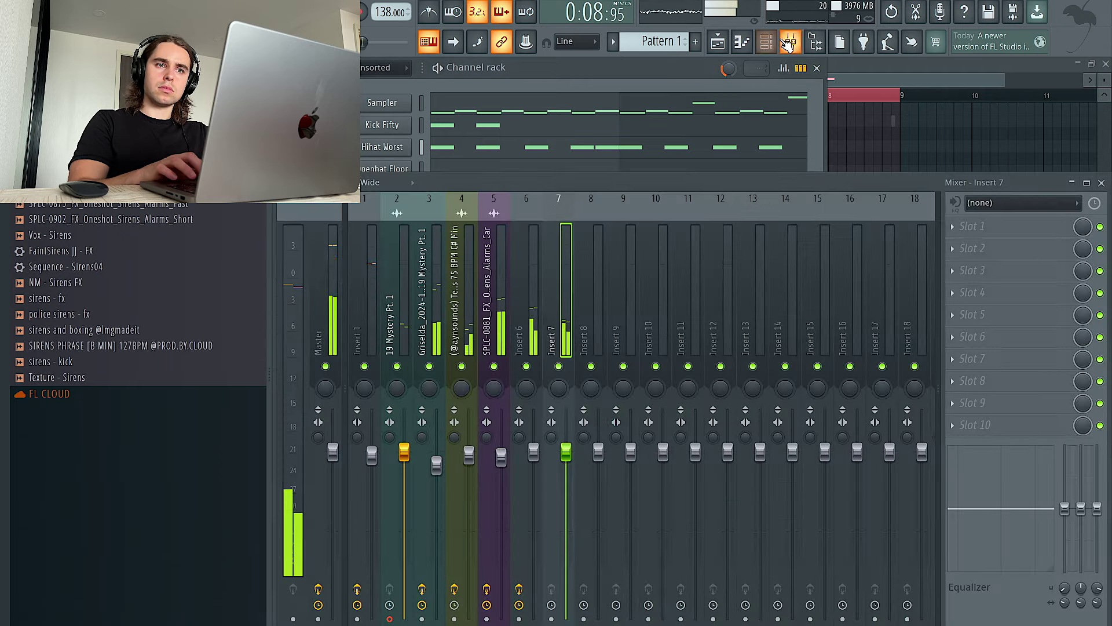
click(973, 232)
click(732, 318)
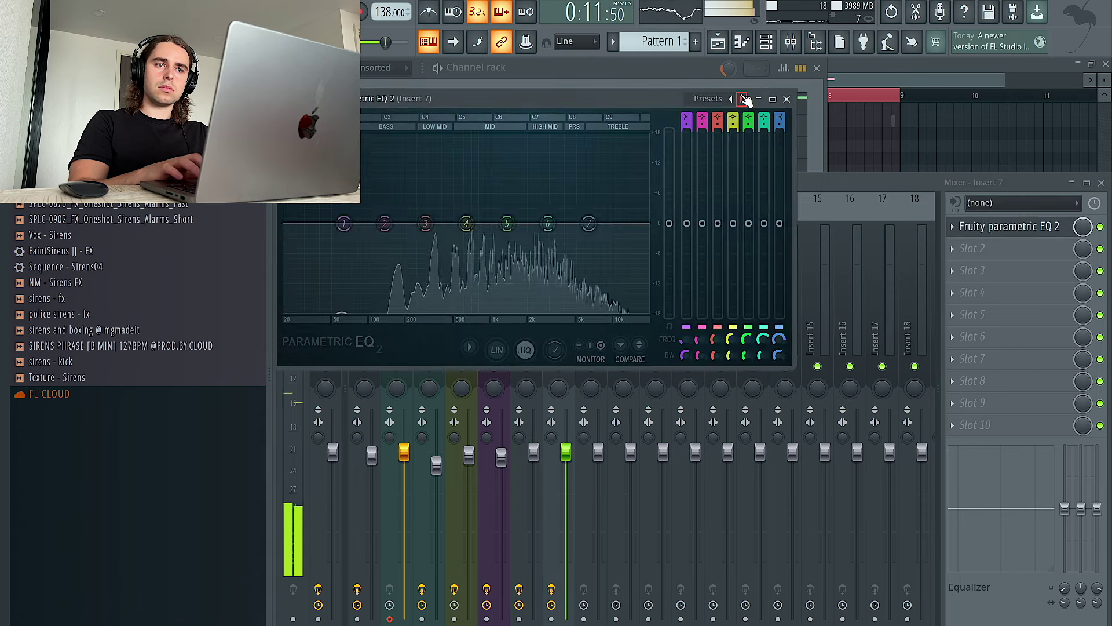
Step: Load the 40Hz + 18kHz cut EQ preset, raise the low cut to about 300 Hz, and close the EQ
click(743, 99)
drag(350, 245, 431, 223)
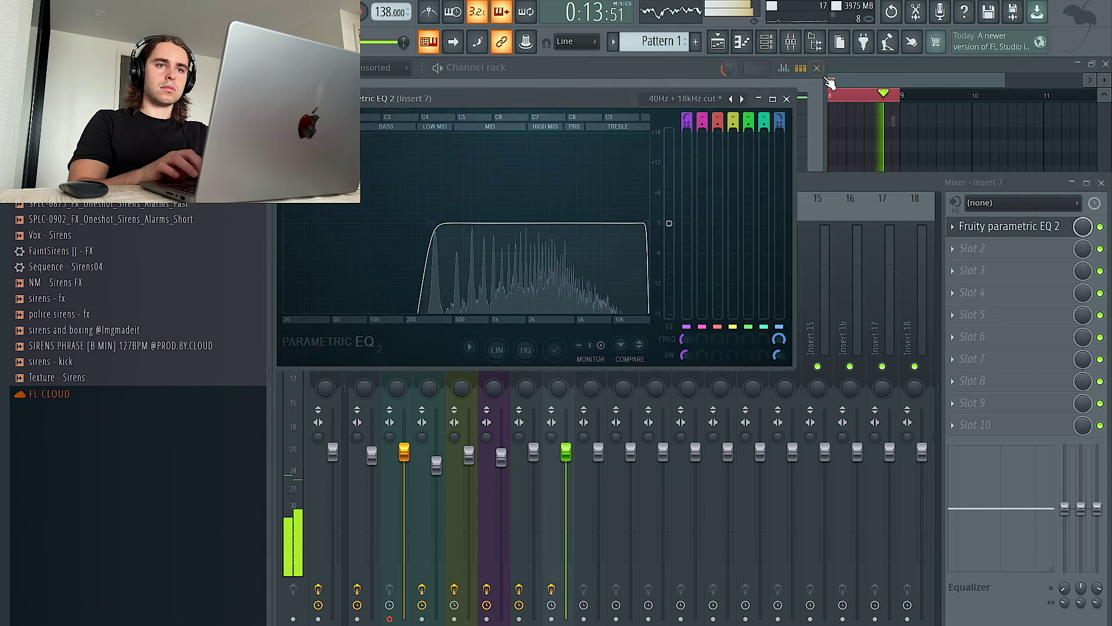
click(787, 98)
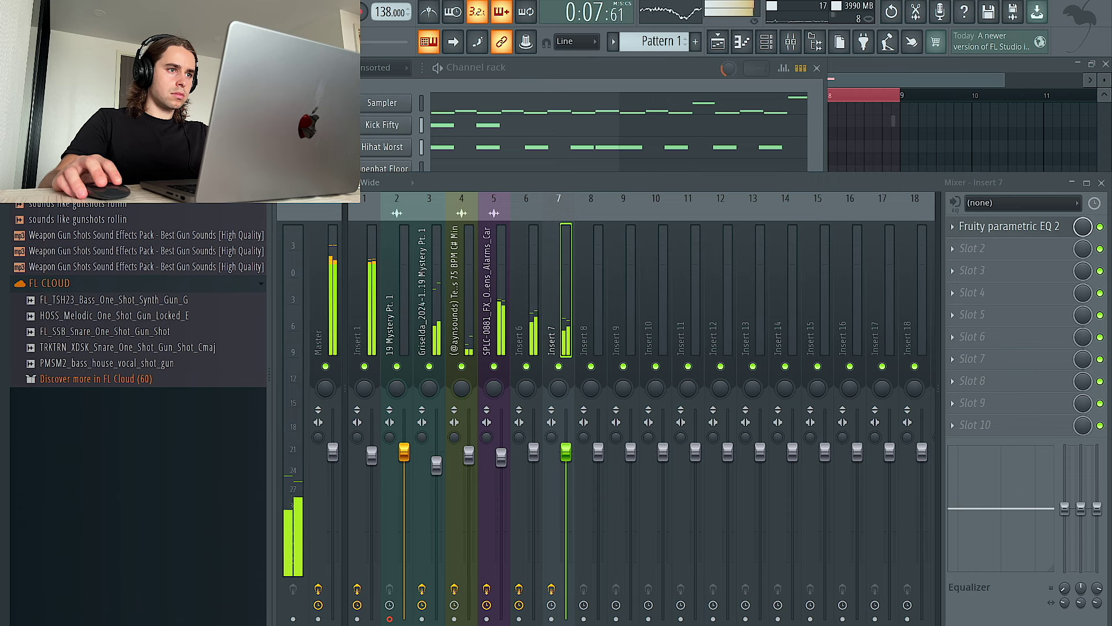
Step: Place FLS_Gun 001 gunshots shortly after bar 8 in the playlist, one on Track 6 and a slightly later one on Track 7
key(F5)
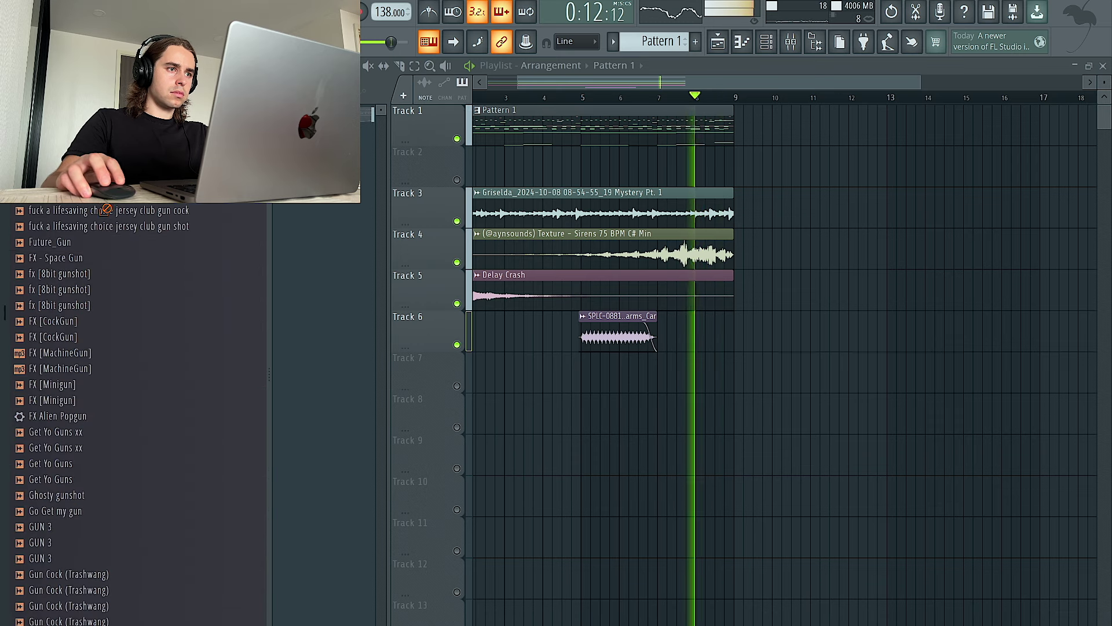
drag(58, 179, 721, 331)
scroll(722, 332, up, 5)
click(593, 100)
drag(723, 339, 679, 339)
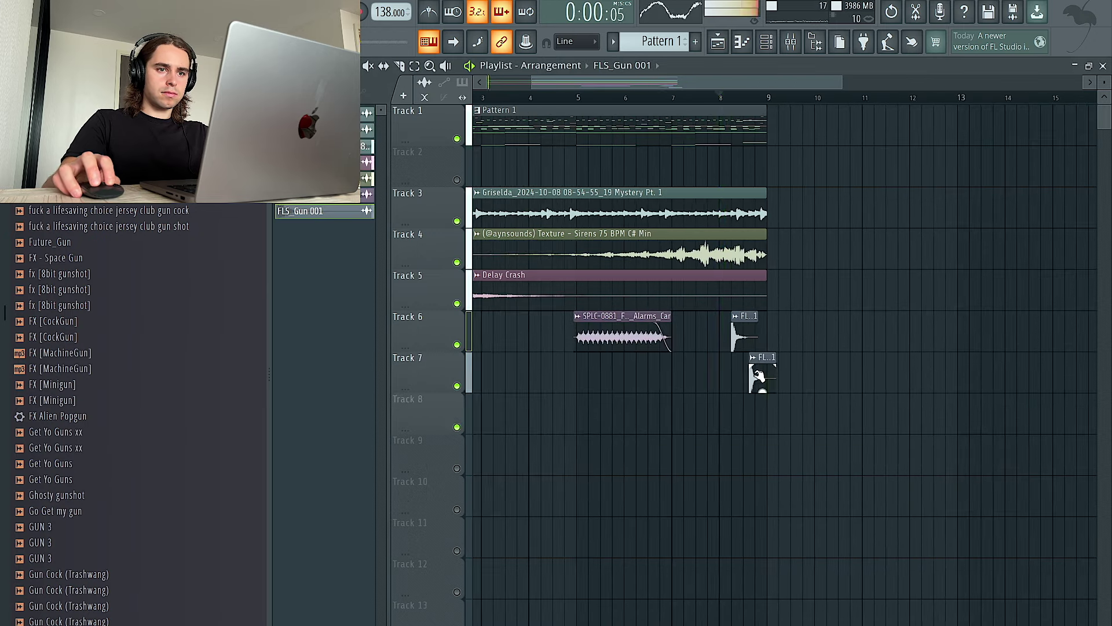
Step: Play back the gunshots, open the FLS_Gun 001 channel settings, and close them
key(space)
key(space)
double_click(762, 380)
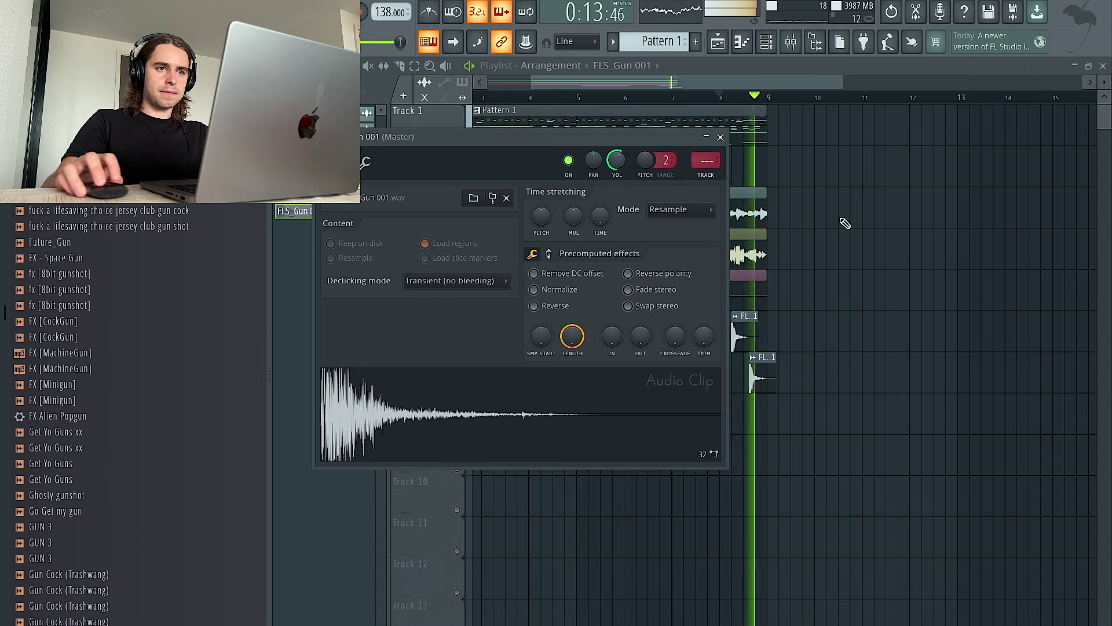
click(720, 138)
Step: Slice the Track 7 gunshot clip at bar 9 and delete the tail beyond the loop's end
key(space)
key(space)
click(399, 66)
drag(769, 351, 786, 379)
key(space)
key(space)
key(Delete)
scroll(786, 379, down, 3)
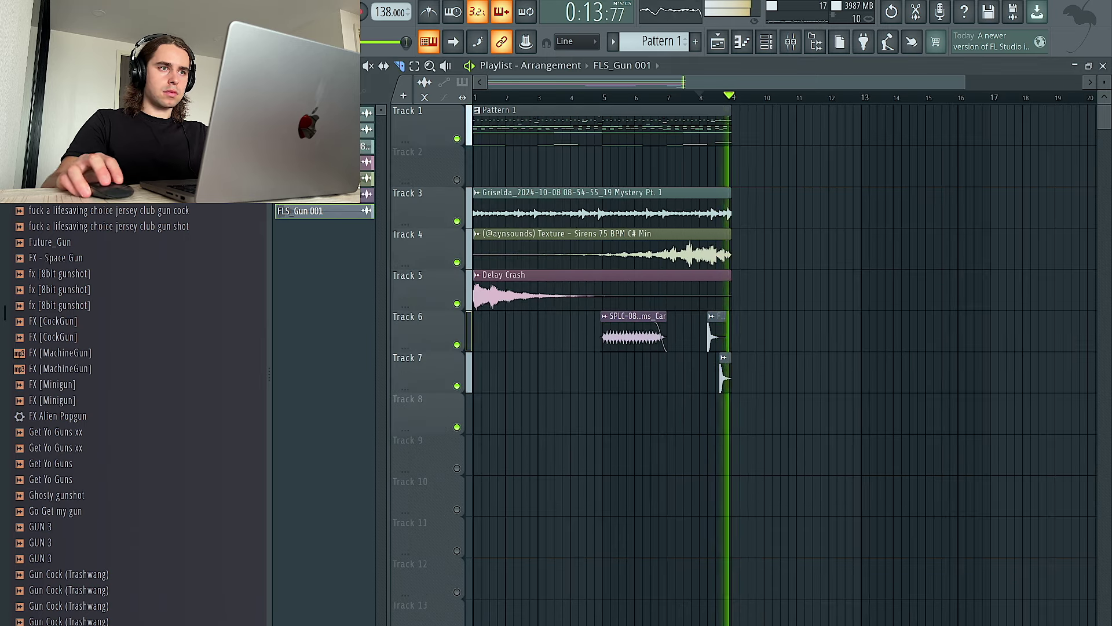
Step: Browse the gun samples and place Best Gun Cock on Track 7 shortly after bar 7
key(space)
scroll(130, 301, up, 4)
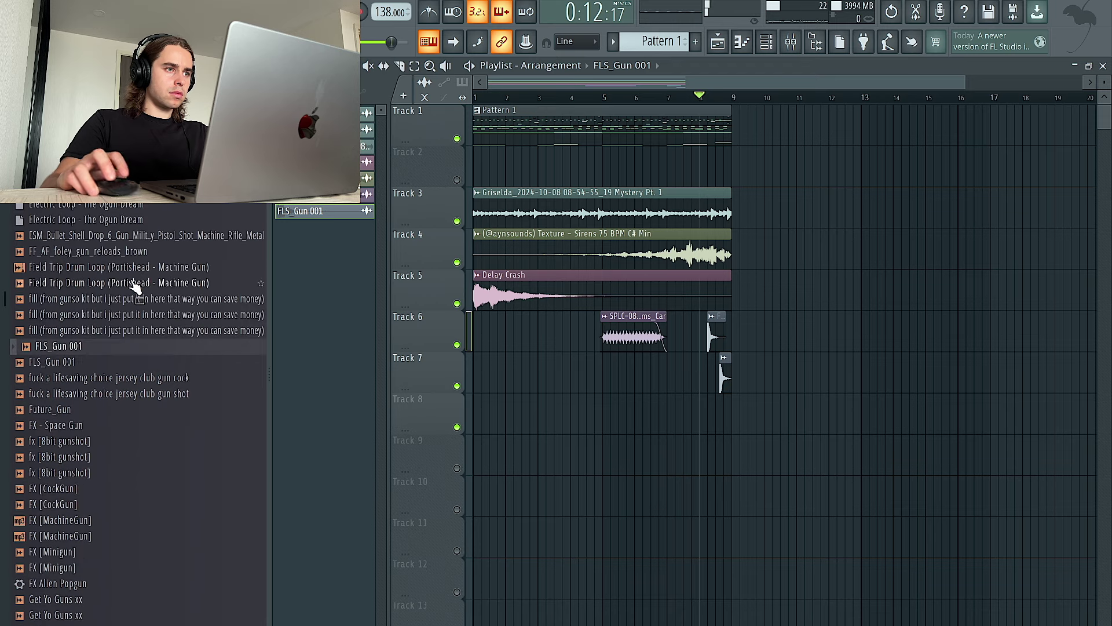
scroll(87, 301, up, 4)
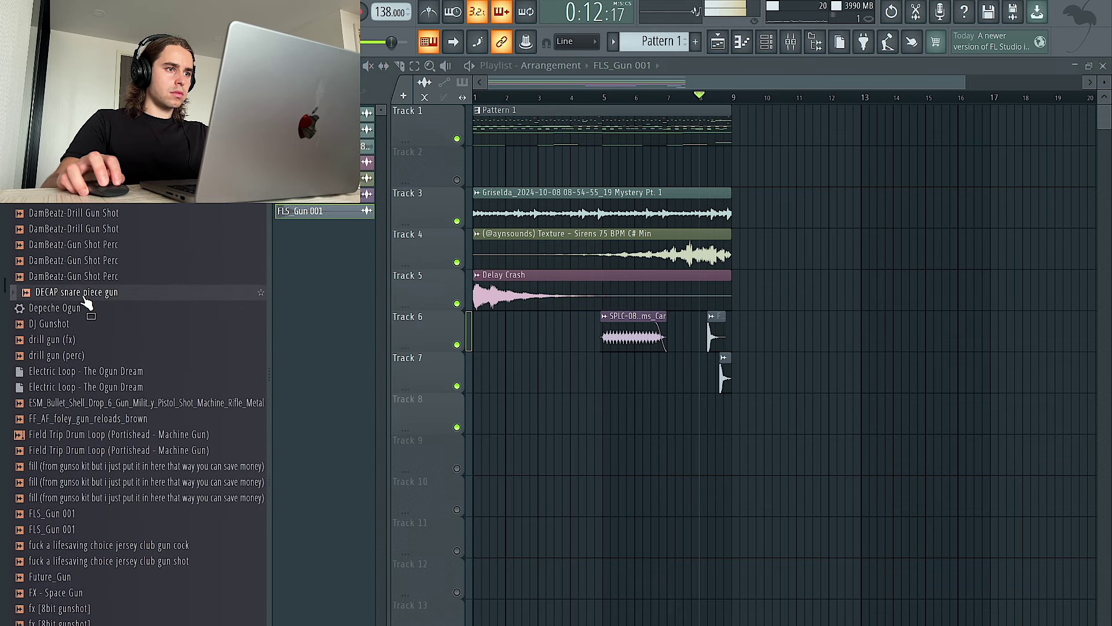
scroll(87, 302, up, 1)
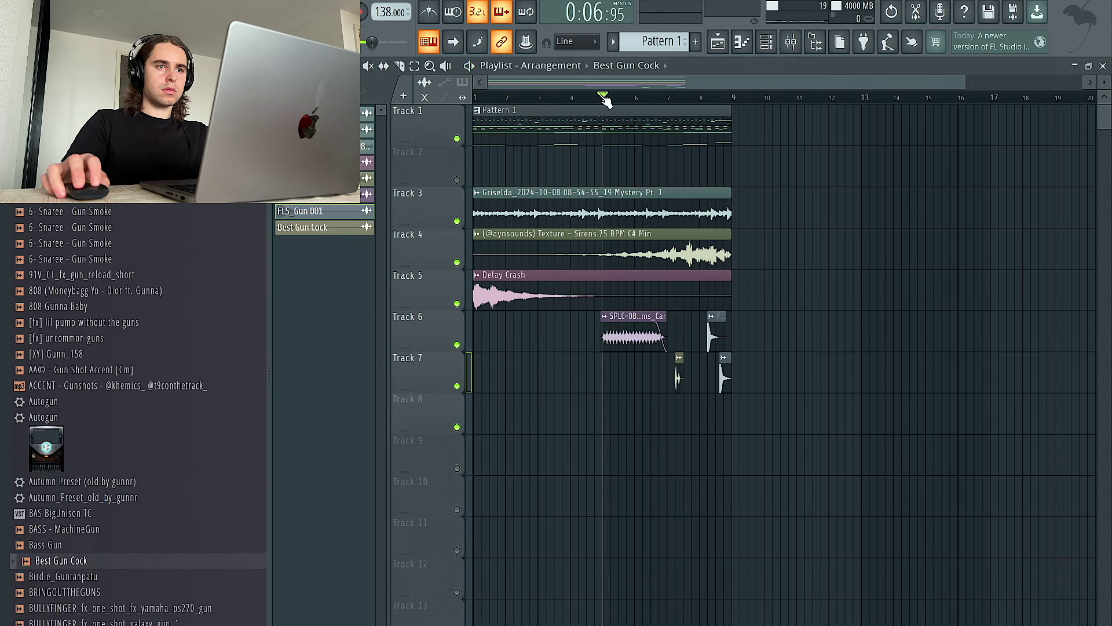
Step: Move the Best Gun Cock clip to bar 8 on Track 7, just before the first gunshot, and check its channel settings
click(606, 98)
key(space)
scroll(673, 379, up, 3)
drag(674, 379, 730, 382)
double_click(730, 386)
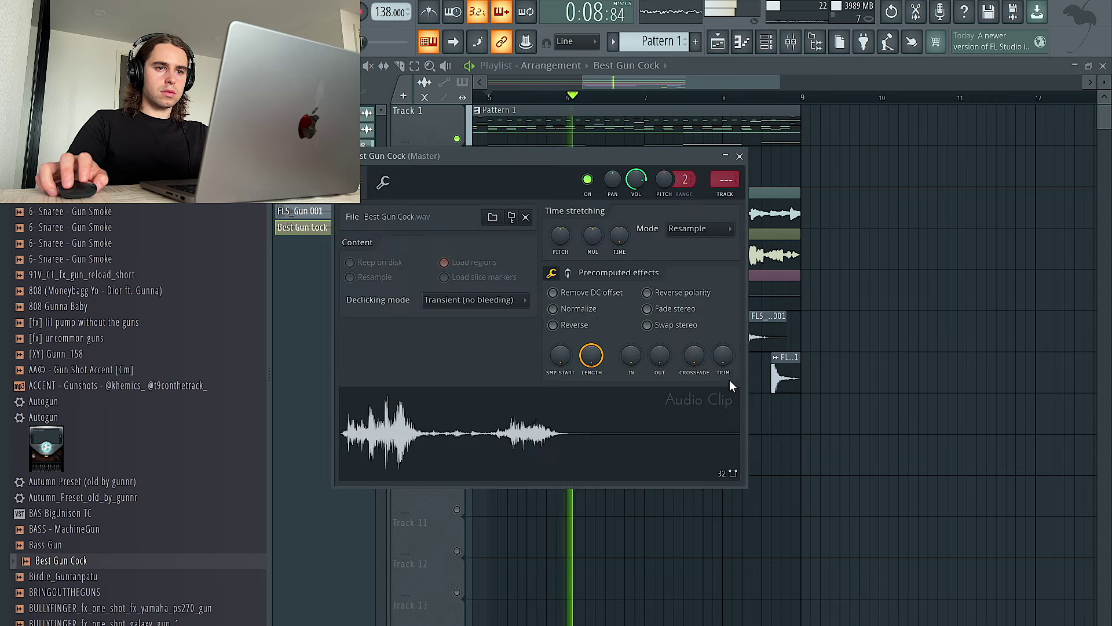
click(740, 157)
scroll(744, 360, up, 7)
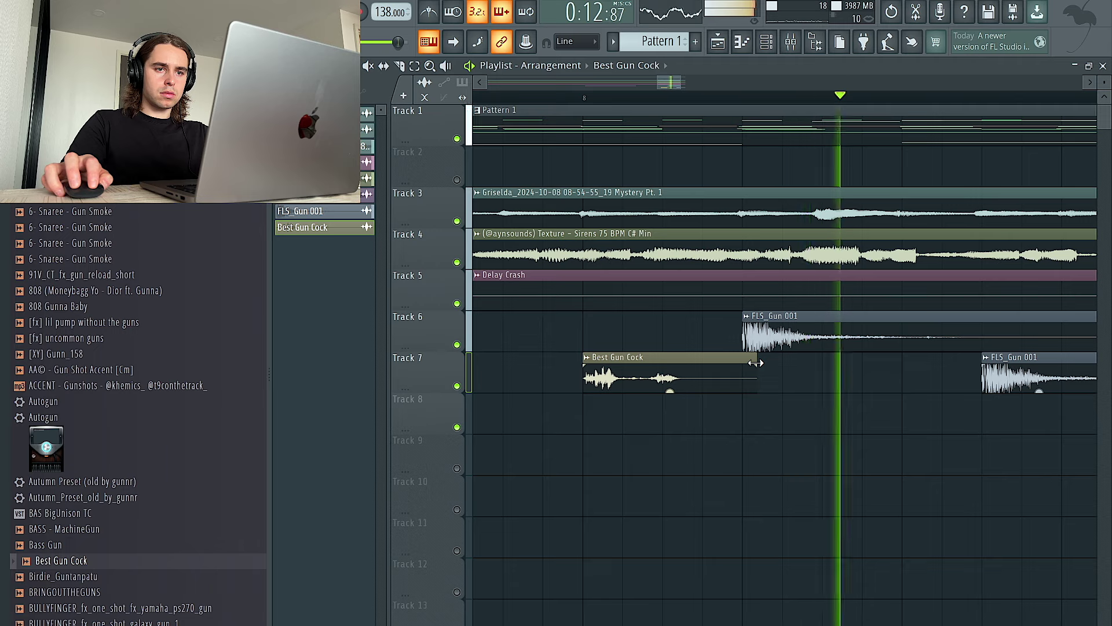
scroll(748, 368, down, 5)
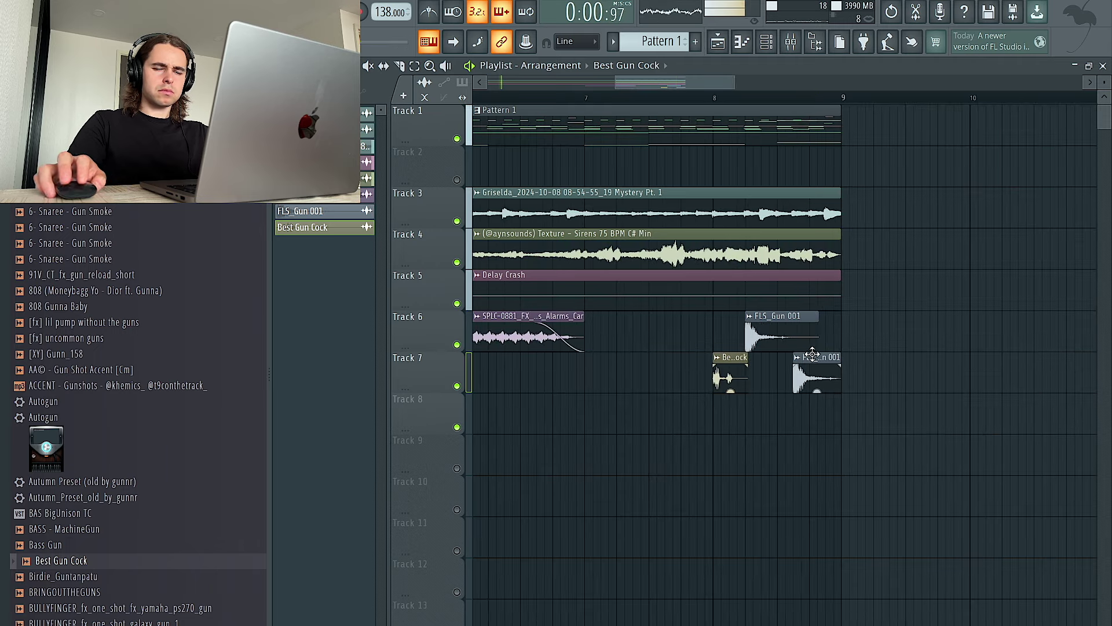
Step: Route FLS_Gun 001 to mixer track 8 and load ShaperBox 3 in its first effect slot
double_click(814, 376)
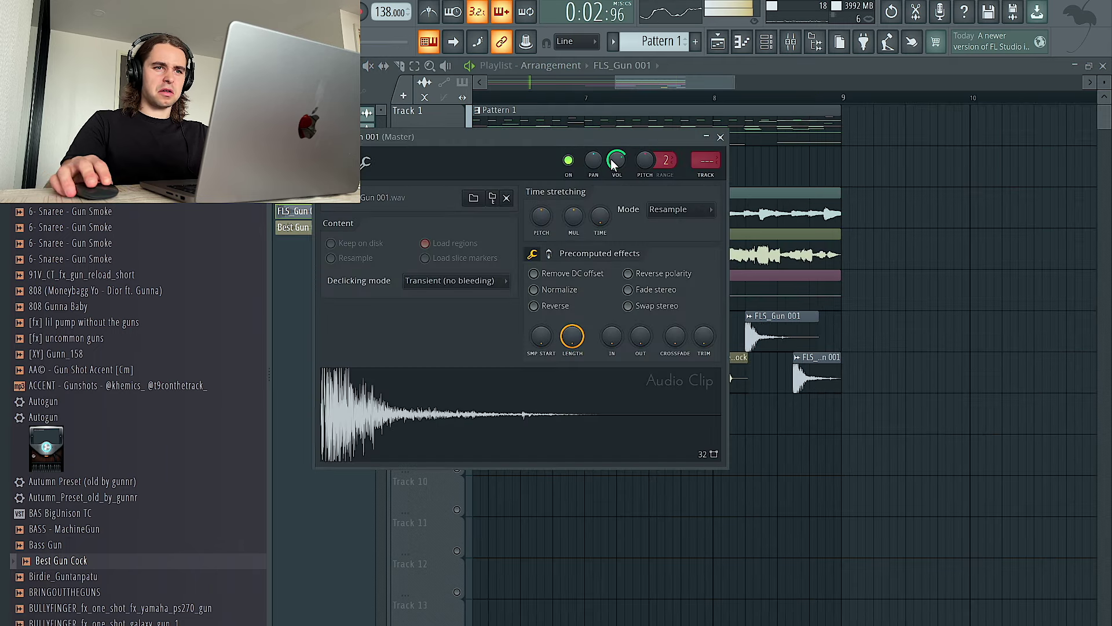
click(706, 174)
click(952, 233)
mouse_move(973, 245)
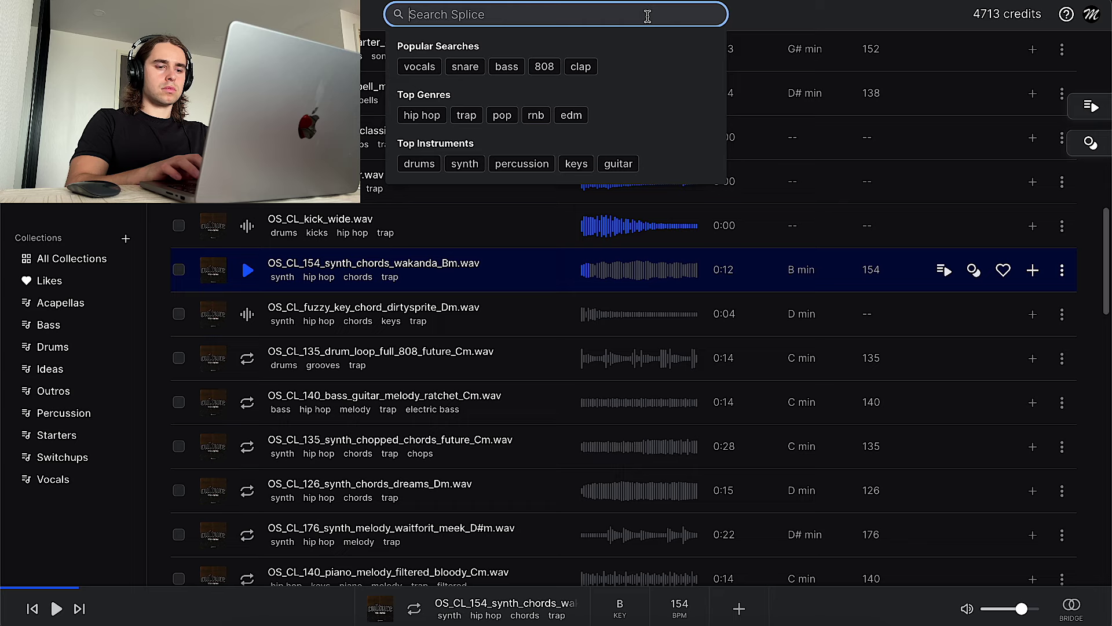
Step: Switch to Splice to search for "hih", and return to the FL Studio mixer
text(hih)
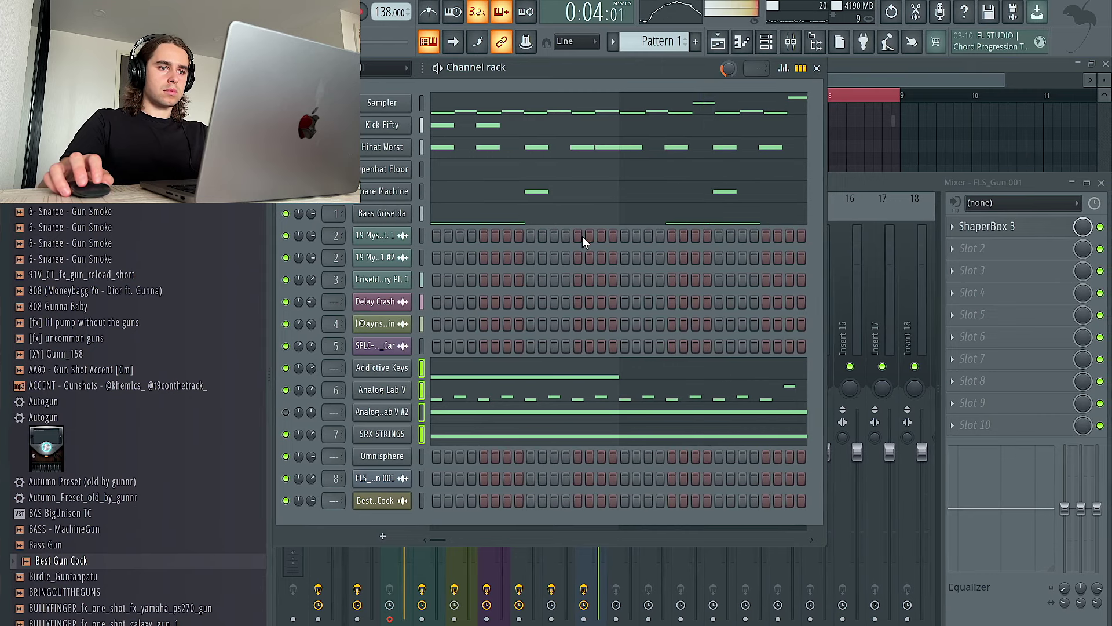
click(881, 192)
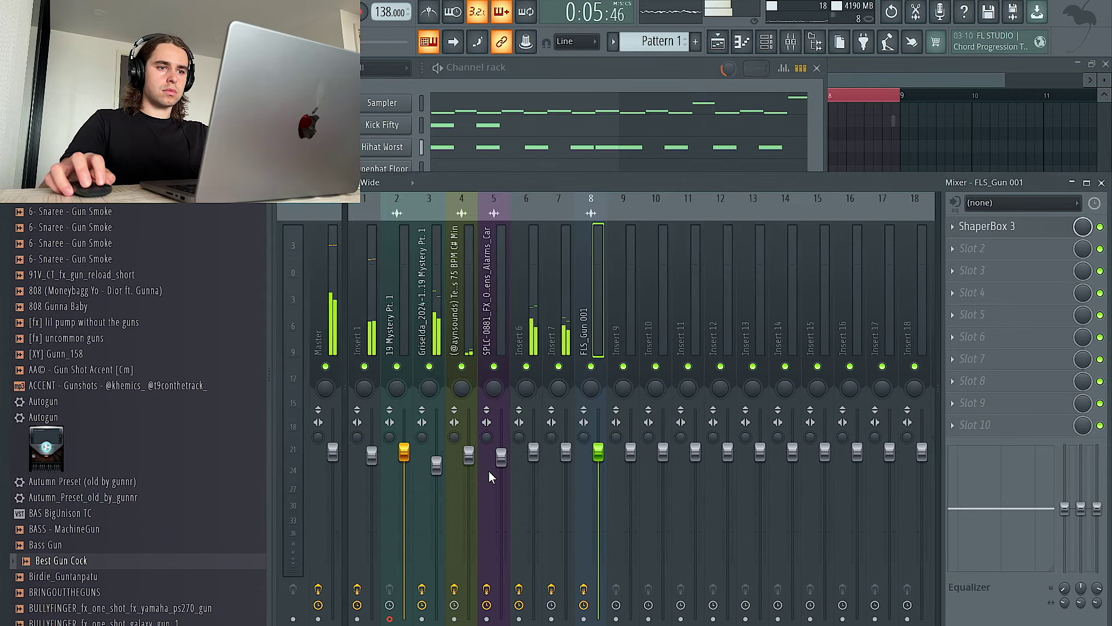
Step: Check the mixer insert and instruments of the melody layers, and unmute Track 9 holding Pattern 4 in the playlist
click(557, 300)
click(539, 313)
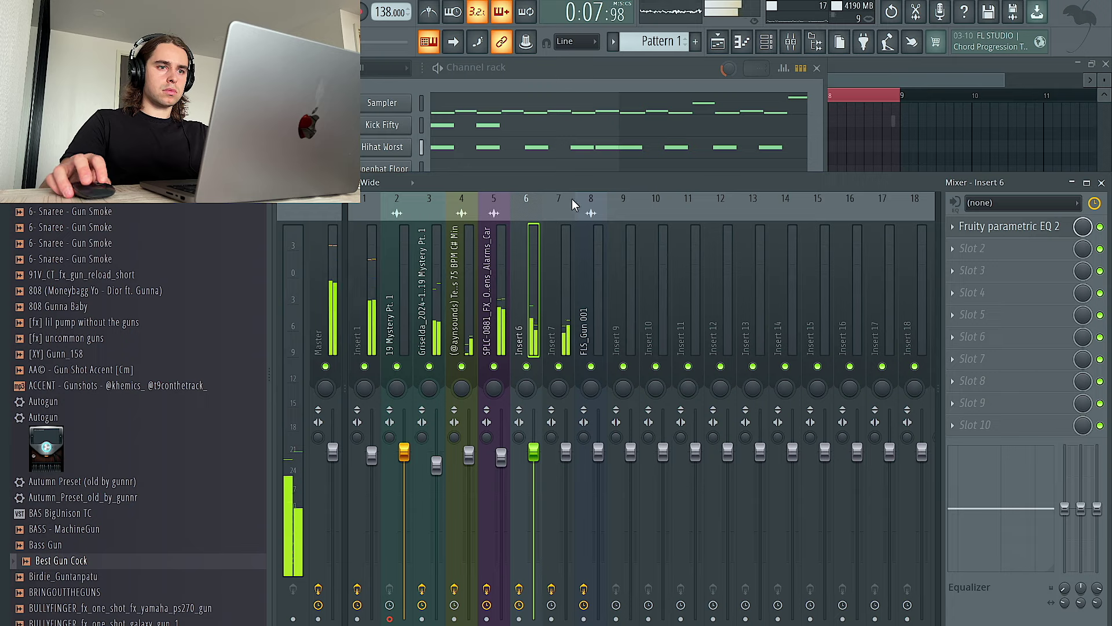
click(574, 77)
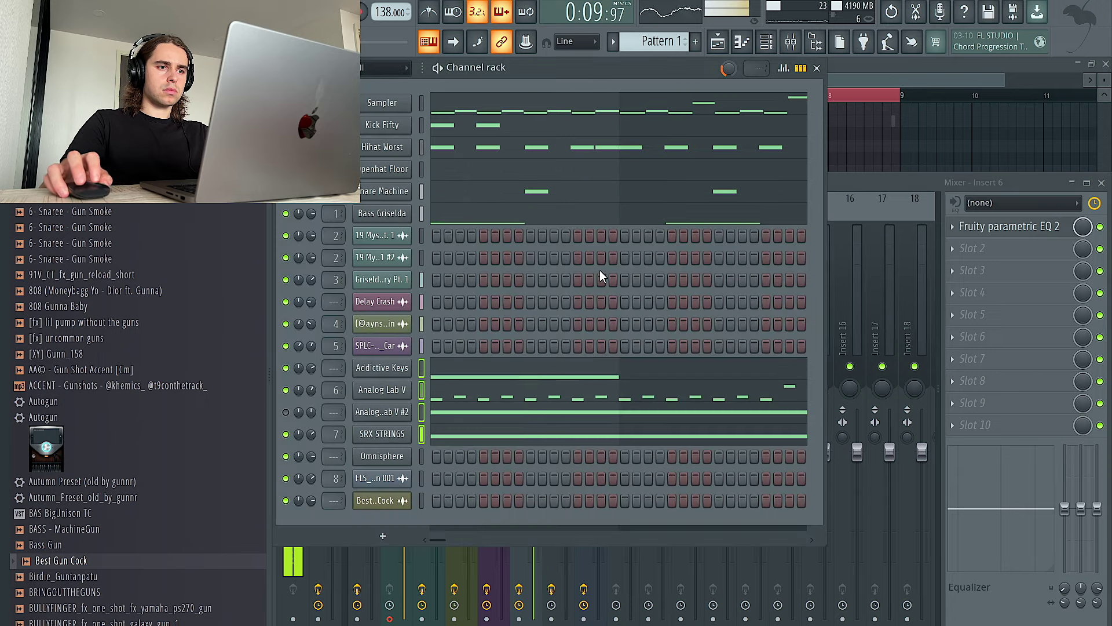
scroll(614, 38, down, 3)
click(717, 41)
mouse_move(480, 465)
mouse_down()
mouse_move(438, 465)
mouse_move(754, 470)
mouse_move(478, 472)
mouse_up()
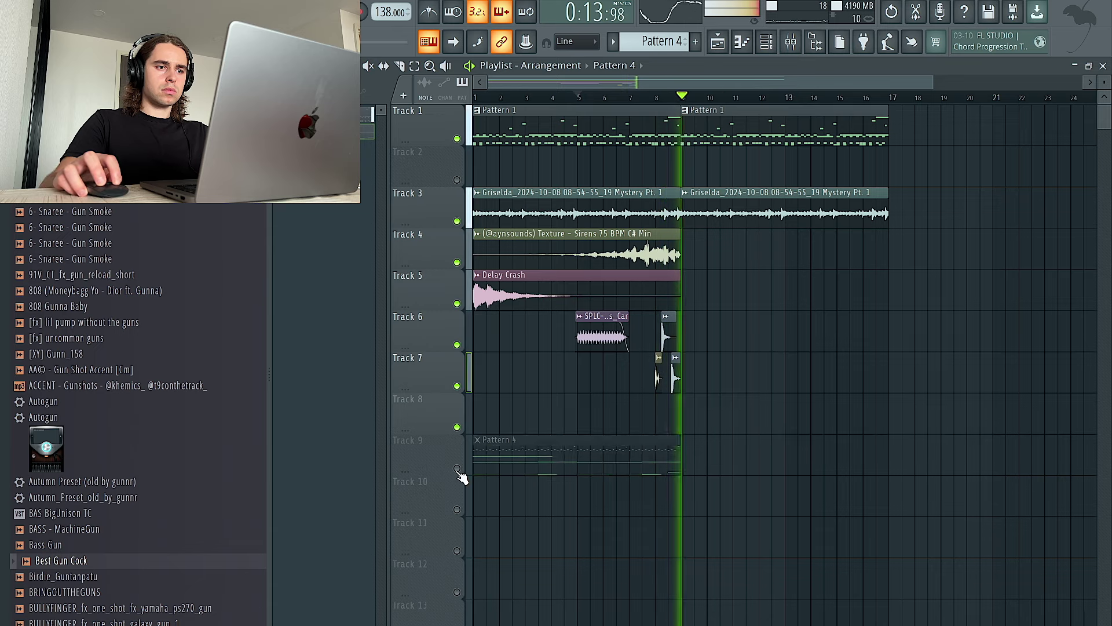
click(458, 469)
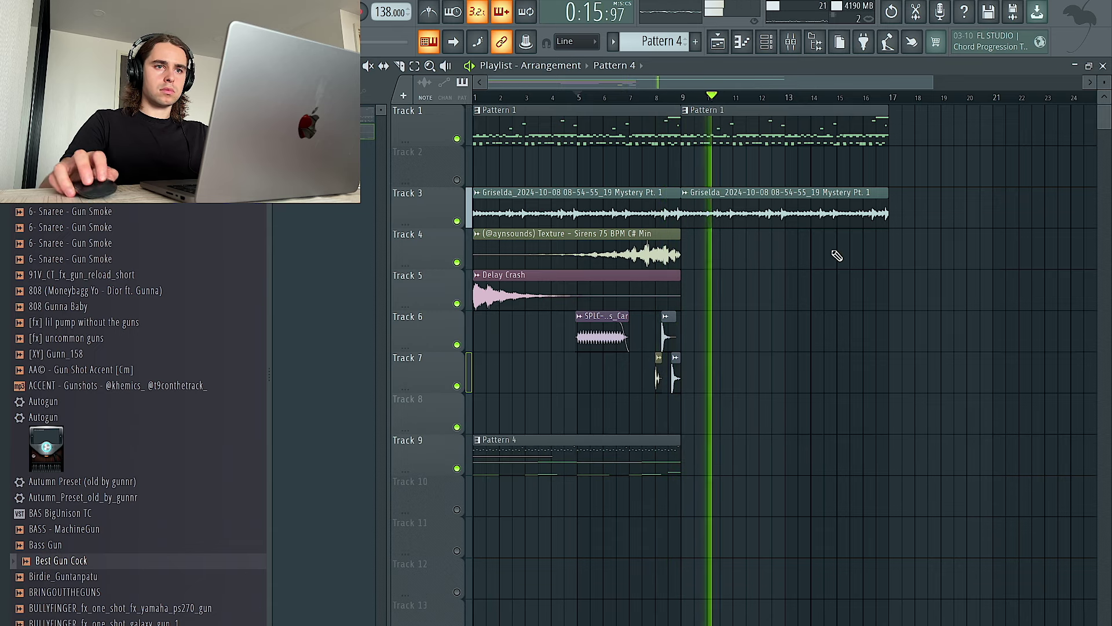
Step: Select bars 9 to 17 in the playlist timeline, covering the second Pattern 1 and Mystery clips
double_click(844, 117)
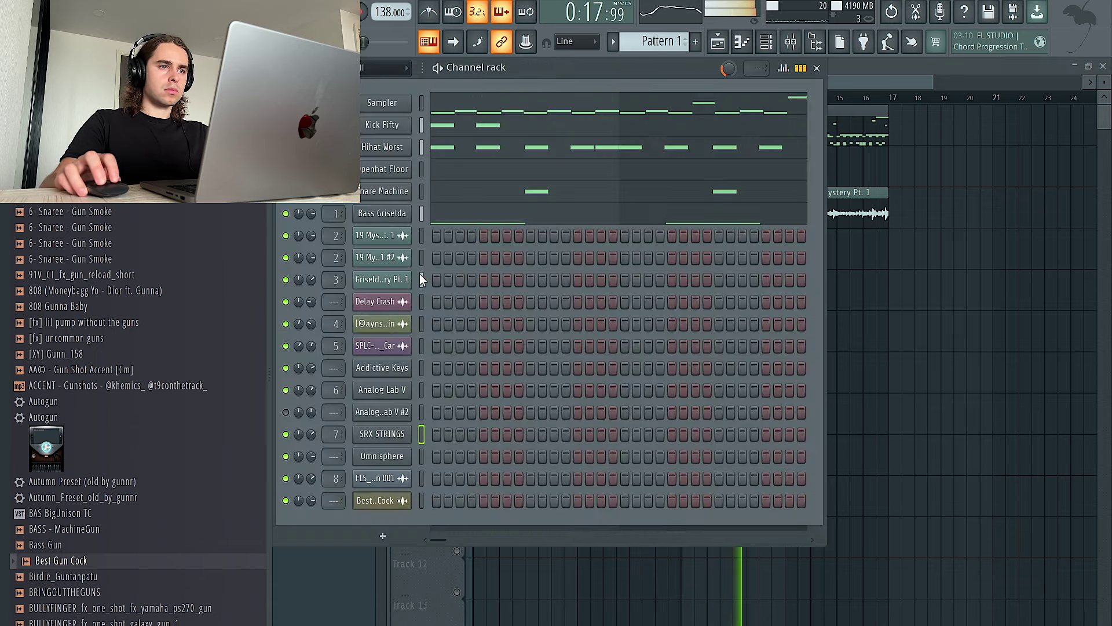
key(Escape)
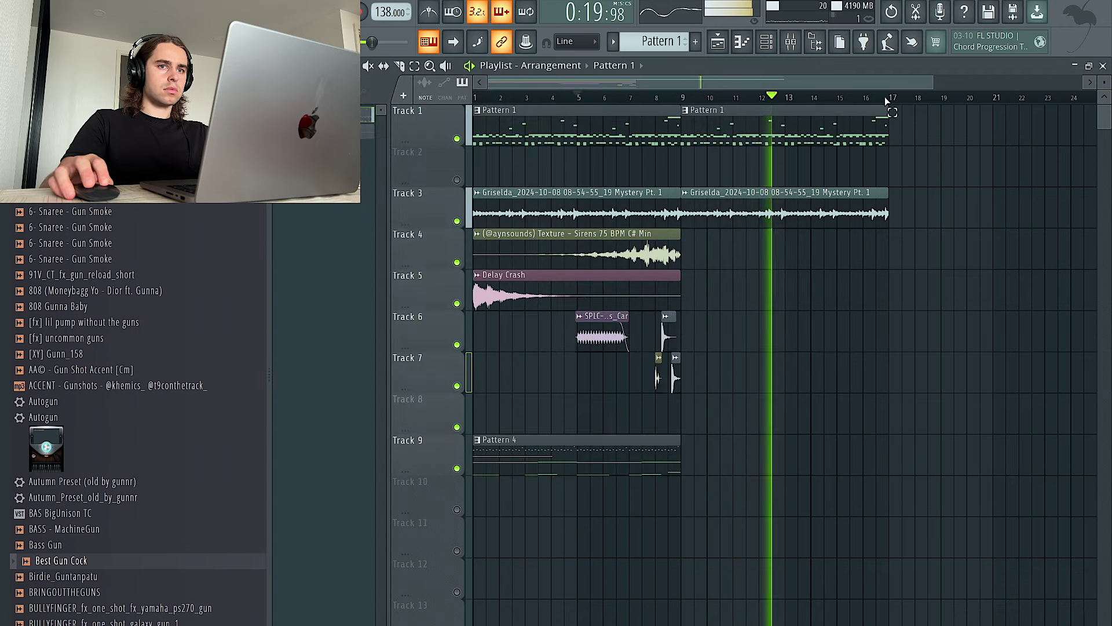
drag(884, 98, 688, 100)
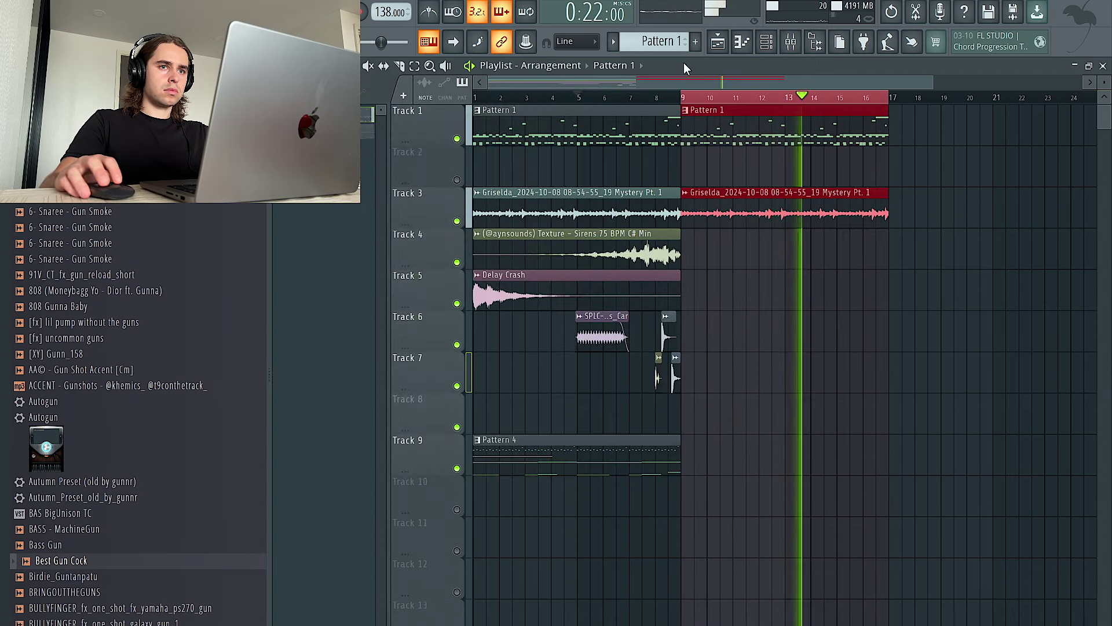
Step: Audition Human Voices choir patches in Omnisphere, such as Boys Choir Ahs - p and Choir Full Swell Ahs, with E as typing keyboard root
key(F6)
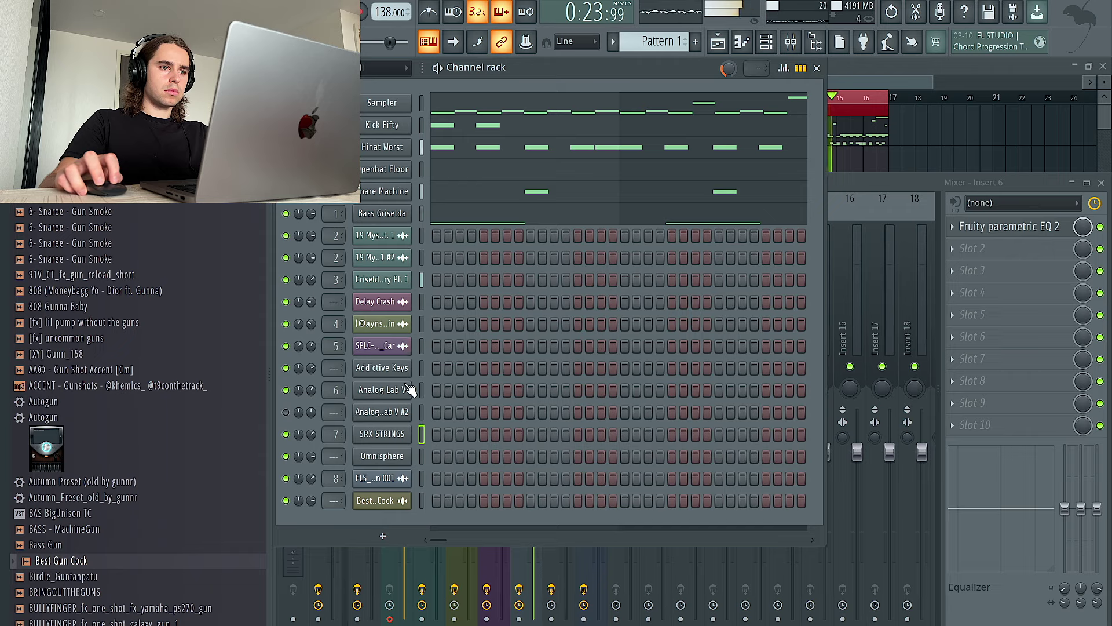
click(393, 454)
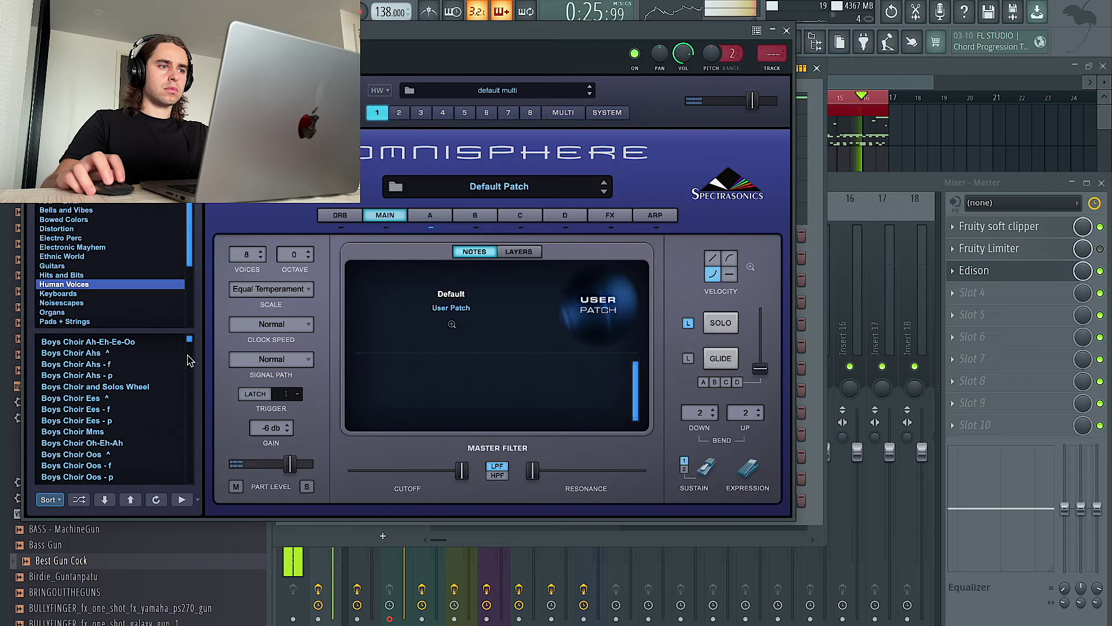
click(86, 376)
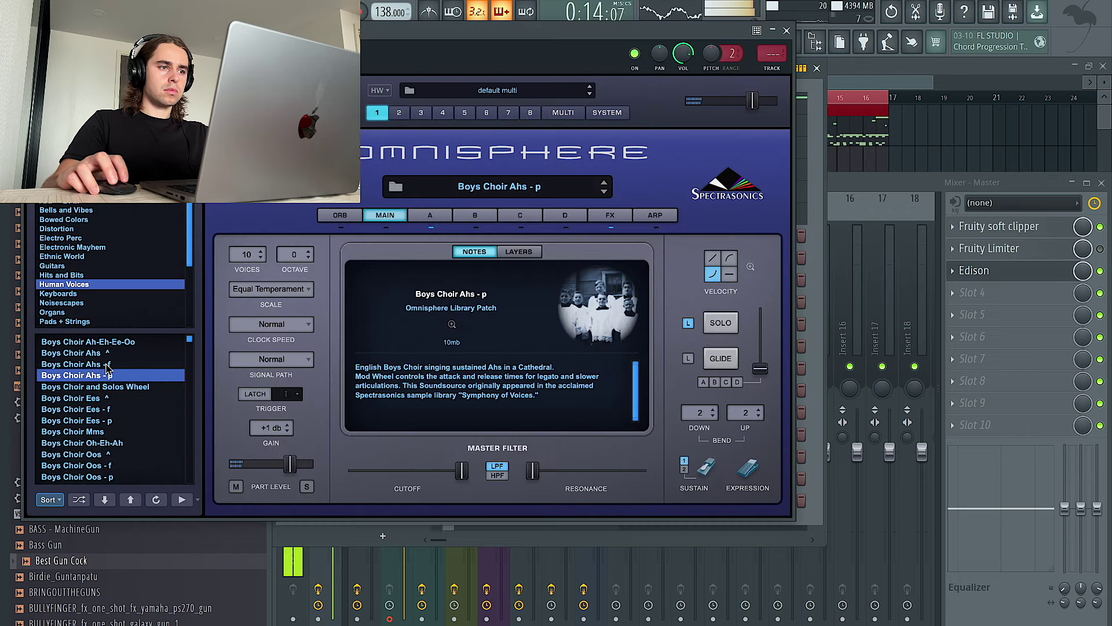
click(115, 409)
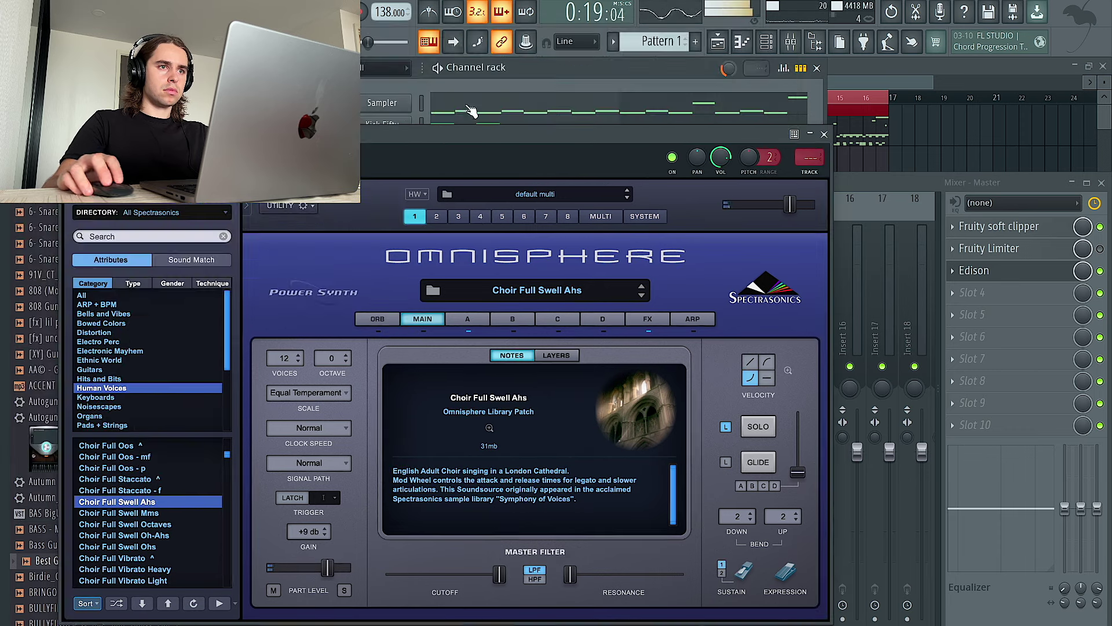
click(432, 47)
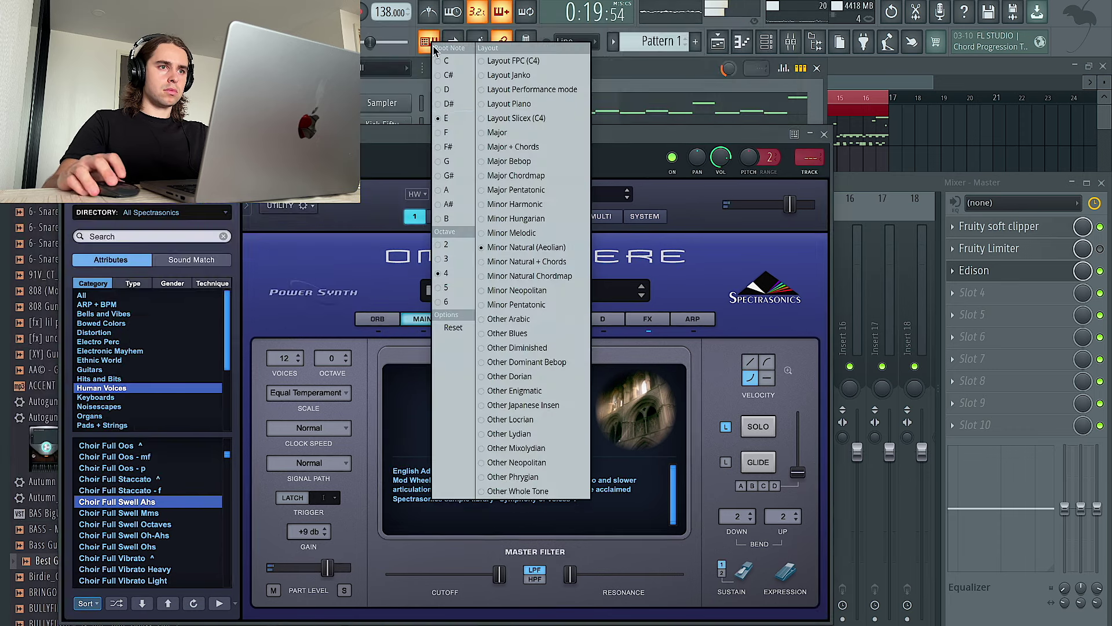
click(445, 119)
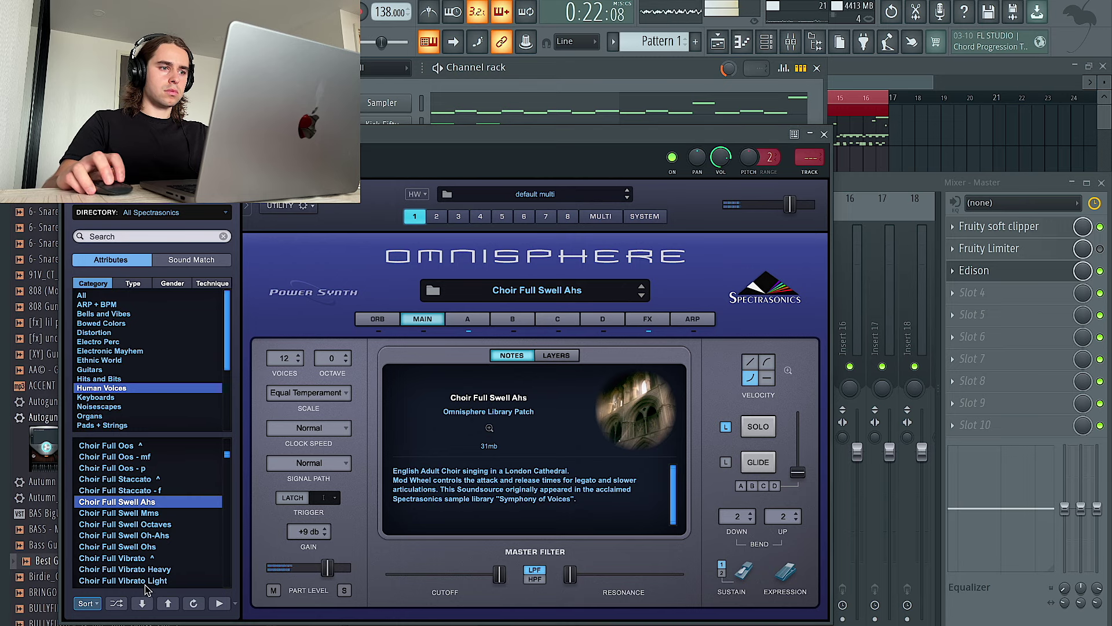
click(145, 559)
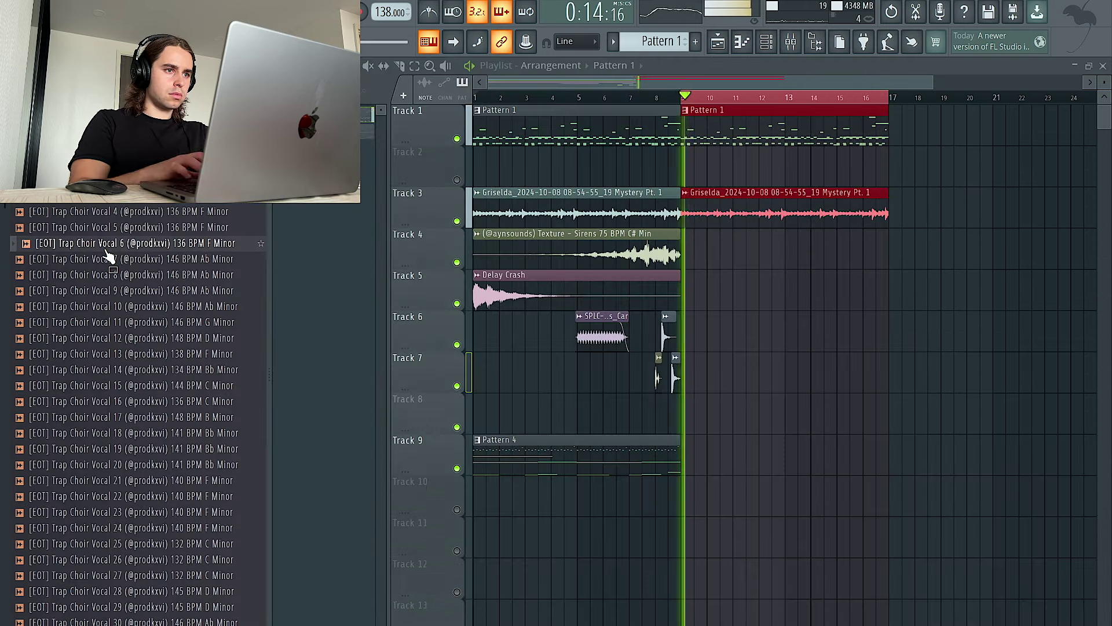
Step: Try the Trap Choir Vocal 5 sample on Track 8 from bar 9 and adjust its time stretching
drag(136, 228, 729, 418)
double_click(729, 419)
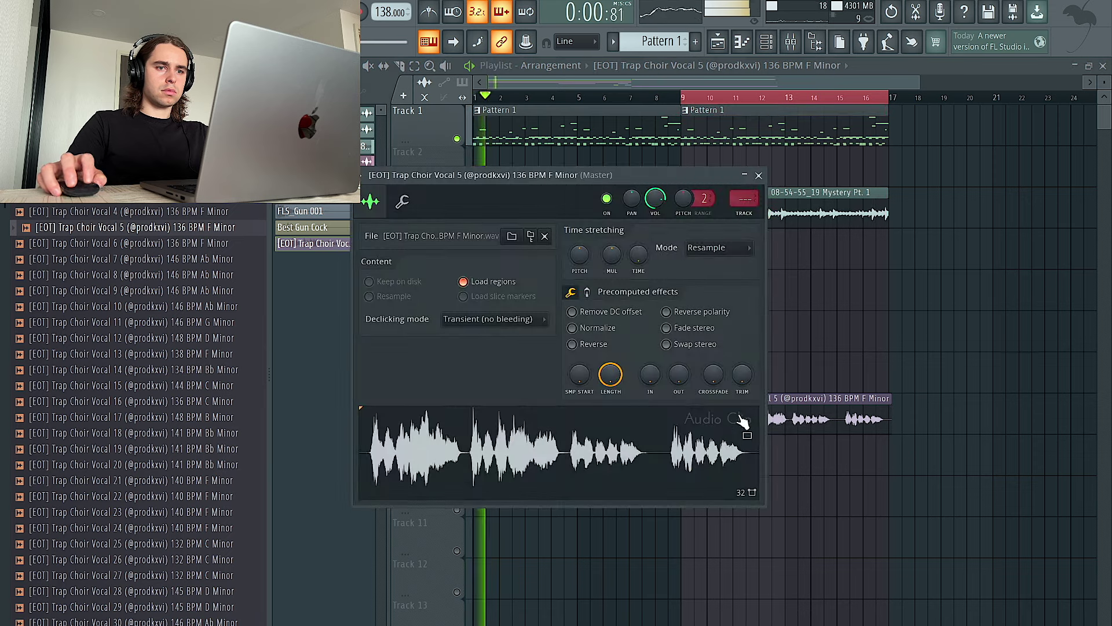
drag(637, 255, 637, 267)
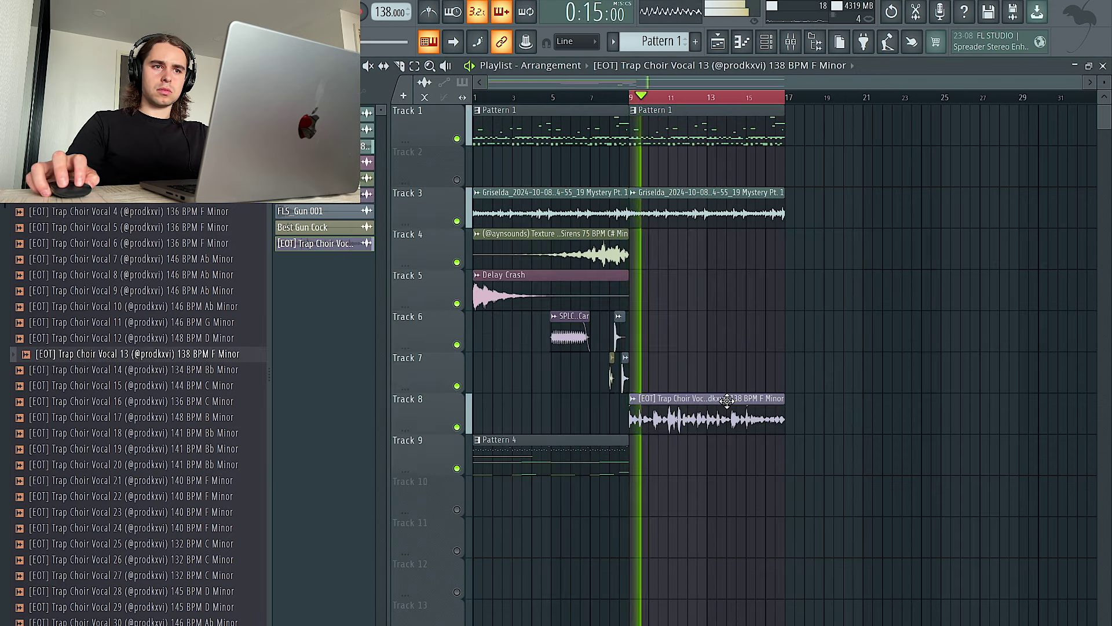
Step: Route Trap Choir Vocal 13 to mixer track 9 and load Fruity parametric EQ 2 in its first effect slot
double_click(727, 400)
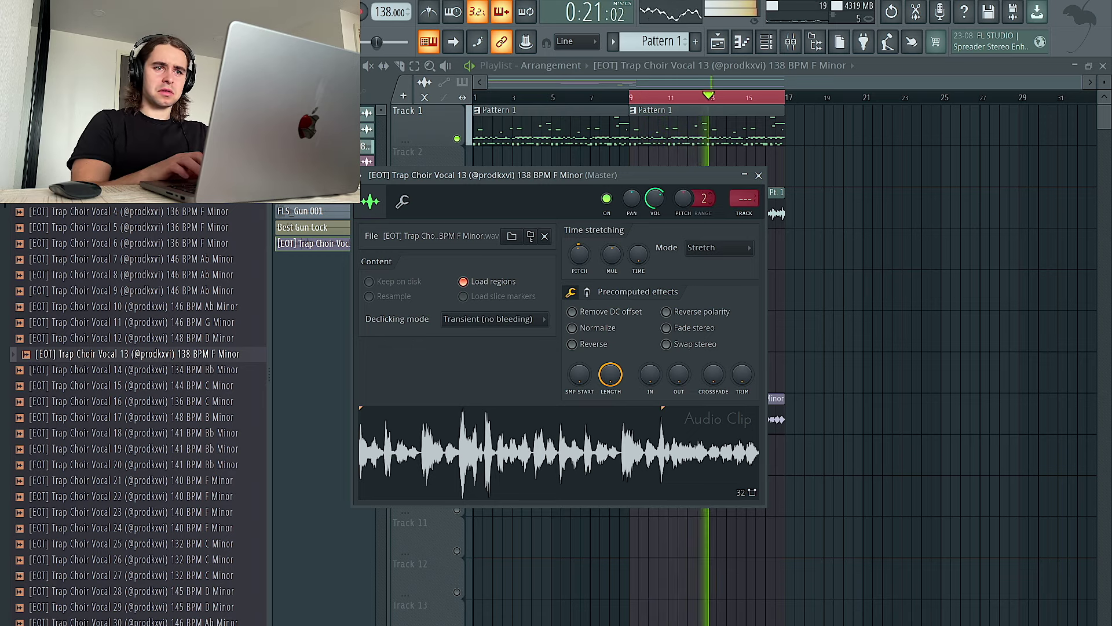
key(F9)
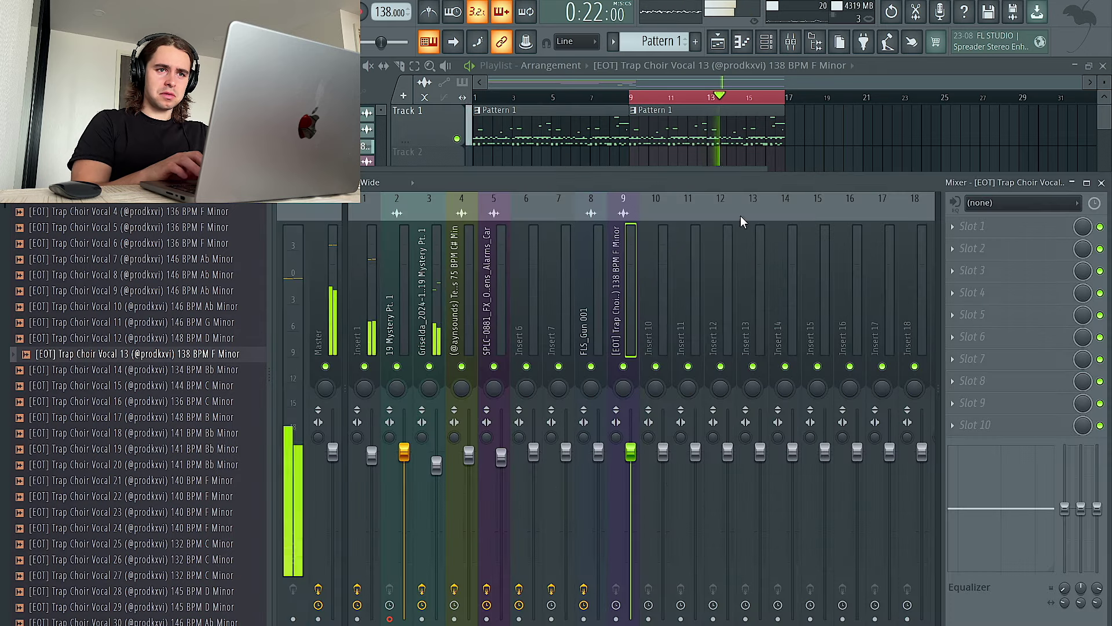
click(1023, 238)
click(753, 321)
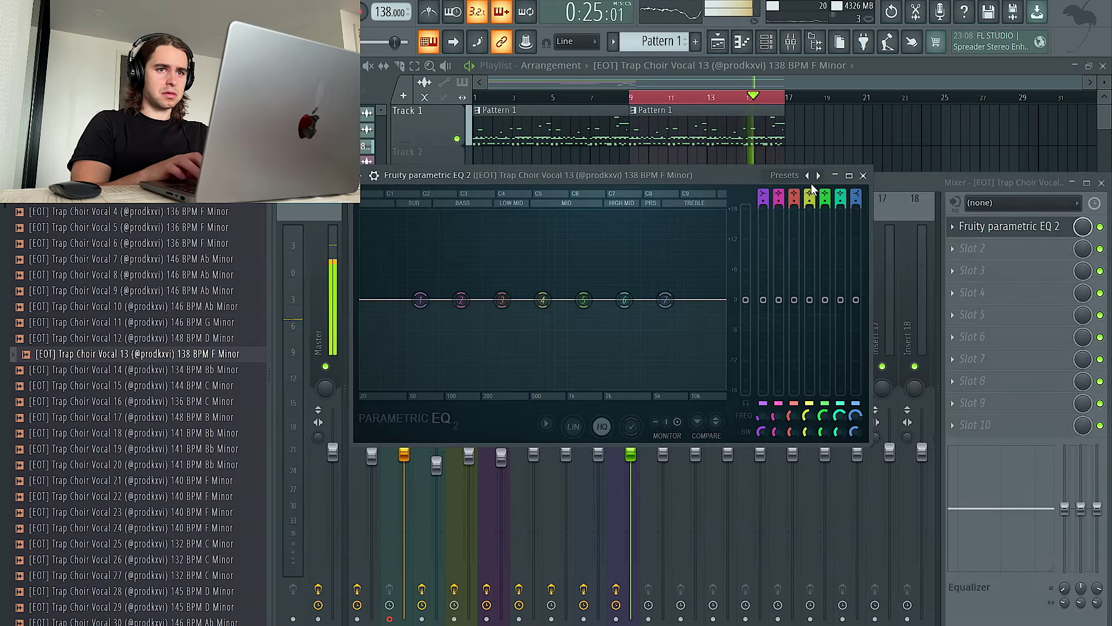
Step: Shape the choir vocal's EQ with a low cut on band 1 and a high cut on band 7
drag(728, 314, 598, 305)
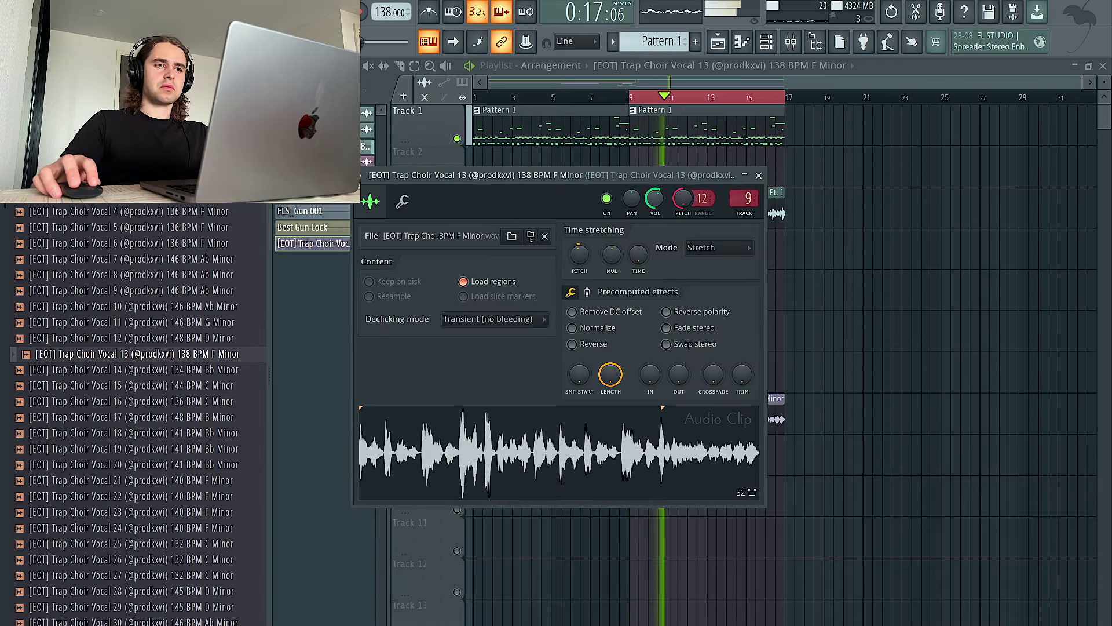
click(791, 46)
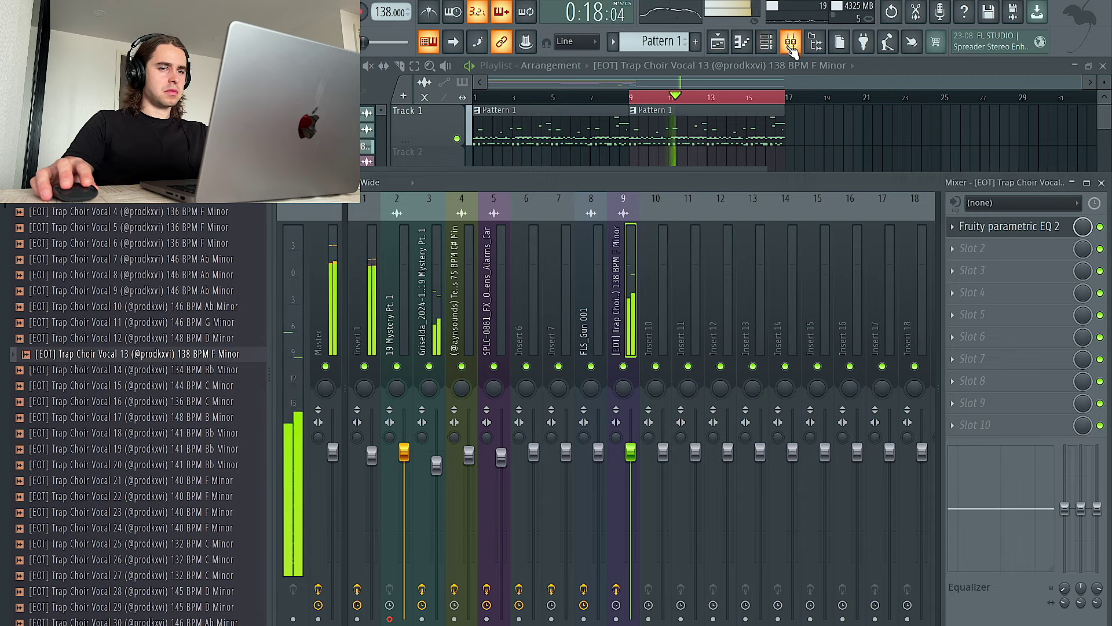
click(988, 231)
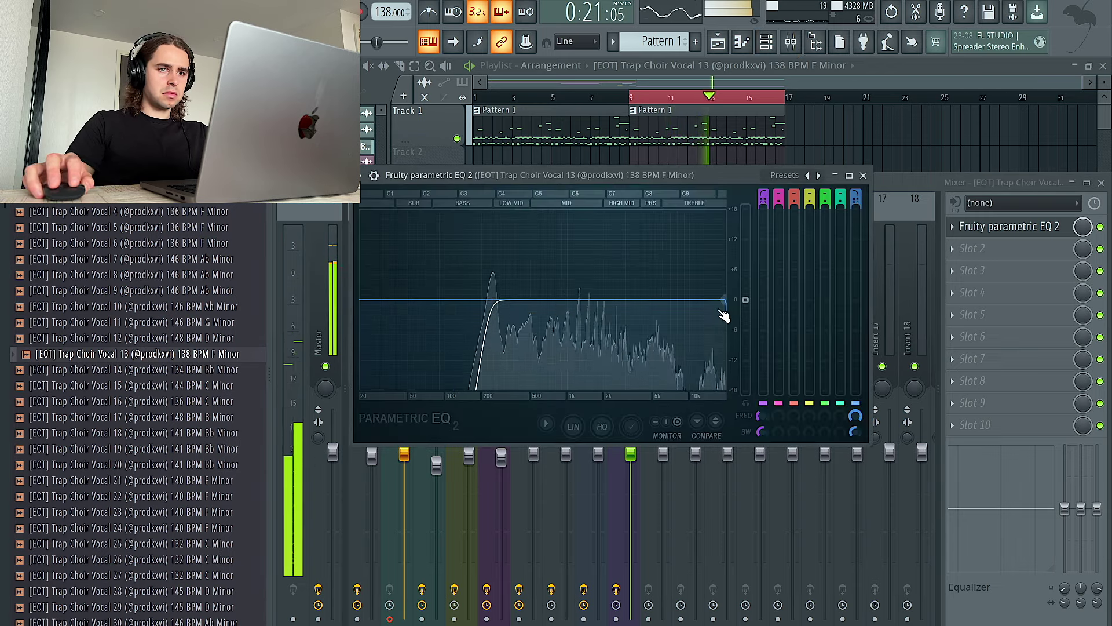
drag(721, 310, 689, 304)
drag(490, 302, 499, 301)
Step: Load RC-20 Retro Color in the choir vocal's third effect slot and audition [VE] presets such as Filtered Drum Break and Bright Crunchy Vocal
click(953, 271)
mouse_move(970, 289)
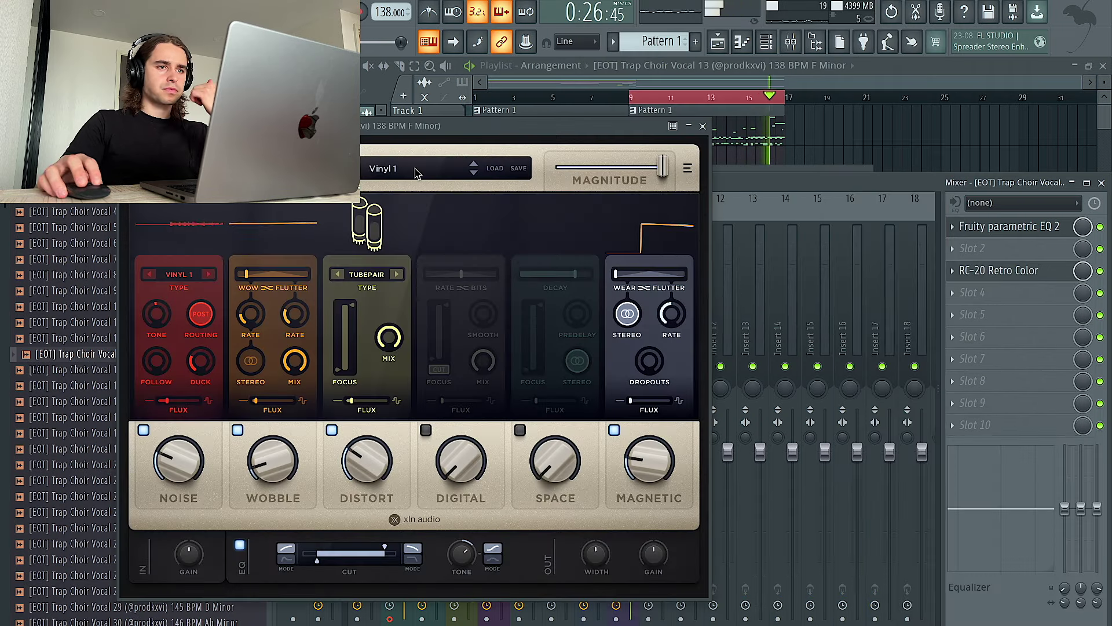
click(415, 172)
scroll(301, 301, up, 15)
click(300, 300)
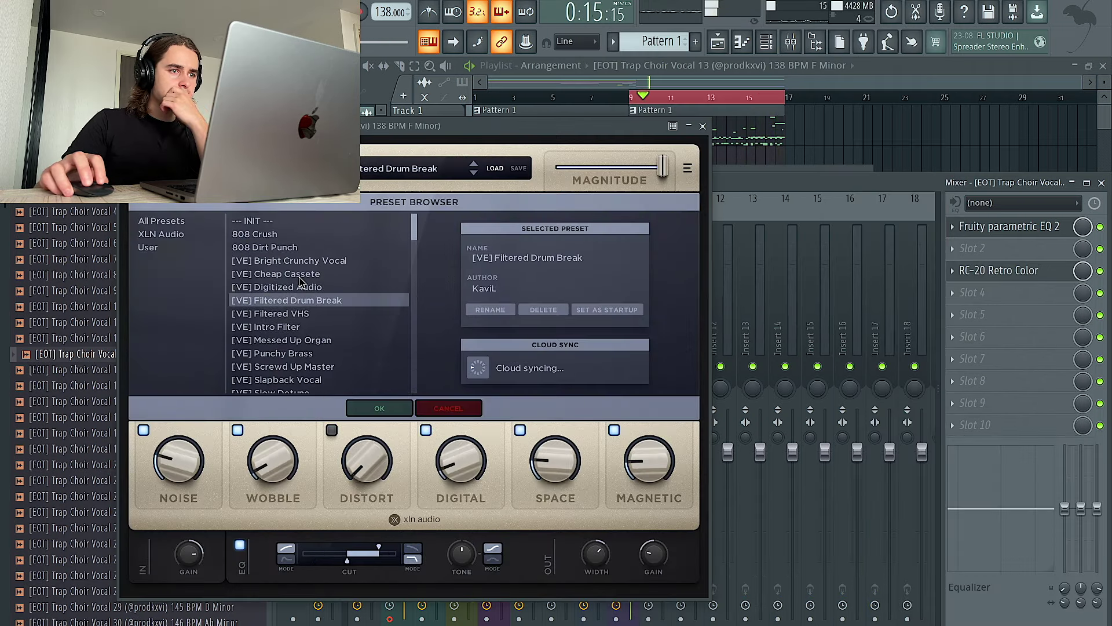
click(301, 275)
click(305, 265)
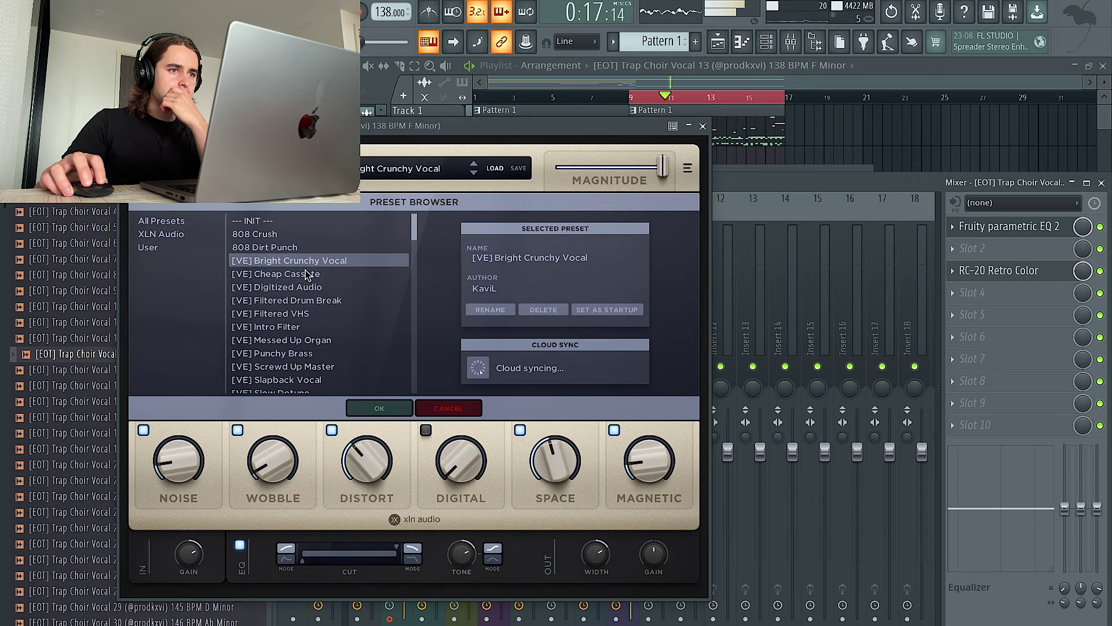
click(306, 275)
click(322, 366)
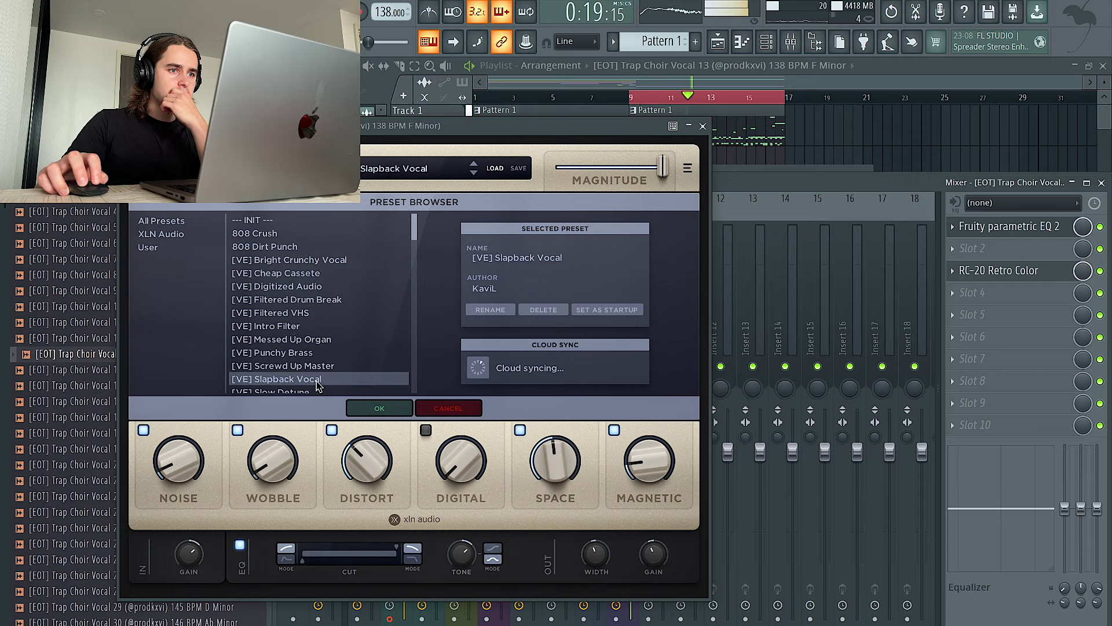
Step: Apply the [VE] Cheap Cassete preset to the choir vocal and turn off its Noise module
click(295, 262)
click(294, 273)
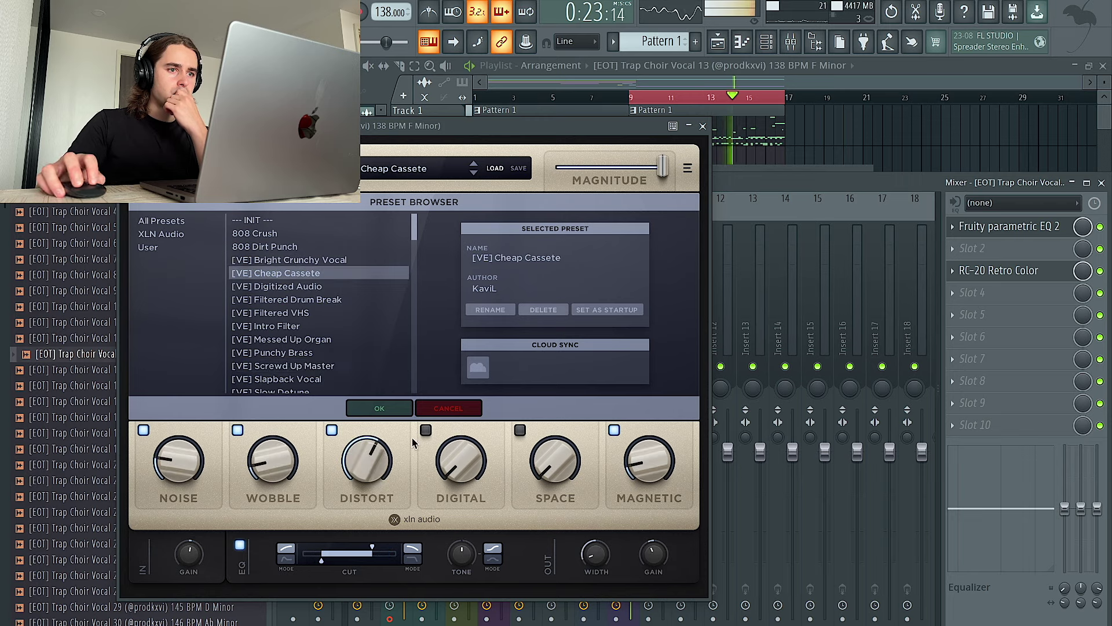
click(370, 411)
click(143, 430)
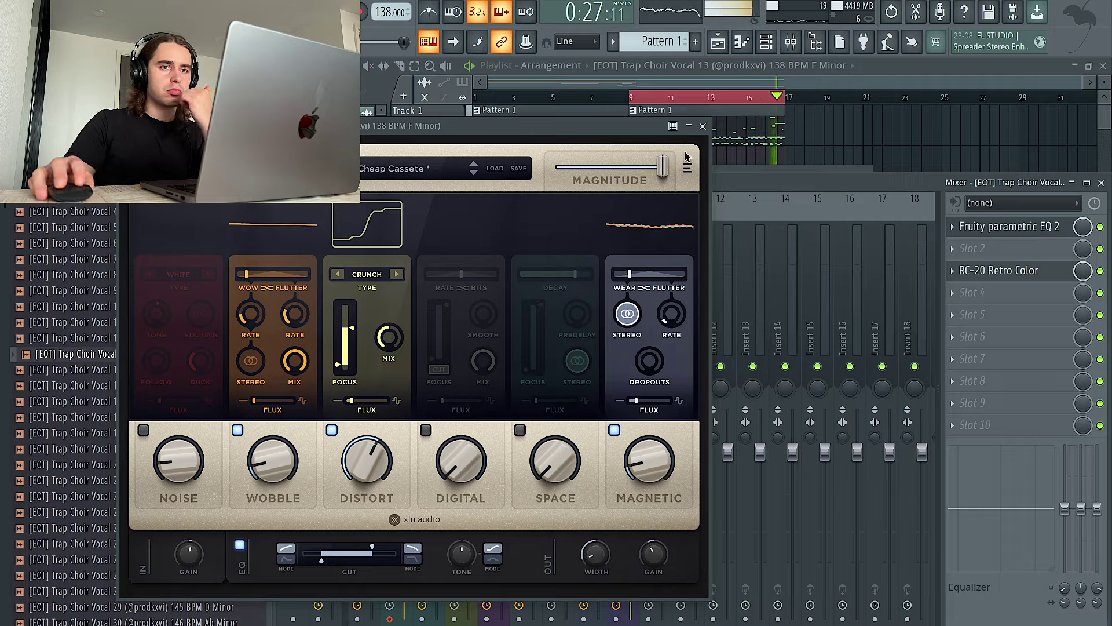
click(703, 126)
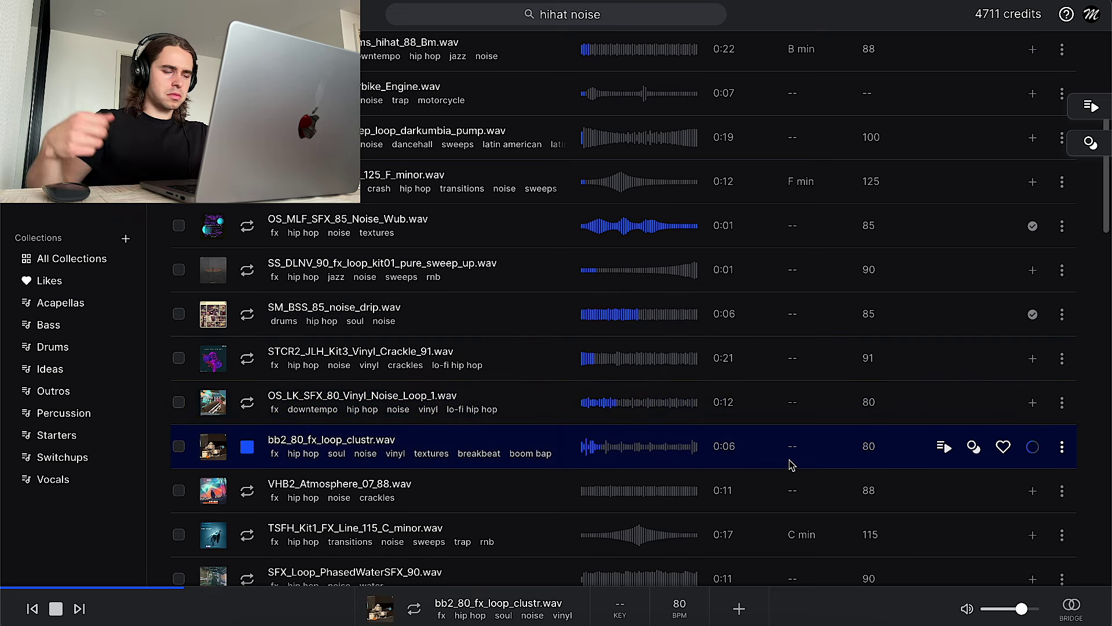
Step: Bring OS_MLF_SFX_85_Noise_Wub onto Track 6 and bb2_80_fx_loop_clustr onto Track 7 at bar 15 from Splice, returning to FL Studio
drag(510, 225, 809, 348)
key(super+Tab)
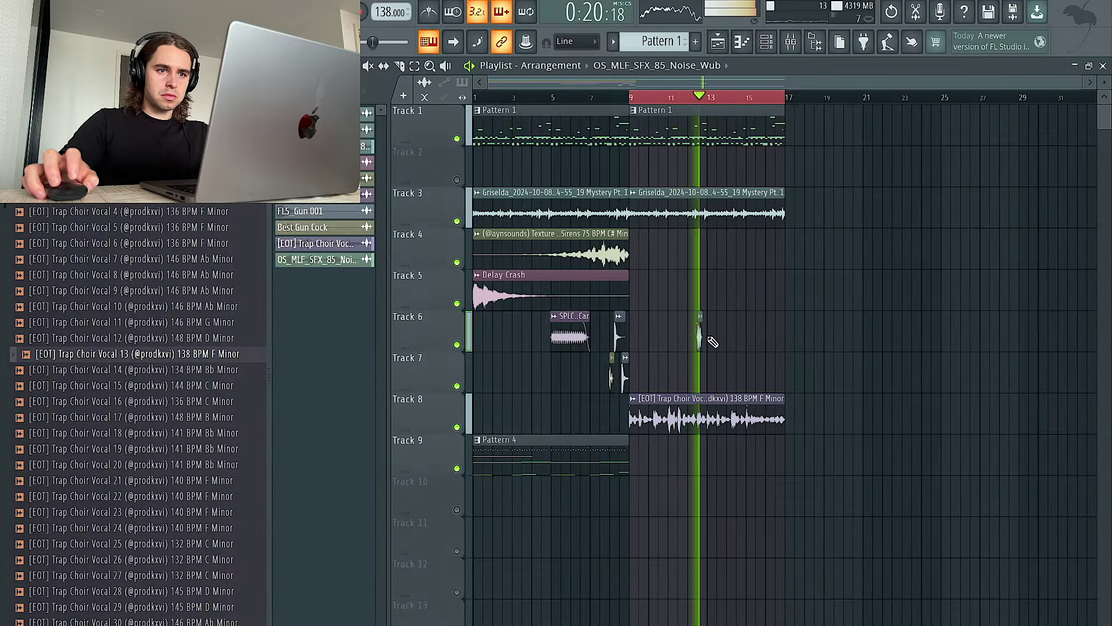
scroll(708, 342, up, 3)
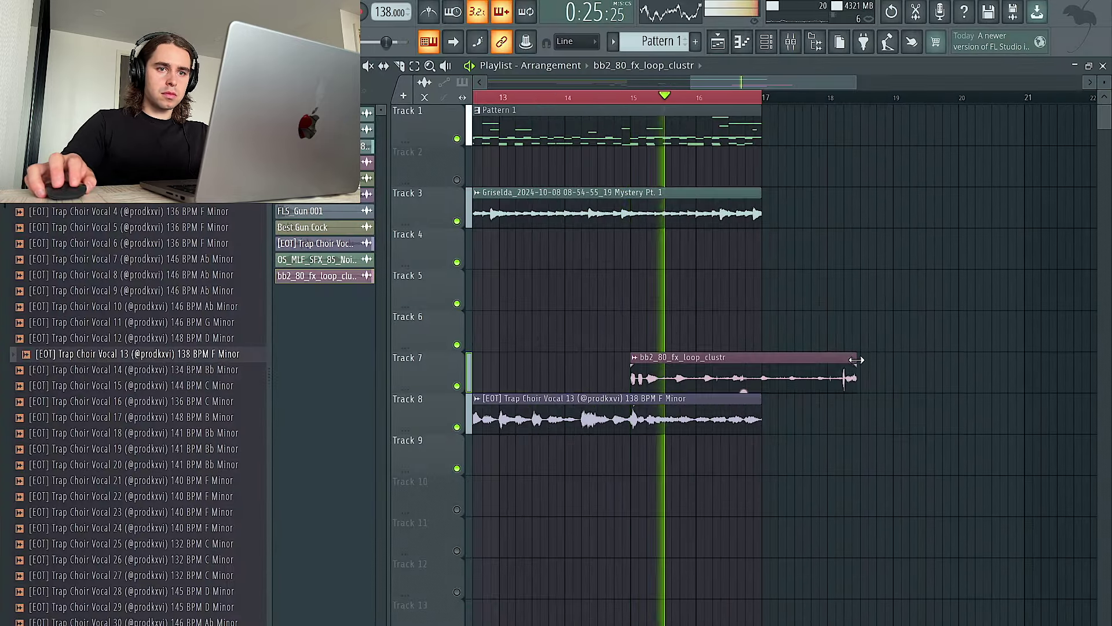
Step: Stretch the bb2_80_fx_loop_clustr clip on Track 7 to end at bar 19, and play from bar 13
drag(856, 360, 891, 360)
key(ctrl+z)
key(space)
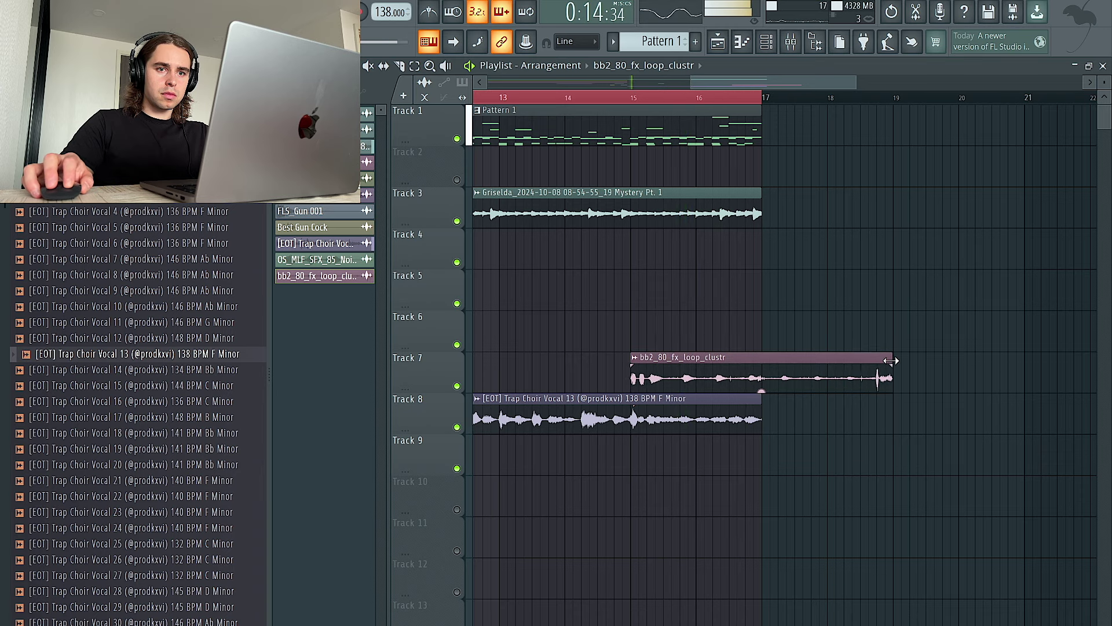
click(506, 102)
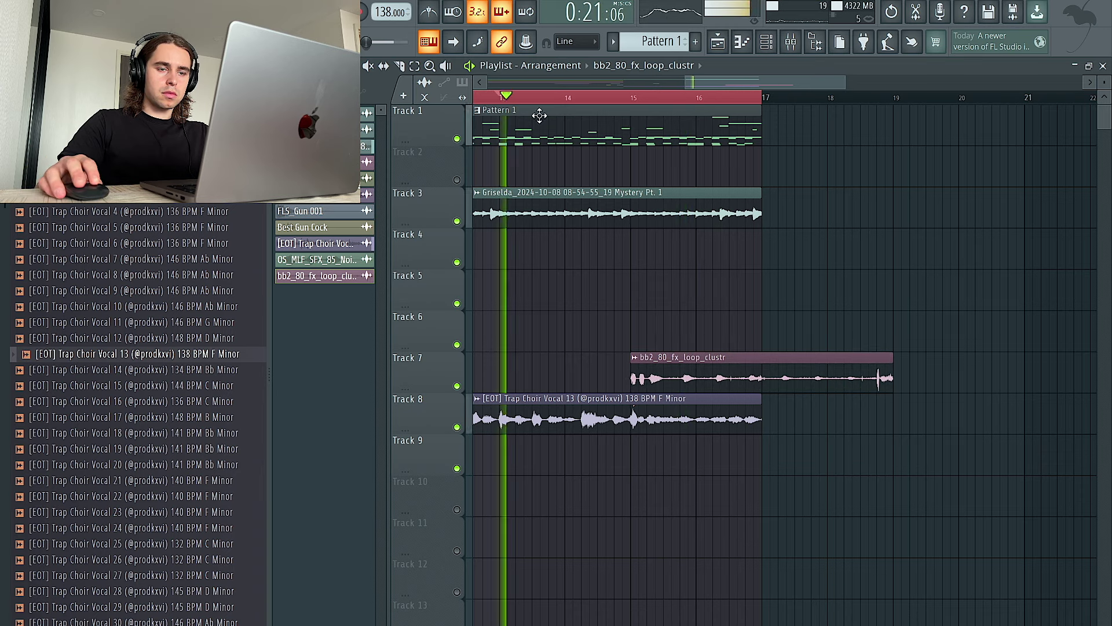
Step: Set the time stretching mode of bb2_80_fx_loop_clustr to Stretch and return to the full arrangement
double_click(713, 360)
click(737, 286)
click(742, 328)
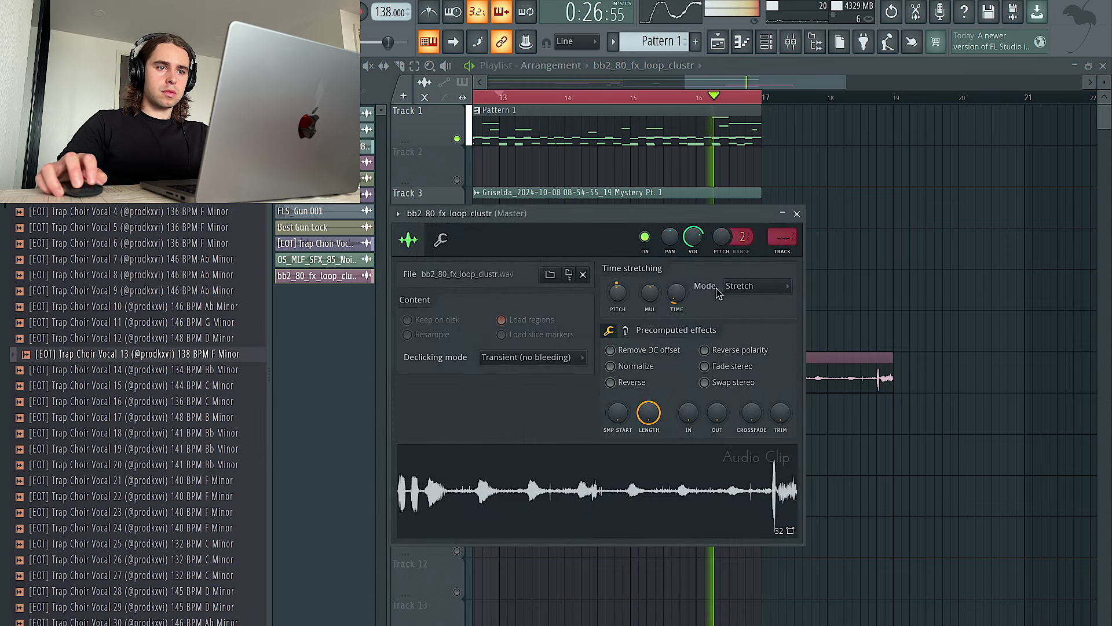
key(Escape)
scroll(883, 264, down, 5)
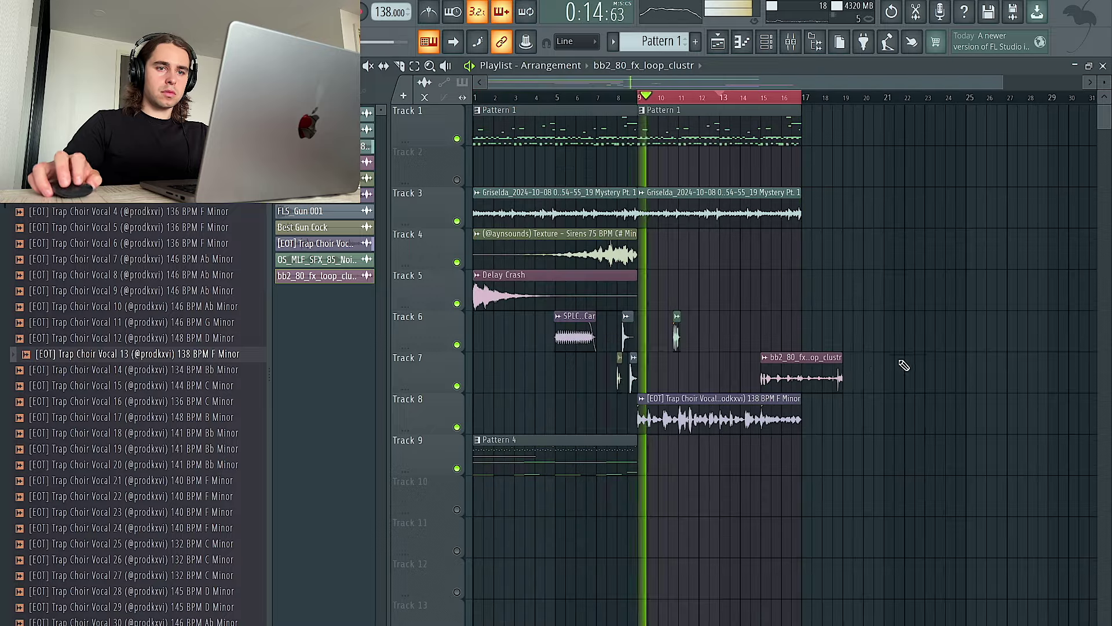
Step: Move bb2_80_fx_loop_clustr on Track 7 to bar 13 and place SM_BSS_85_noise_drip from Splice on Track 10 at bar 9 in FL Studio
drag(811, 377, 771, 377)
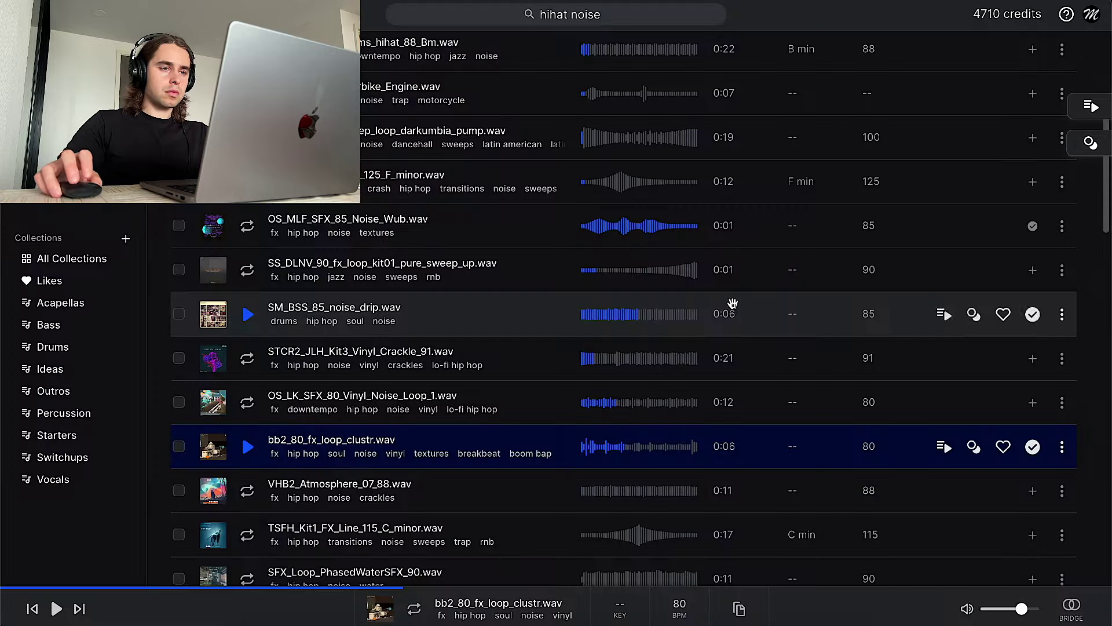
drag(631, 322, 784, 323)
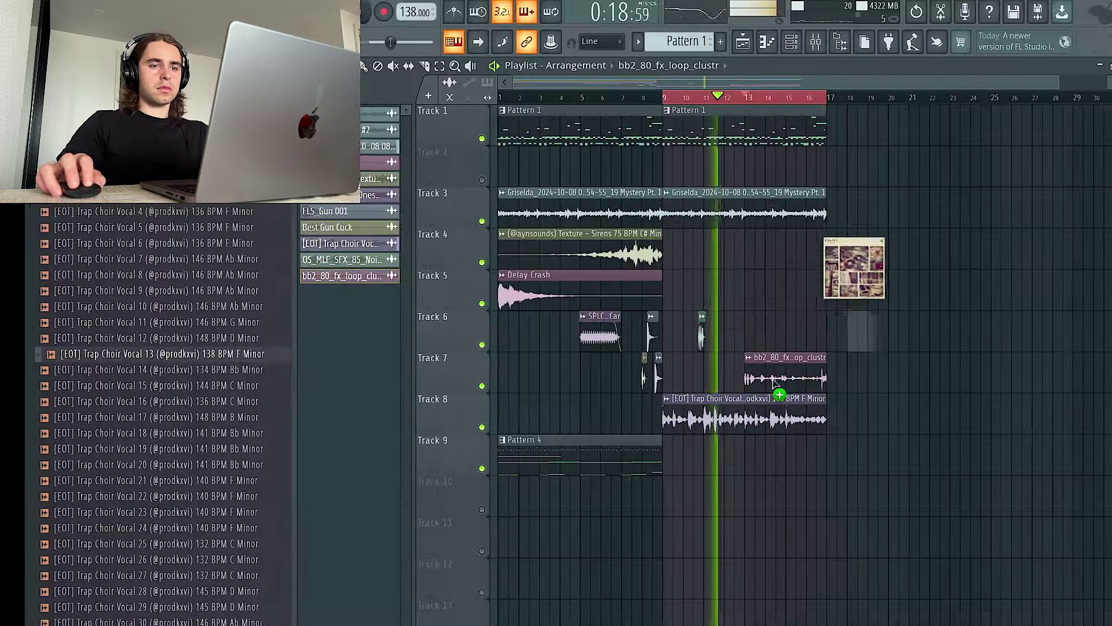
drag(776, 382, 696, 493)
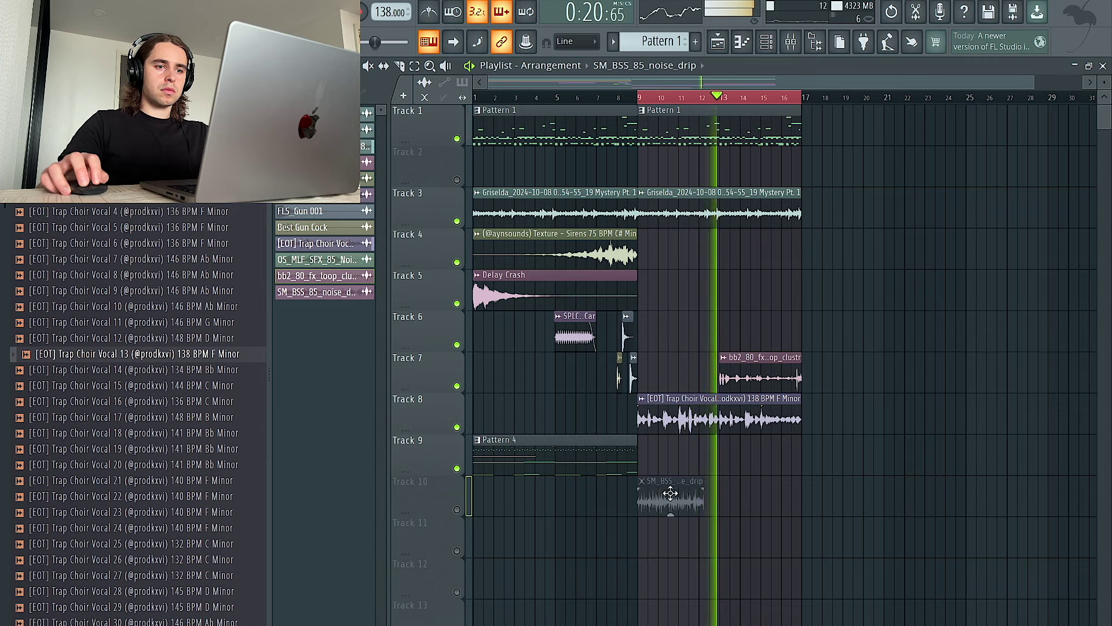
click(457, 509)
Step: Adjust the time stretching of SM_BSS_85_noise_drip so its Track 10 clip spans bars 9 to 13, and stop playback
double_click(669, 500)
drag(703, 287, 725, 620)
click(767, 625)
click(787, 580)
key(space)
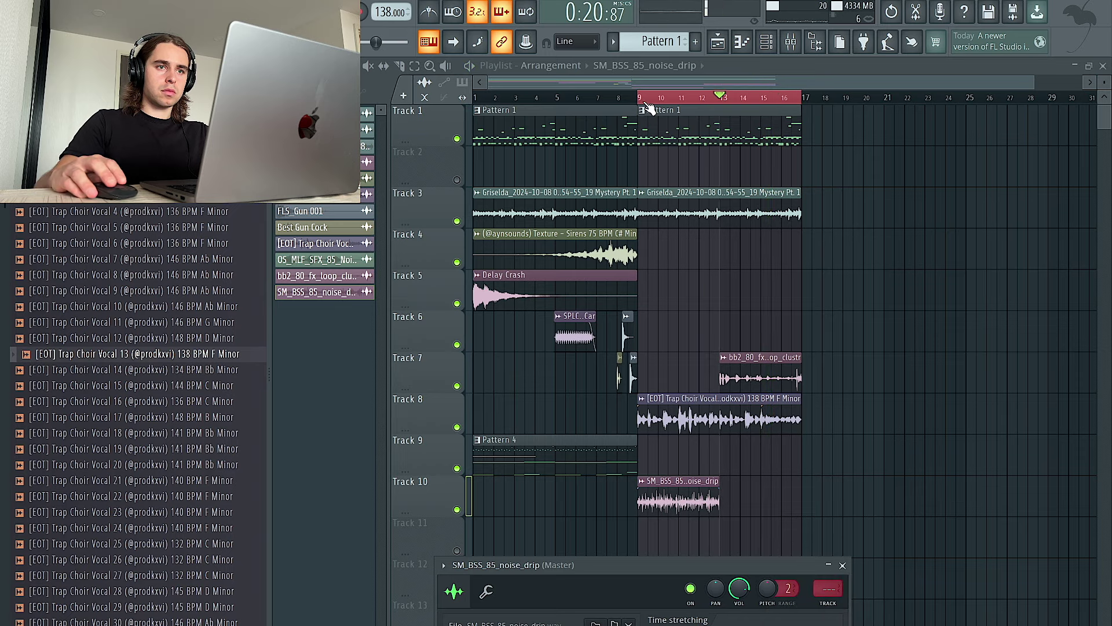
Step: Play the second section and adjust the channel settings of the bb2_80_fx_loop_clustr clip
key(space)
double_click(759, 376)
right_click(626, 306)
click(647, 311)
key(Escape)
Step: Lower the channel volume of SM_BSS_85_noise_drip slightly
double_click(659, 499)
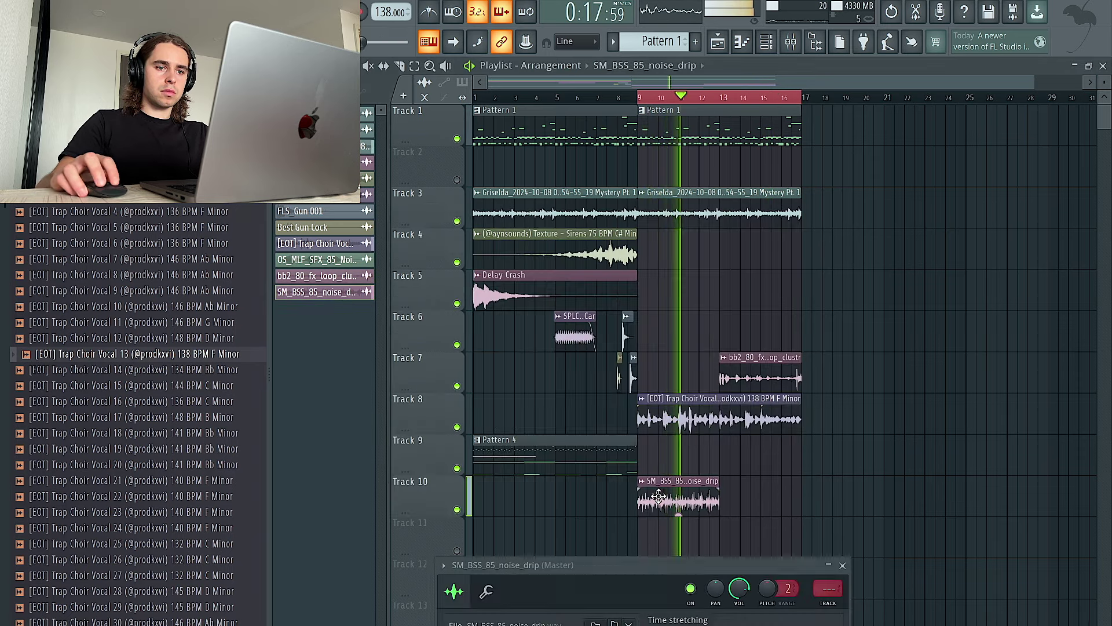
drag(738, 589, 739, 594)
key(Escape)
Step: Duplicate SM_BSS_85_noise_drip on Track 10 to bar 17, and delete both of its clips from the track
drag(765, 498, 698, 513)
key(ctrl+b)
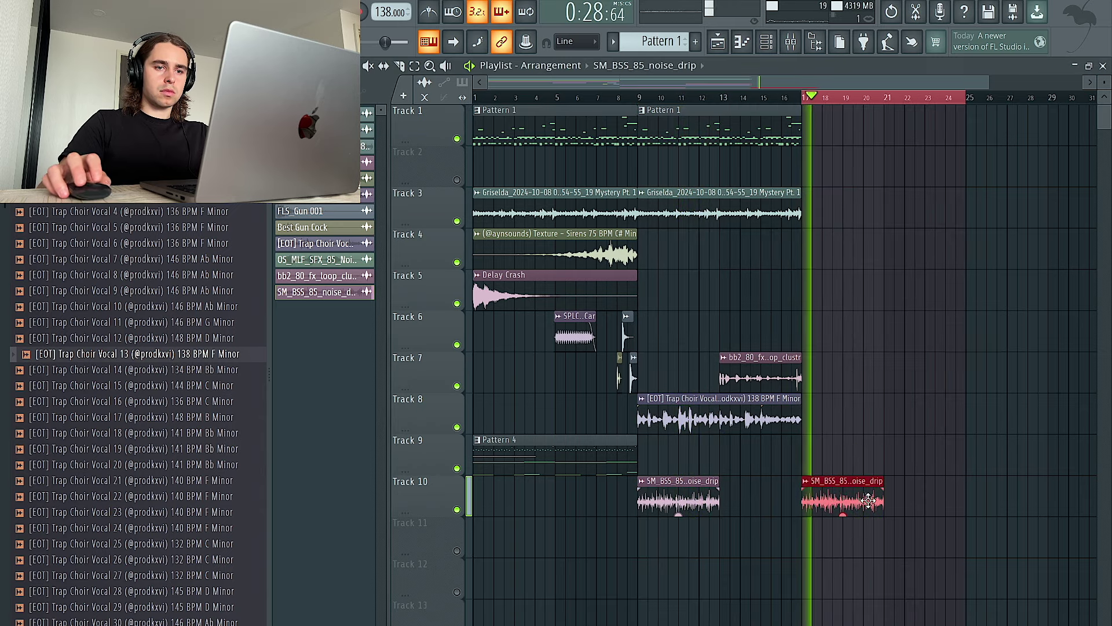
key(ctrl+d)
scroll(845, 501, up, 2)
right_click(913, 603)
right_click(724, 595)
scroll(727, 592, down, 2)
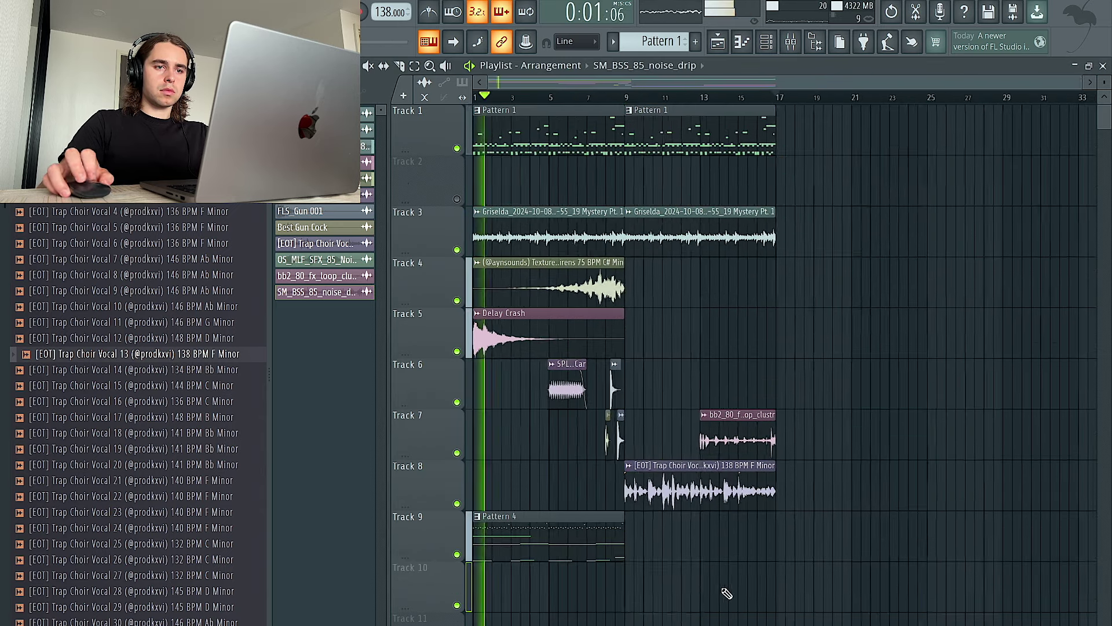
scroll(666, 471, down, 2)
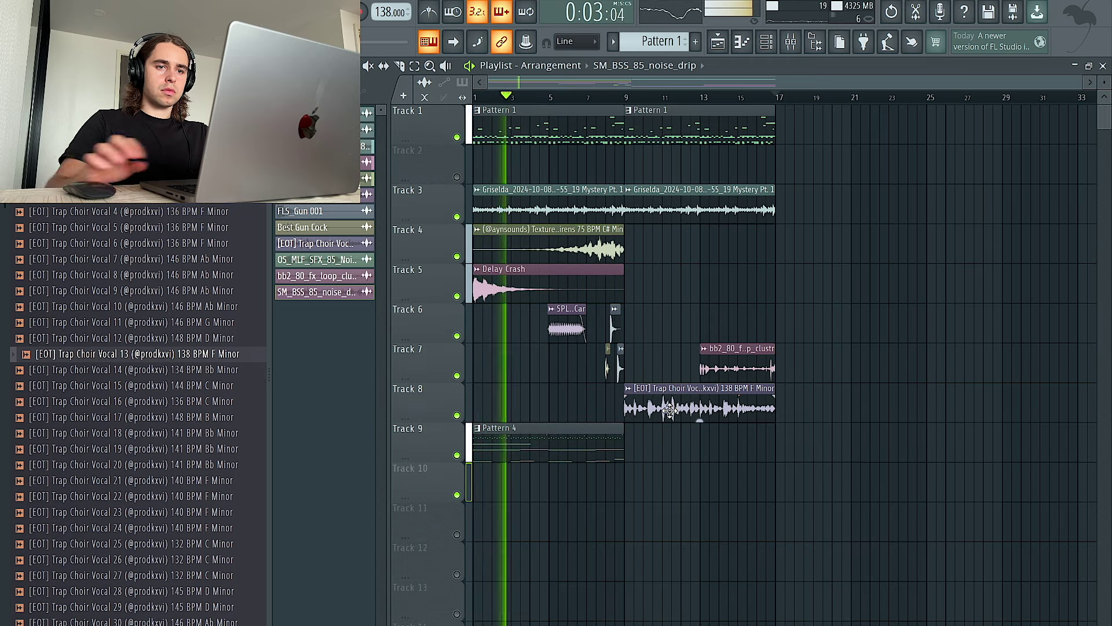
Step: Move the bb2_80_fx_loop_clustr clip on Track 7 to bar 4, and slice it at bar 5 with the remainder on Track 8
drag(735, 362, 565, 362)
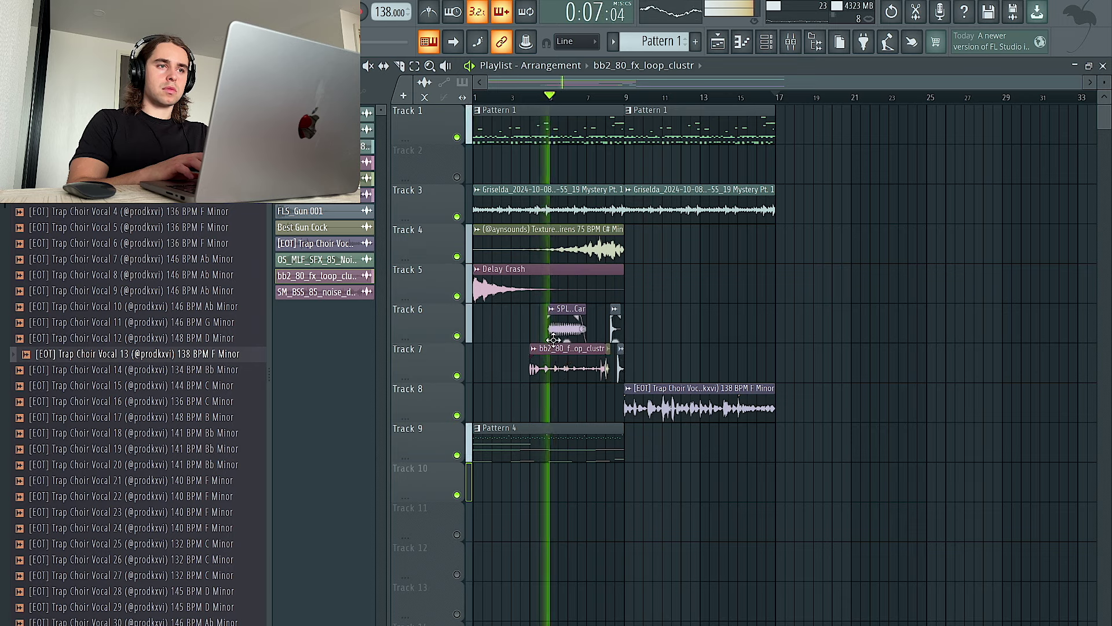
click(400, 66)
drag(550, 346, 577, 417)
Step: Copy the short bb2_80_fx_loop_clustr slice at bar 4 to bar 12 on Track 7, and play from bar 7
click(321, 66)
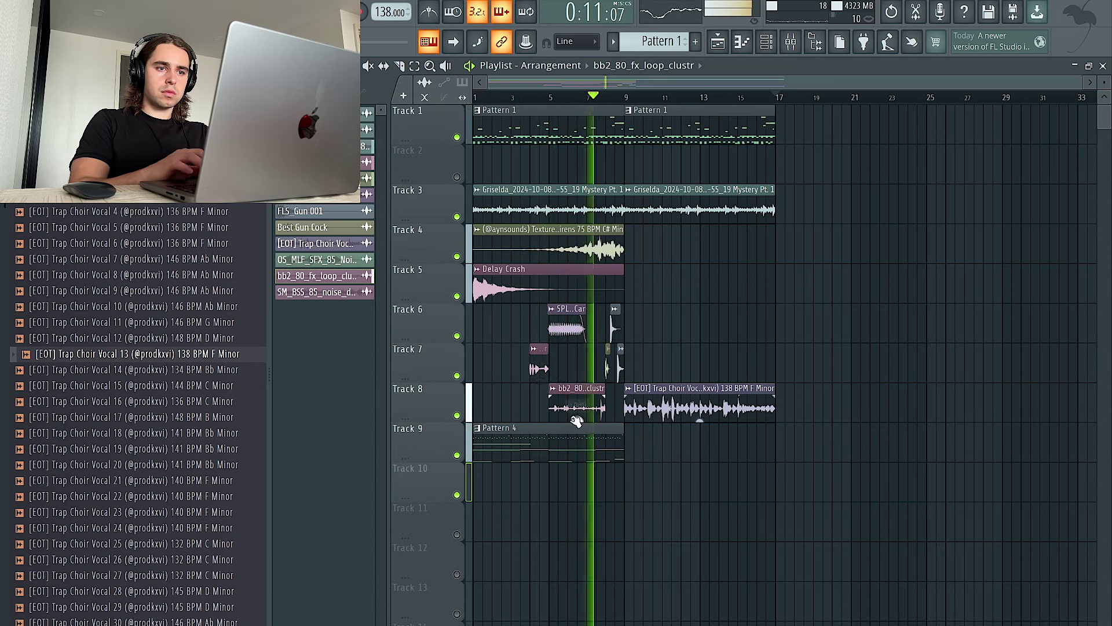
drag(539, 369, 689, 370)
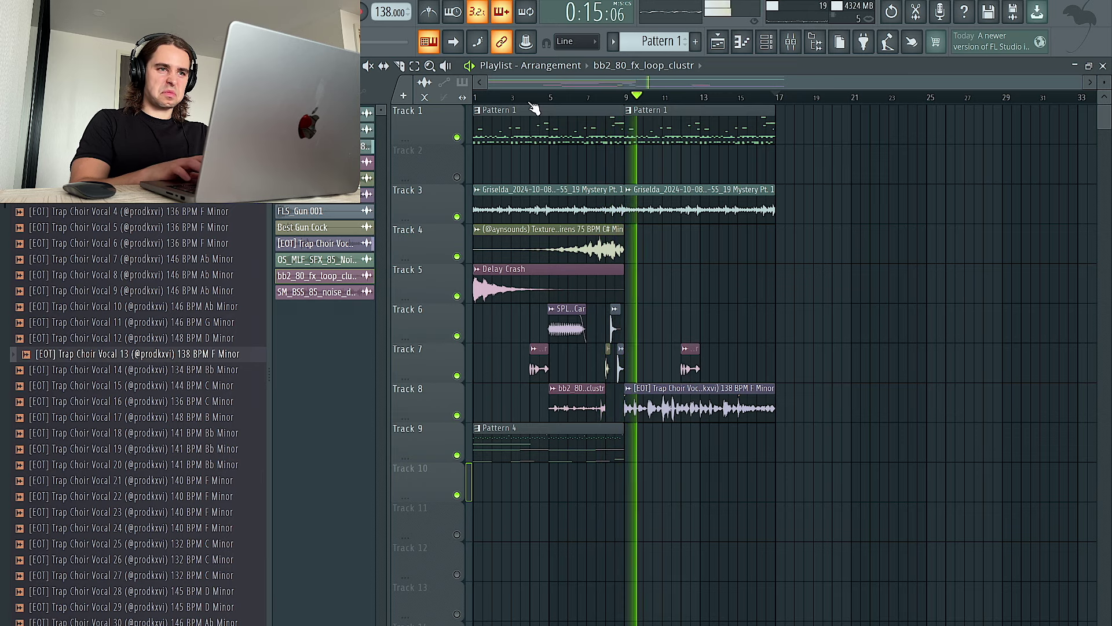
click(588, 98)
Step: Cut the end off the first Pattern 1 clip before bar 9, and trim the bb2_80_fx_loop_clustr piece on Track 8 to start at bar 7
scroll(598, 407, up, 3)
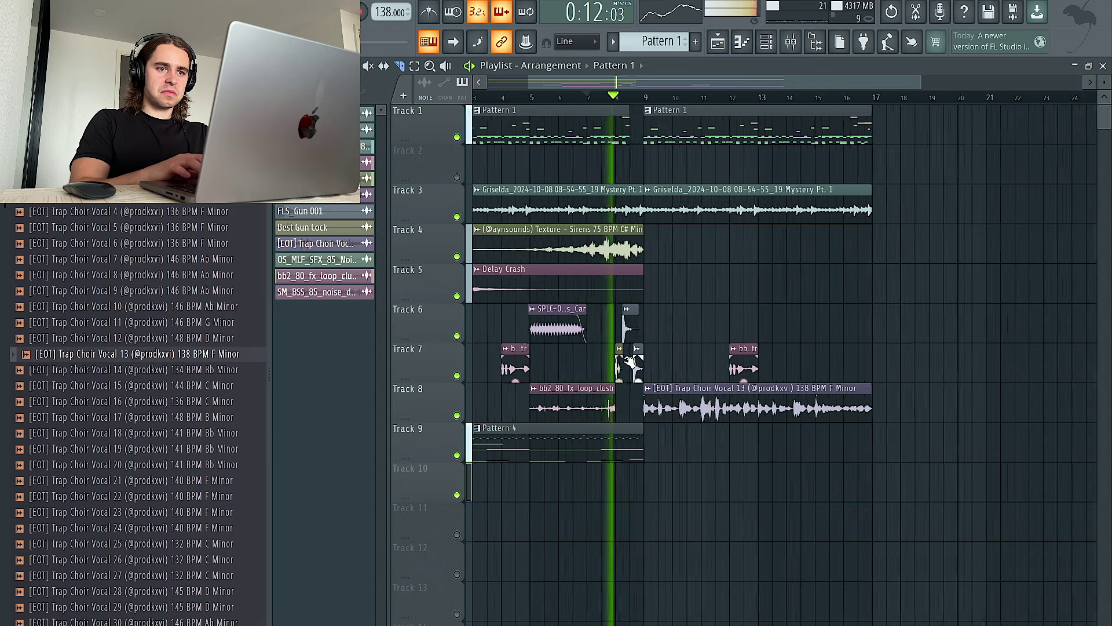
drag(592, 402, 578, 418)
key(Delete)
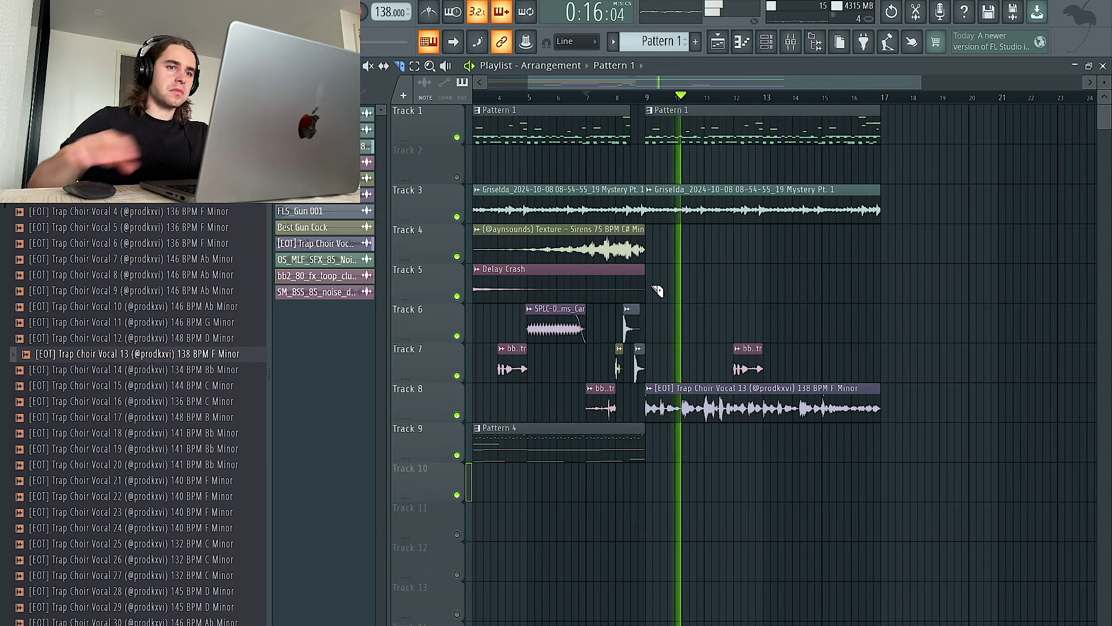
Step: Duplicate the Delay Crash clip on Track 5 to bar 9
click(469, 283)
key(ctrl+b)
click(322, 66)
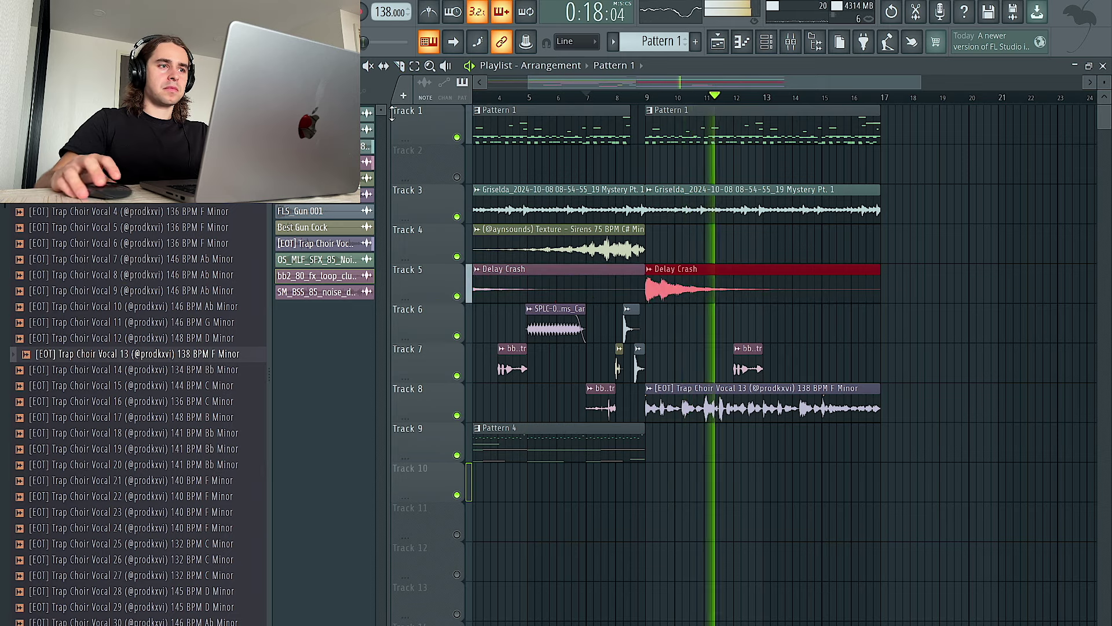
Step: Duplicate all clips of bars 9 to 17 to bar 17, and delete the bb2_80_fx_loop_clustr slice at bar 12 on Track 7
scroll(834, 426, down, 3)
drag(859, 461, 639, 109)
key(ctrl+b)
scroll(794, 265, down, 2)
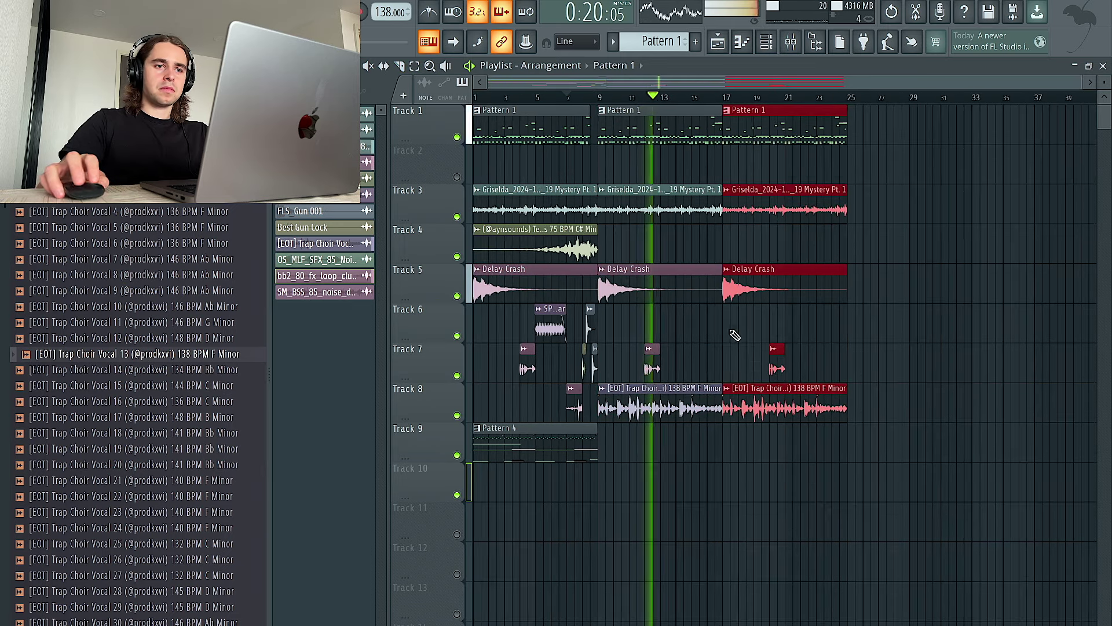
right_click(653, 365)
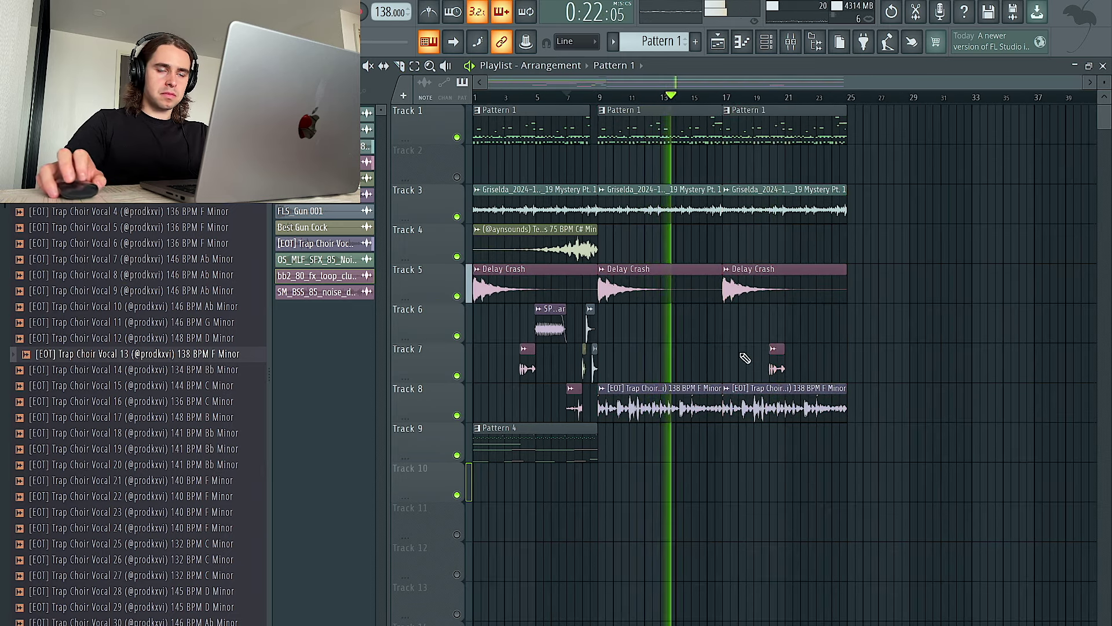
Step: Duplicate the Sirens texture clip on Track 4 to bars 9 and 17, and check its channel settings
click(577, 237)
drag(649, 246, 521, 241)
key(ctrl+b)
key(ctrl+b)
double_click(678, 249)
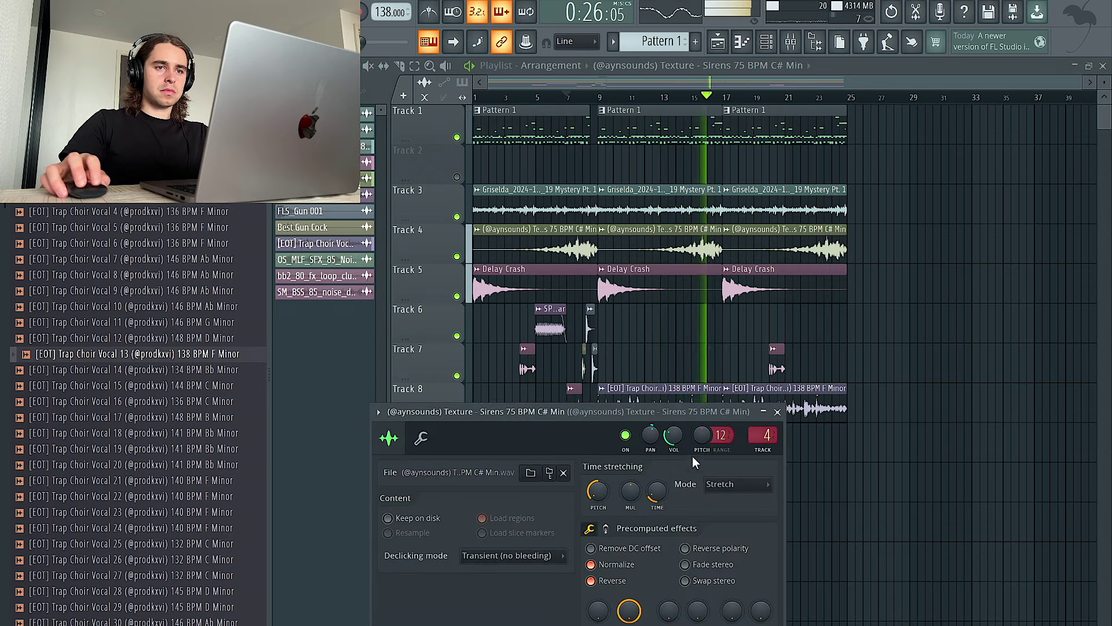
key(Escape)
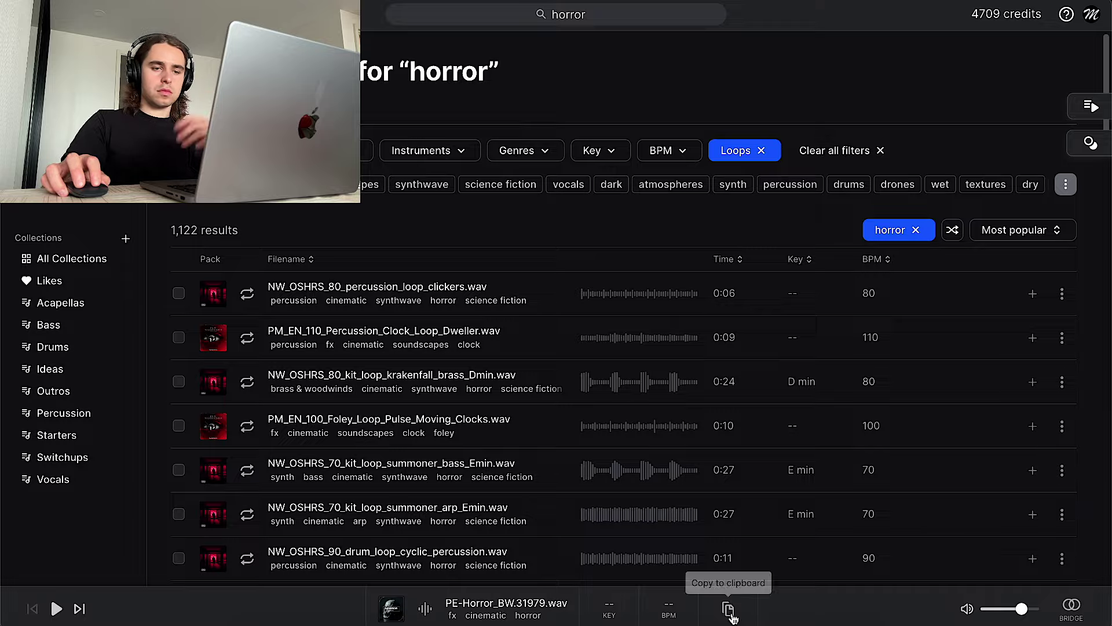
Step: Place PE-Horror_BW.31979 from Splice on Track 10 near bar 10.5 in FL Studio, and set its time stretching mode to Stretch
drag(735, 615, 814, 490)
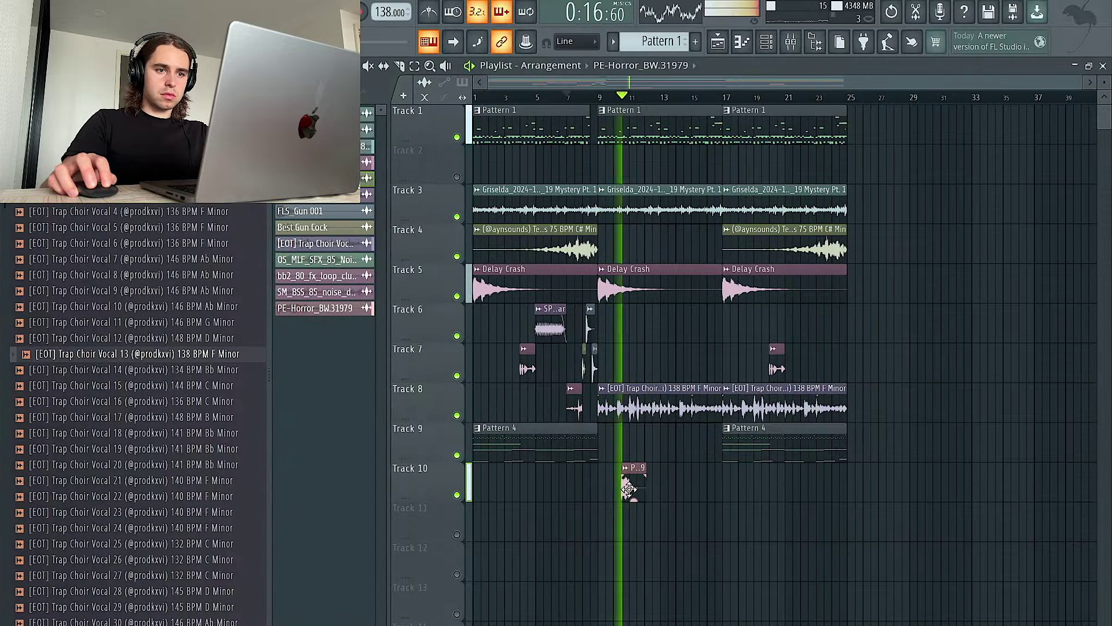
scroll(628, 490, up, 2)
double_click(633, 488)
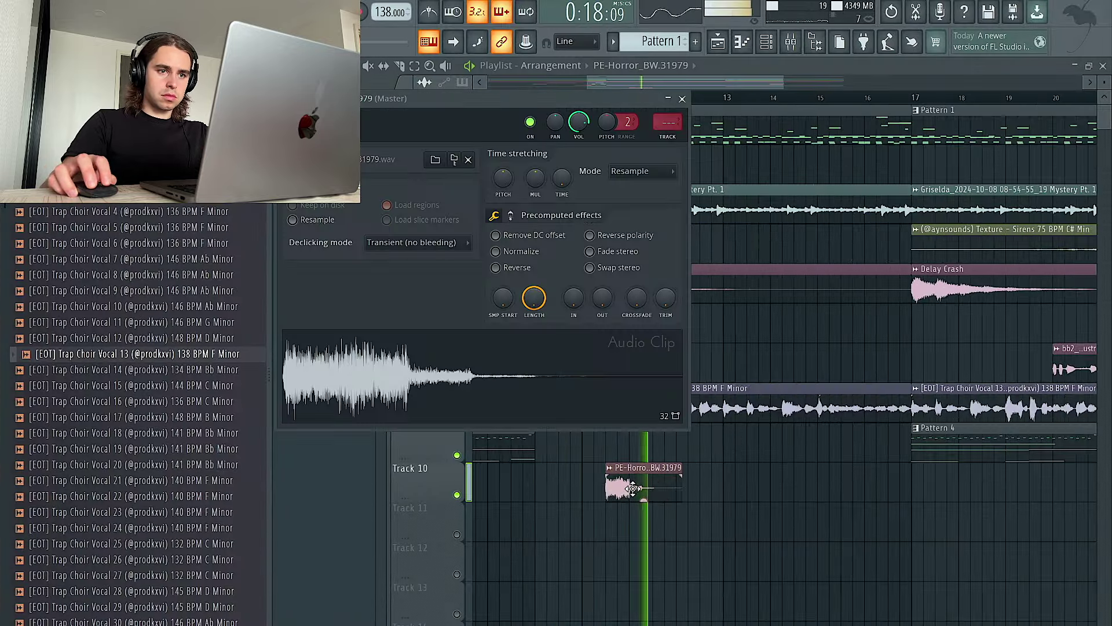
drag(563, 185, 562, 191)
click(635, 172)
click(624, 213)
Step: Repeat the PE-Horror_BW.31979 clip near bar 14.5 on Track 10, and route its channel to mixer track 10
click(798, 487)
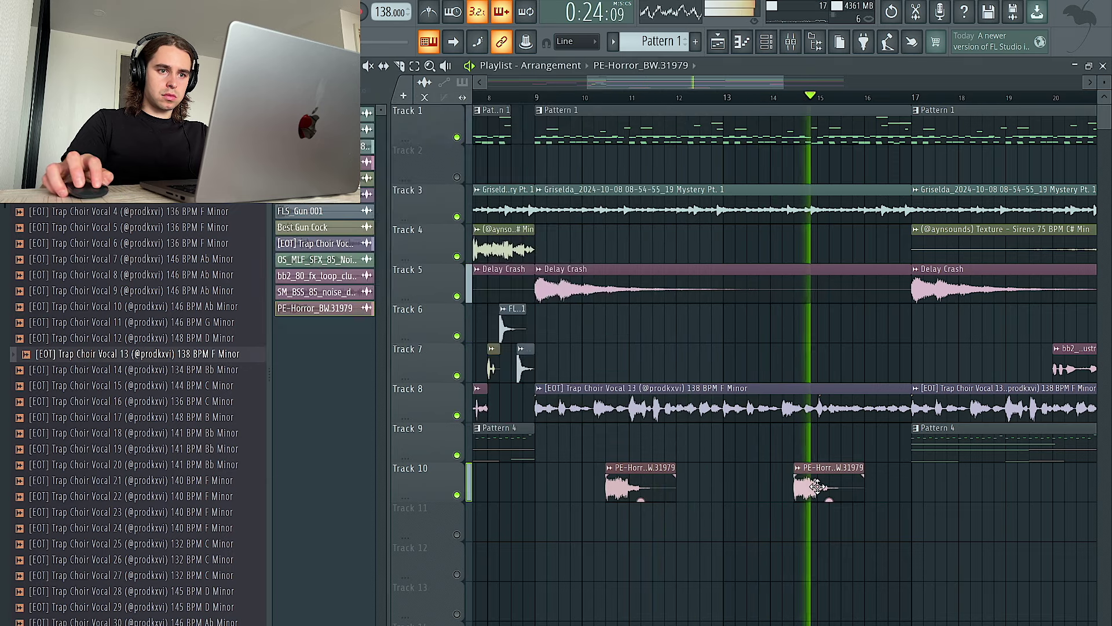
double_click(798, 487)
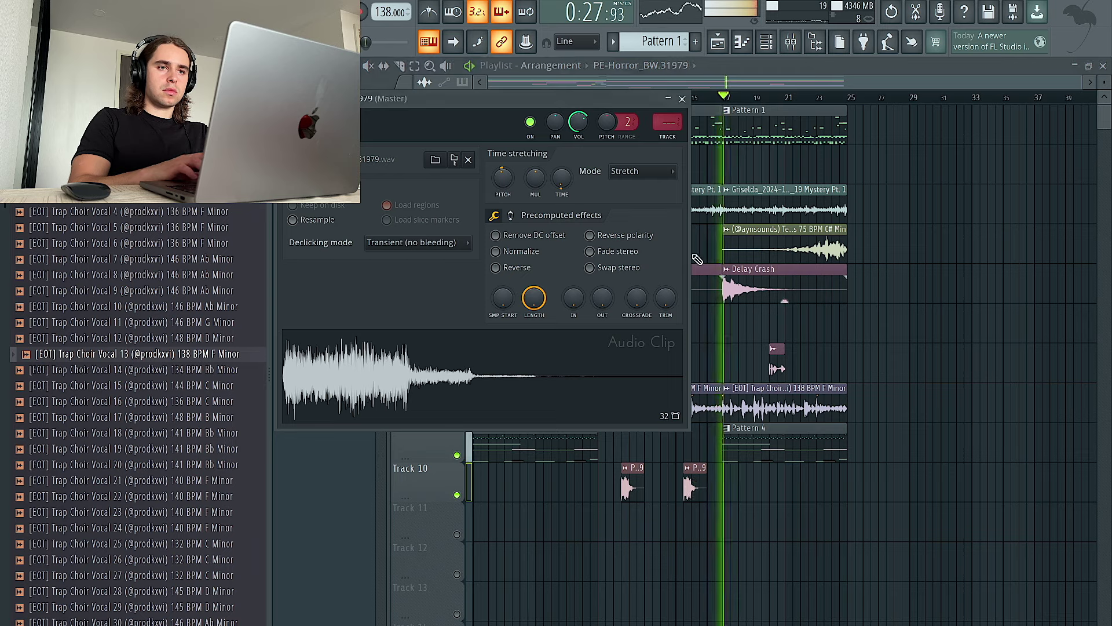
click(667, 137)
Step: Load Fruity Delay 3 with the Ping pong preset in the first effect slot of the PE-Horror_BW.31979 mixer track
click(998, 227)
mouse_move(996, 241)
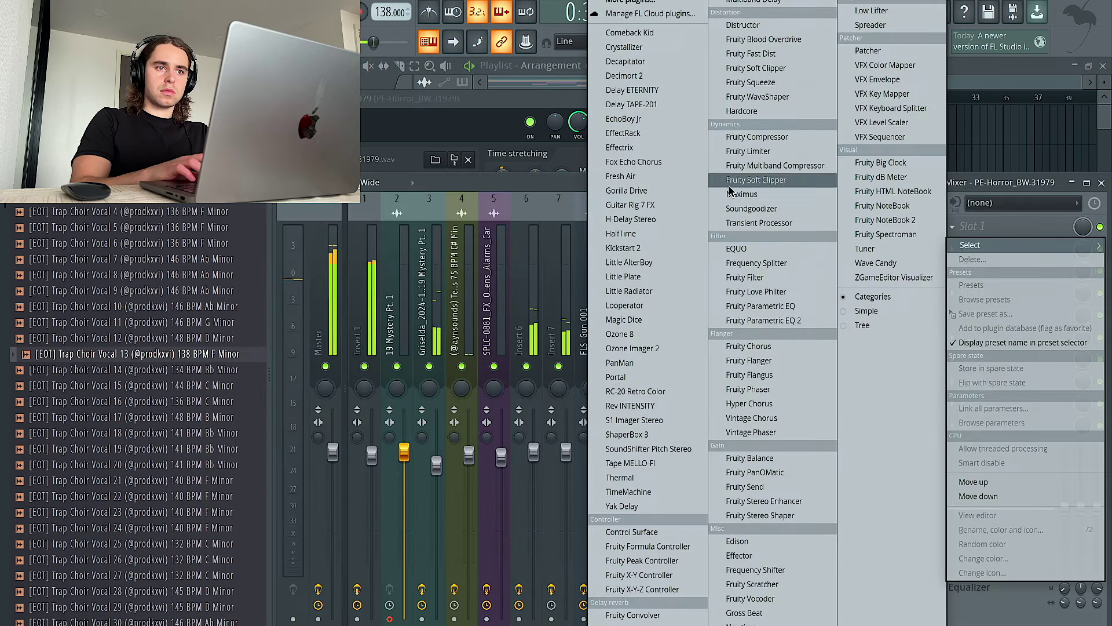
click(633, 625)
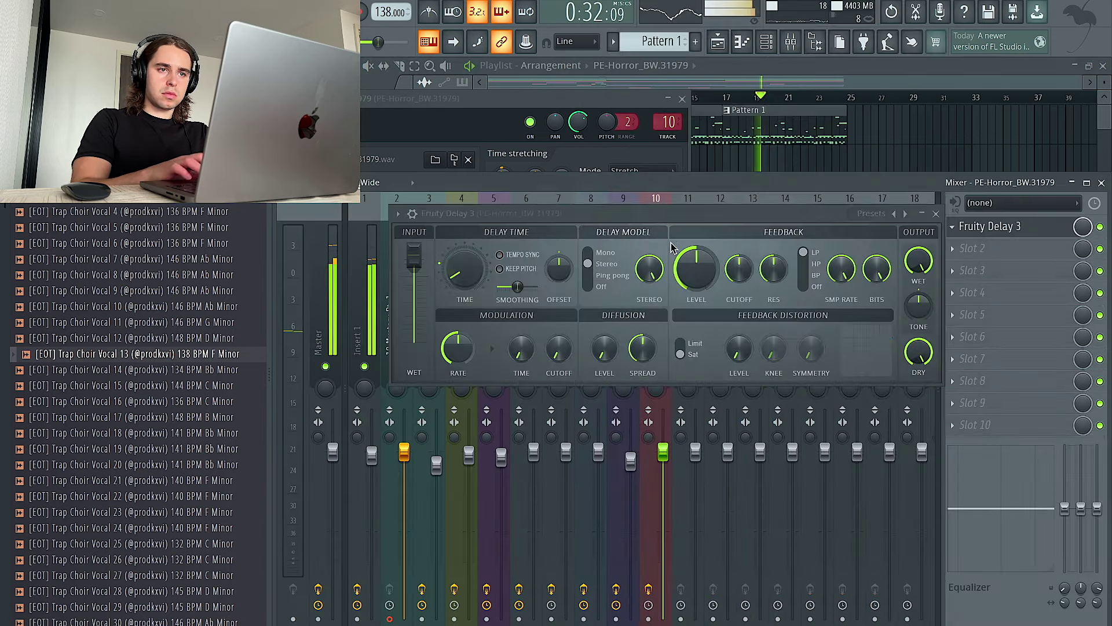
click(906, 215)
click(918, 295)
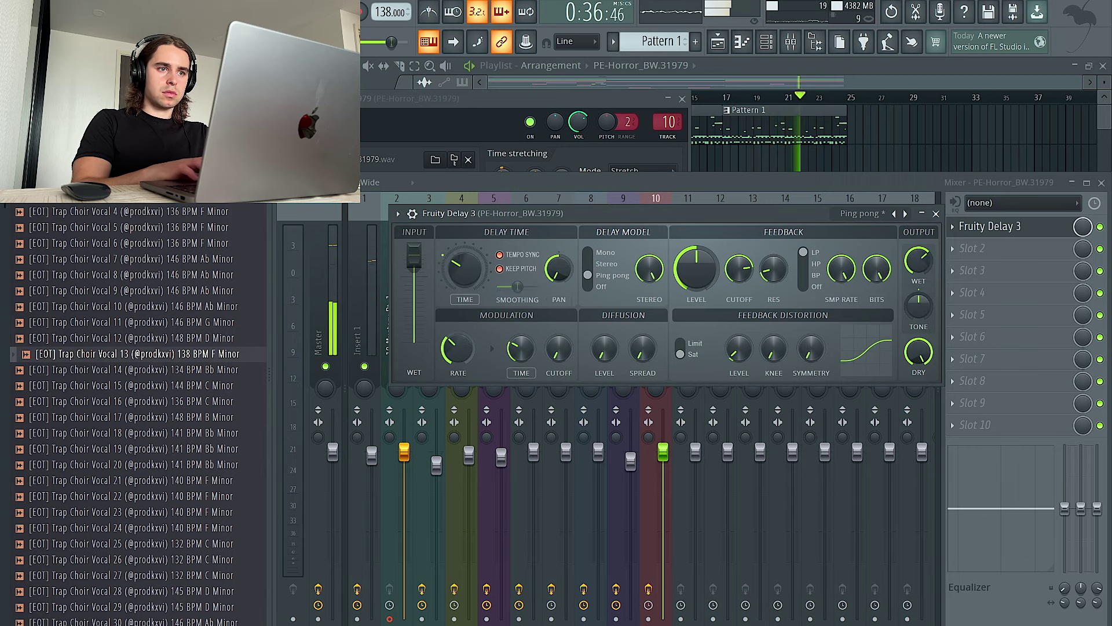
key(F5)
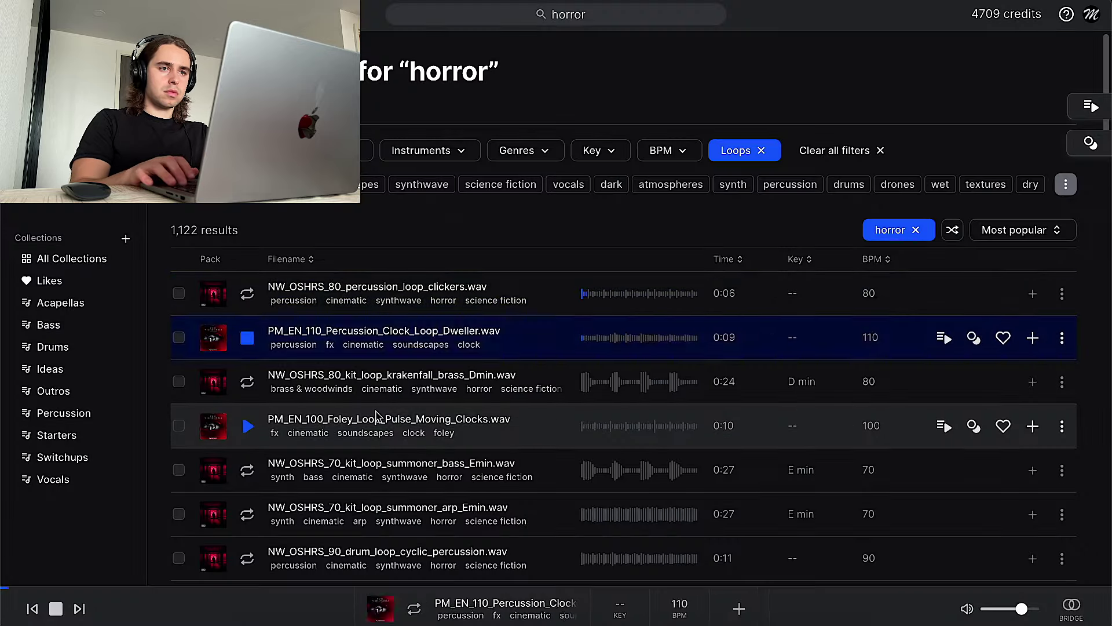
Step: Preview the horror loops on Splice and get PM_EN_90_Instrument_Piano_Loop_The_End_Em
key(Down)
key(Down)
key(Down)
key(Down)
key(Down)
key(Down)
scroll(377, 417, down, 6)
key(Down)
scroll(377, 417, down, 2)
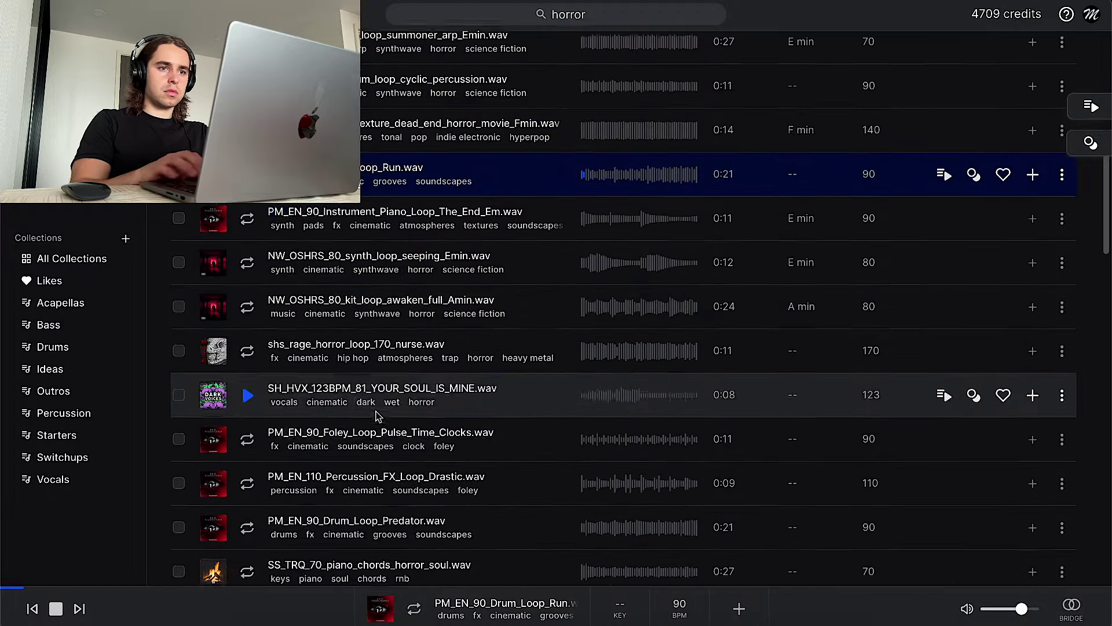
key(Down)
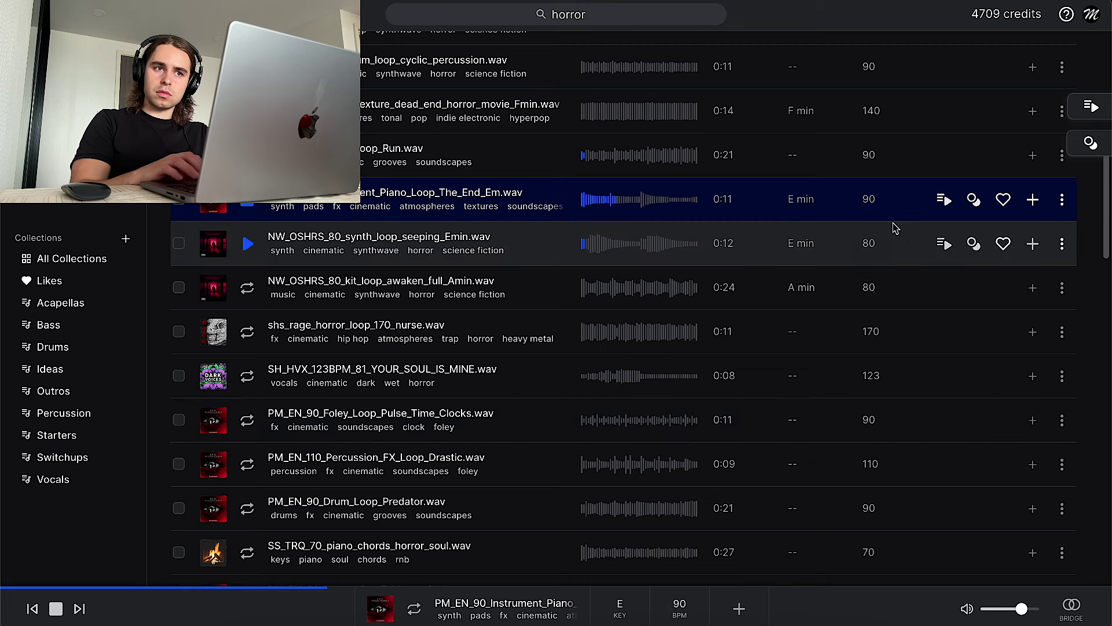
click(1033, 200)
Step: Preview further horror loops on Splice, get NW_OSHRS_80_synth_loop_seeping_Emin, and return to FL Studio
key(Down)
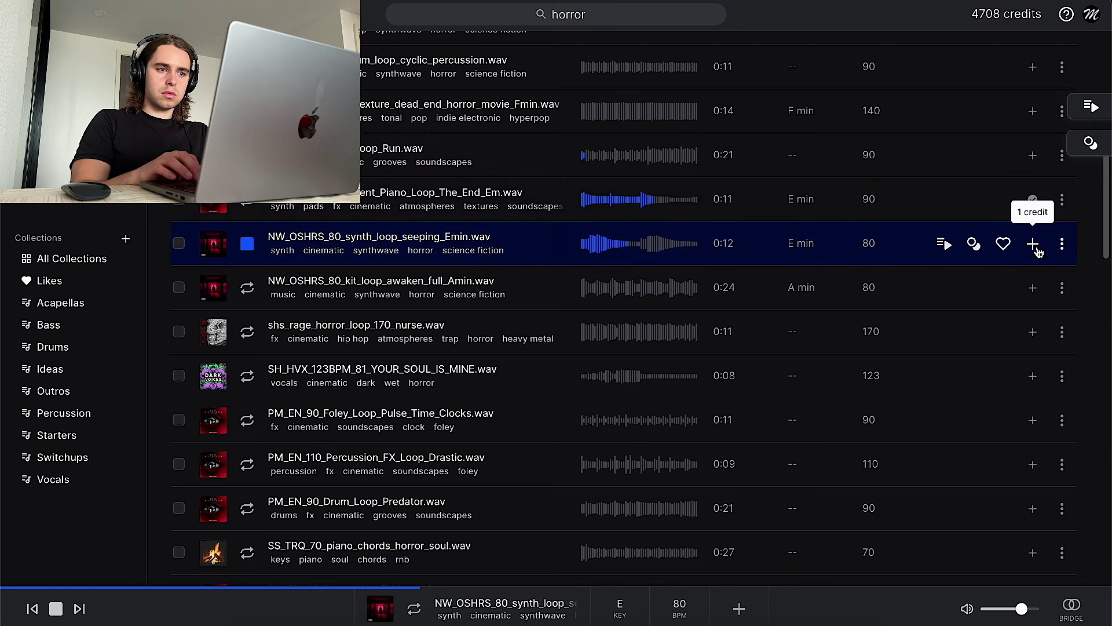
key(Down)
key(Down)
key(Down)
key(Down)
key(Down)
key(Down)
key(Down)
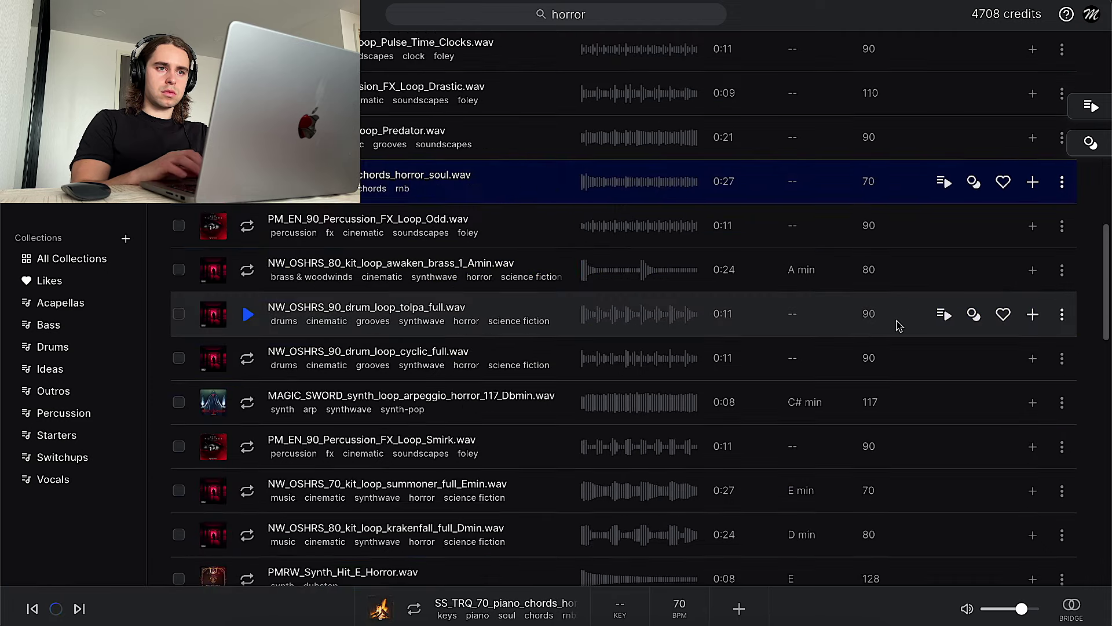
scroll(898, 325, up, 5)
scroll(984, 174, up, 2)
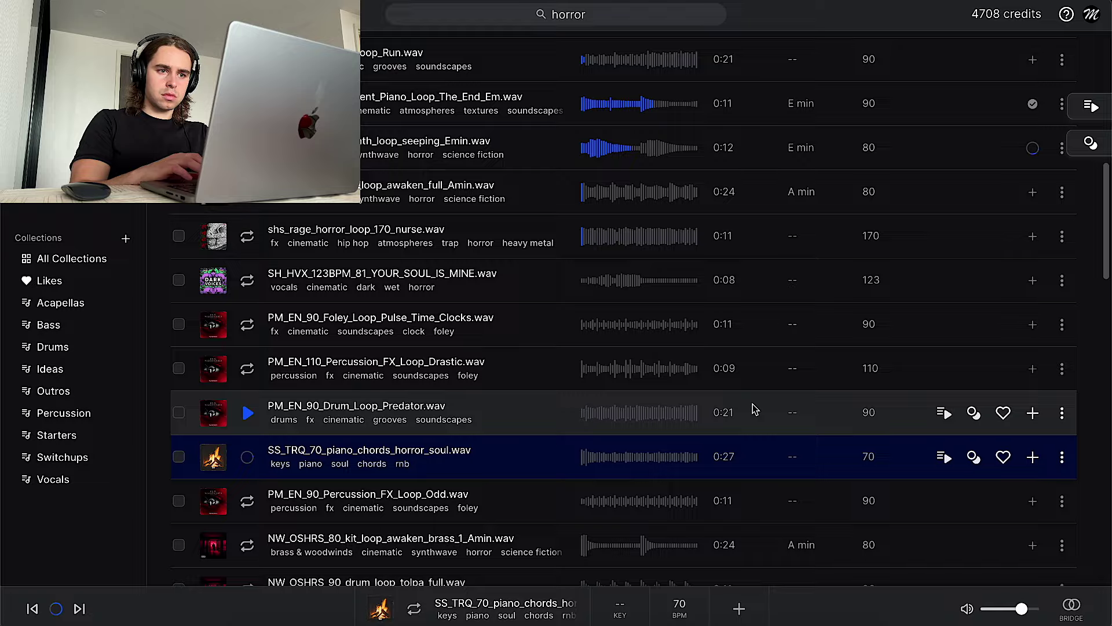
key(ctrl+Right)
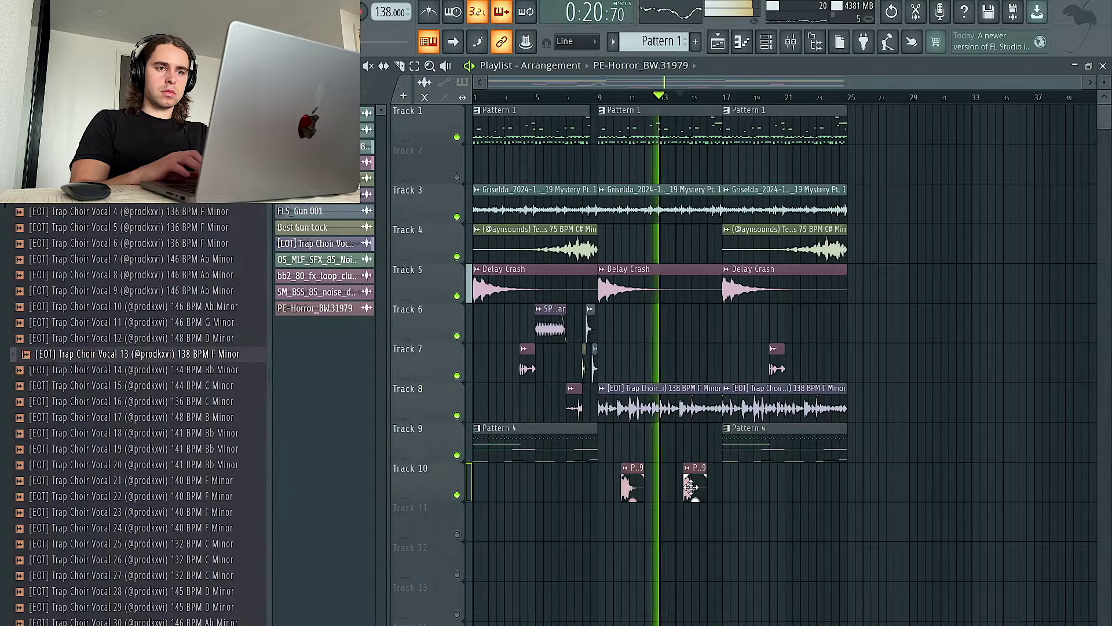
Step: Open the channel settings of PE-Horror_BW.31979 and access the Fruity Delay 3 slot on its mixer track
double_click(691, 487)
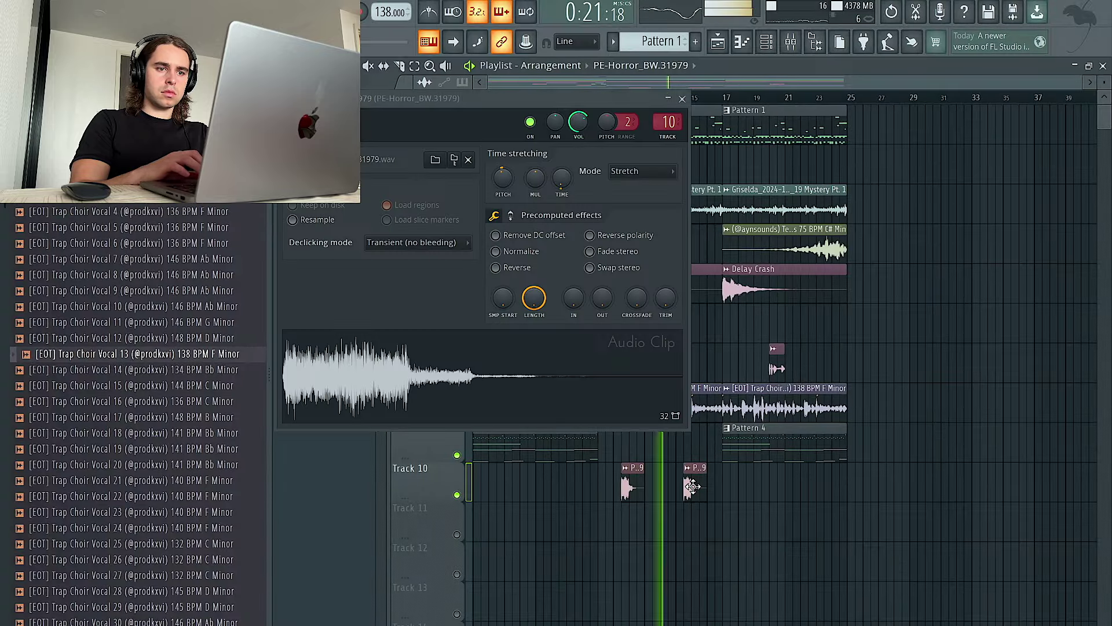
click(795, 47)
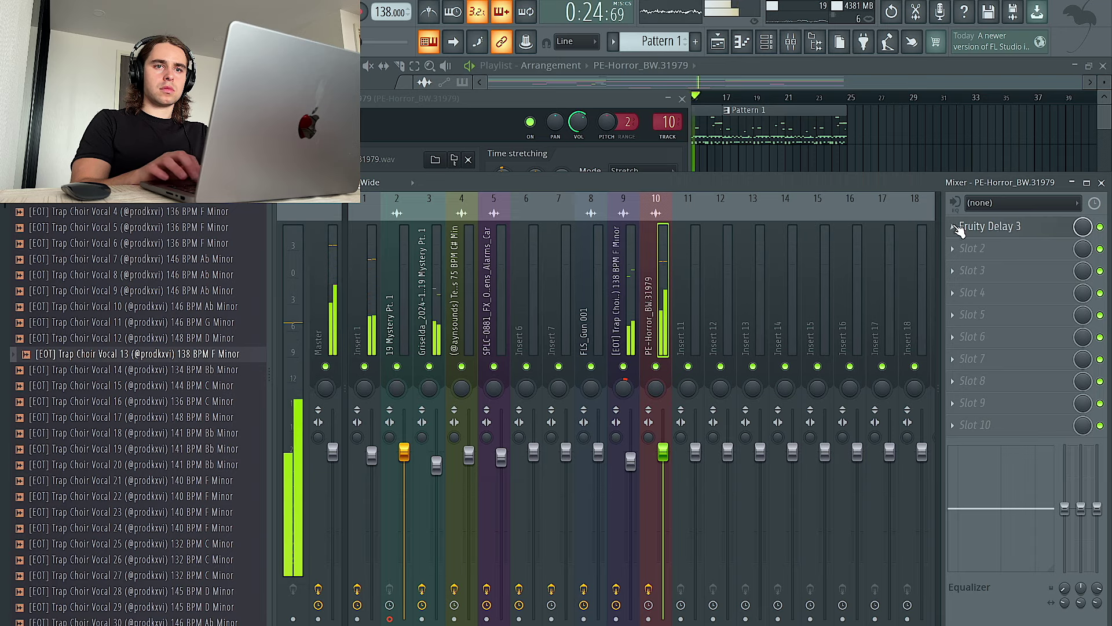
click(959, 231)
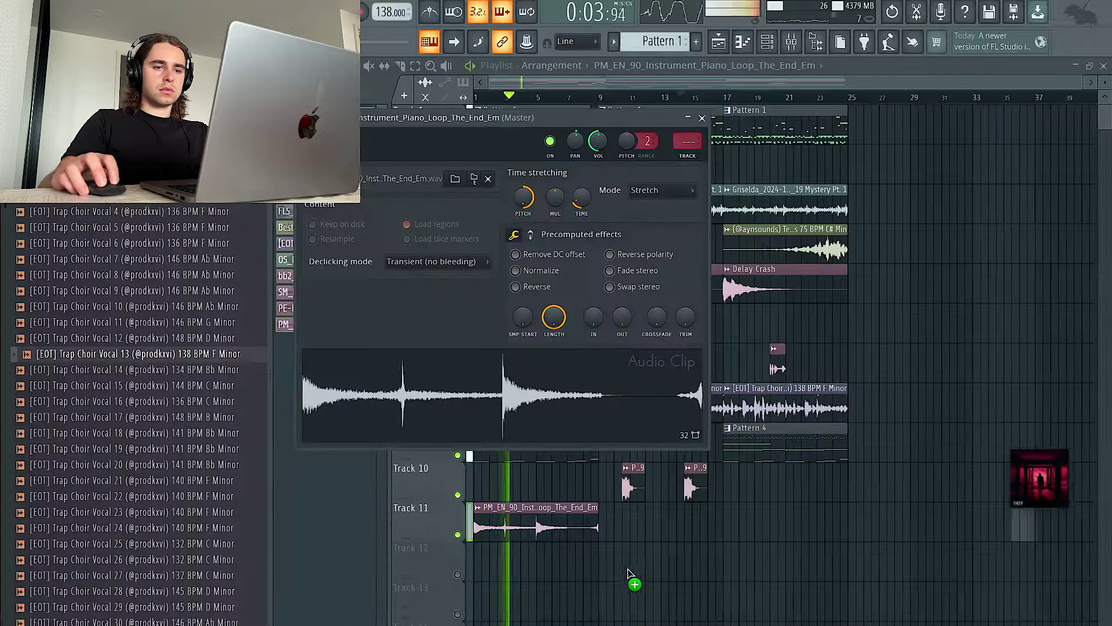
Step: Place the NW_OSHRS_80_synth_loop_seeping_Emin loop on Track 12 from bar 9 to 17 and set its time-stretching mode to Stretch
drag(631, 573, 602, 560)
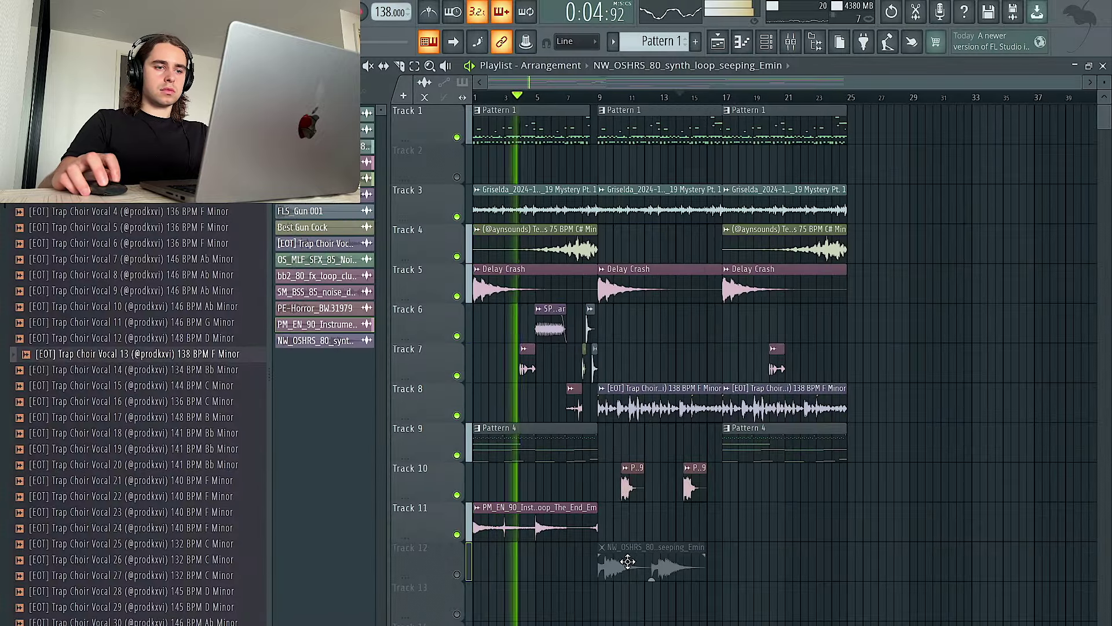
click(457, 574)
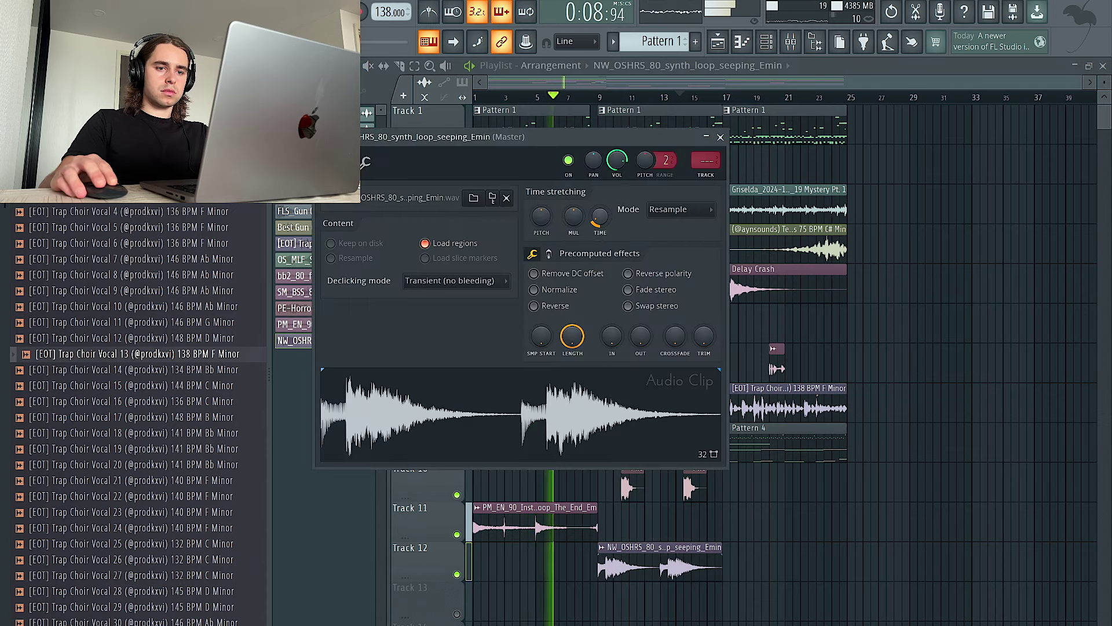
click(678, 210)
click(666, 250)
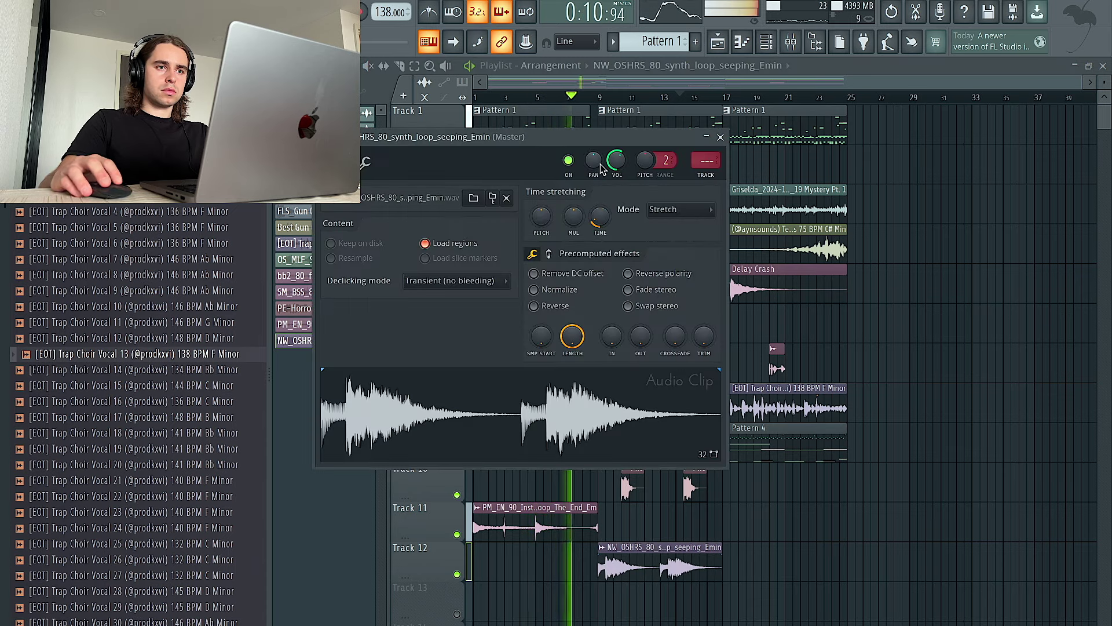
Step: Lower the channel volume of the seeping synth loop on Track 12
right_click(987, 351)
double_click(645, 567)
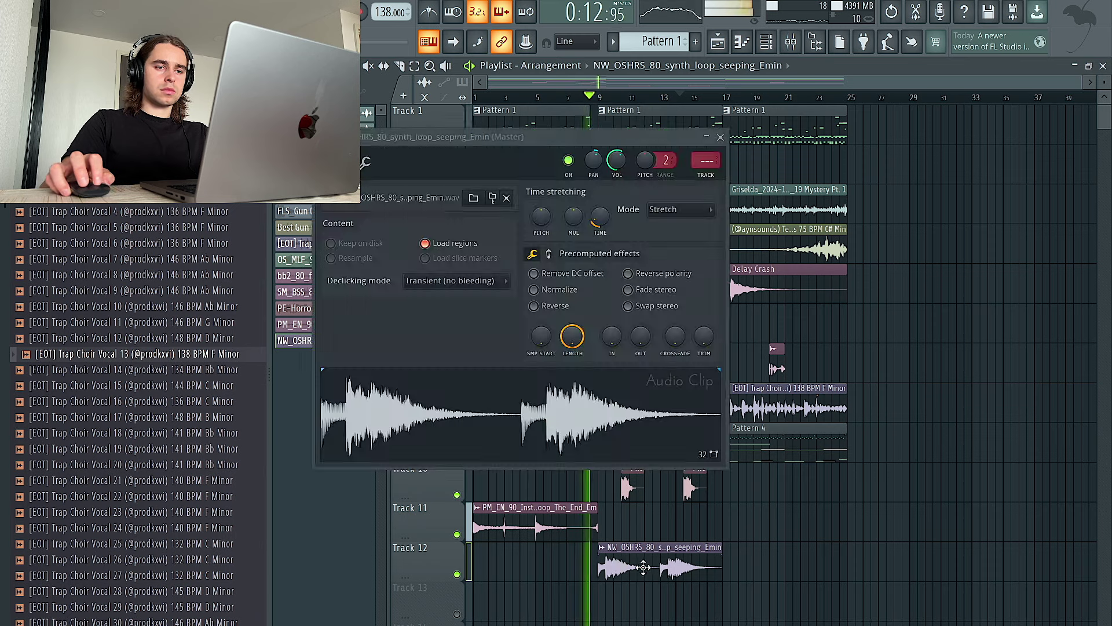
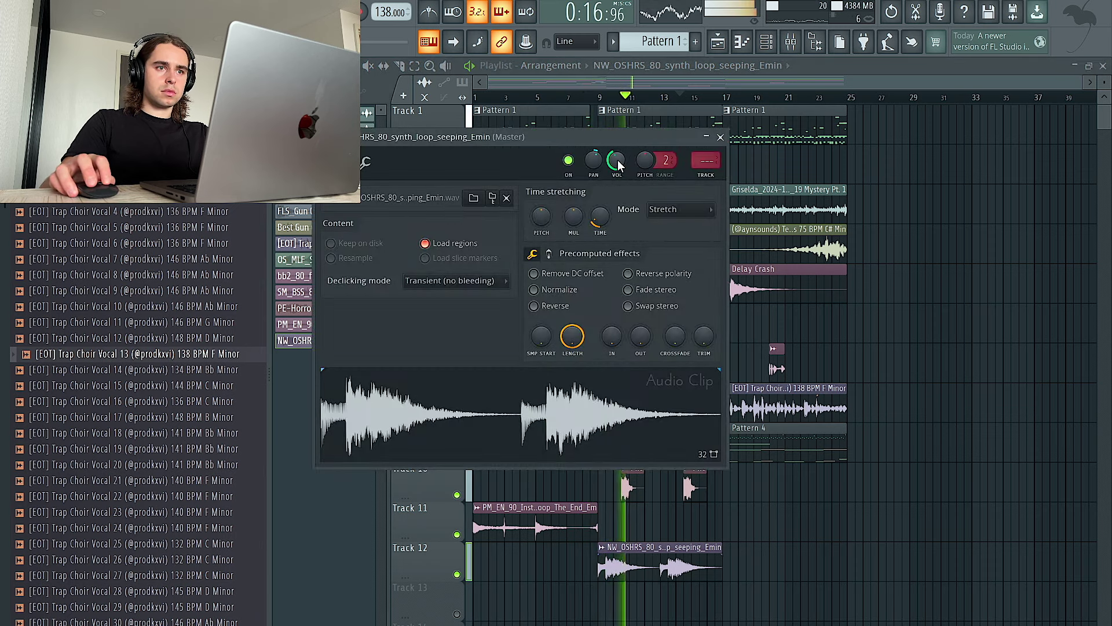
right_click(954, 317)
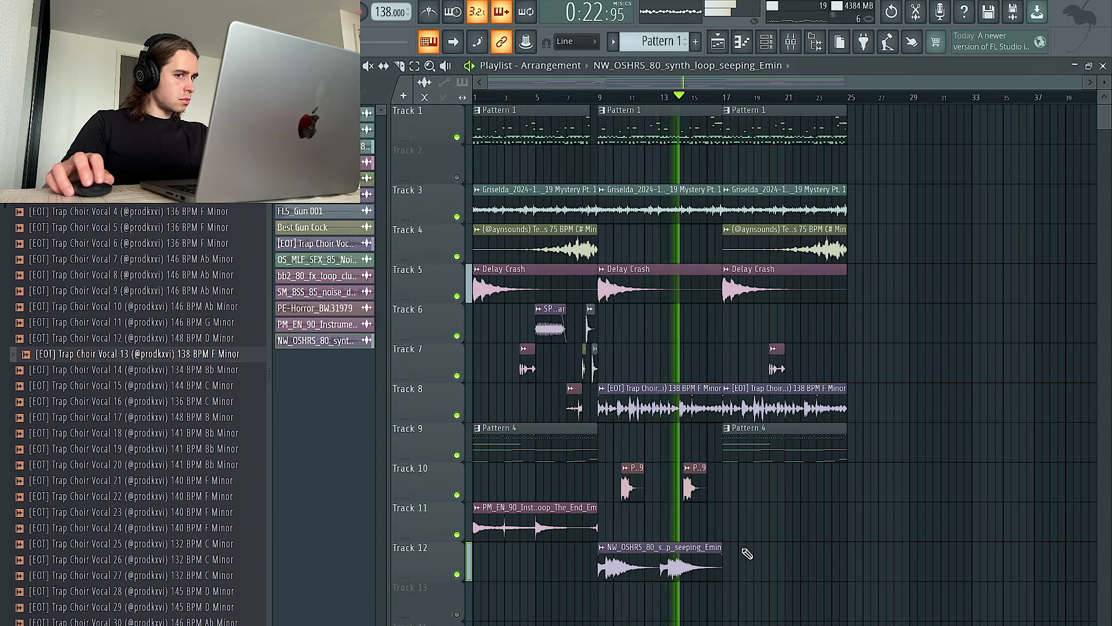
Step: Cut the Track 12 synth loop down to its second hit and place three copies at four-bar spacing across the last two sections
click(667, 569)
right_click(637, 559)
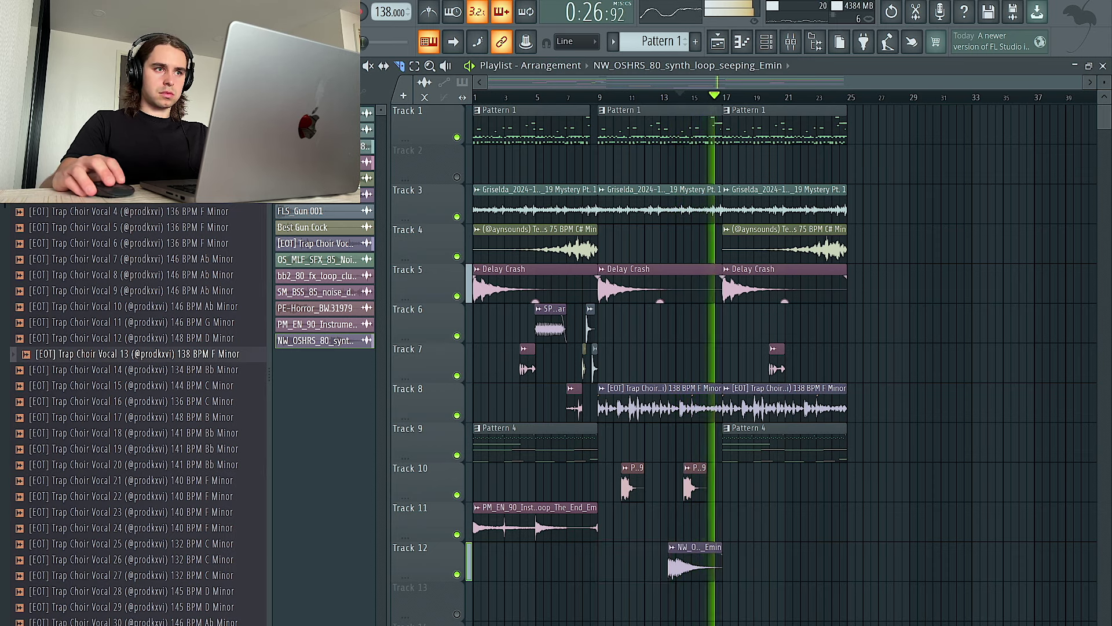
click(747, 567)
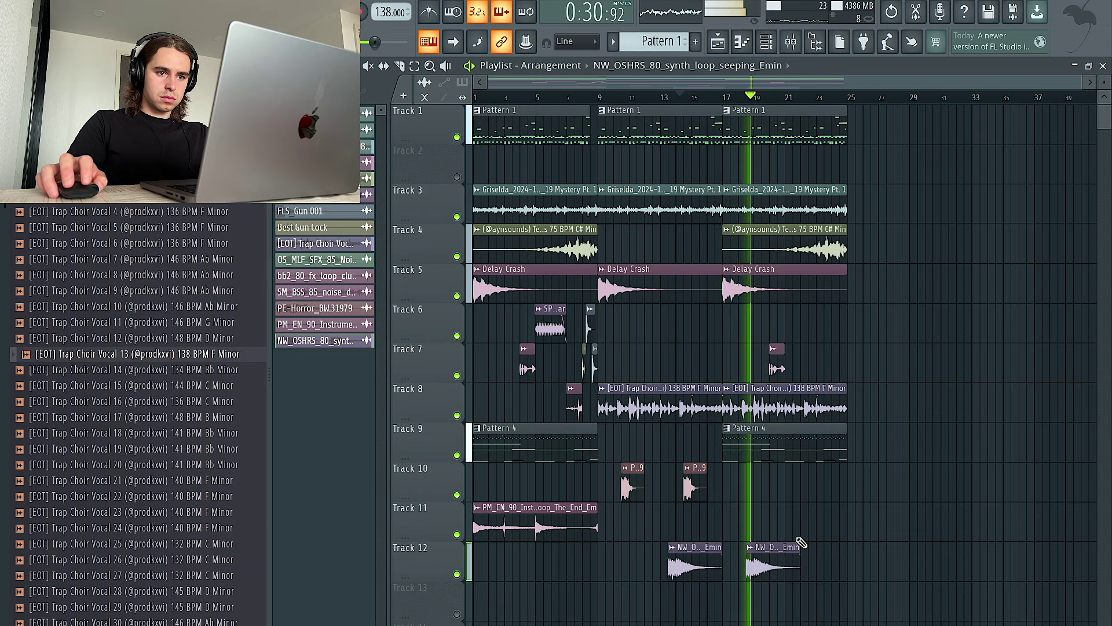
drag(801, 556, 784, 556)
click(806, 576)
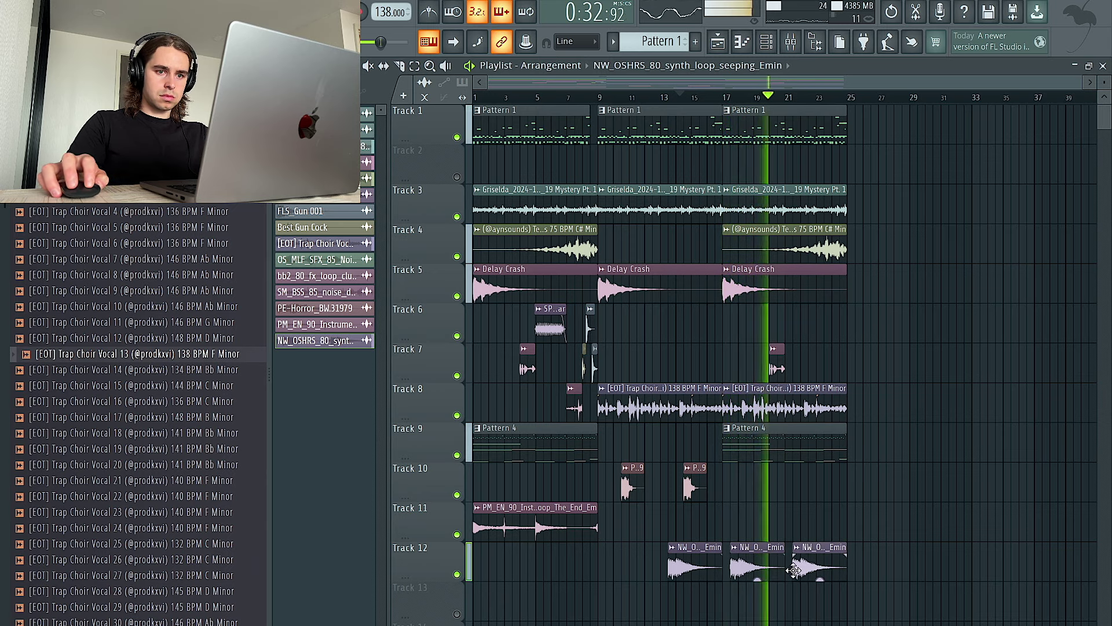
click(614, 566)
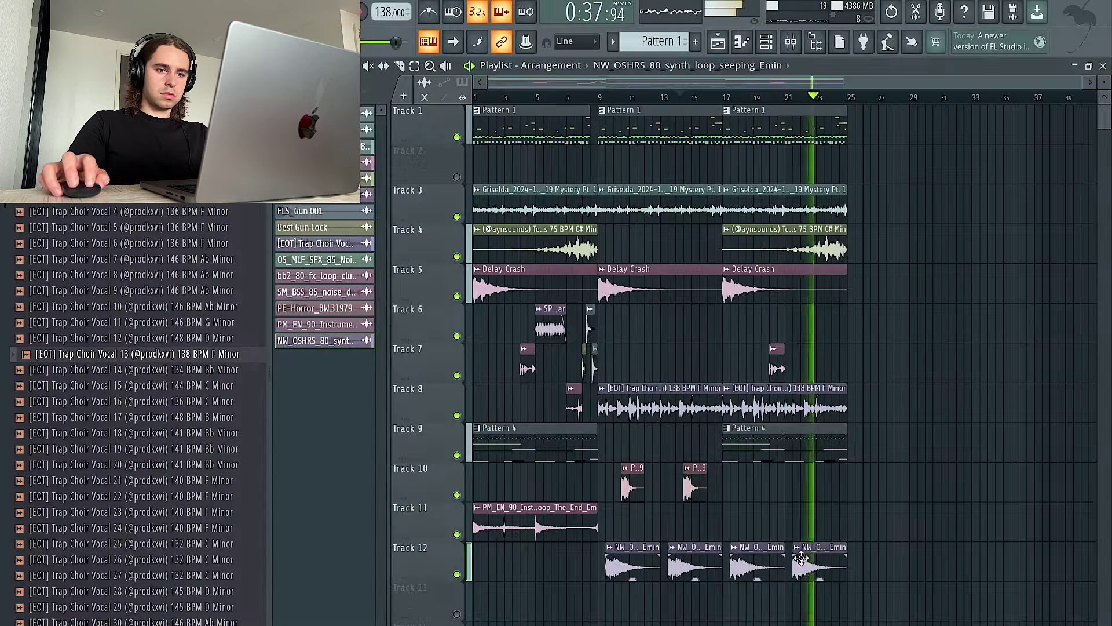
Step: Open the channel settings of NW_OSHRS_80_synth_loop_seeping_Emin
click(294, 340)
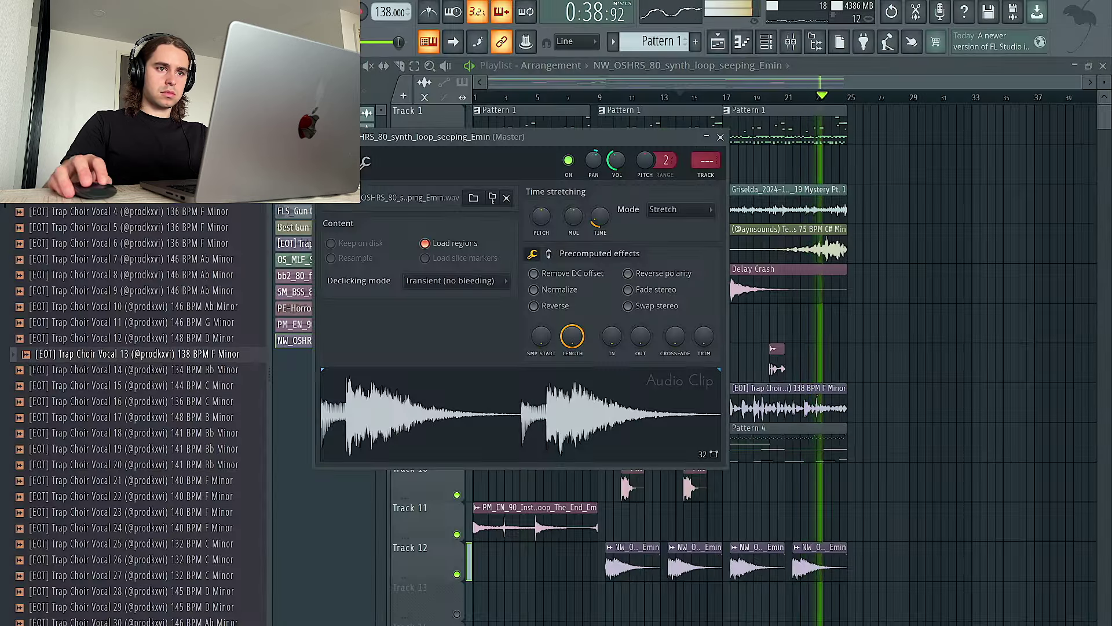
Step: Bring SS_TRQ_70_piano_chords_horror_soul.wav from Splice onto Track 13 at bar 9 and open its channel settings
key(Escape)
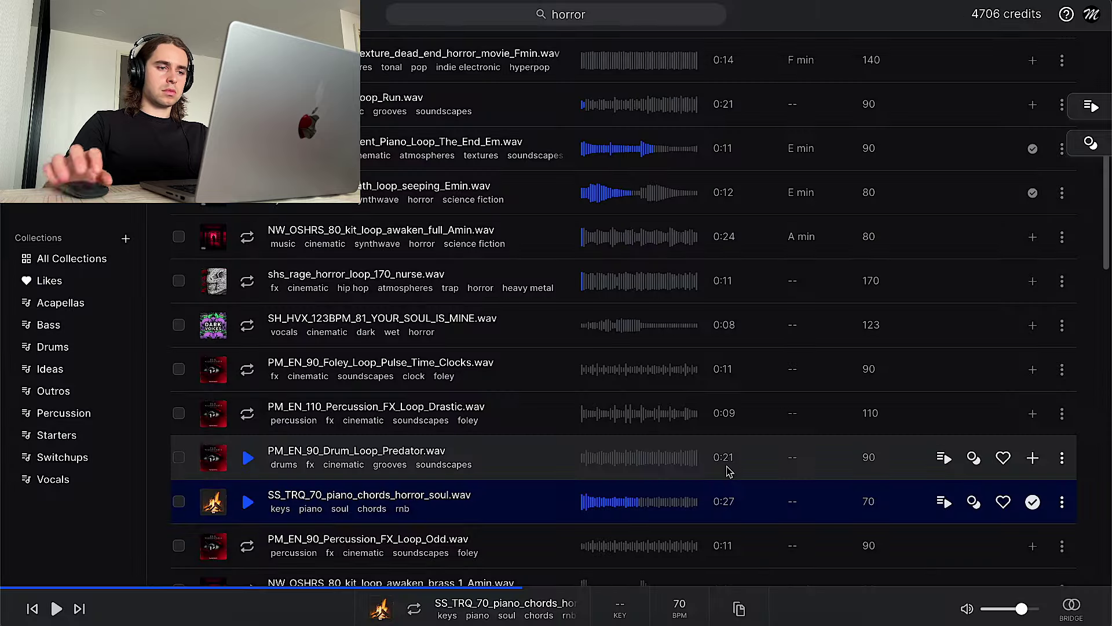
drag(662, 498, 623, 606)
double_click(623, 606)
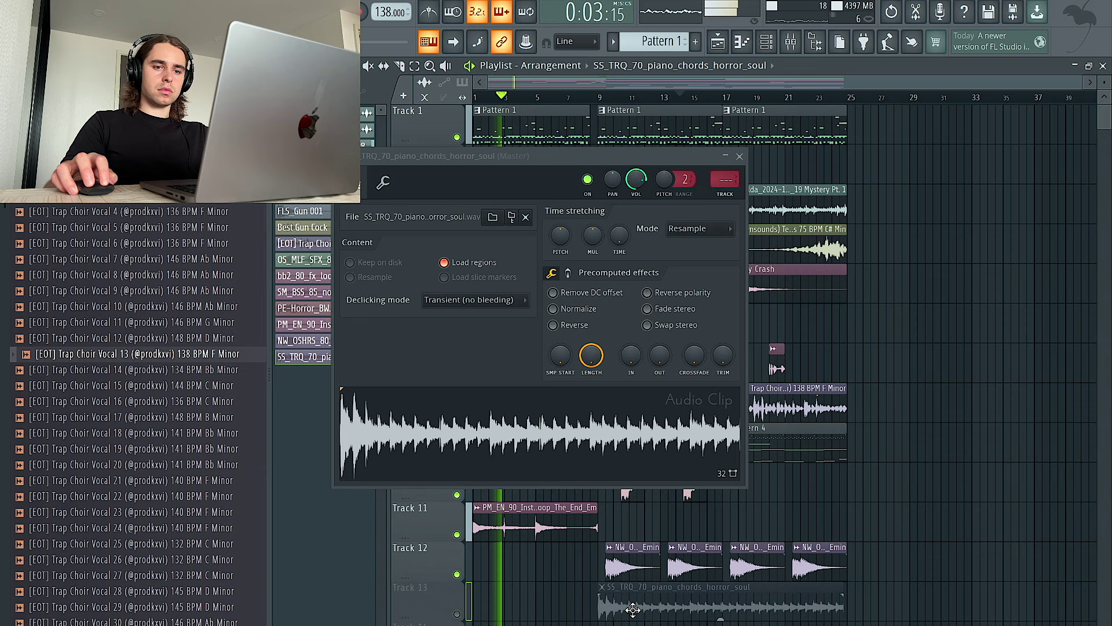
Step: Time-stretch the piano chords sample to span 16 bars, set its stretching mode to Stretch, and close its settings
drag(619, 235, 619, 255)
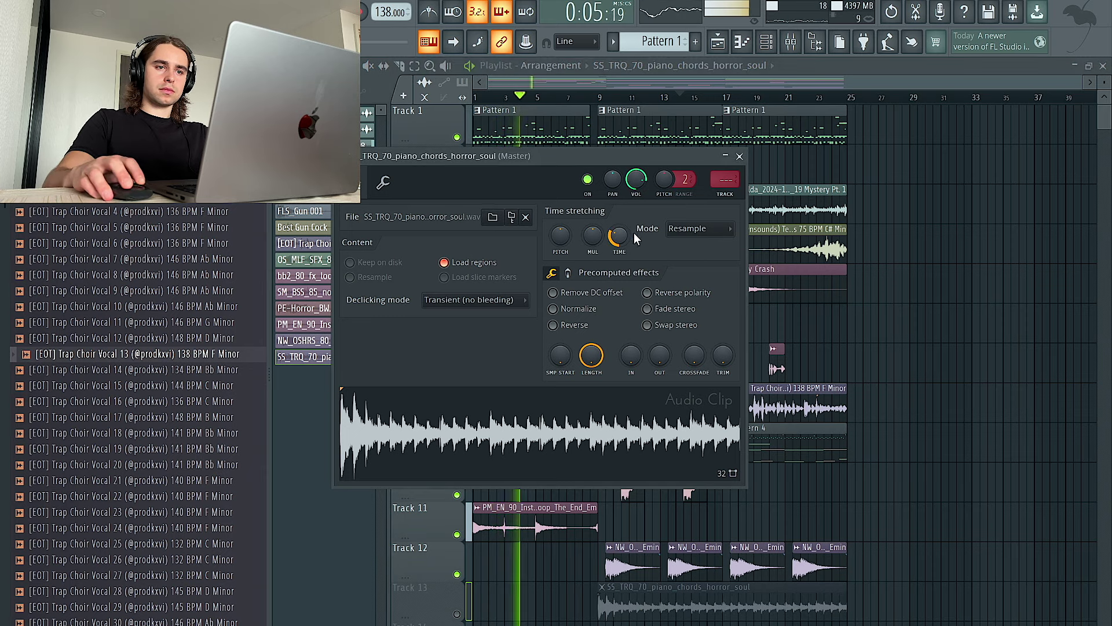
click(699, 231)
click(690, 272)
click(697, 232)
click(689, 270)
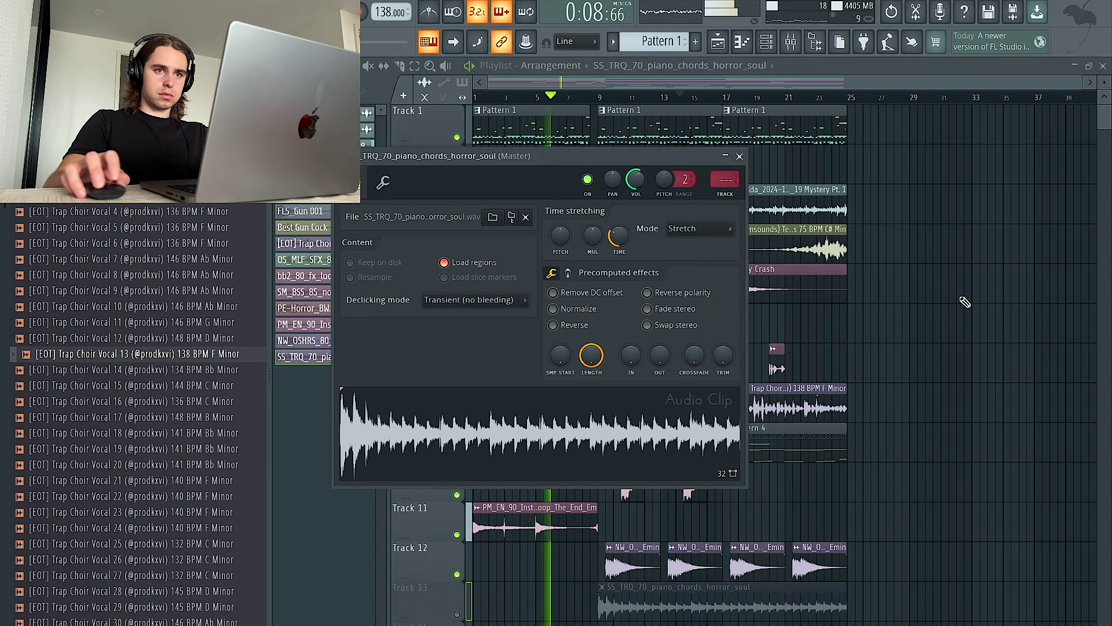
click(965, 301)
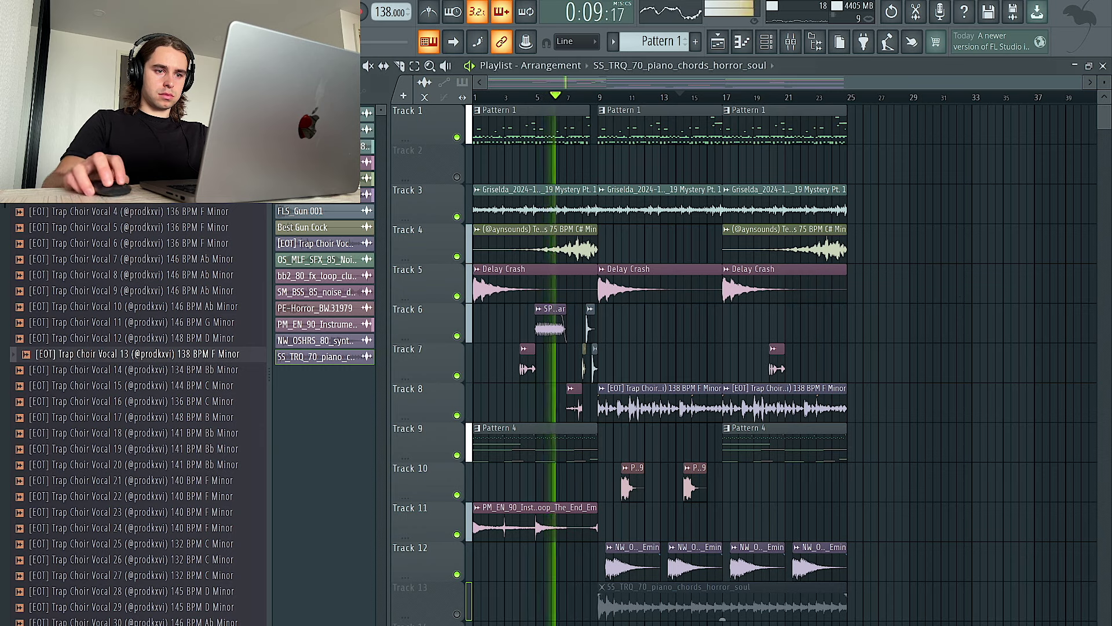
Step: Unmute Track 13 and move the piano chords clip so that it starts at bar 25
click(457, 614)
click(741, 608)
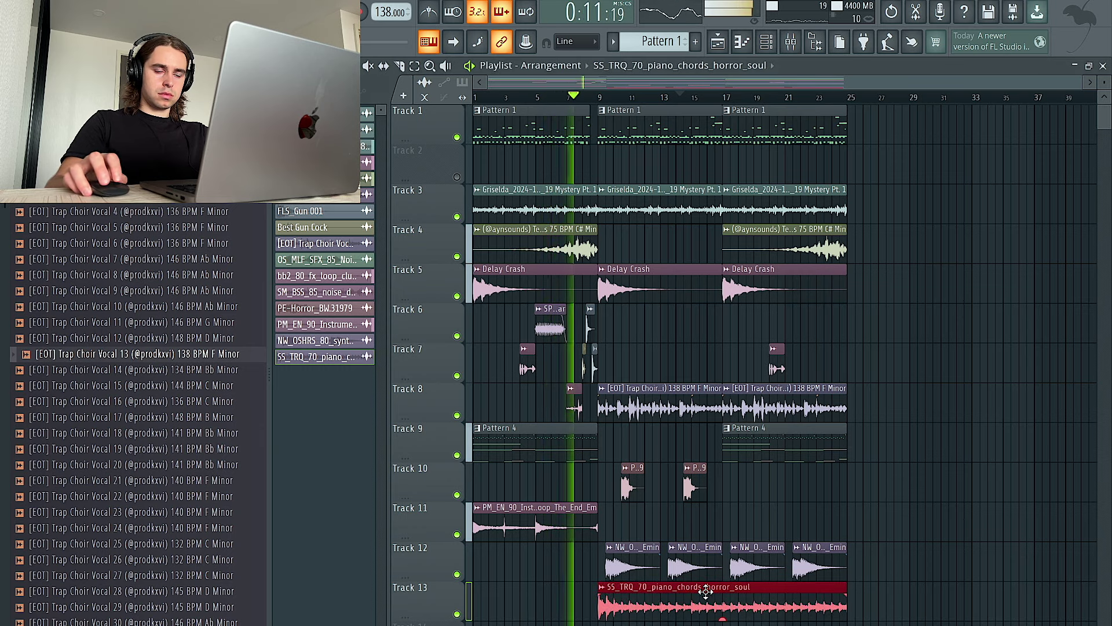
drag(741, 607, 991, 608)
Step: Duplicate Pattern 1 on Track 1 to cover bars 25 to 41, and duplicate Pattern 4 on Track 9 at bar 25
drag(959, 168, 703, 132)
key(ctrl+b)
scroll(868, 342, down, 1)
drag(830, 446, 717, 443)
key(ctrl+b)
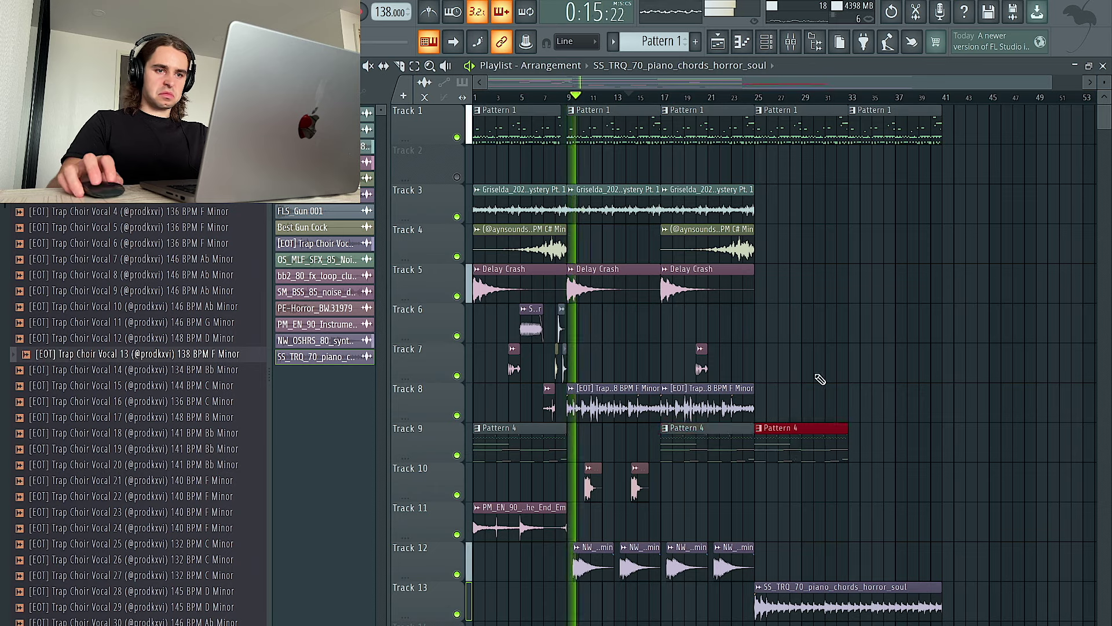
Step: Check the channel settings of the PE-Horror_BW.31979 clip on Track 10 and close them
scroll(590, 490, up, 2)
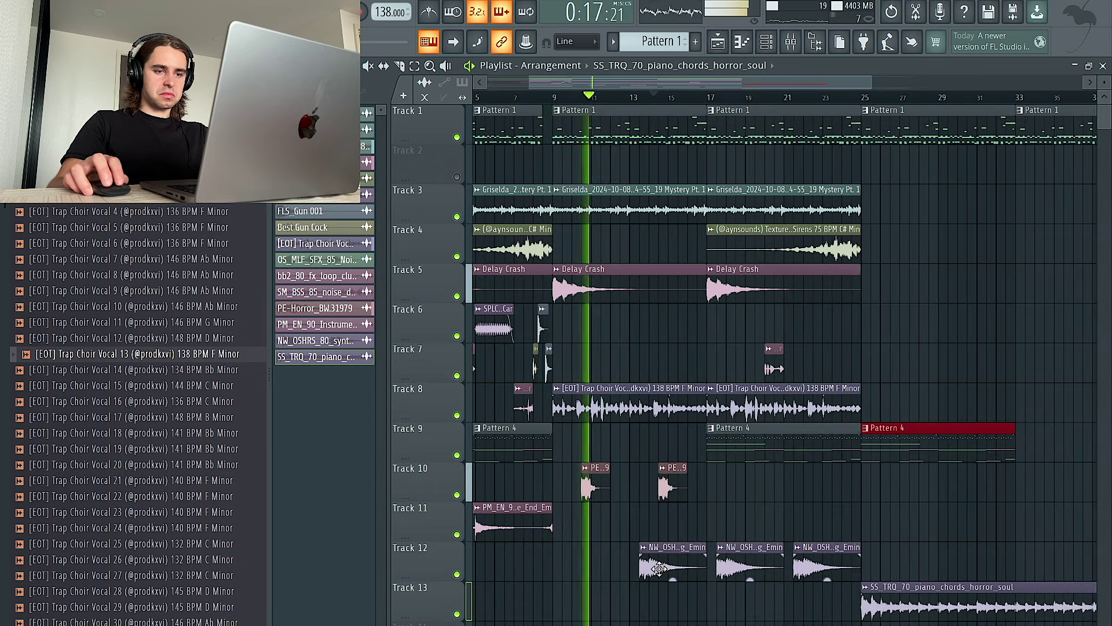
double_click(590, 490)
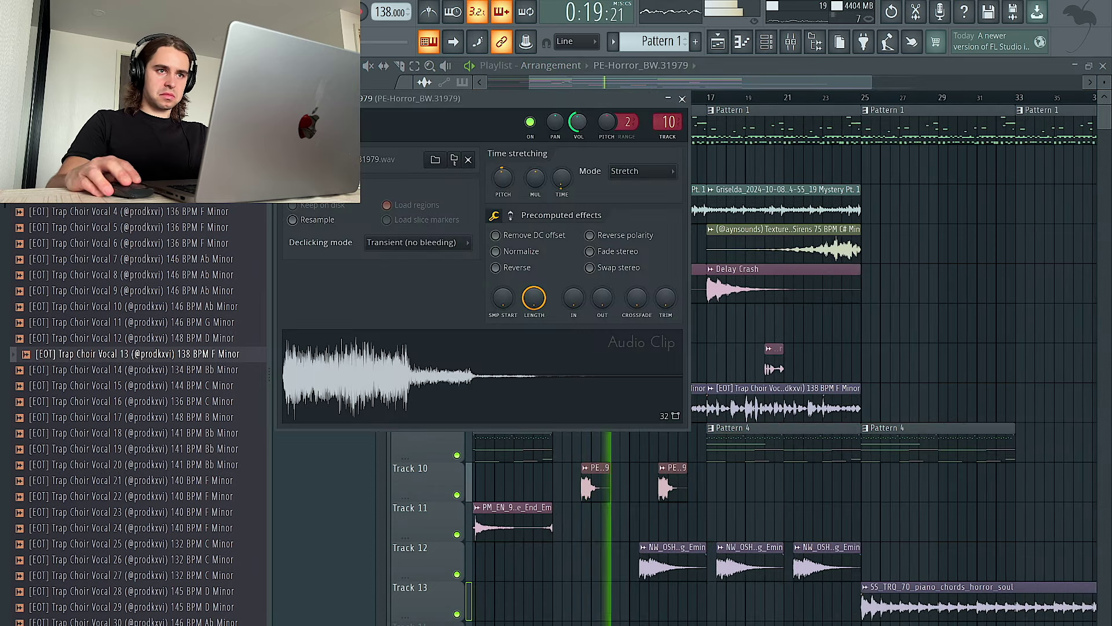
click(682, 99)
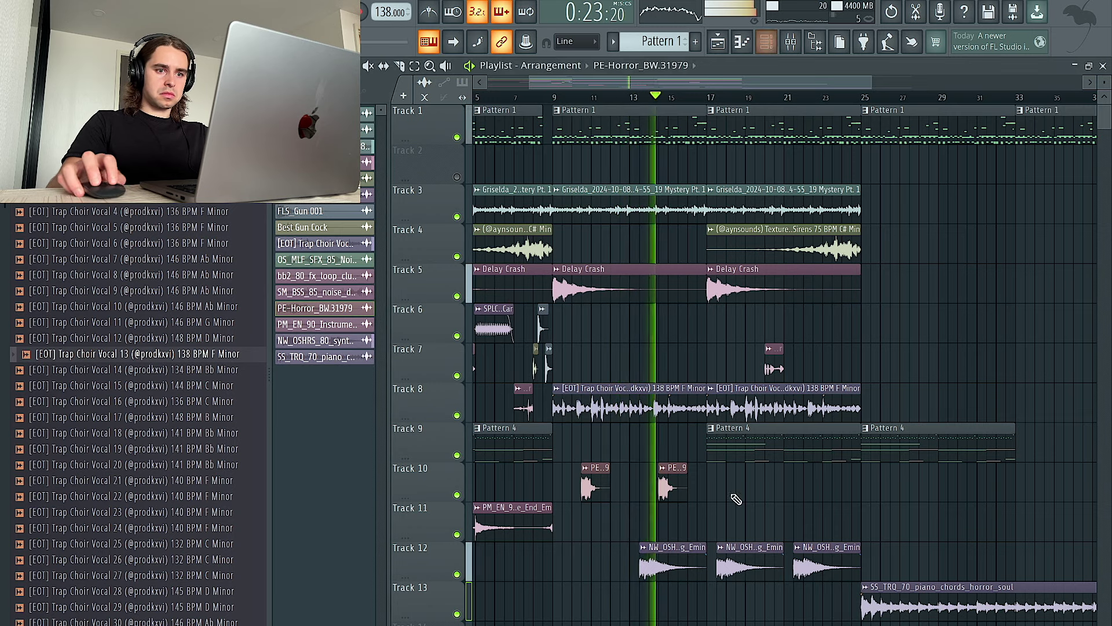
Step: Duplicate the last Pattern 4 clip on Track 9 to fill bars 33 to 41
scroll(822, 493, down, 2)
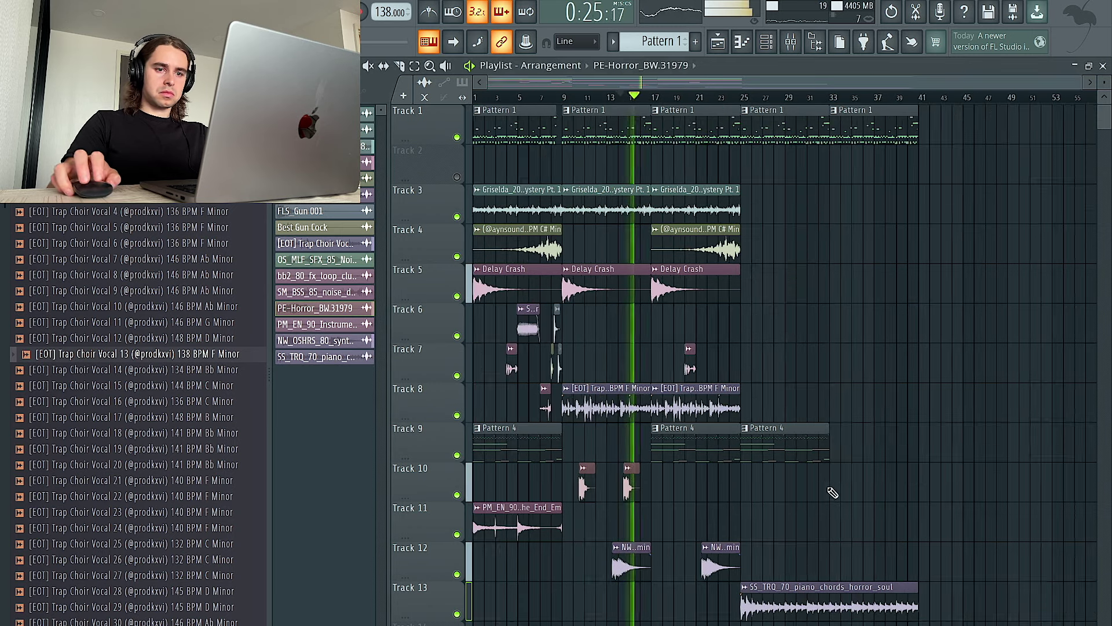
drag(850, 435, 816, 456)
key(ctrl+b)
Step: Select Pattern 1 and show all of its channels in the channel rack
click(693, 134)
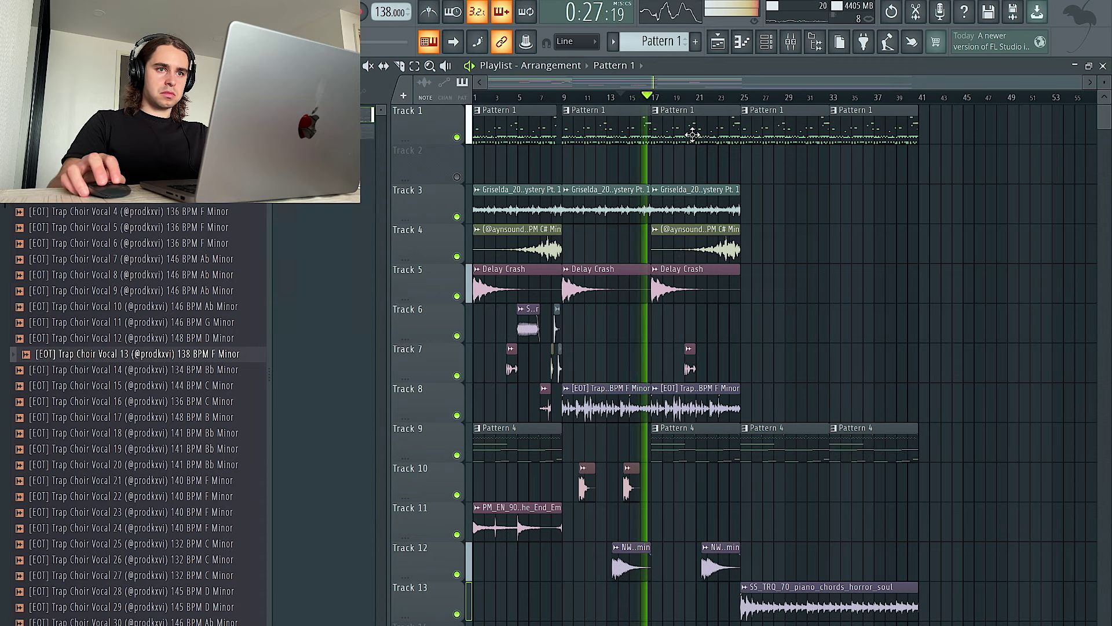
click(768, 42)
click(390, 67)
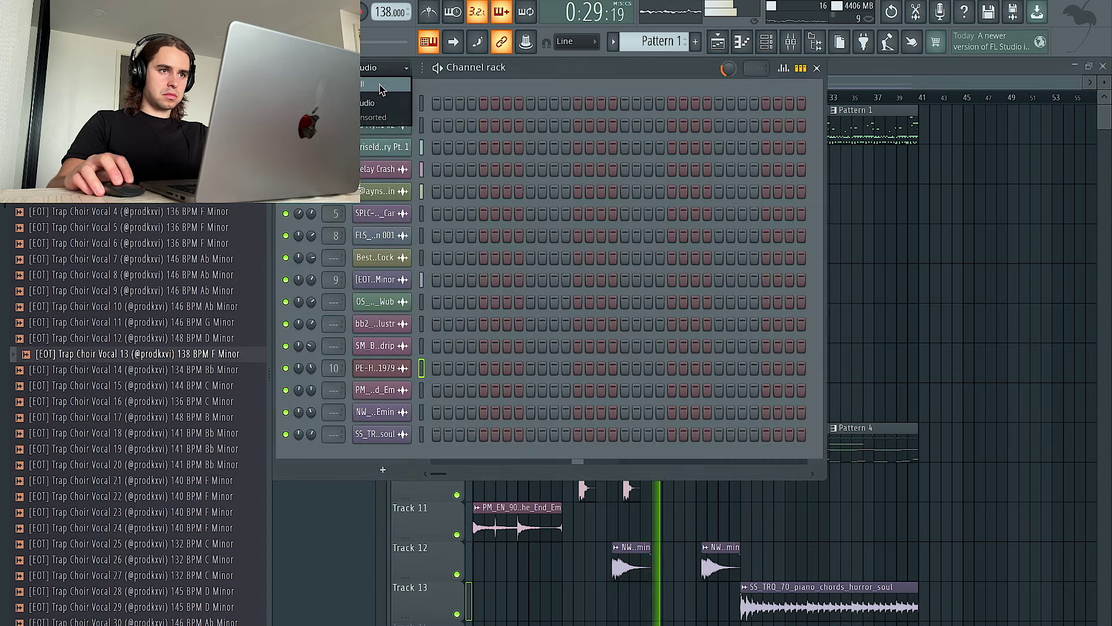
click(382, 86)
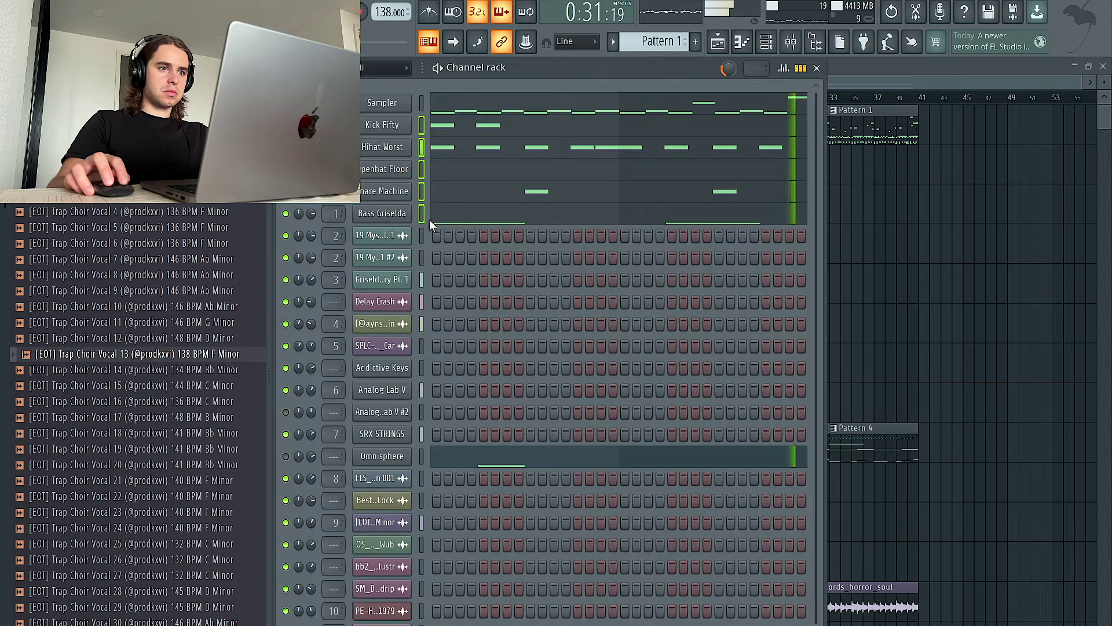
Step: Route the Kick Fifty, Openhat Floor and Snare Machine channels to mixer tracks 12 to 14
click(790, 40)
click(724, 266)
key(ctrl+shift+l)
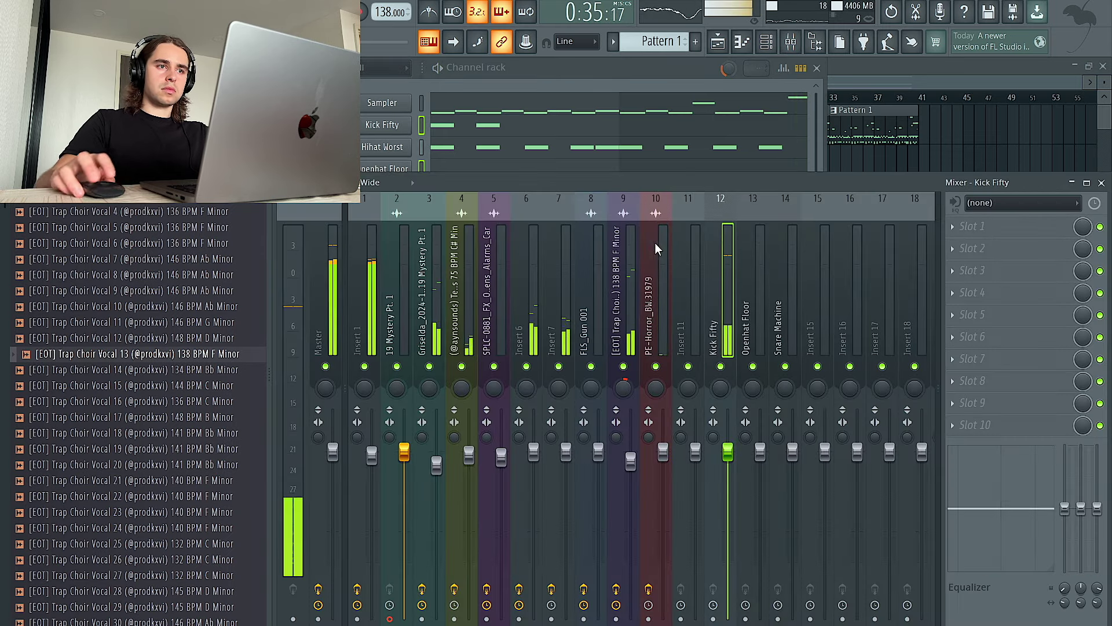
Step: Assign the Hihat Worst channel to mixer track 15 and return to the mixer
click(580, 79)
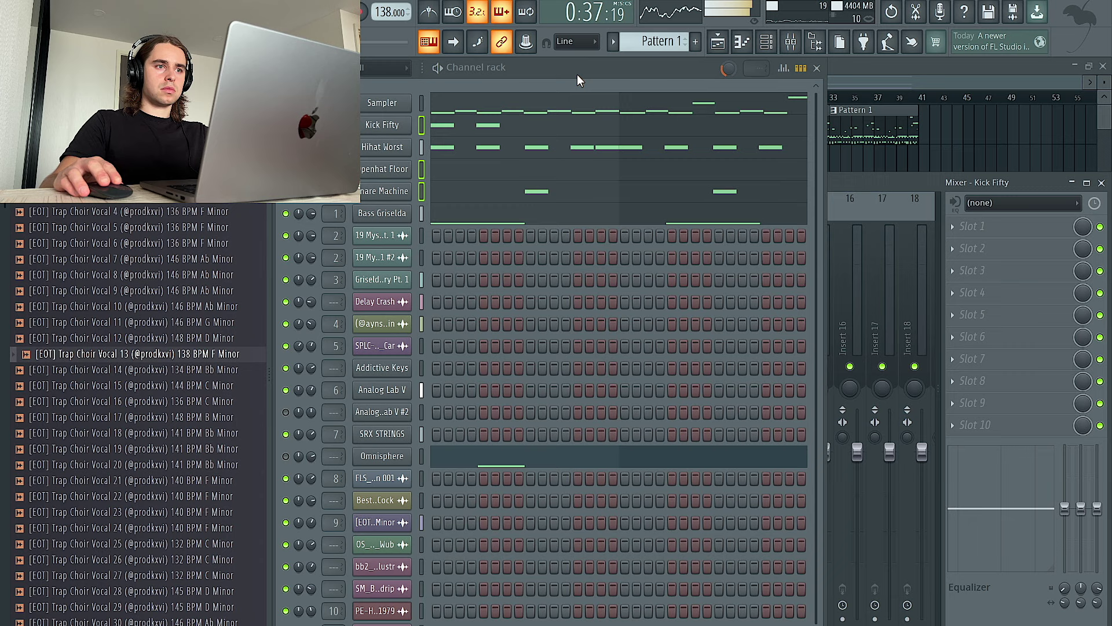
drag(334, 147, 334, 136)
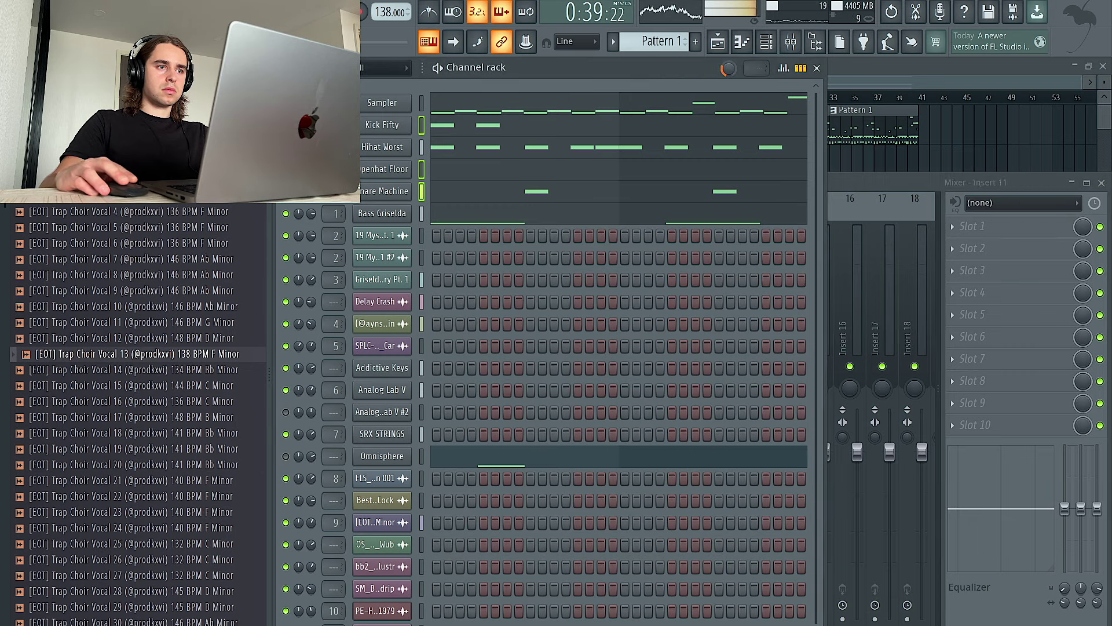
click(861, 301)
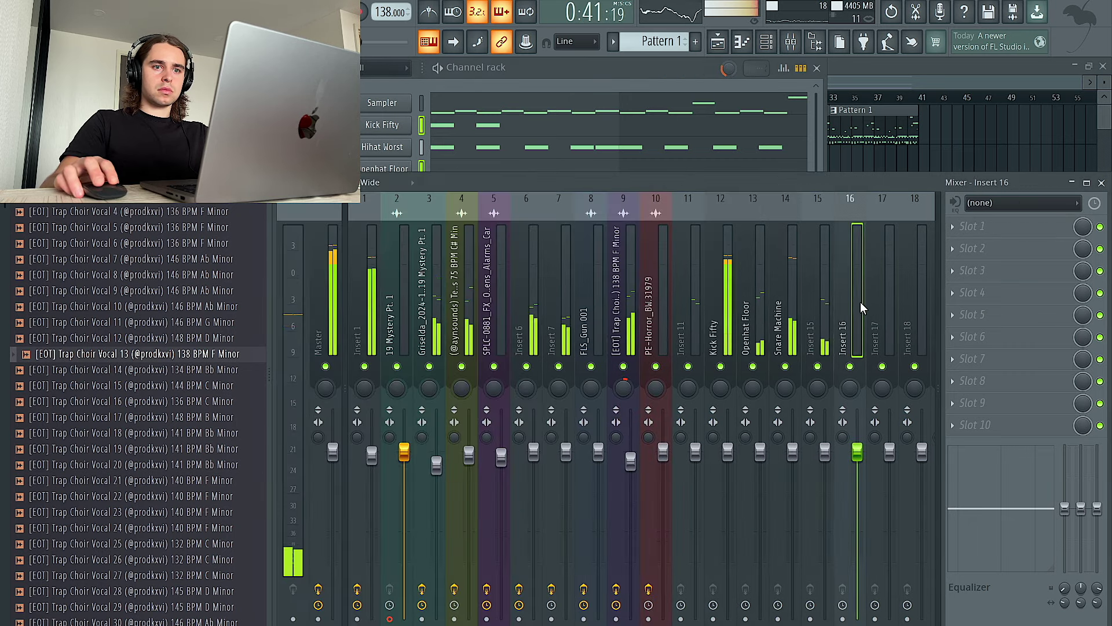
Step: Select mixer tracks 12 to 15, route these drums to Insert 17 as a bus, and return to the playlist
drag(775, 325, 733, 328)
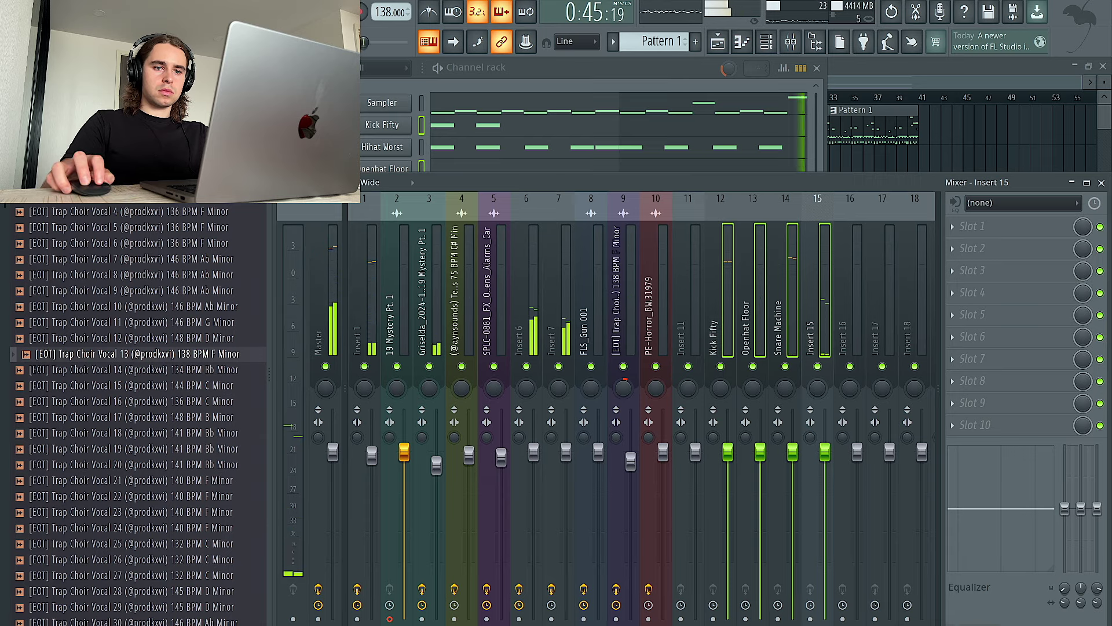
click(879, 288)
right_click(1008, 134)
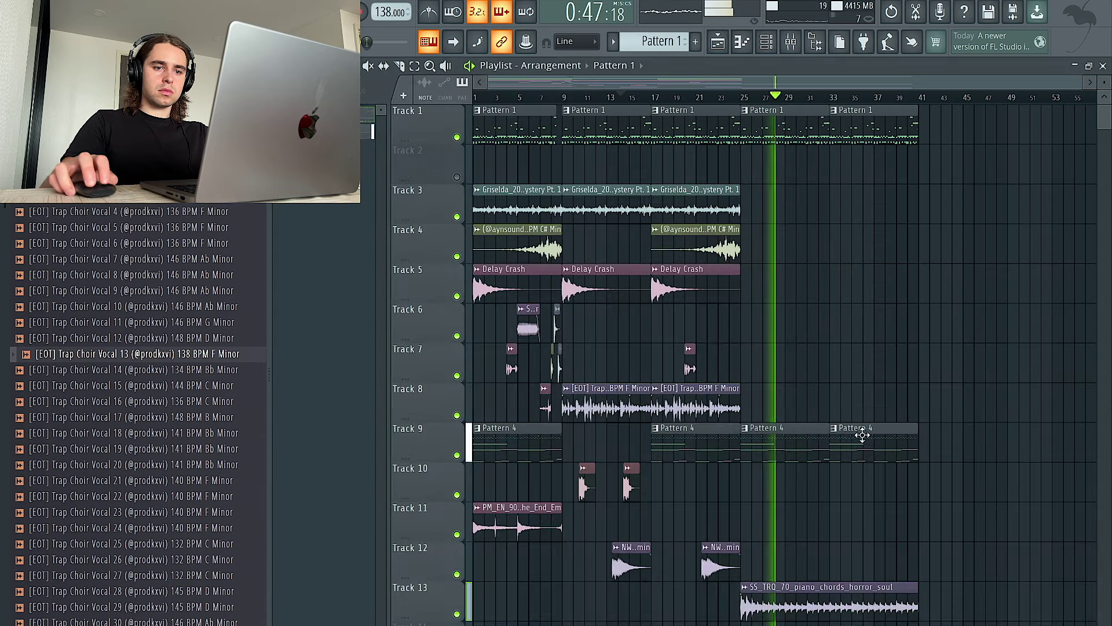
Step: Check the piano chords clip's channel settings, close them, and restart playback from bar 25
double_click(838, 604)
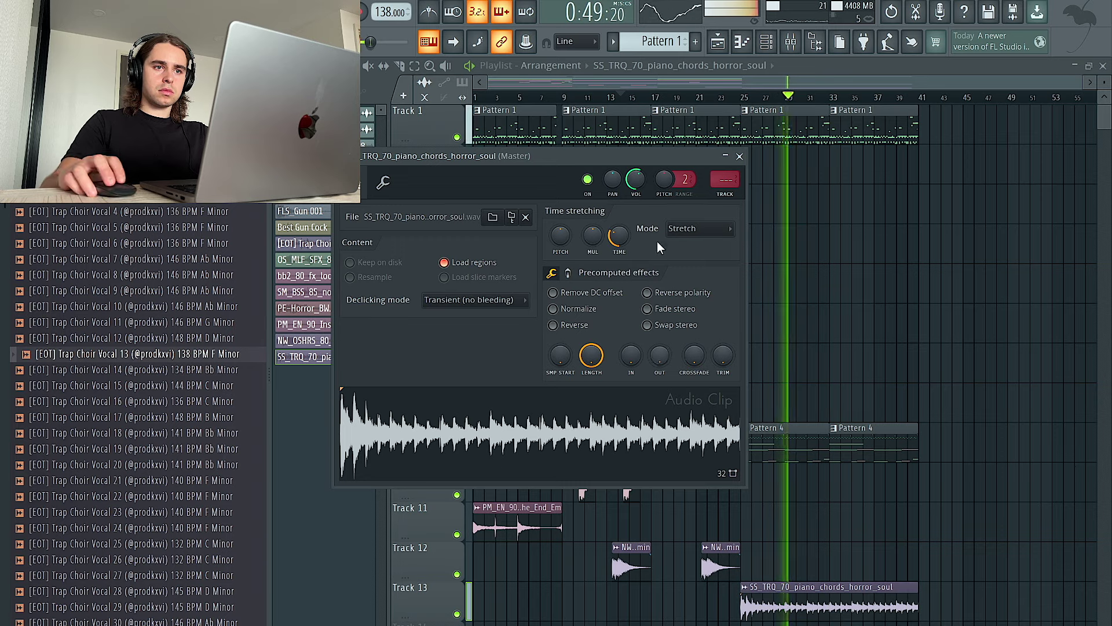
click(749, 286)
key(space)
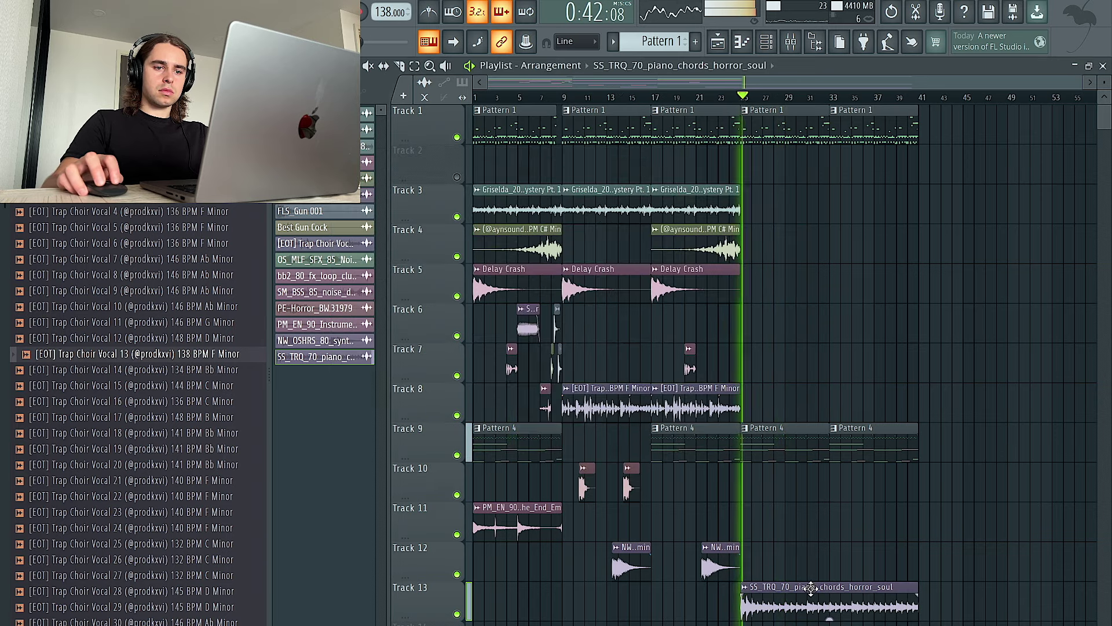
Step: Route the piano chords channel to mixer track 11 and load Fruity Parametric EQ 2 in its first effect slot
double_click(811, 582)
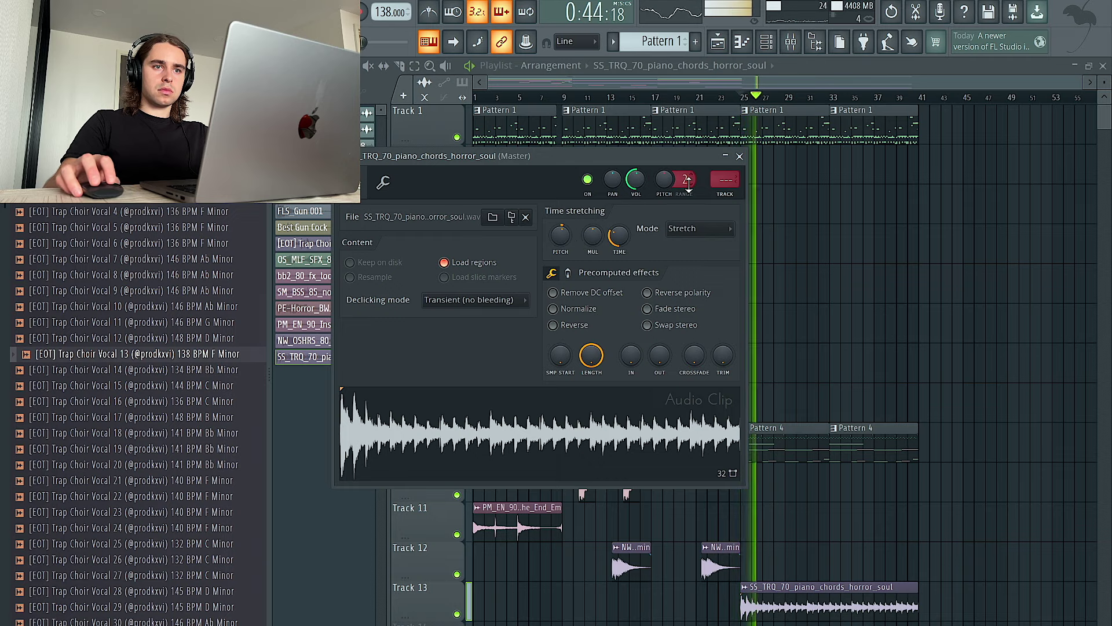
key(ctrl+l)
click(980, 228)
click(812, 329)
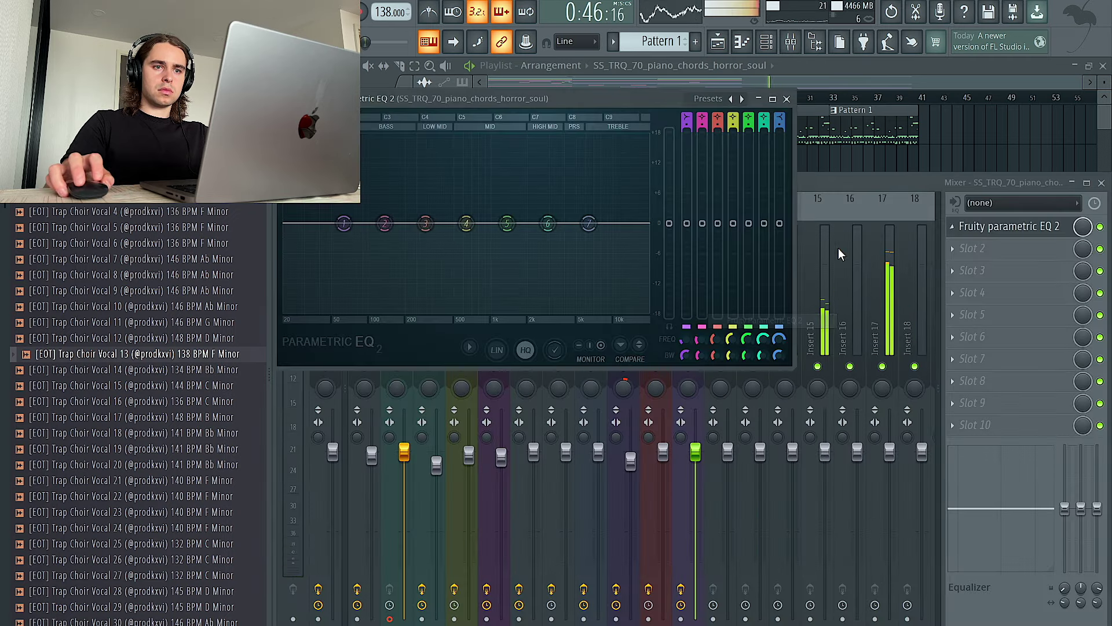
Step: Set the piano chords EQ's low cut to about 200 Hz and high cut to about 5 kHz, and lower track 11's volume
drag(308, 223, 395, 223)
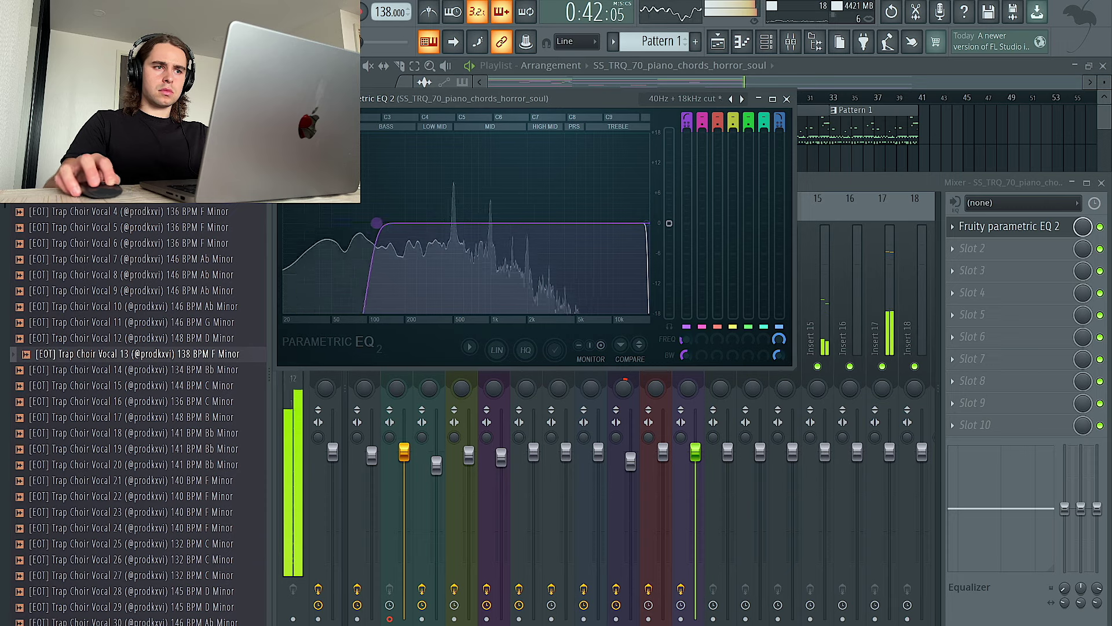
drag(647, 223, 584, 223)
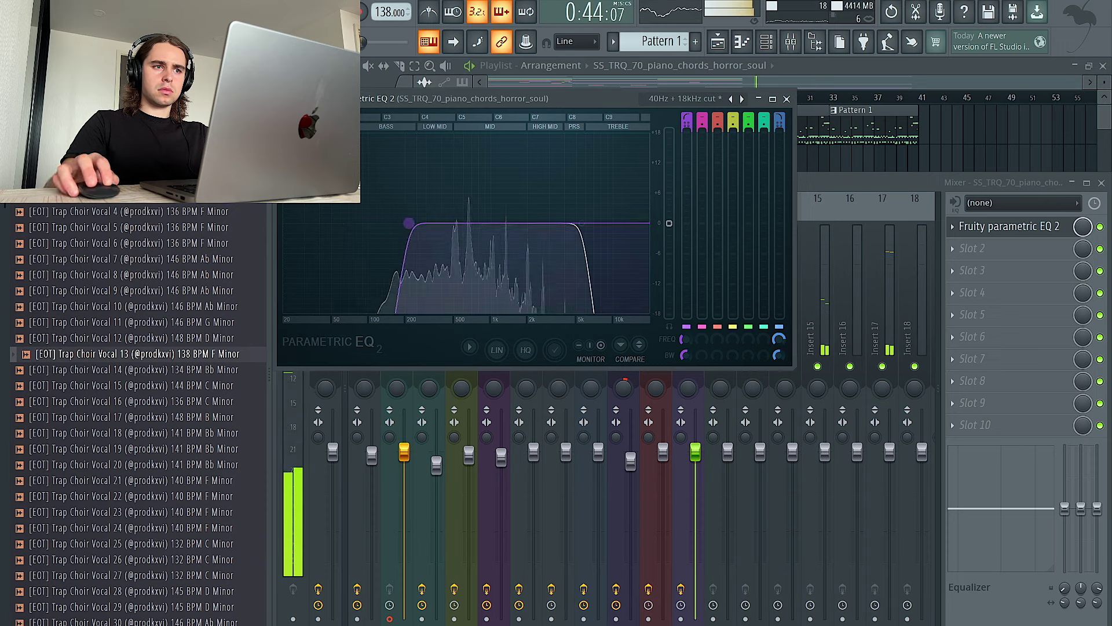
drag(695, 451, 700, 479)
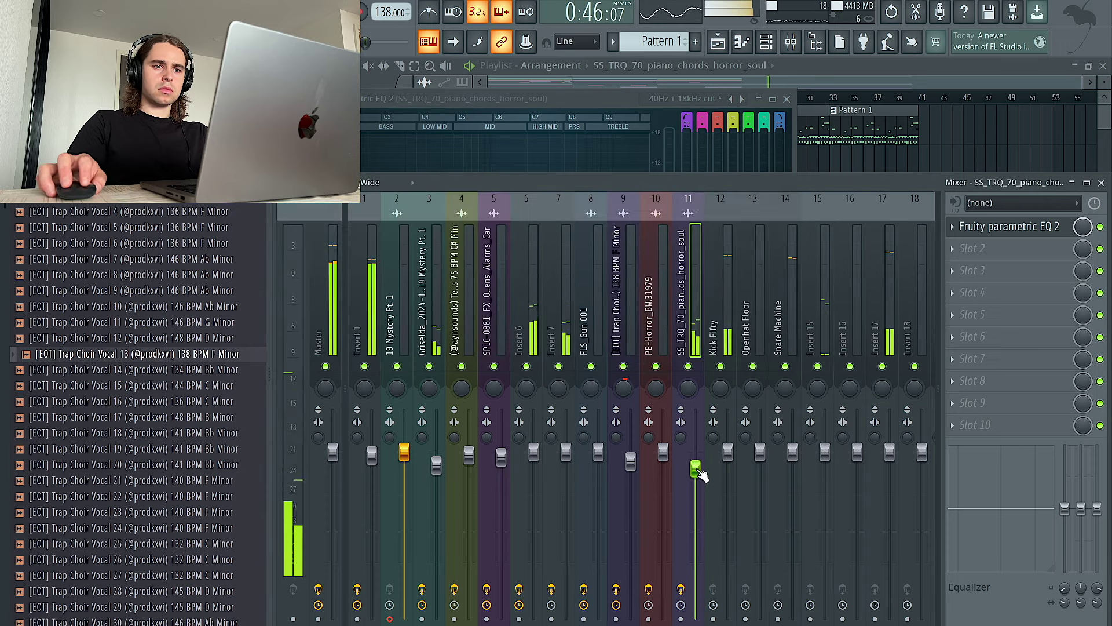
Step: Add Fruity Reeverb 2 to effect slot 4 of the piano chords mixer track and return to the playlist
click(973, 292)
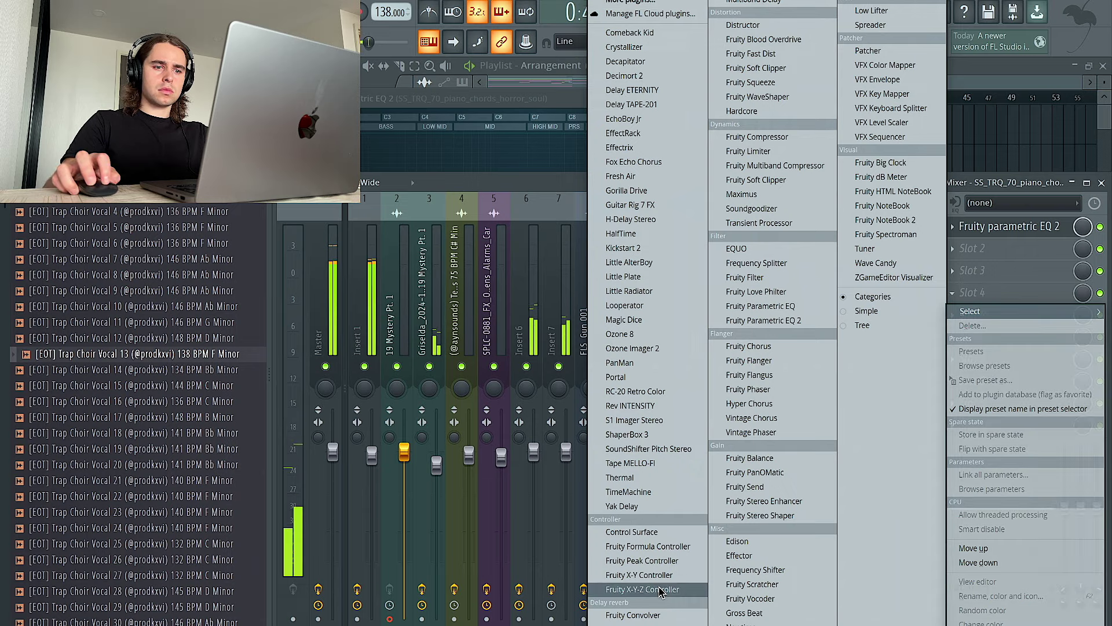
click(649, 625)
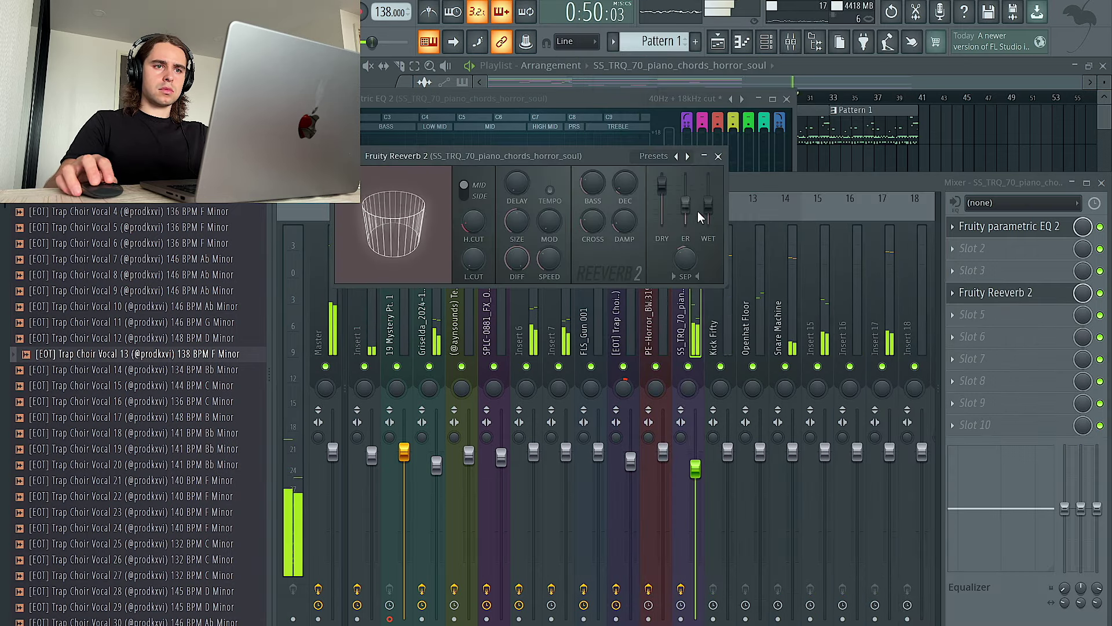
key(F5)
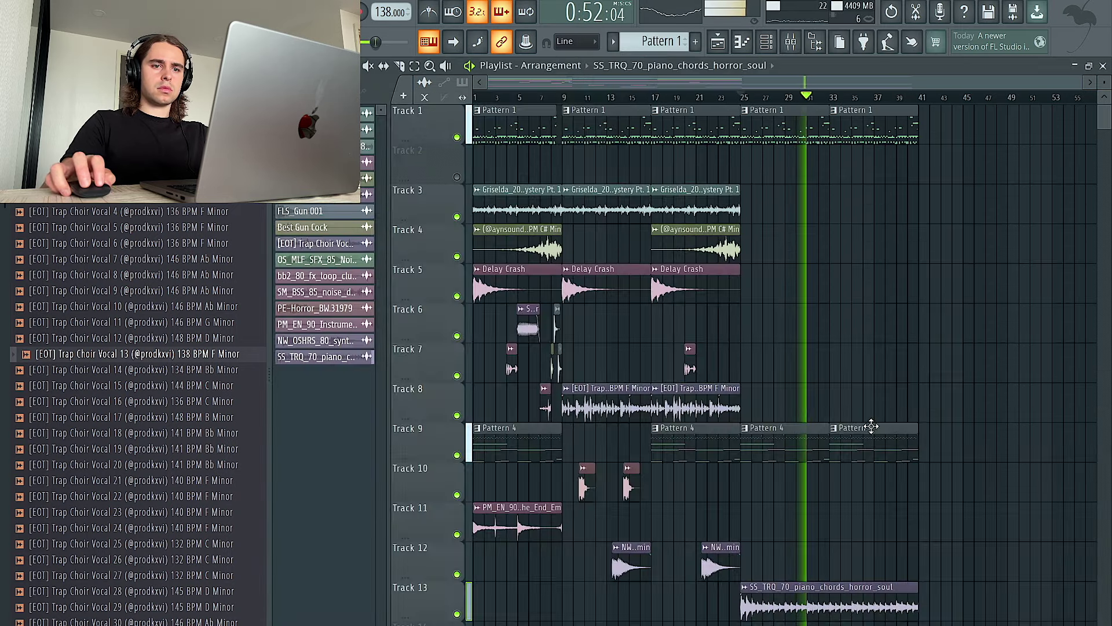
key(F6)
key(F6)
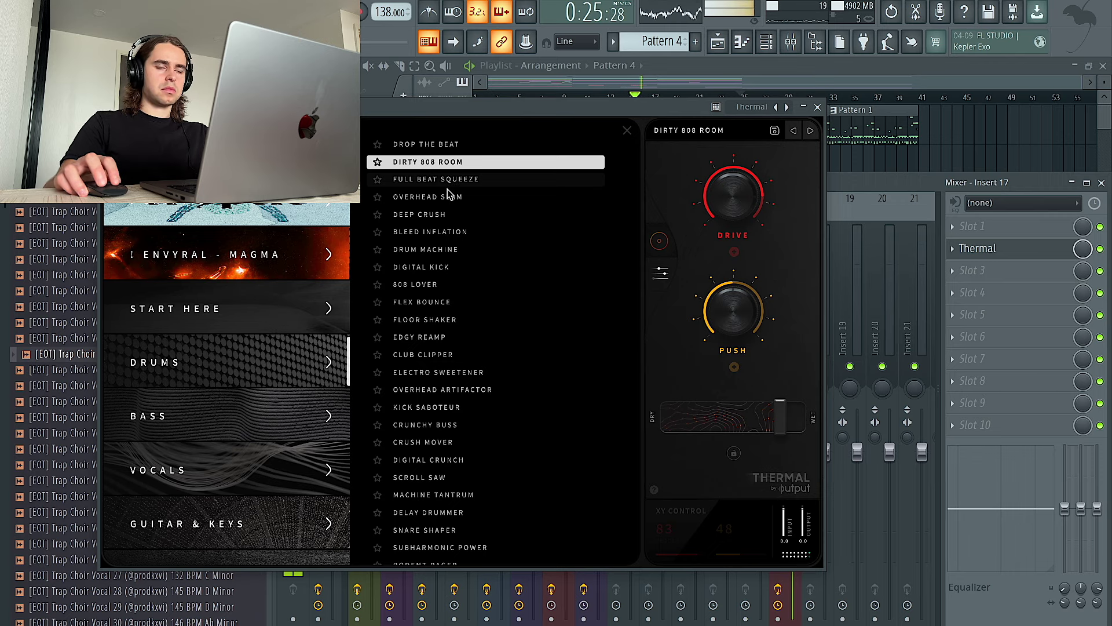
Step: Try Thermal's Full Beat Squeeze drum preset on Insert 17 and switch back to Dirty 808 Room
click(451, 182)
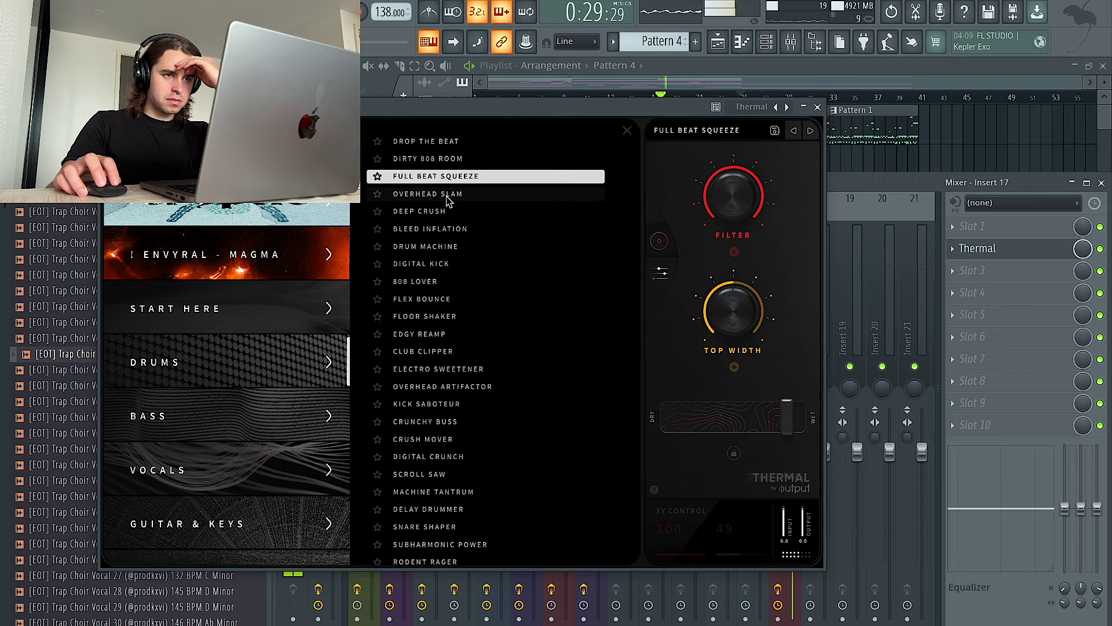
click(817, 107)
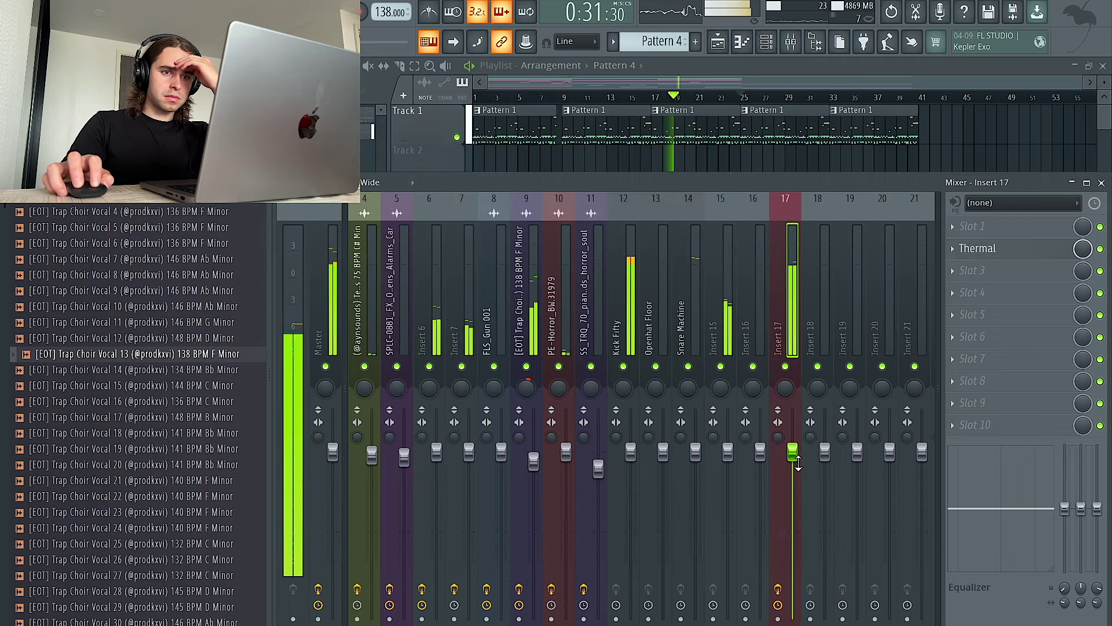
click(977, 248)
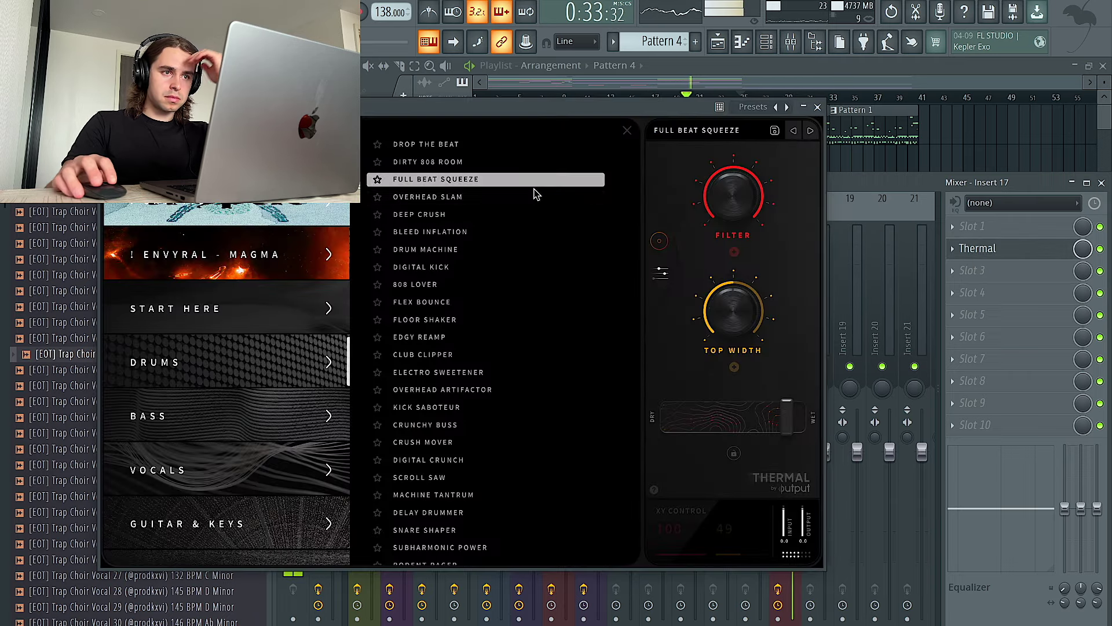
click(459, 163)
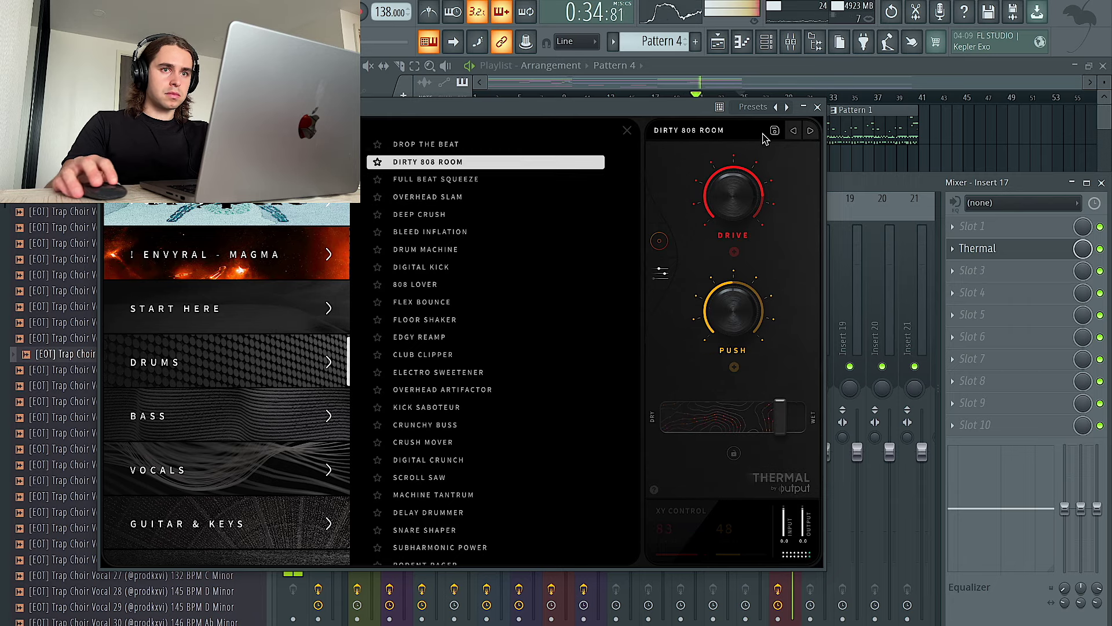
Step: Set Thermal on Insert 17 to the Full Beat Squeeze drum preset and browse the available effects for slot 3
click(817, 108)
key(F6)
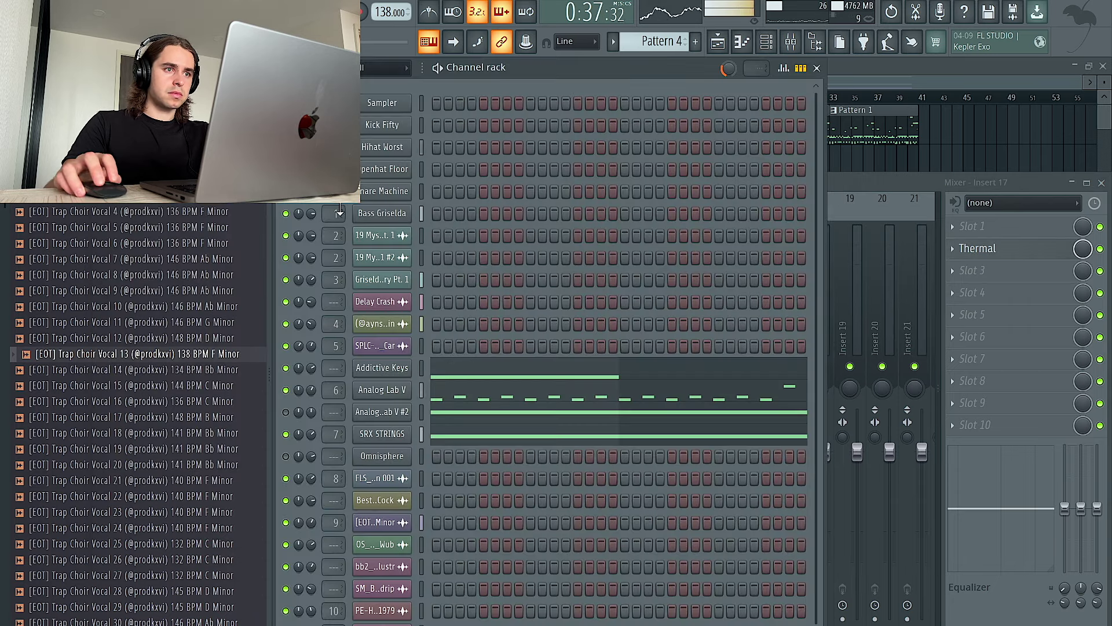
click(874, 182)
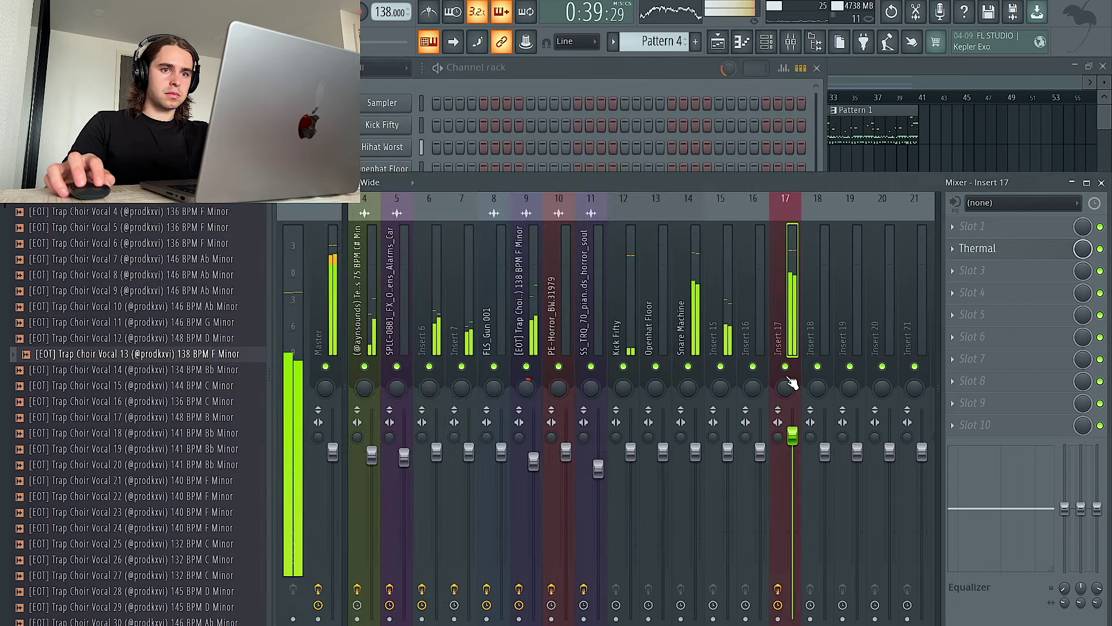
click(977, 249)
click(418, 143)
click(417, 162)
click(421, 181)
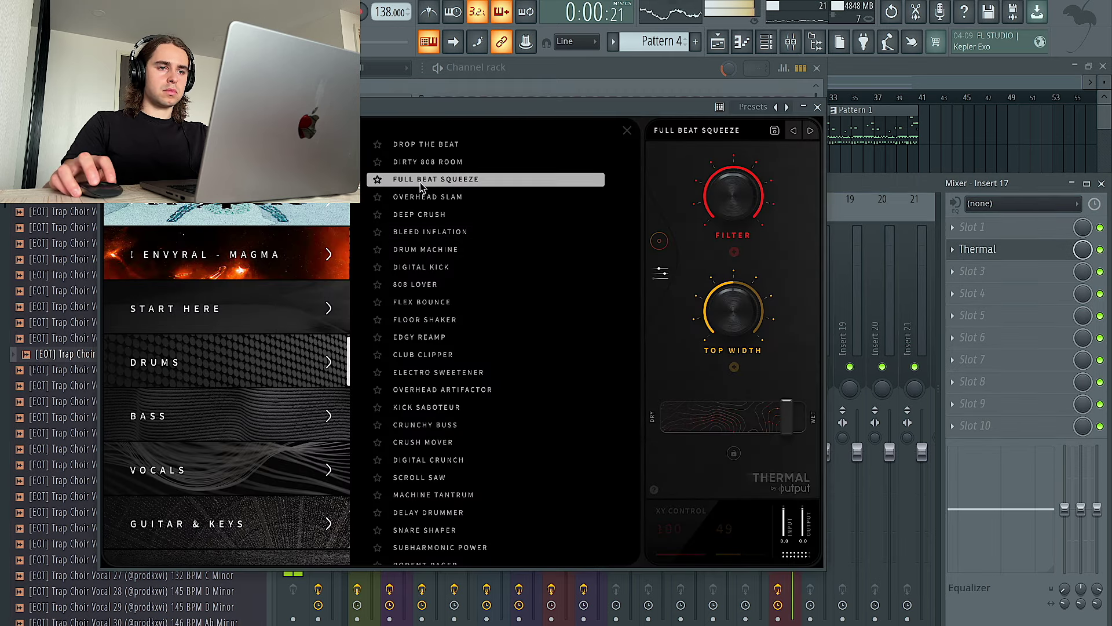
click(817, 107)
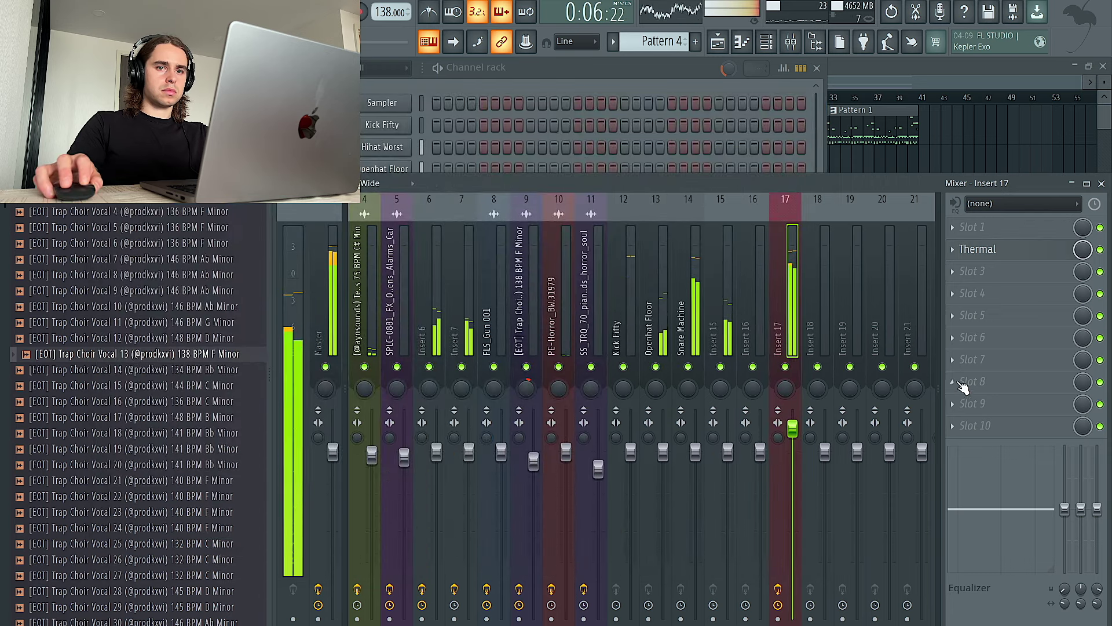
click(985, 271)
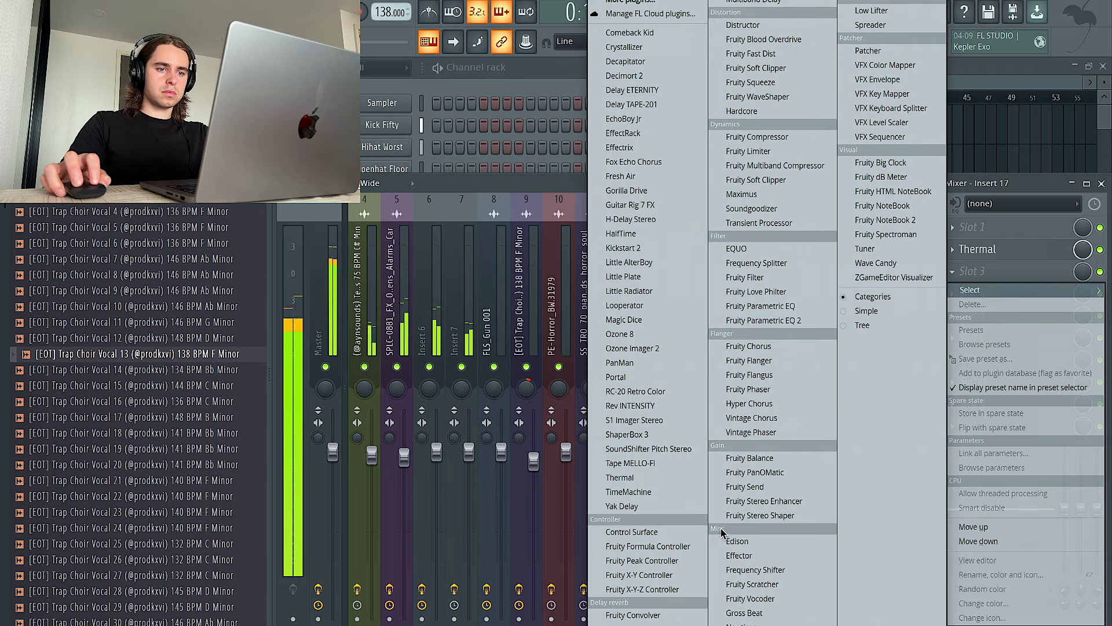
click(634, 625)
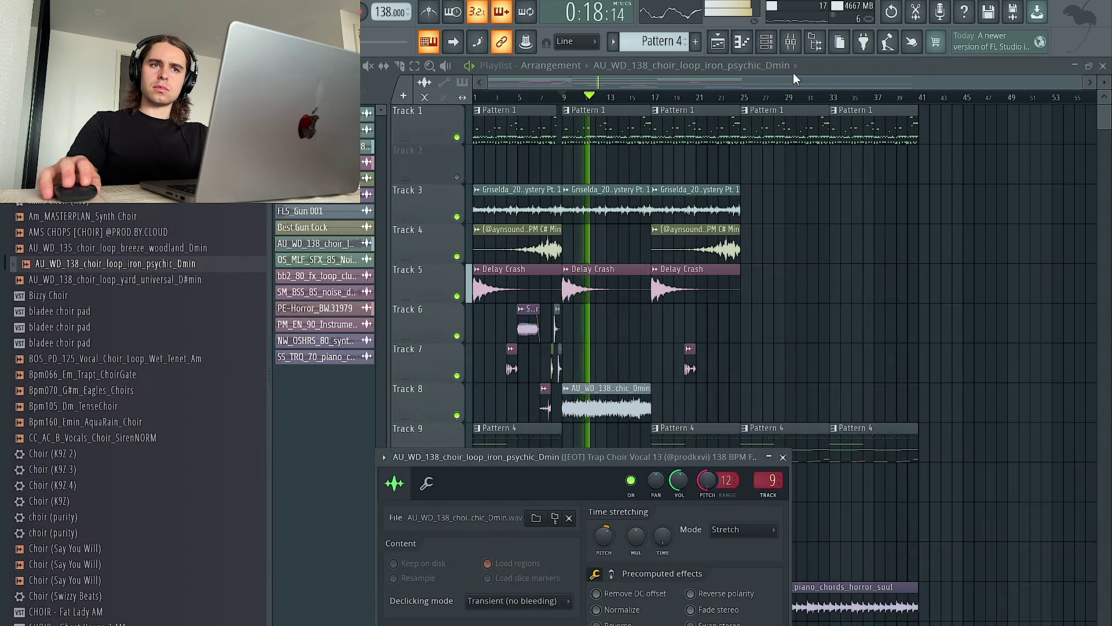
Step: Check the choir vocal EQ on mixer track 9, slightly lower the track's volume, and return to the playlist
key(F9)
click(992, 227)
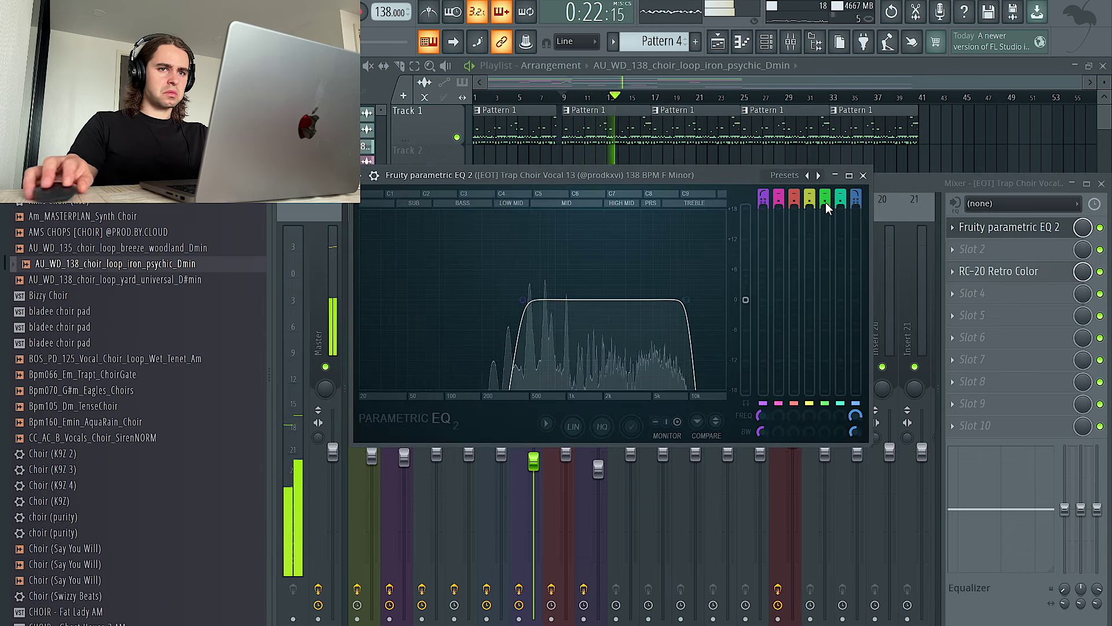
click(875, 418)
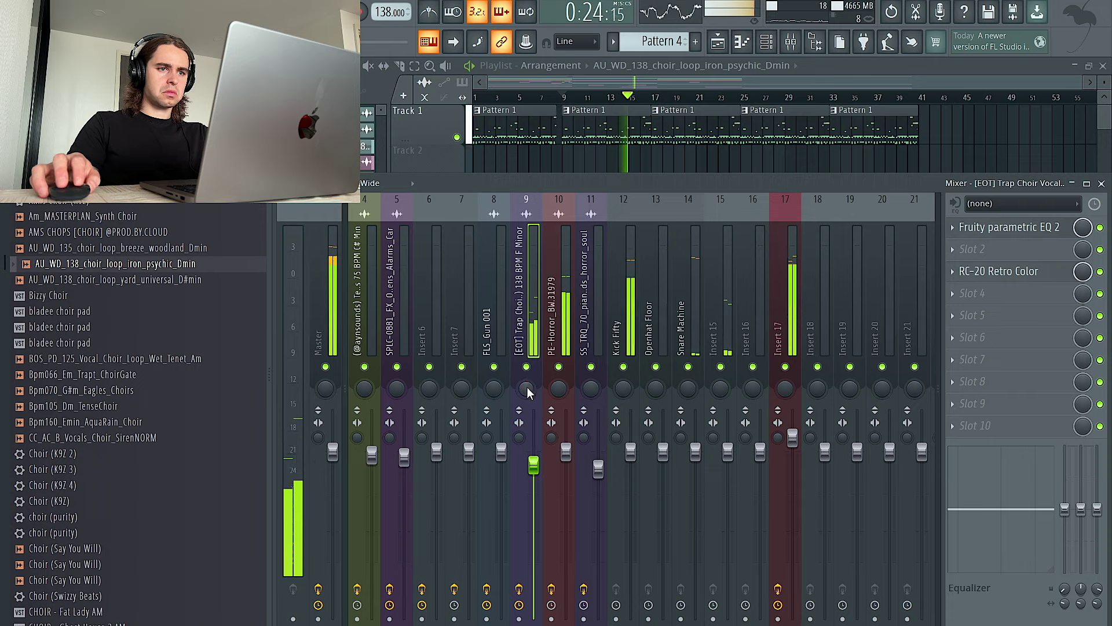
key(F9)
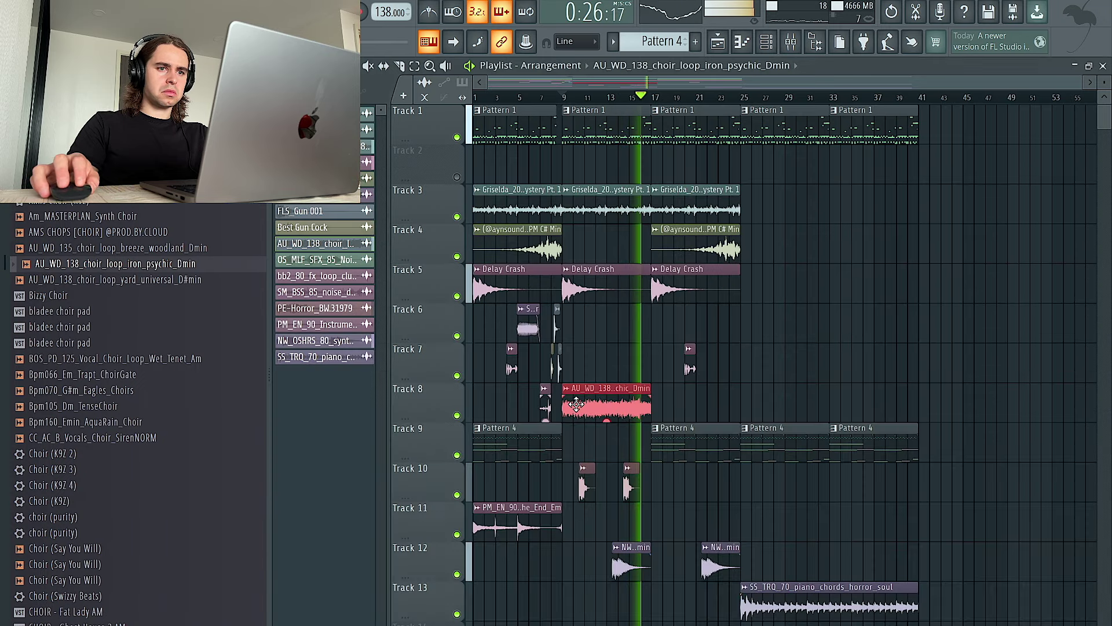
Step: Duplicate the AU_WD_138 choir loop clip on track 8 so that copies start at bars 17 and 25
key(ctrl+b)
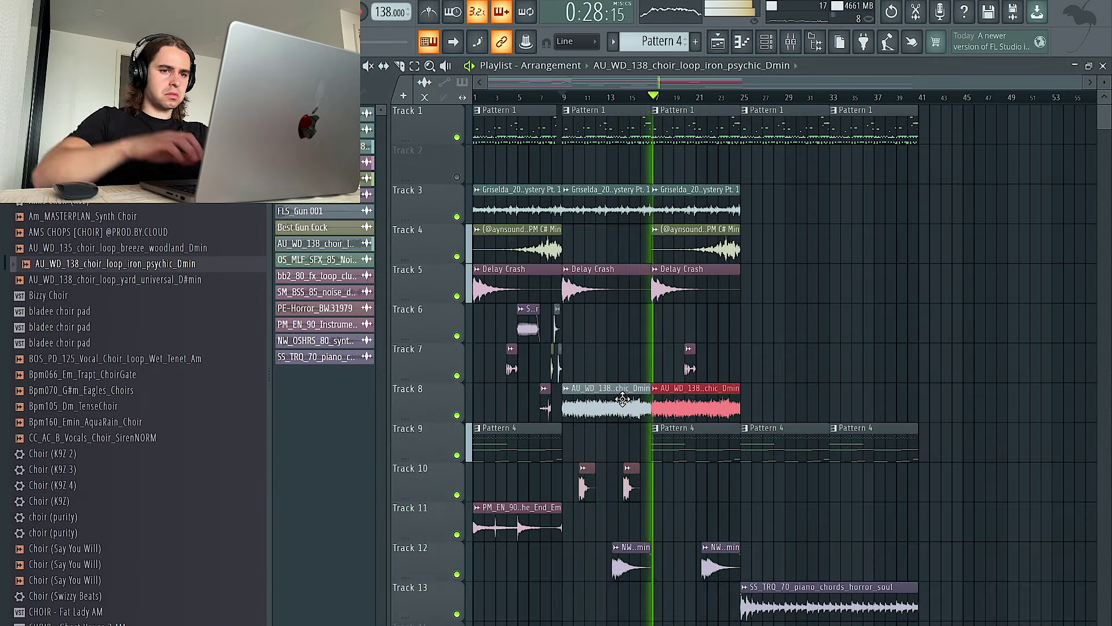
key(ctrl+b)
click(746, 391)
click(698, 393)
right_click(701, 403)
ctrl+click(635, 405)
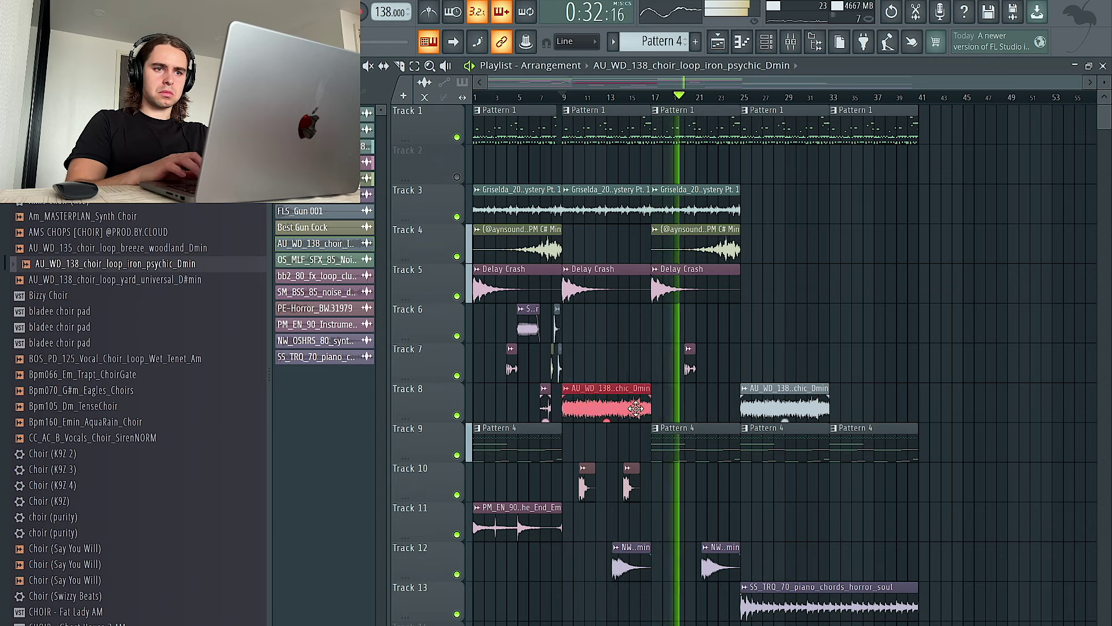
key(ctrl+b)
Step: Make the choir clip at bar 17 unique and adjust the pitch in its channel settings
click(660, 393)
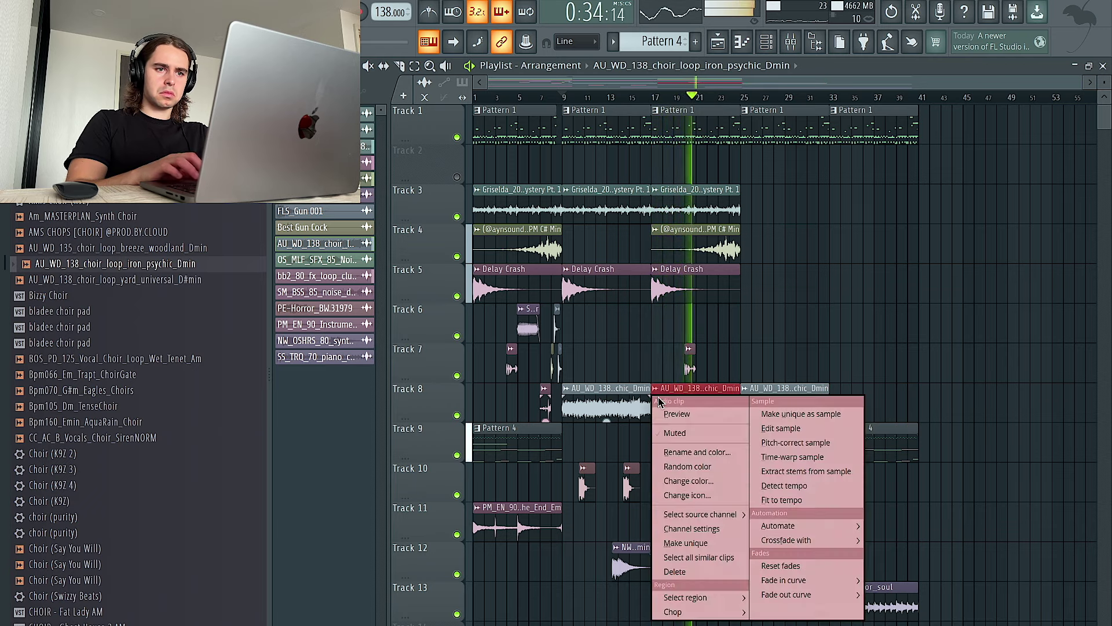
click(682, 542)
double_click(694, 403)
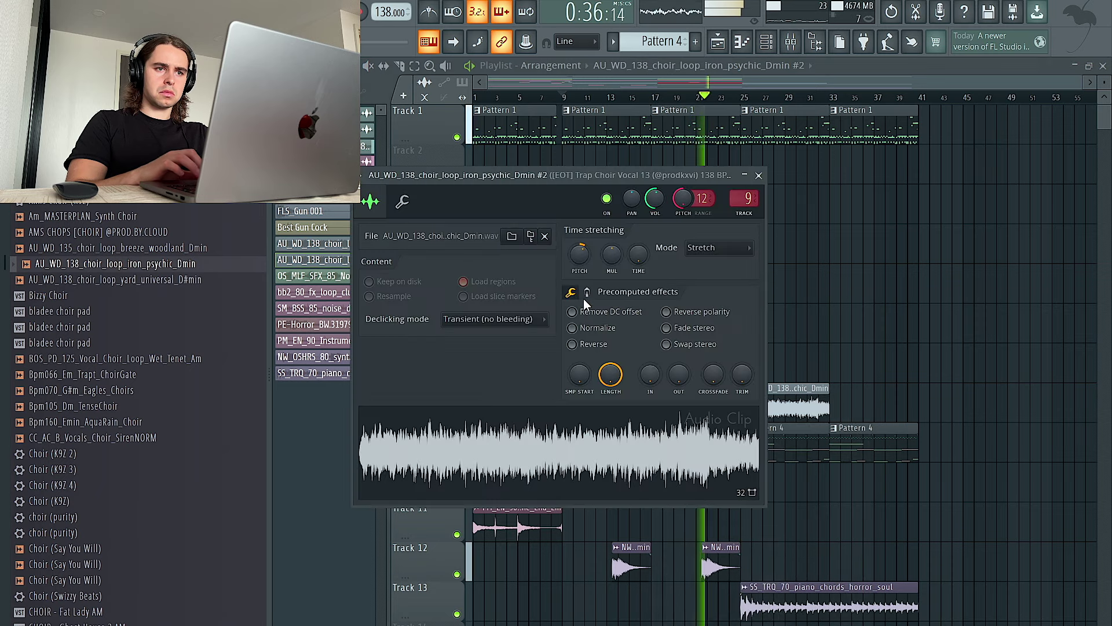
right_click(681, 204)
click(693, 213)
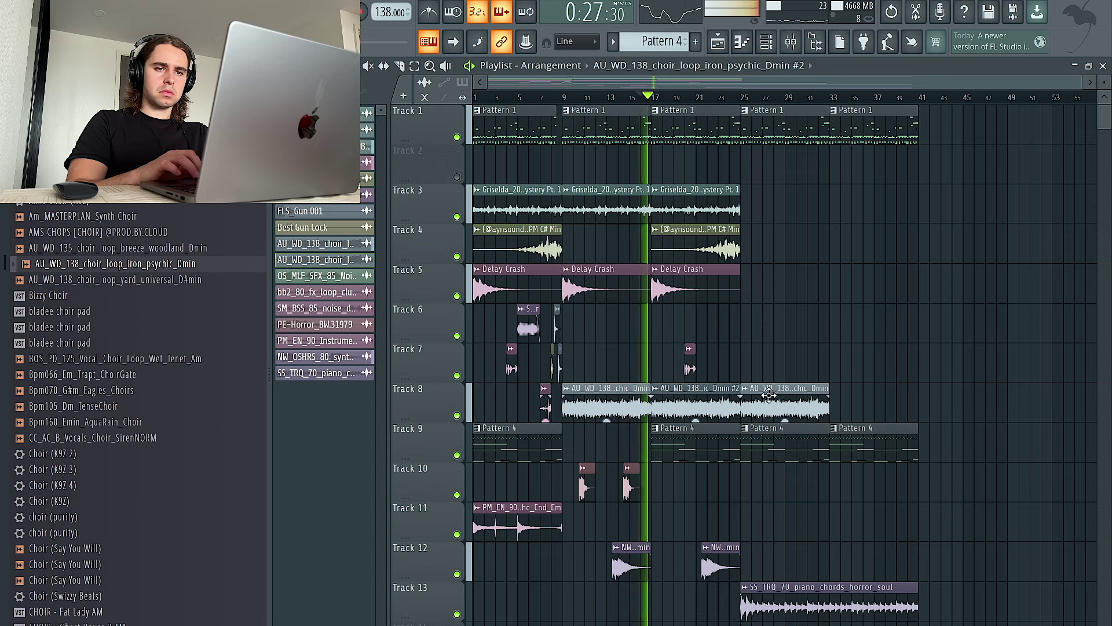
Step: Remove the choir copy at bar 25 and give the unique choir clip at bar 17 a random color
click(655, 388)
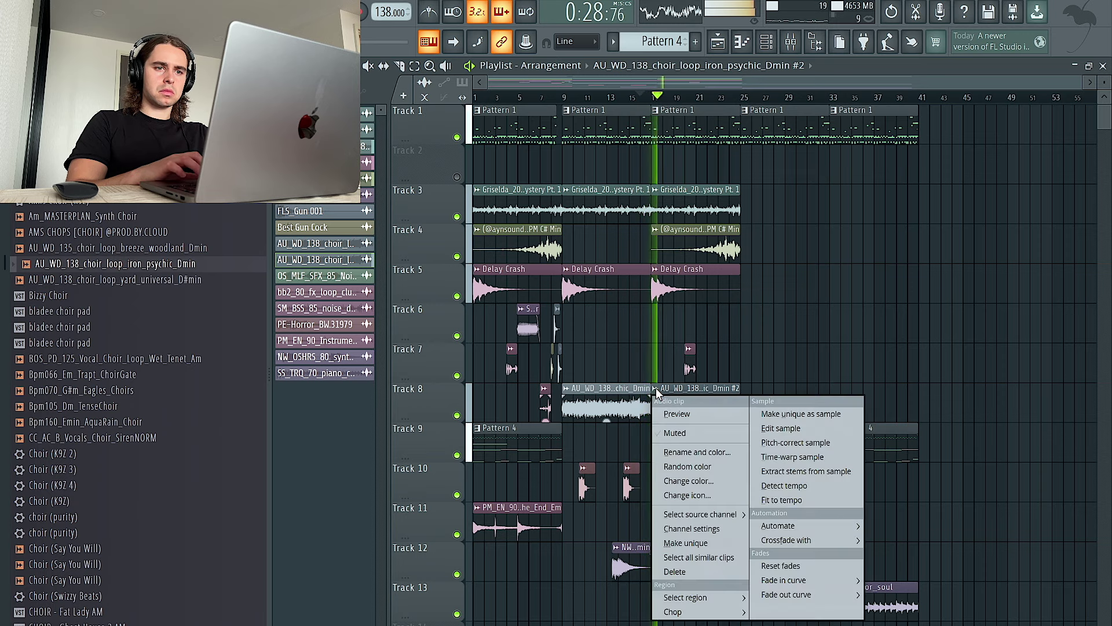
click(703, 458)
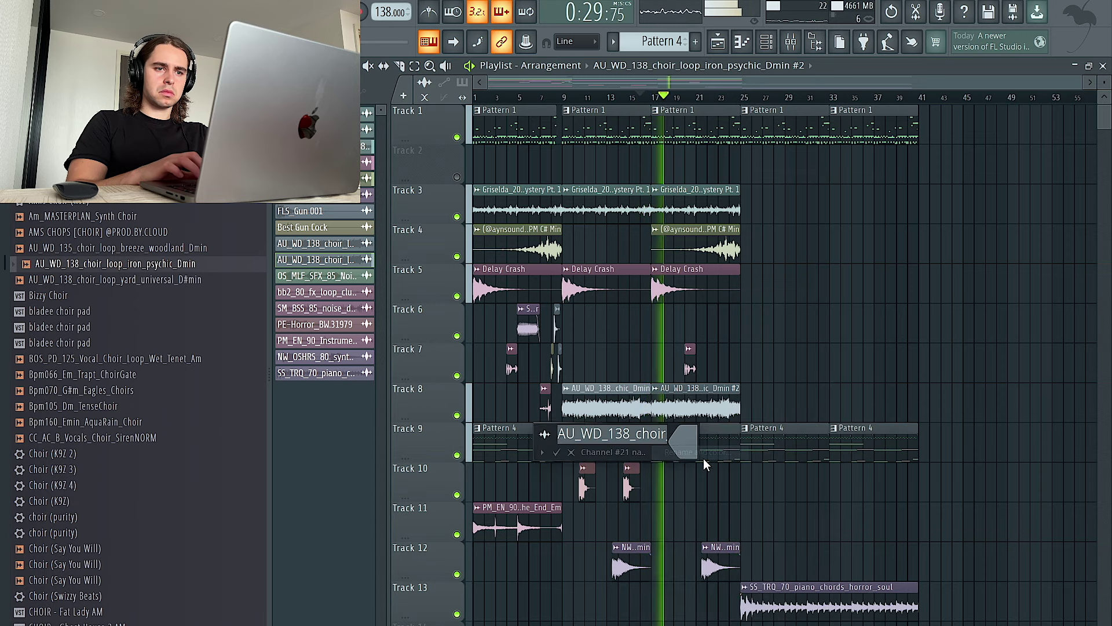
click(571, 453)
right_click(661, 392)
key(ctrl+z)
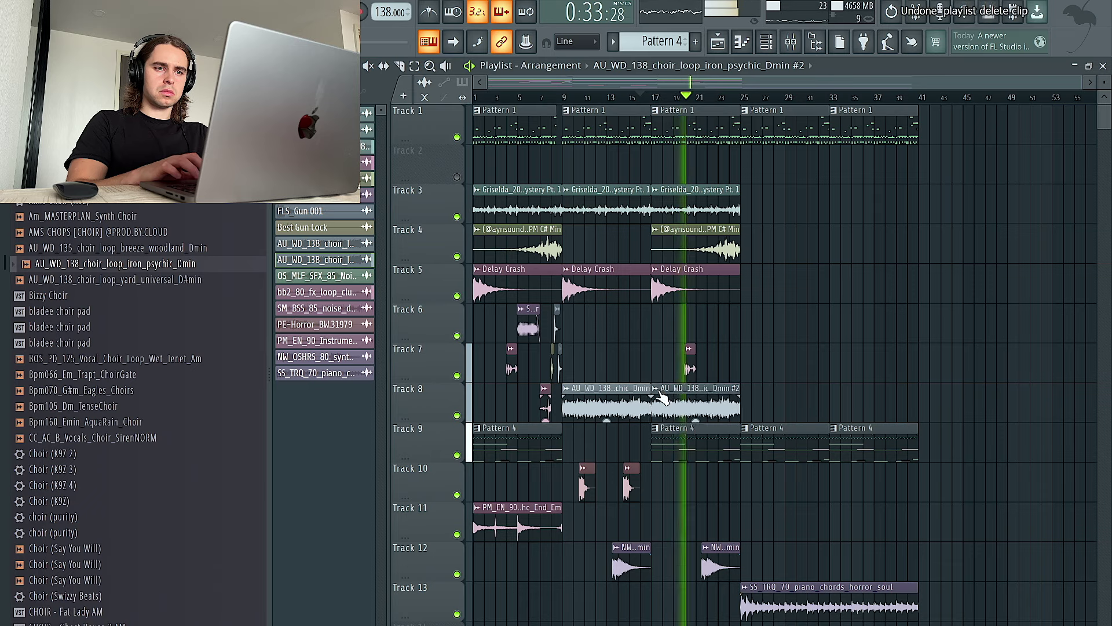
click(661, 392)
click(687, 468)
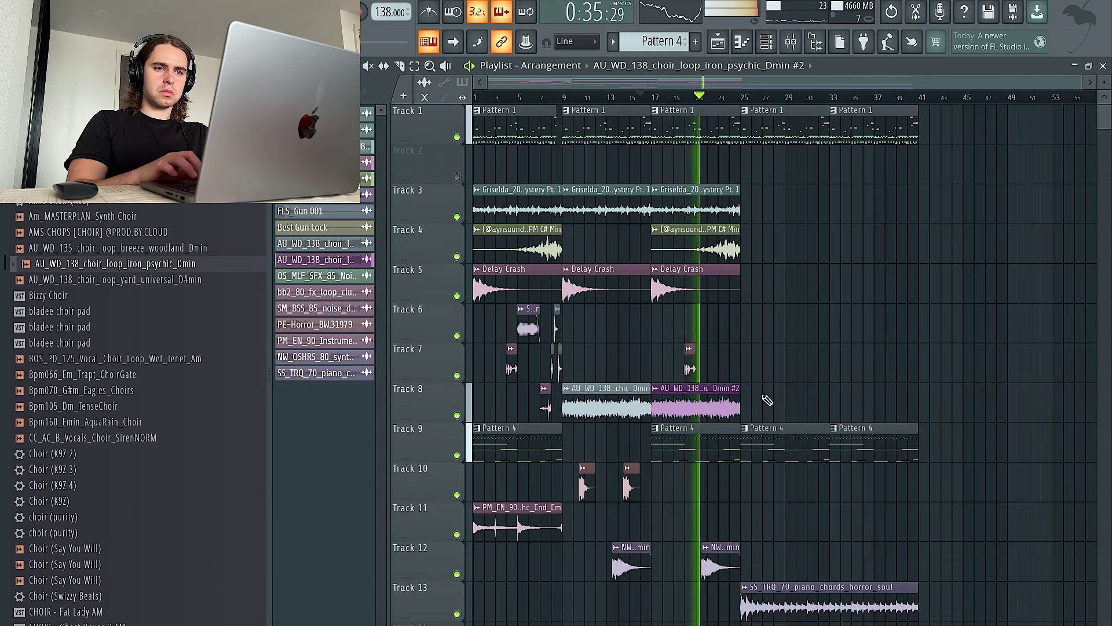
Step: Narrow the choir track's EQ by raising the low cut and lowering the high cut, and check its RC-20 settings
click(788, 44)
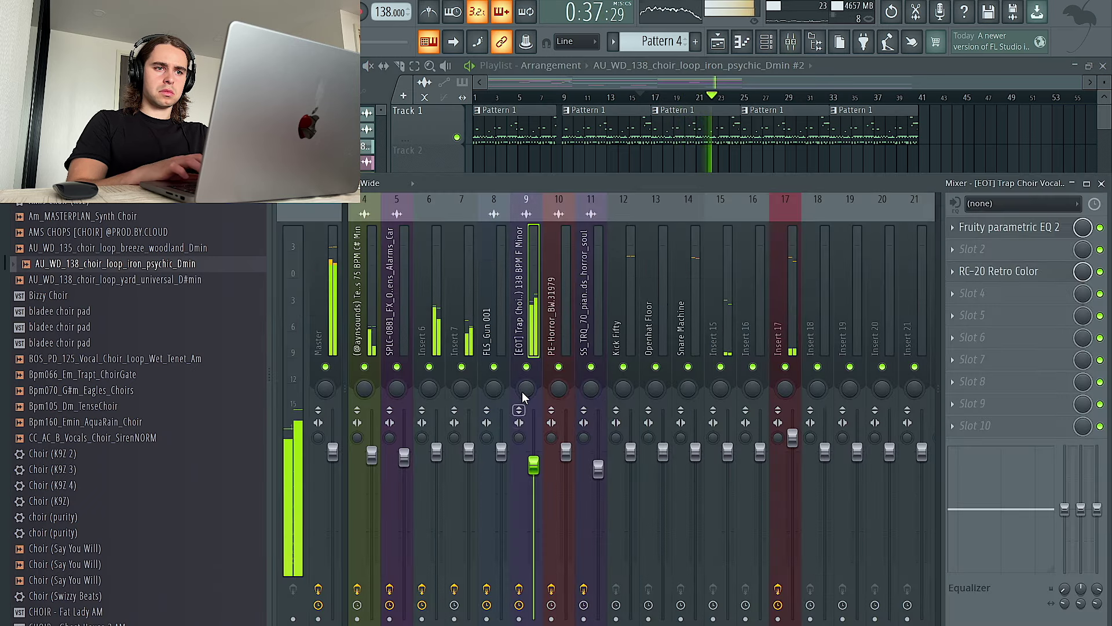
click(985, 227)
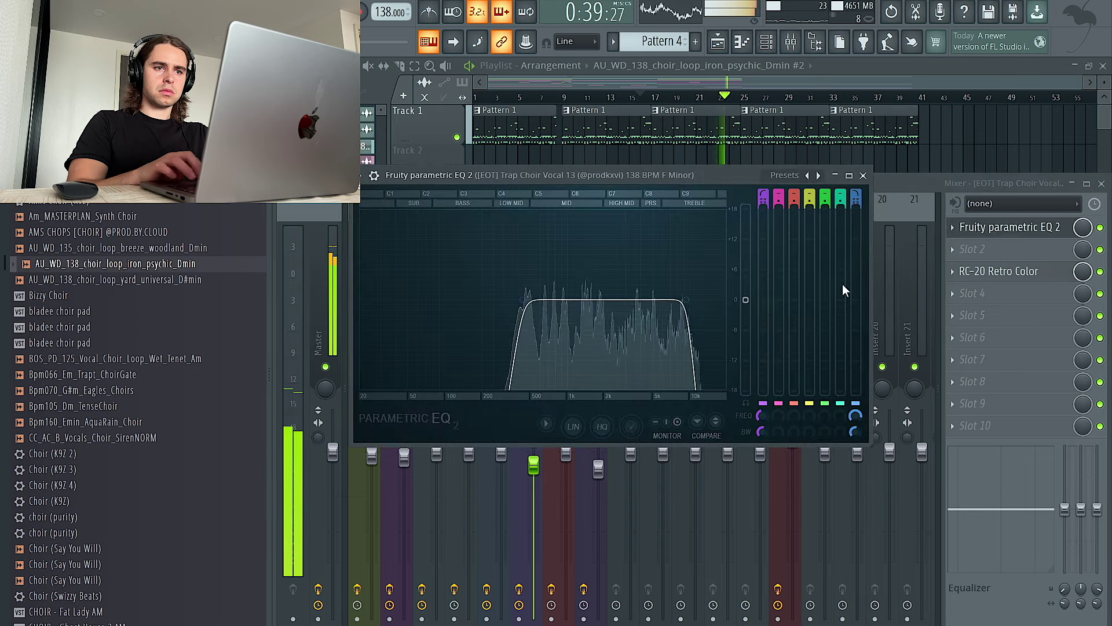
drag(686, 299, 678, 300)
drag(524, 299, 530, 300)
click(999, 271)
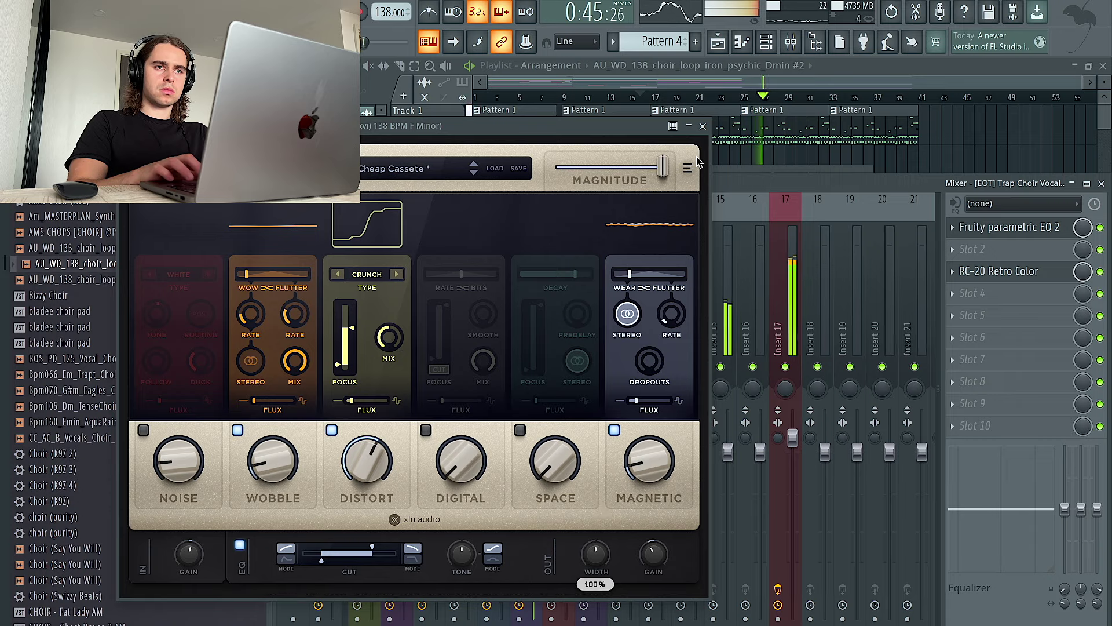
click(703, 125)
Step: Slice Pattern 1 on track 1 within bar 28 and delete pieces, leaving a gap and one short slice
right_click(937, 139)
key(c)
scroll(791, 132, up, 5)
click(729, 97)
mouse_move(747, 109)
mouse_down()
mouse_move(748, 136)
mouse_move(782, 138)
mouse_move(762, 144)
mouse_up()
right_click(755, 133)
key(space)
key(space)
right_click(778, 134)
key(space)
key(space)
Step: Duplicate the short Pattern 1 slice so it repeats as a stutter up to bar 29
scroll(771, 155, up, 4)
key(space)
key(space)
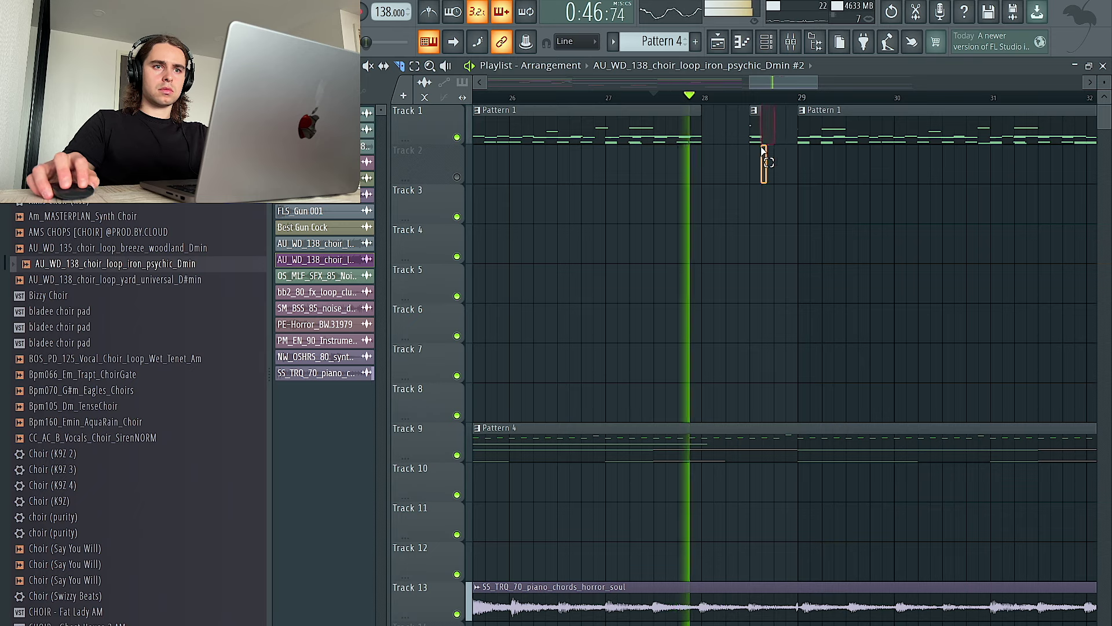
key(ctrl+b)
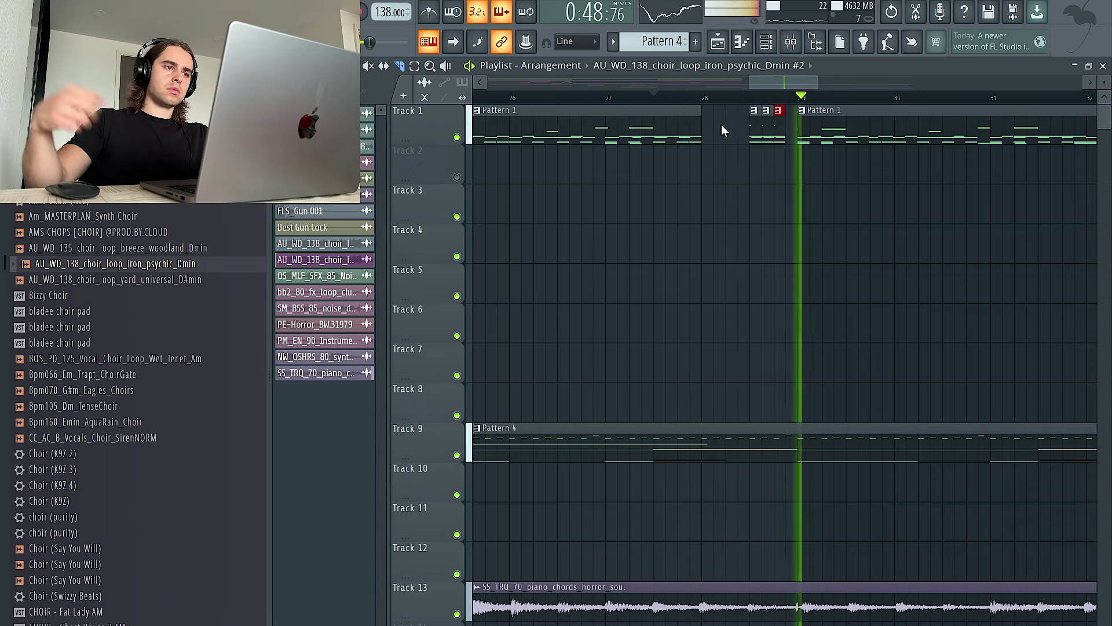
scroll(721, 124, down, 5)
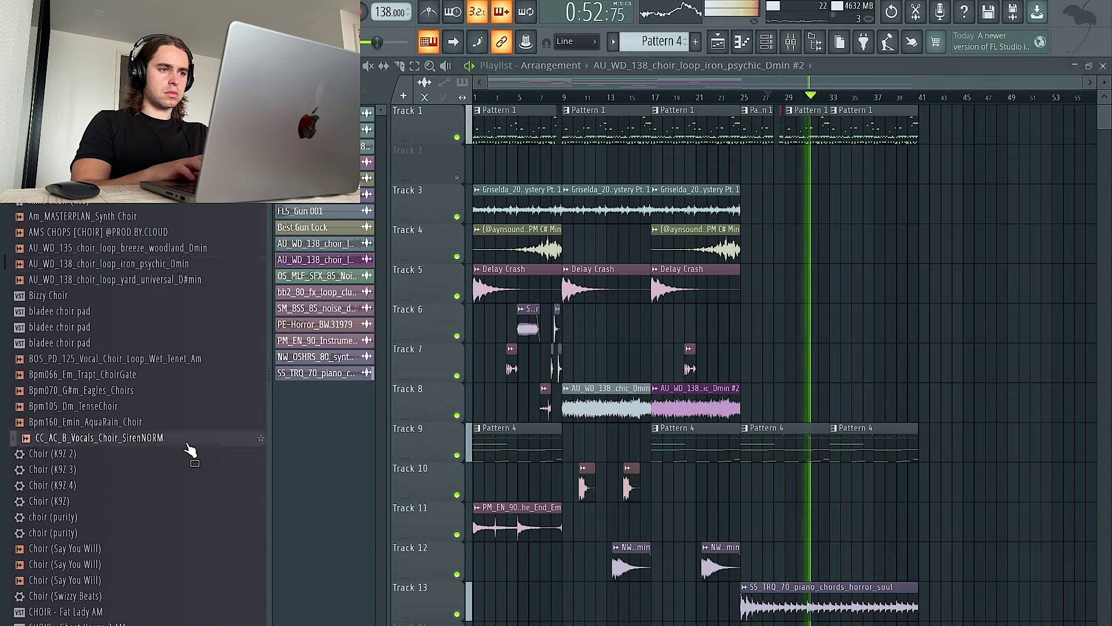
Step: Add the CC_AC_B_Vocals_Choir_SirenNORM sample to the playlist around bar 33
drag(188, 449, 330, 427)
drag(834, 370, 847, 390)
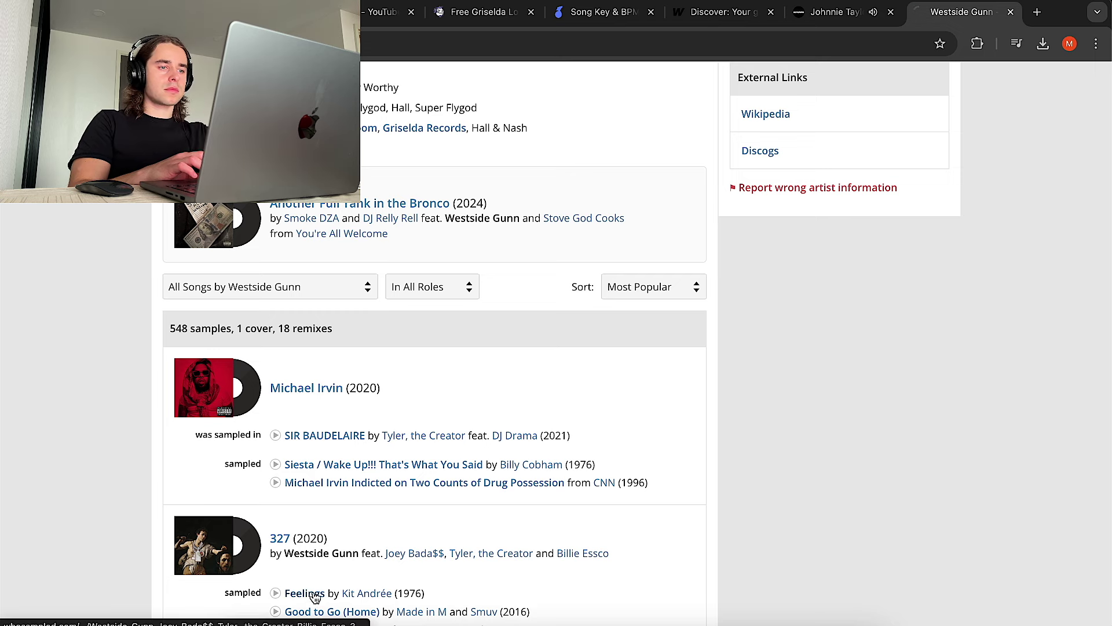
Step: Switch to the browser, preview Kit Andrée's Feelings from WhoSampled, and pick Johnnie Taylor's Dont Wait as sample material
scroll(724, 396, down, 4)
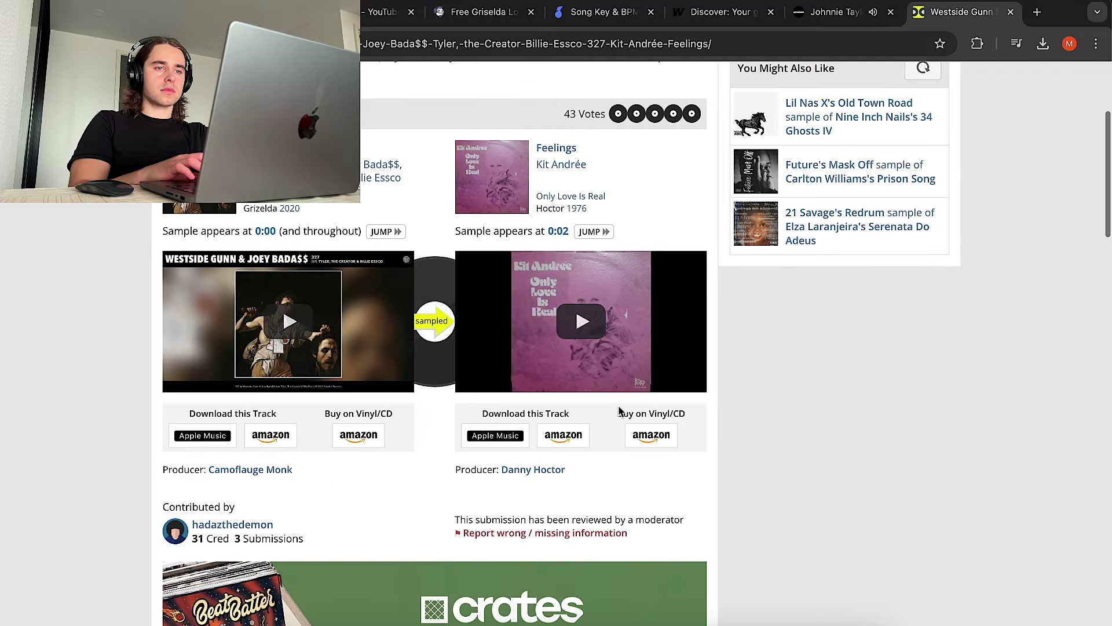
click(597, 301)
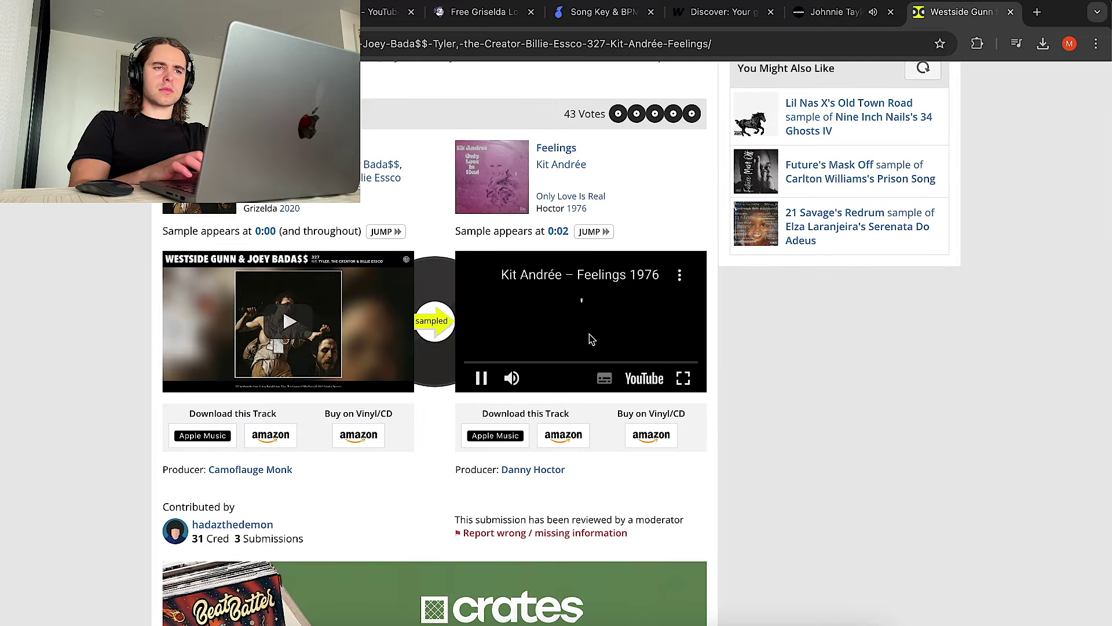
click(654, 377)
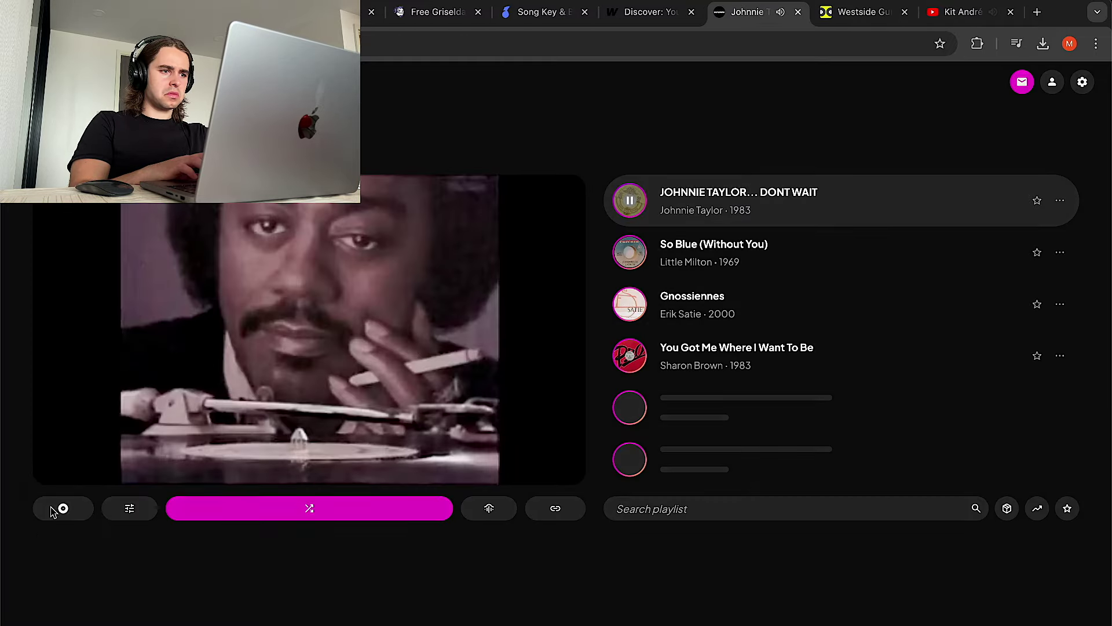
click(53, 510)
click(171, 365)
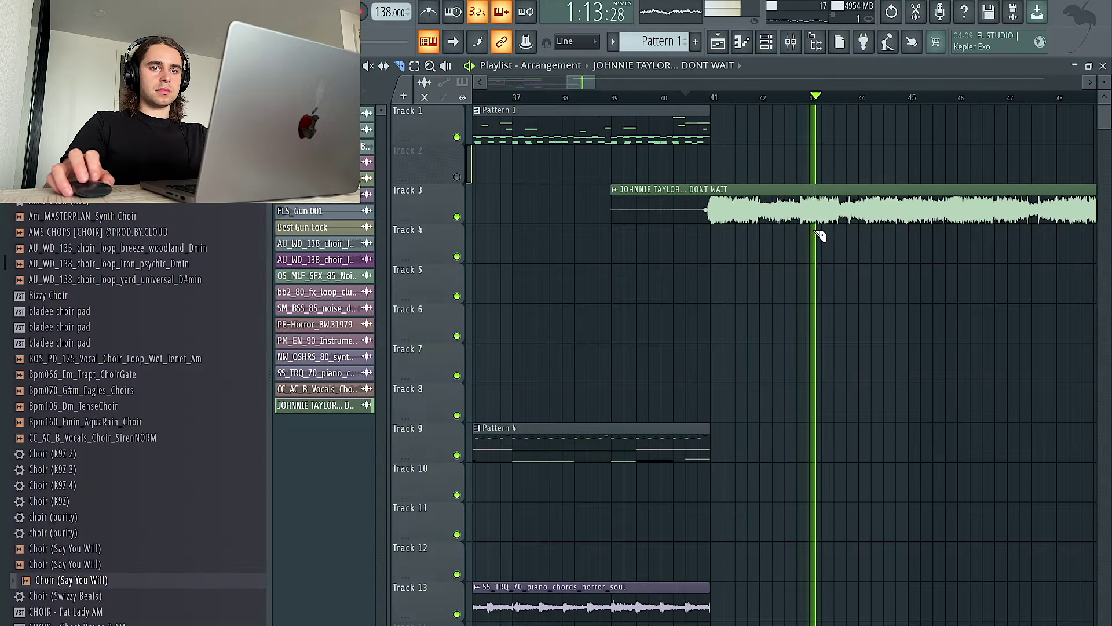
Step: Switch back to FL Studio and slice the Johnnie Taylor clip on track 3 just before bar 43
scroll(800, 231, up, 5)
key(ctrl+z)
scroll(796, 233, up, 1)
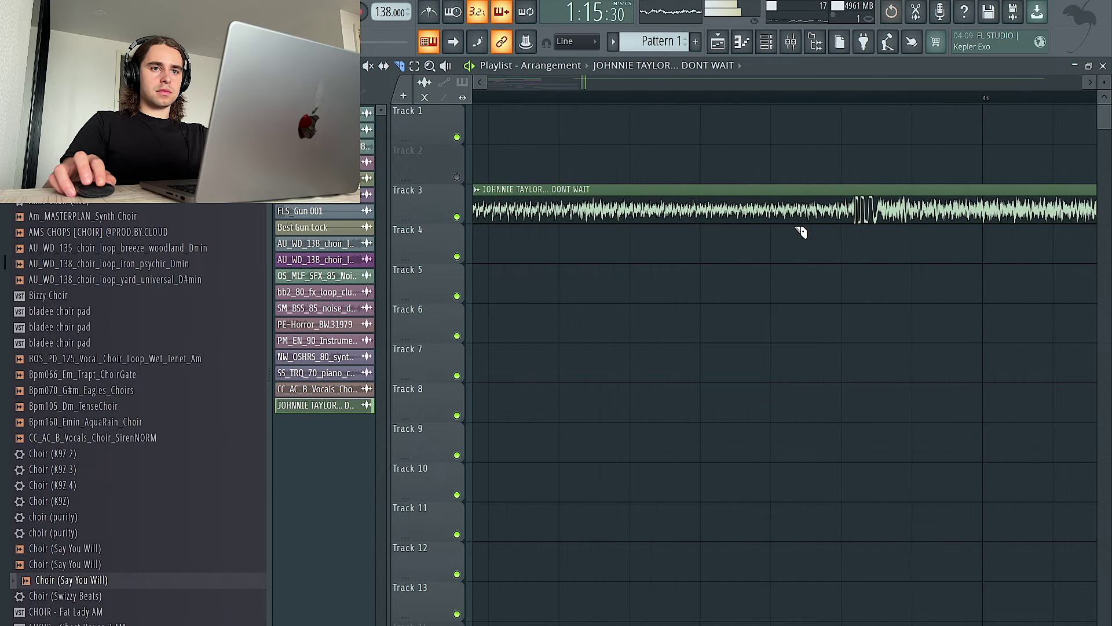
scroll(854, 221, down, 5)
click(661, 97)
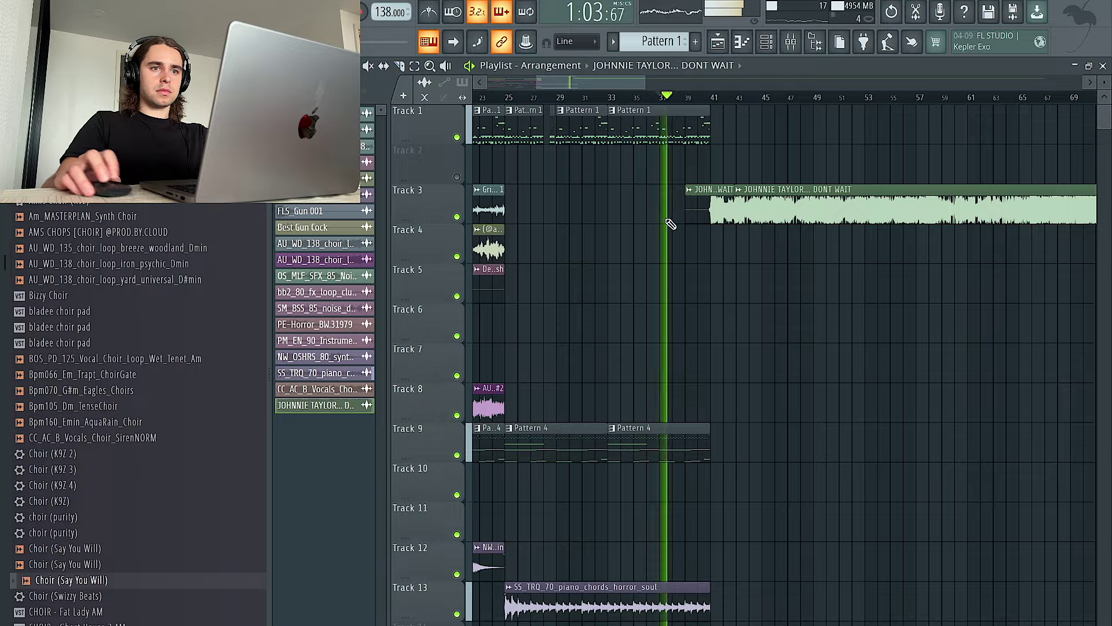
Step: Trim the Johnnie Taylor clip at the cut to leave a small gap between its two parts
scroll(724, 209, up, 6)
scroll(702, 213, up, 4)
drag(700, 214, 710, 214)
scroll(707, 214, down, 5)
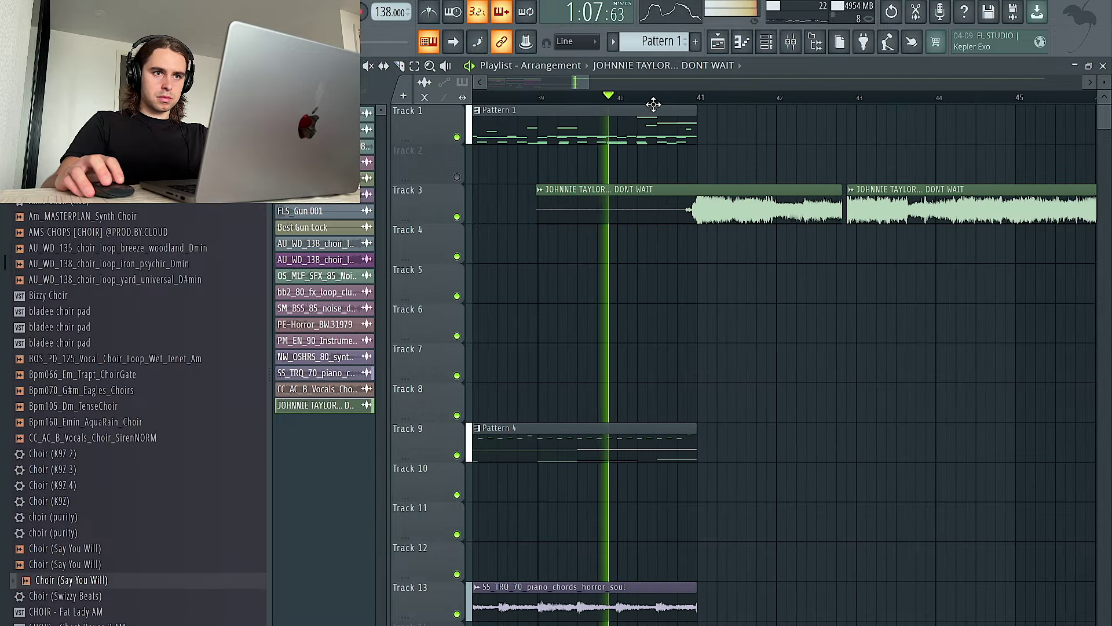
Step: Render bar 40 to an audio clip on track 2 and end Pattern 4 and the piano chords at bar 40
drag(702, 101, 638, 103)
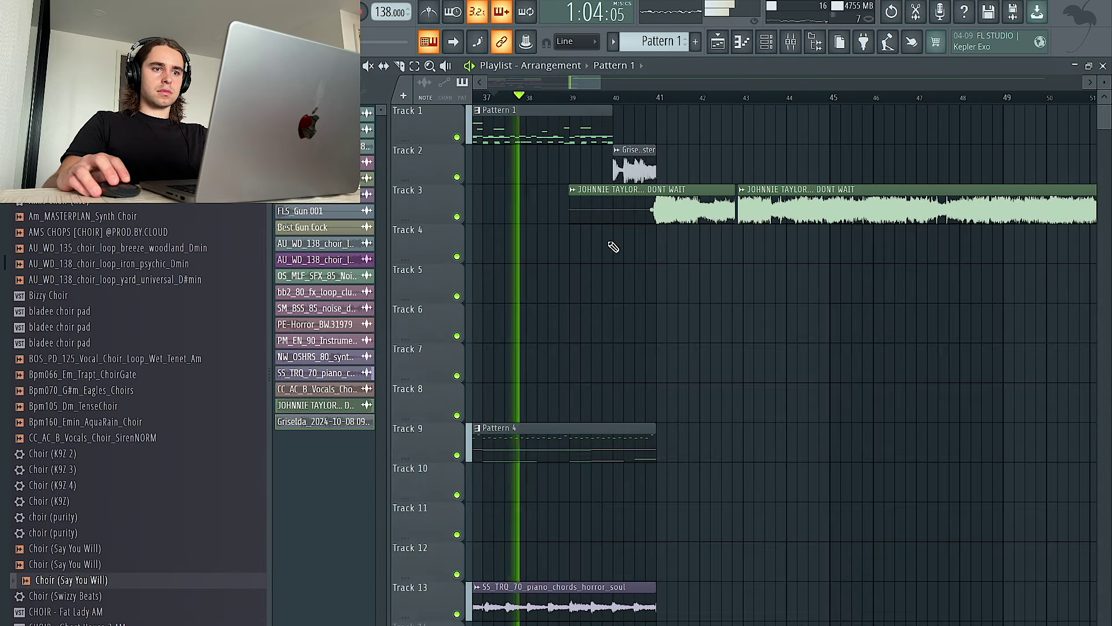
key(space)
key(space)
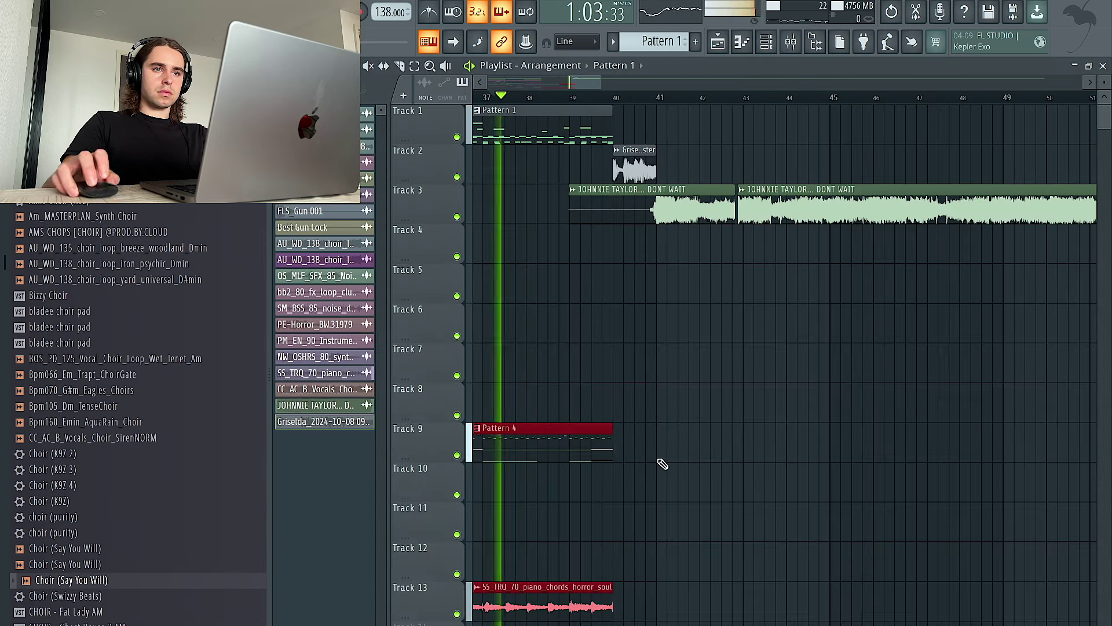
Step: Reverse the rendered Griselda master clip at bar 40 on track 2
double_click(637, 160)
click(649, 402)
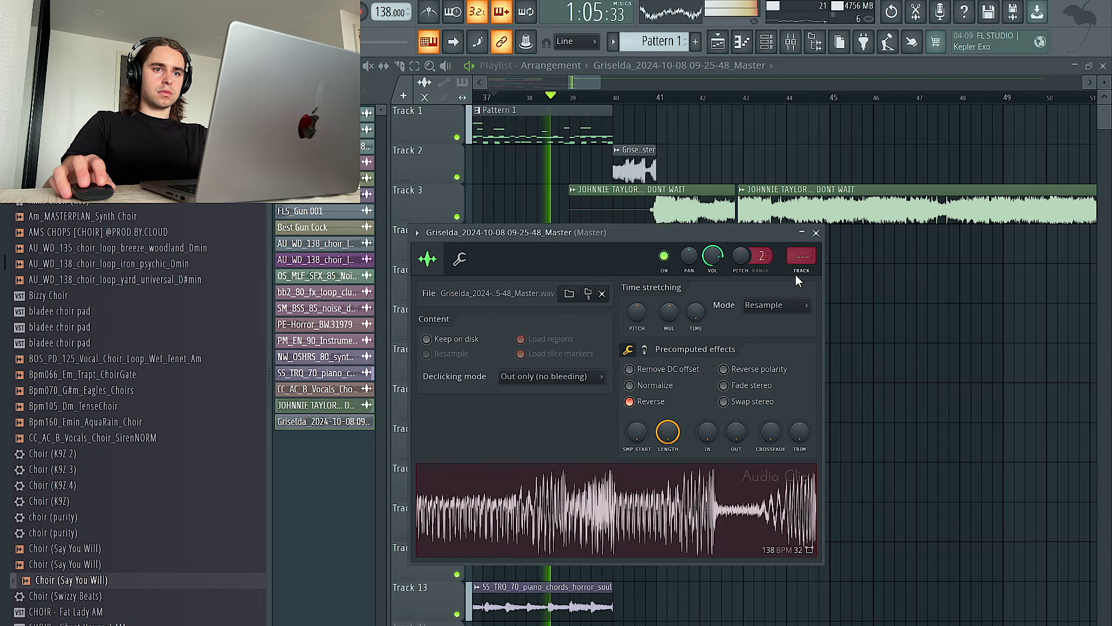
Step: Route the rendered Griselda master clip on track 2 to mixer track 16 and turn off its Reverse effect
key(F9)
key(F9)
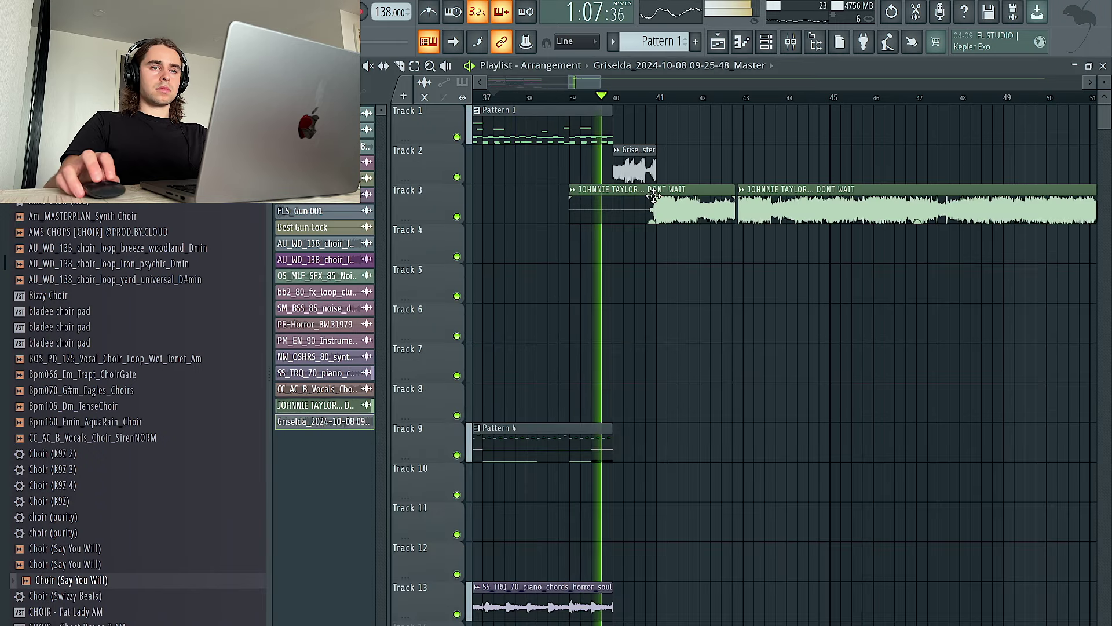
scroll(656, 190, down, 5)
scroll(656, 188, up, 6)
double_click(686, 169)
key(space)
key(space)
click(682, 399)
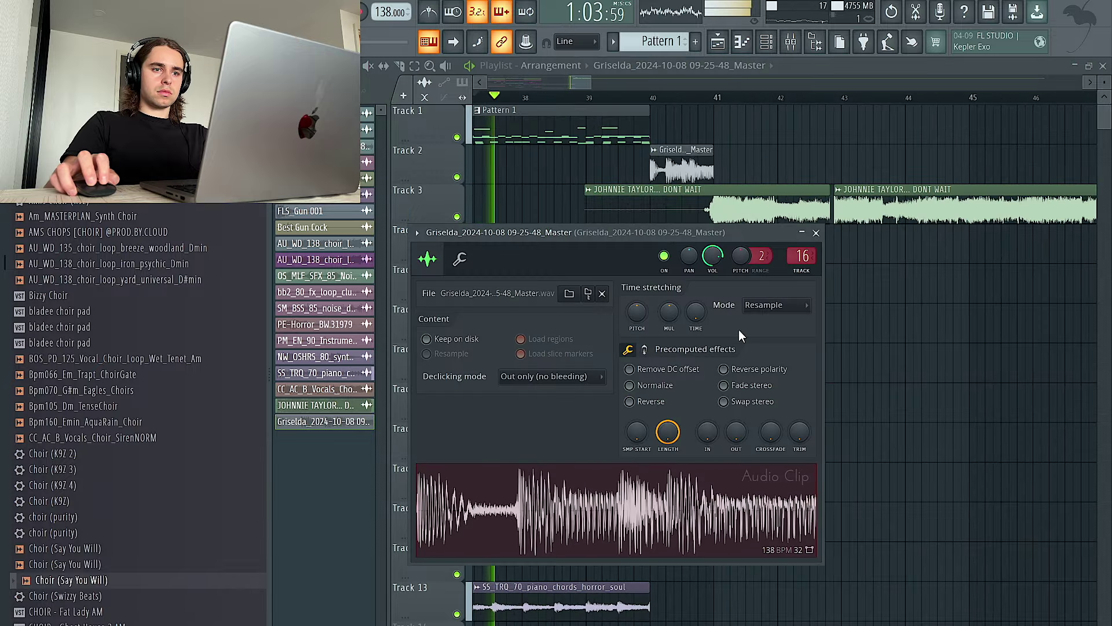
Step: Load Looperator into slot 1 of the Griselda clip's mixer track and return to the playlist
click(795, 46)
click(1014, 235)
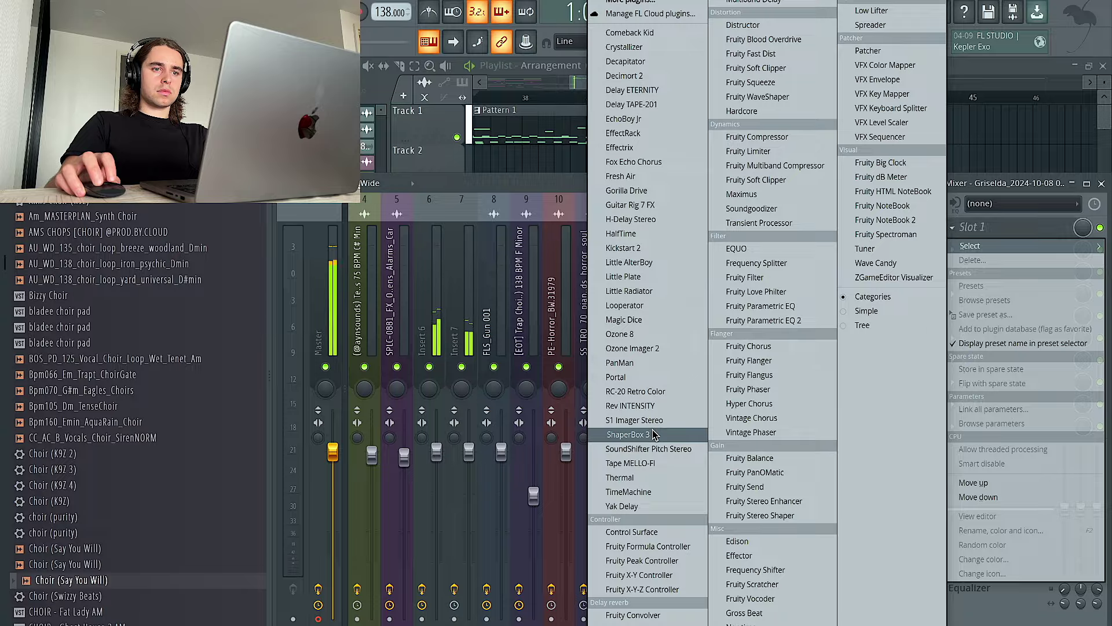
click(653, 434)
key(Escape)
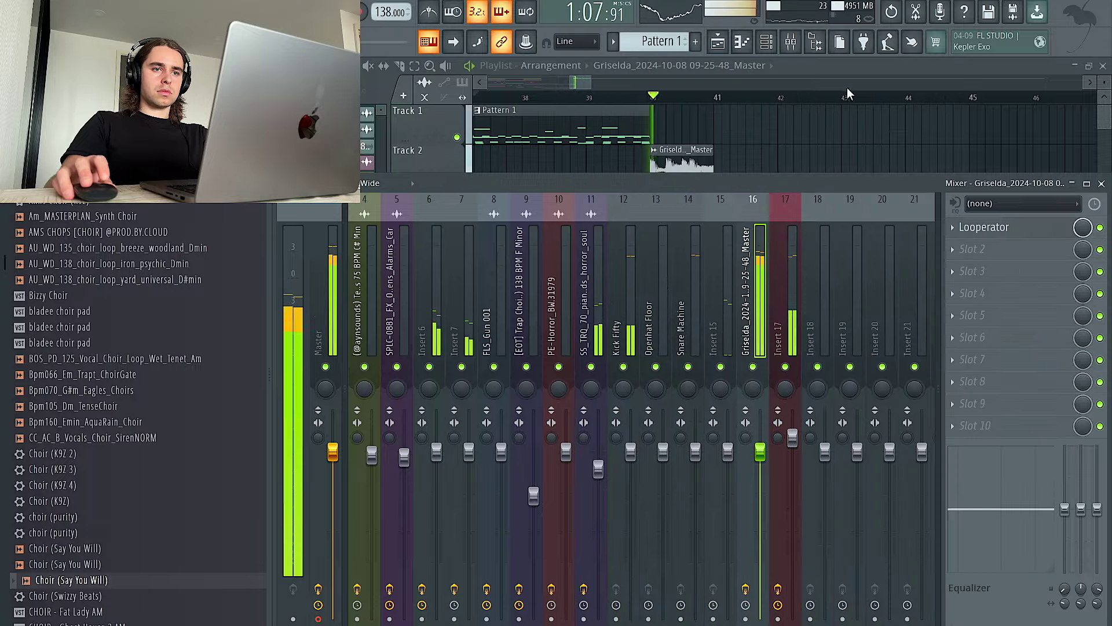
key(Escape)
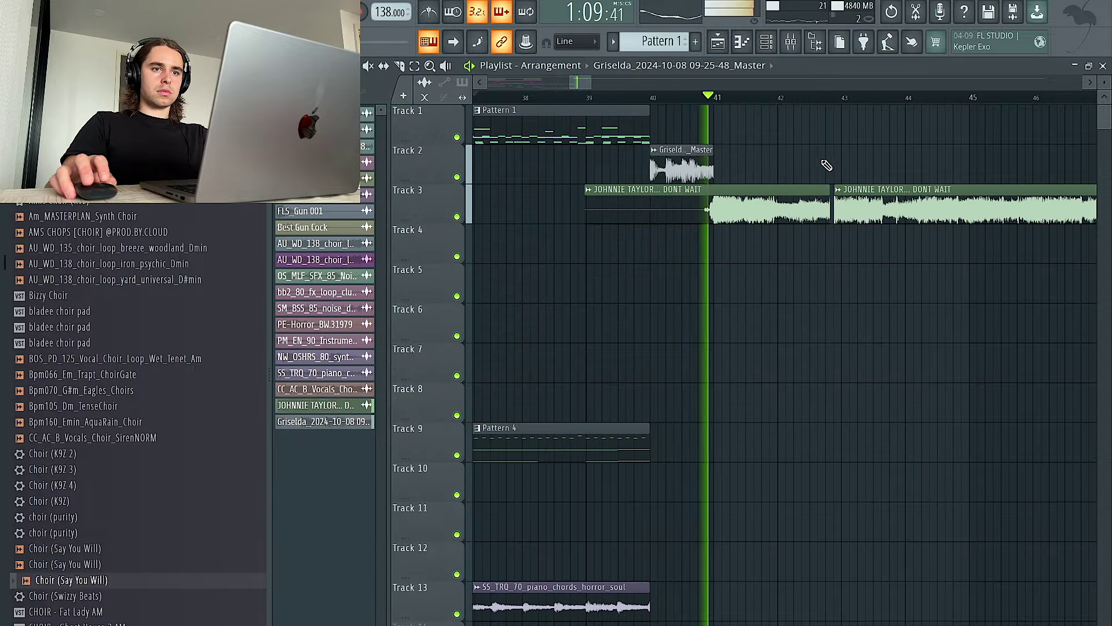
Step: Move the second part of the Johnnie Taylor clip from track 3 to track 5, starting at bar 43
scroll(799, 197, up, 4)
drag(869, 209, 898, 289)
scroll(861, 293, up, 4)
scroll(861, 291, up, 1)
scroll(783, 290, down, 6)
scroll(752, 284, up, 3)
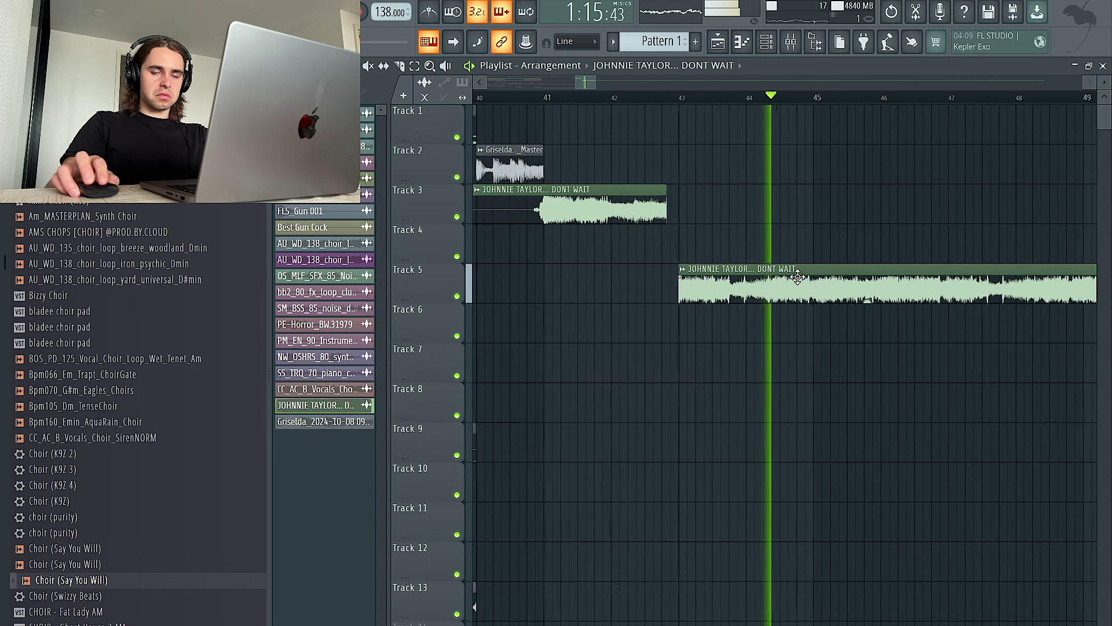
Step: Route the Johnnie Taylor clip on track 5 to mixer track 18
double_click(748, 272)
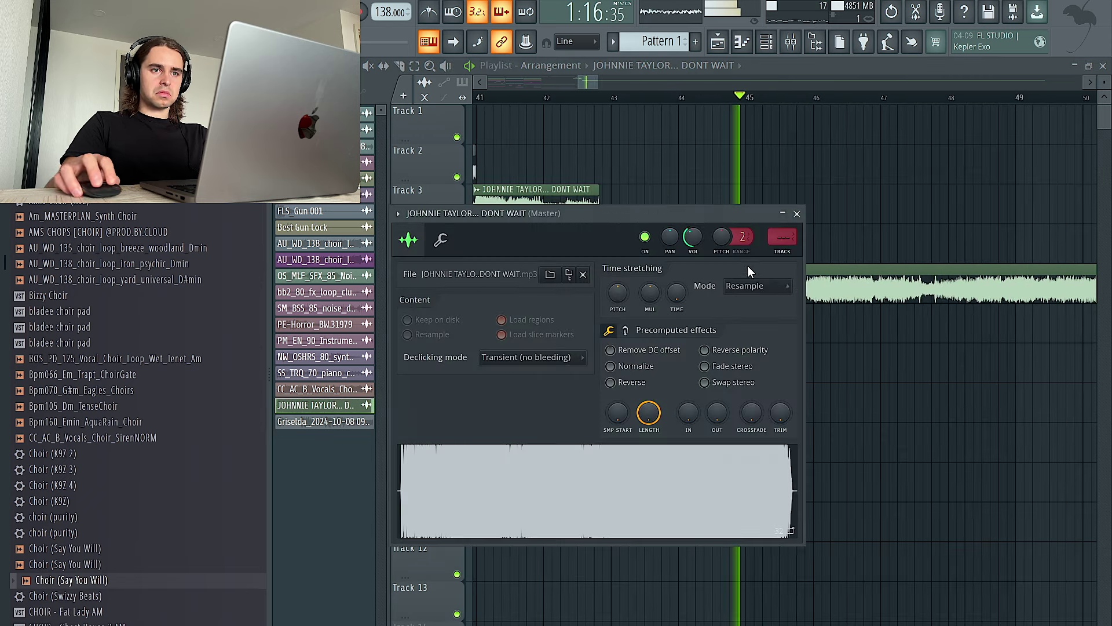
click(781, 252)
right_click(725, 166)
Step: Slice a four-bar piece off the Johnnie Taylor clip and place it on track 6 at bar 43
click(612, 98)
click(400, 66)
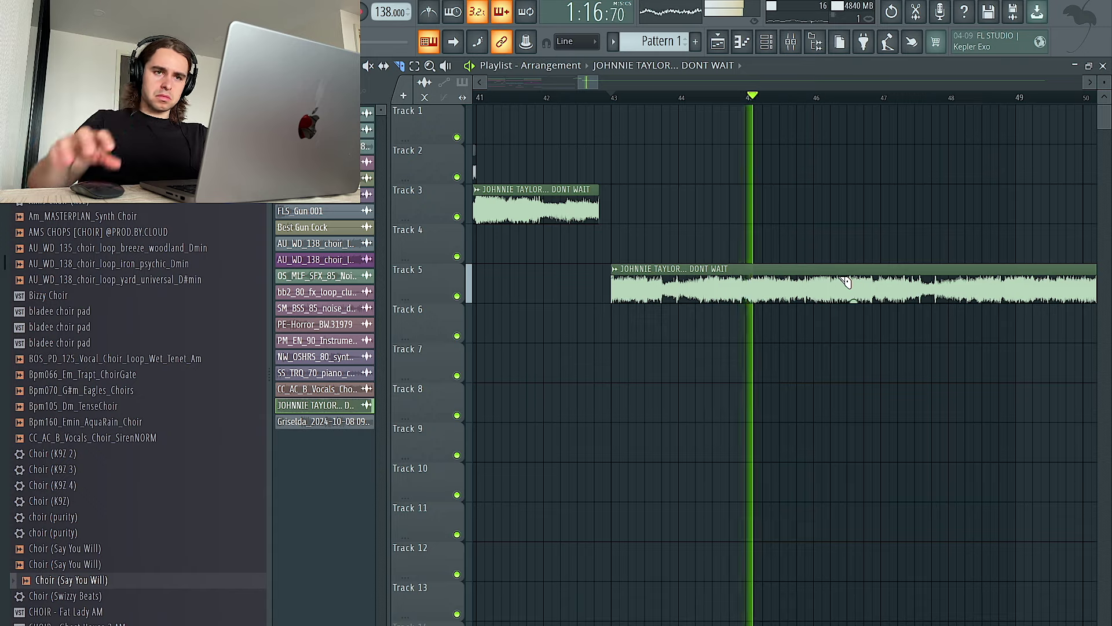
ctrl+scroll(880, 338, up, 4)
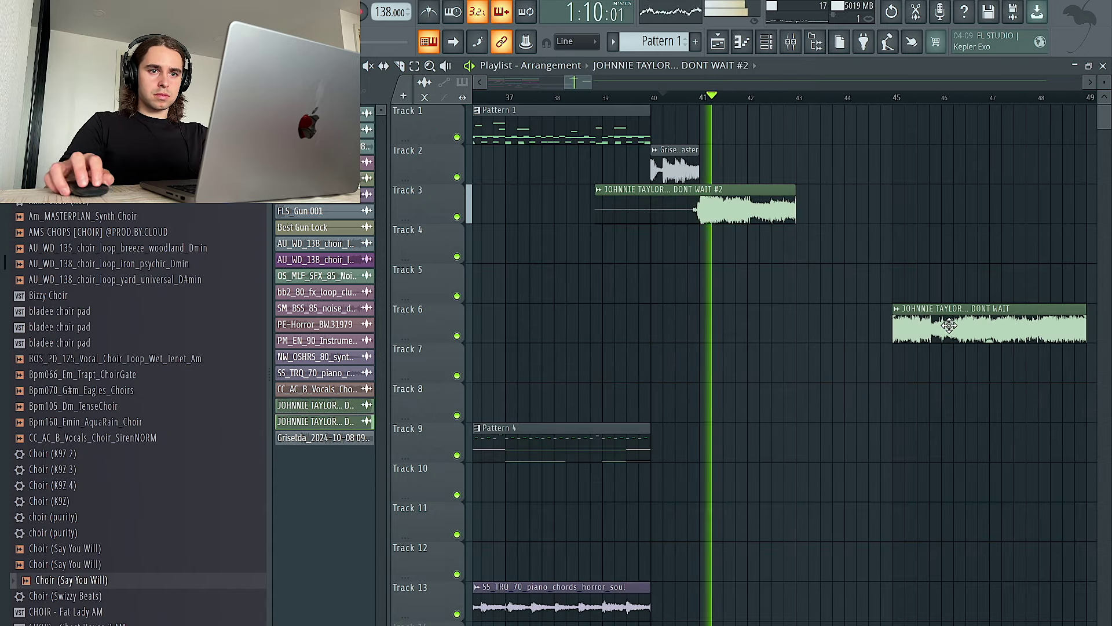
drag(949, 322, 851, 323)
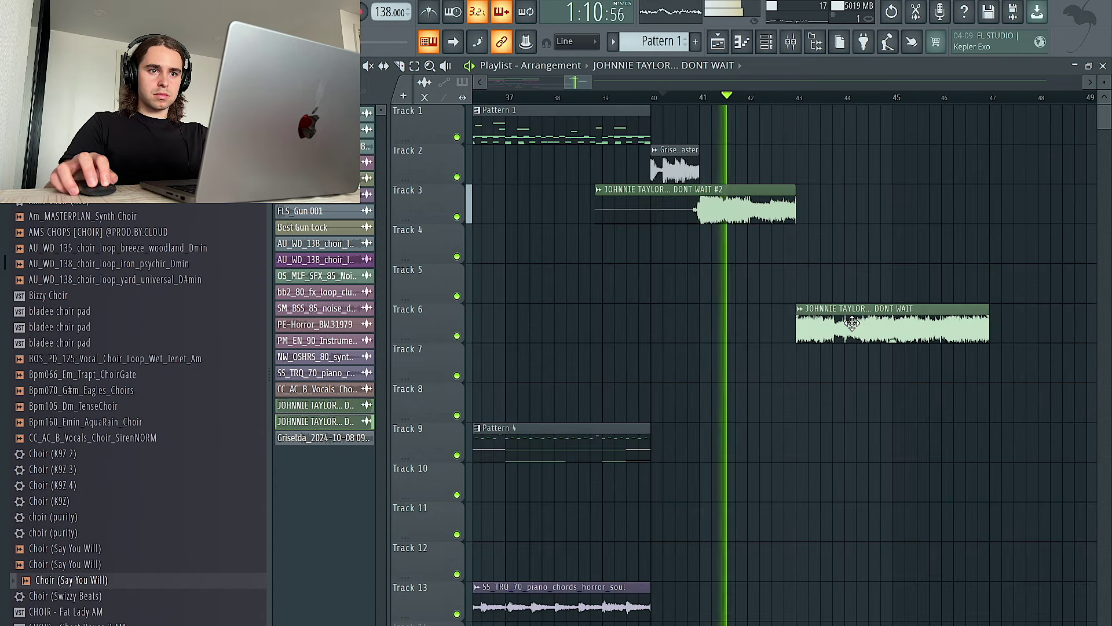
Step: Slice the four-bar piece on track 6 at bar 45, move its second half later, and copy the first half into the gap
ctrl+scroll(851, 323, up, 6)
ctrl+scroll(613, 288, down, 7)
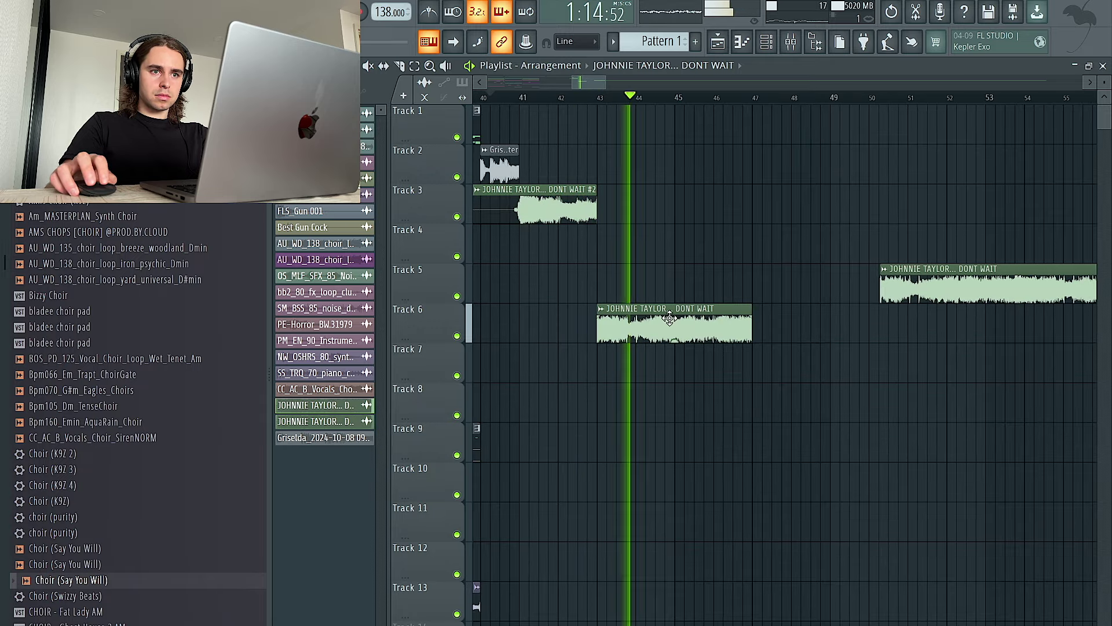
click(600, 100)
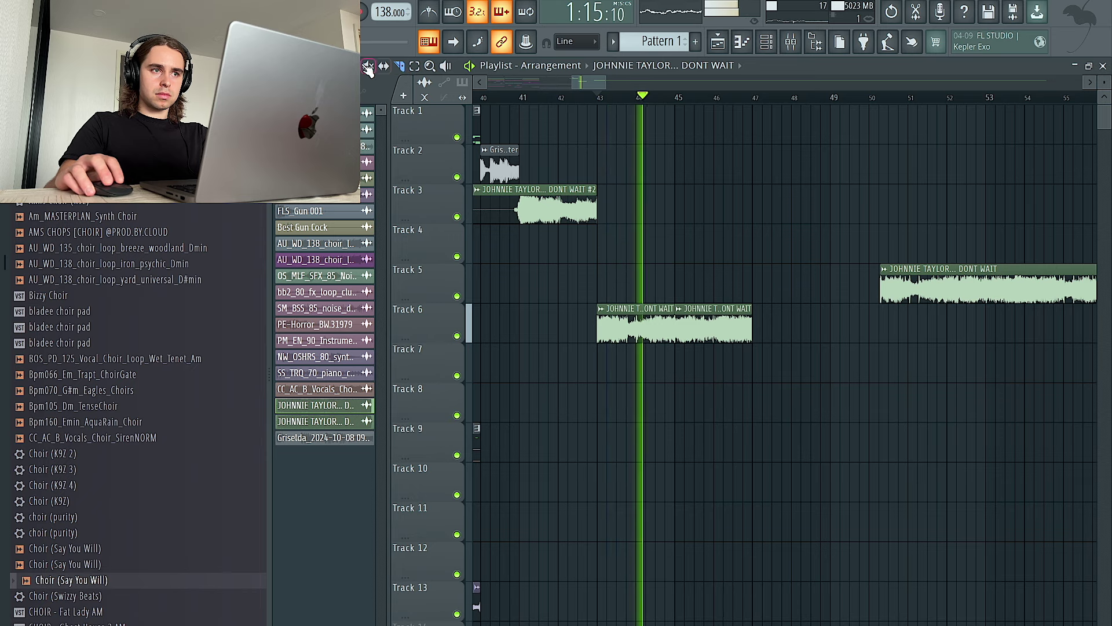
drag(697, 317, 853, 318)
key(space)
key(space)
mouse_move(632, 318)
shift+mouse_down()
mouse_move(709, 317)
mouse_move(699, 326)
mouse_move(752, 332)
mouse_move(700, 330)
shift+mouse_up()
Step: Duplicate the two-bar pieces to fill track 6 up to bar 53 and align the track 5 remainder to bar 53
scroll(697, 281, right, 2)
scroll(747, 353, right, 1)
ctrl+drag(759, 361, 770, 283)
key(ctrl+b)
scroll(666, 267, right, 3)
ctrl+scroll(716, 290, up, 4)
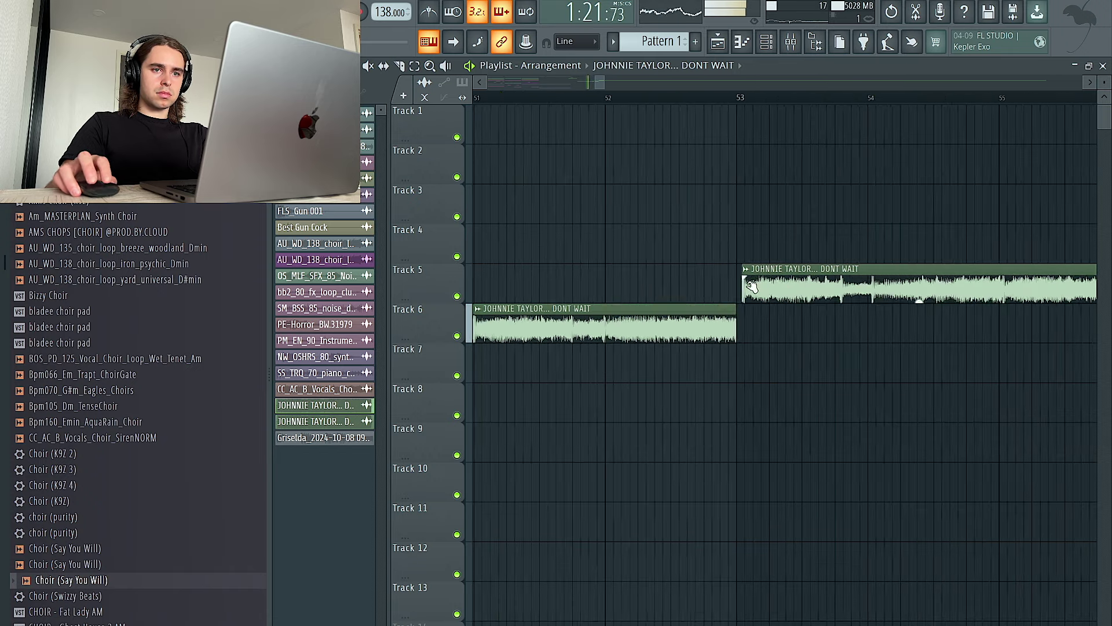
ctrl+scroll(727, 293, up, 1)
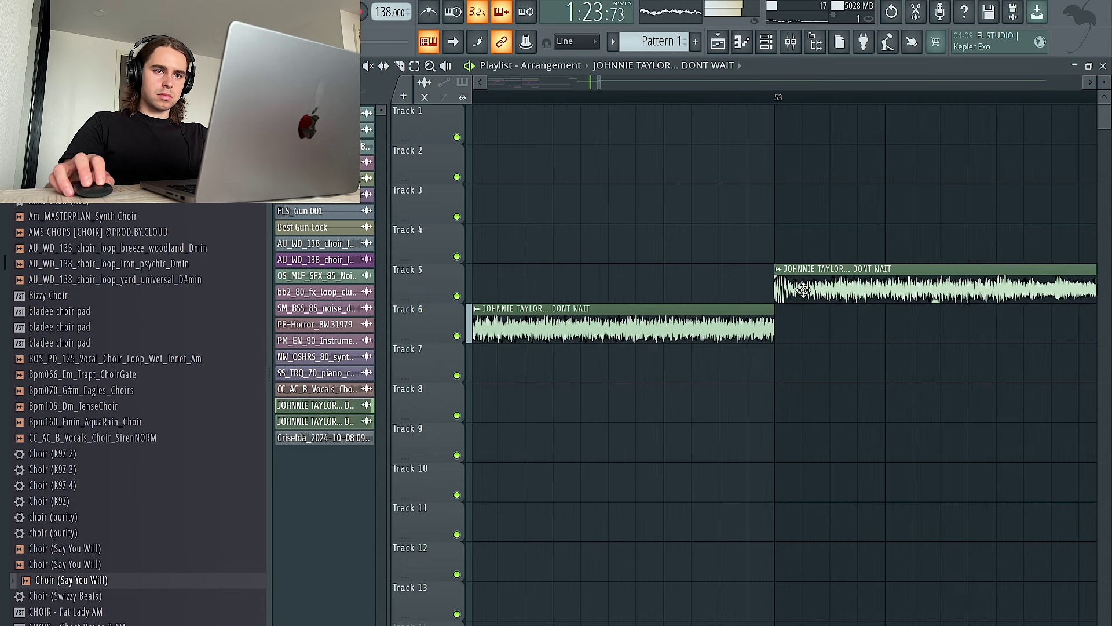
Step: Play the section leading into bar 53 and check the Johnnie Taylor clip's channel settings
key(space)
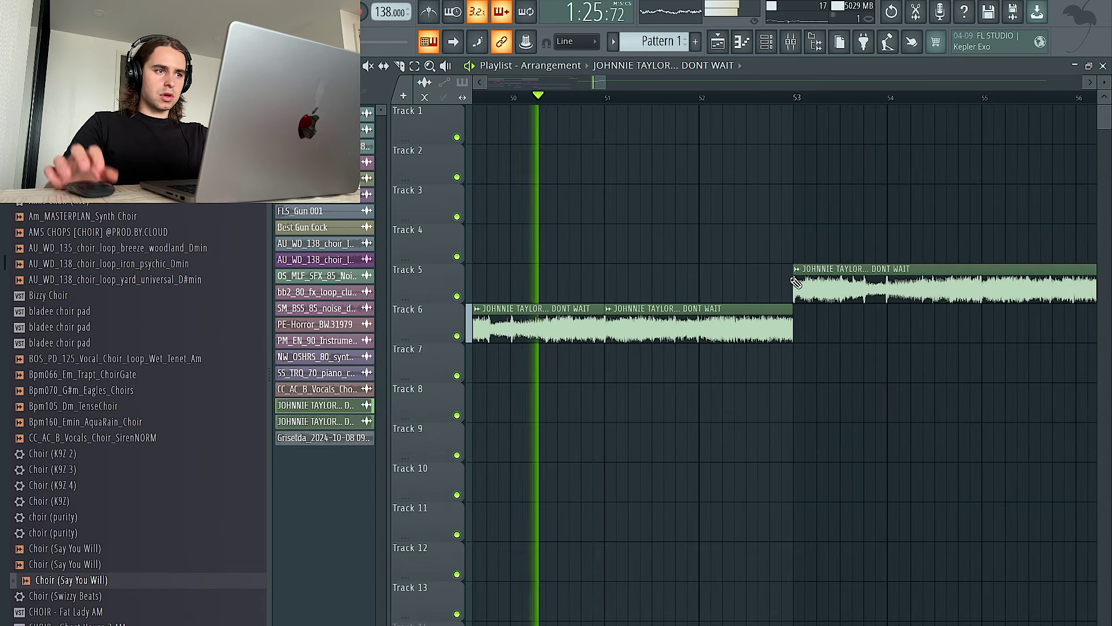
double_click(695, 327)
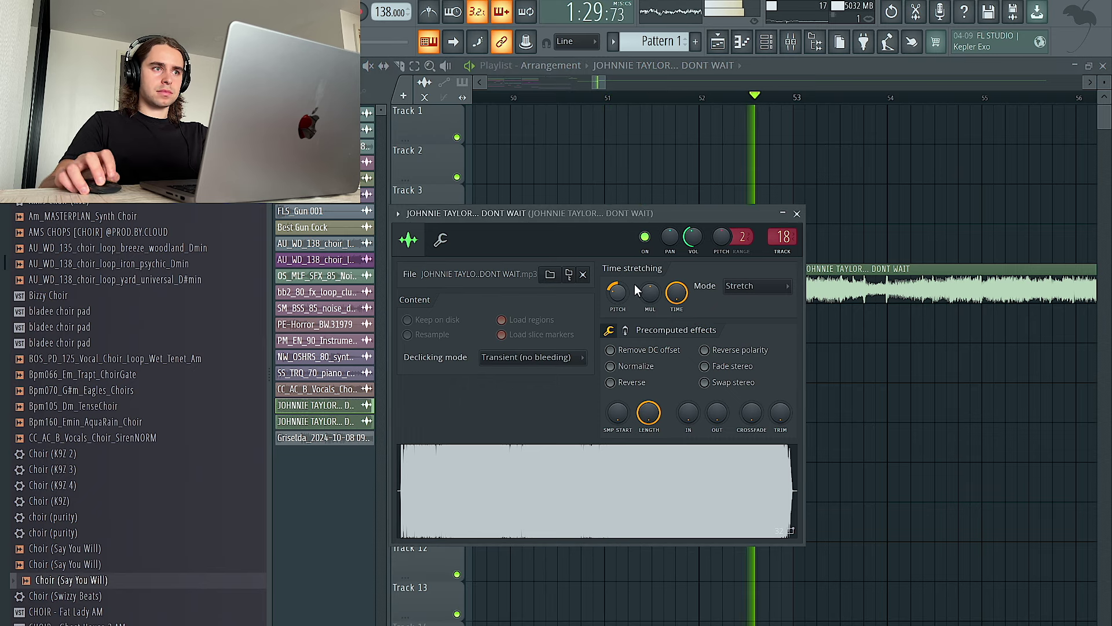
click(796, 213)
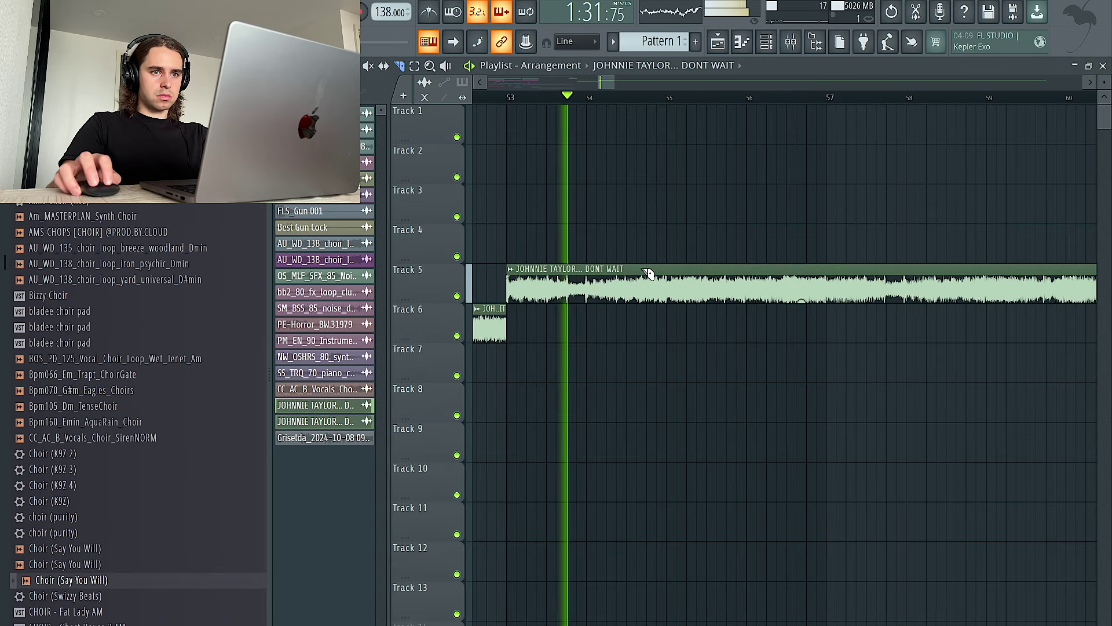
Step: Slice the Johnnie Taylor clip on track 5 at bars 55 and 56 and move the remainder to about bar 58
drag(747, 264, 746, 306)
drag(667, 262, 666, 307)
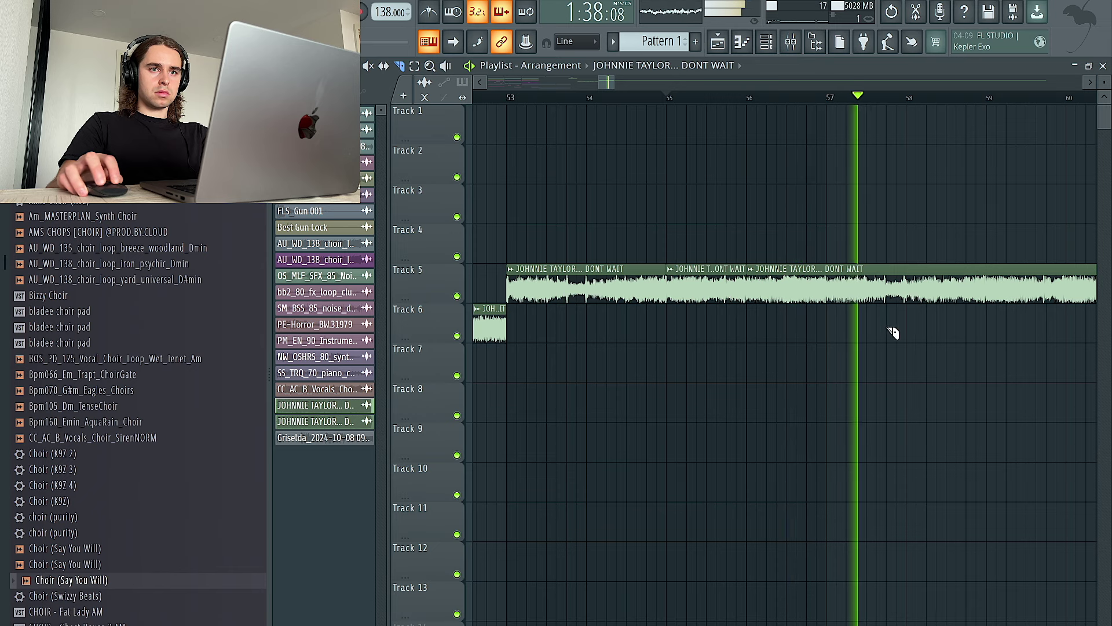
click(323, 65)
key(space)
key(space)
drag(784, 281, 974, 281)
Step: Duplicate the one-bar piece at bar 55 to bar 56 and bring the remaining track 5 clip back to bar 57
drag(828, 285, 737, 288)
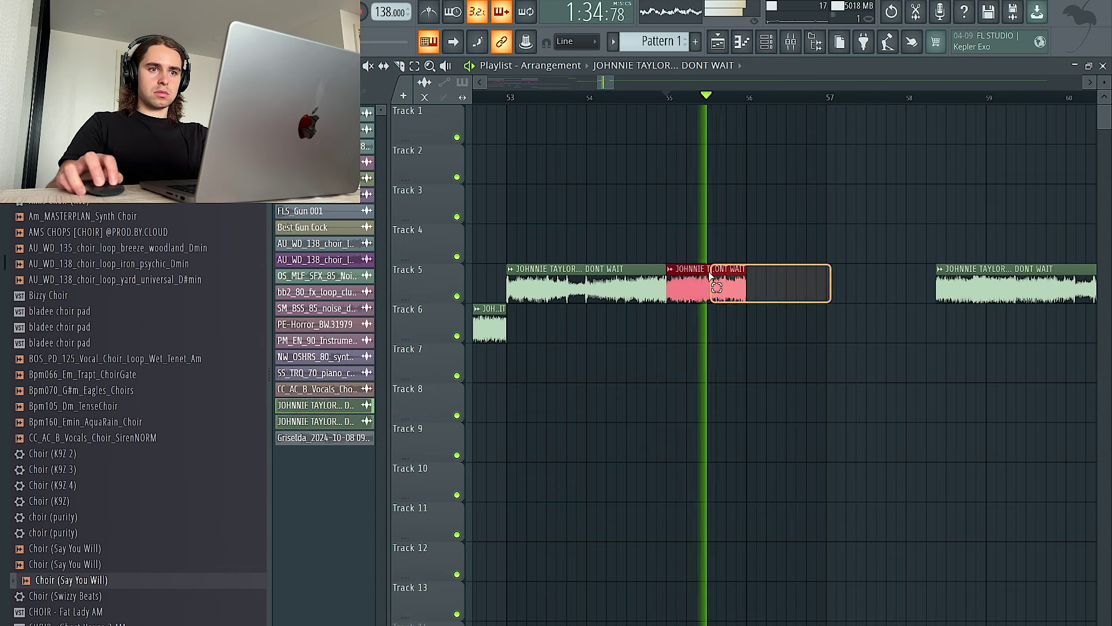
key(ctrl+b)
drag(854, 295, 751, 285)
key(space)
key(space)
key(space)
key(c)
ctrl+click(680, 334)
key(Delete)
scroll(727, 284, up, 4)
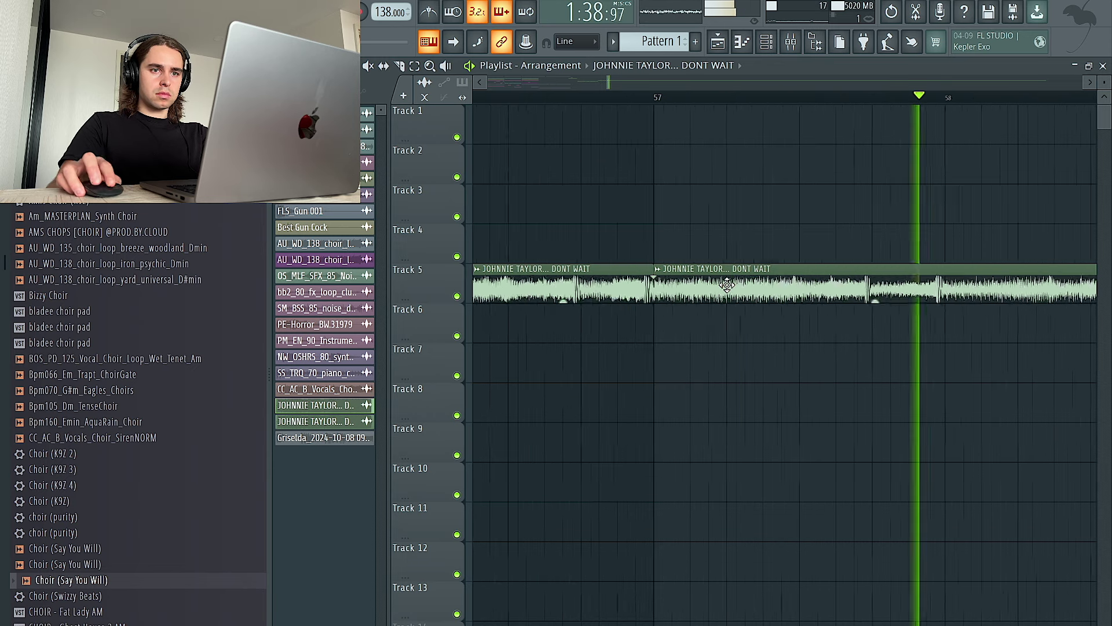
Step: Move the remaining Johnnie Taylor clip to track 7, shift it slightly earlier, and cut off the part before bar 57
drag(727, 284, 727, 364)
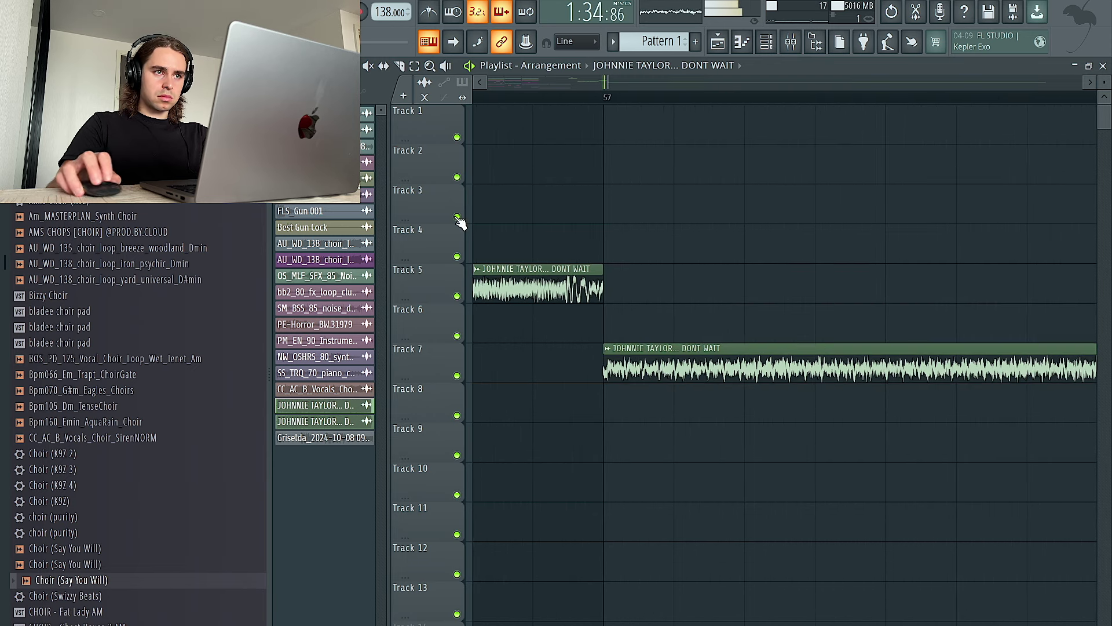
drag(651, 370, 672, 370)
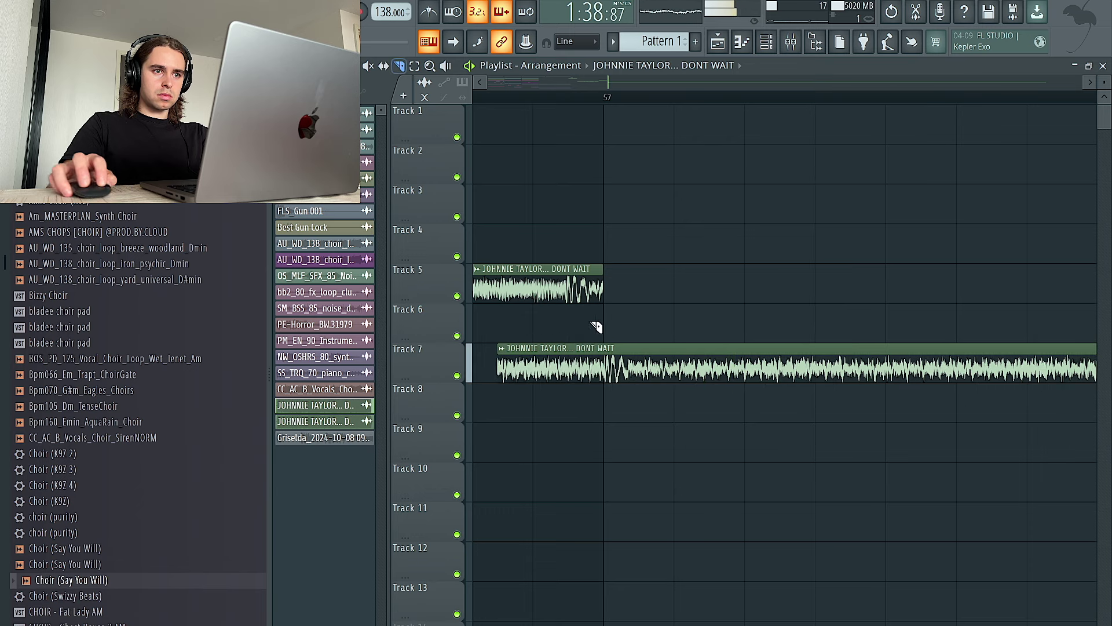
right_click(593, 371)
scroll(584, 350, down, 5)
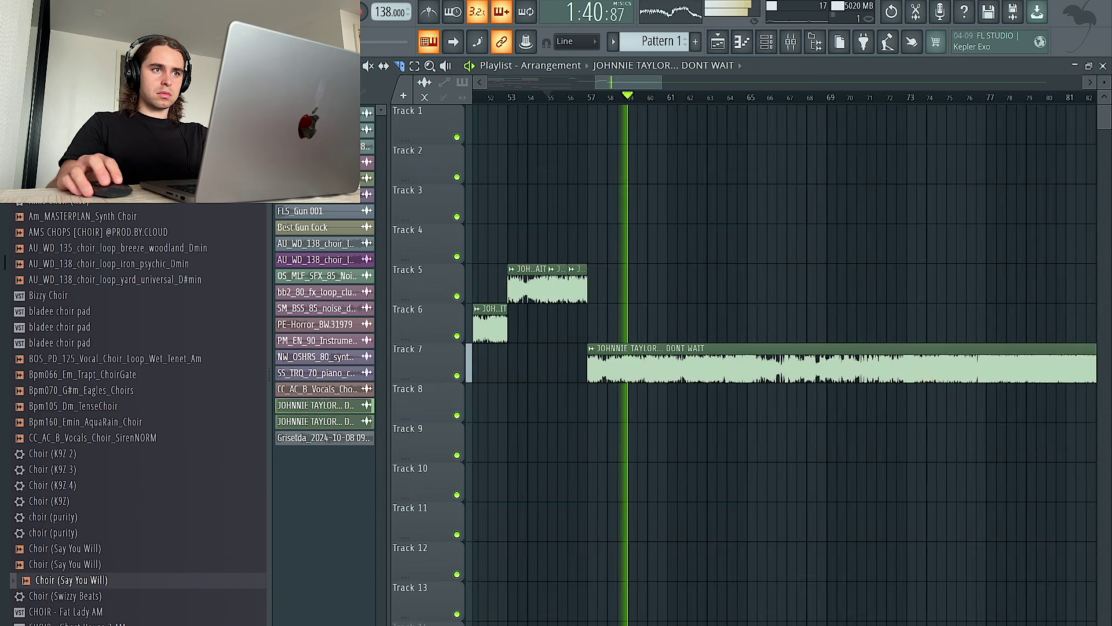
Step: Separate the opening phrase from the track 7 remainder, place it on track 6 at bar 57, and duplicate it up to bar 65
key(space)
key(space)
drag(637, 365, 807, 365)
scroll(741, 348, down, 4)
drag(696, 327, 495, 225)
key(ctrl+b)
scroll(640, 255, up, 5)
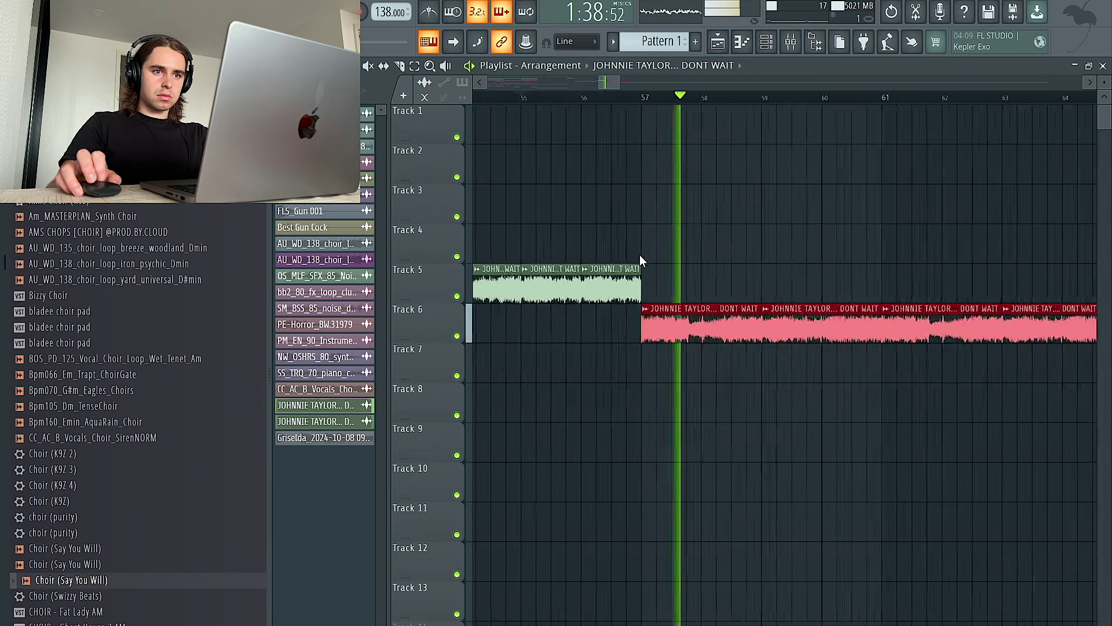
Step: Adjust the end of the last track 5 piece before bar 57 and make that piece unique
scroll(640, 254, up, 5)
key(space)
key(space)
drag(640, 267, 627, 266)
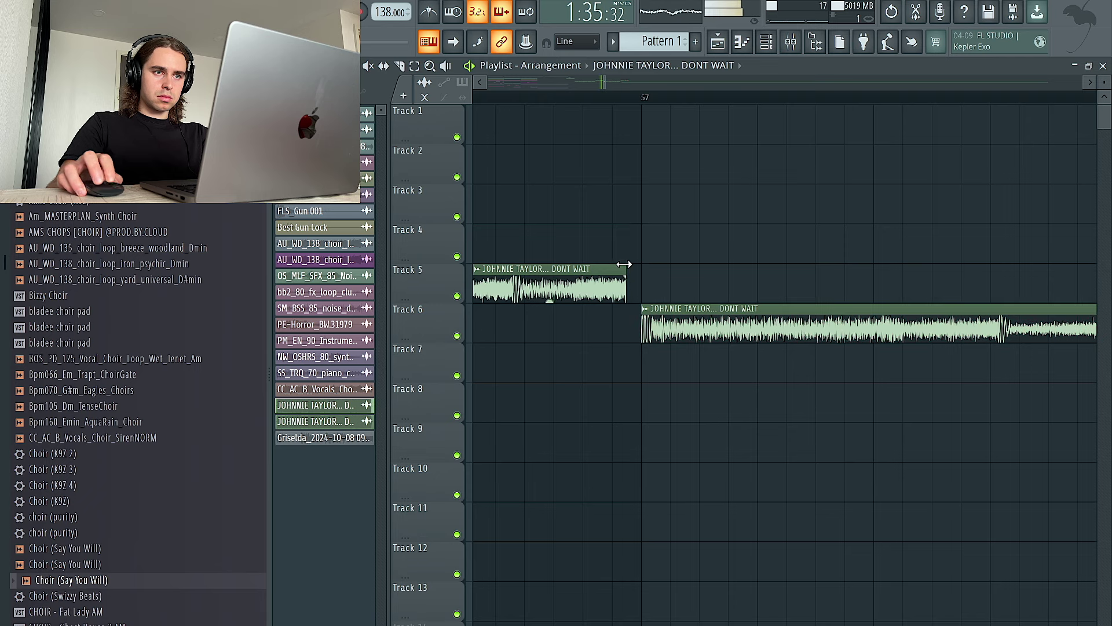
key(space)
click(761, 272)
click(804, 422)
key(space)
scroll(727, 254, right, 6)
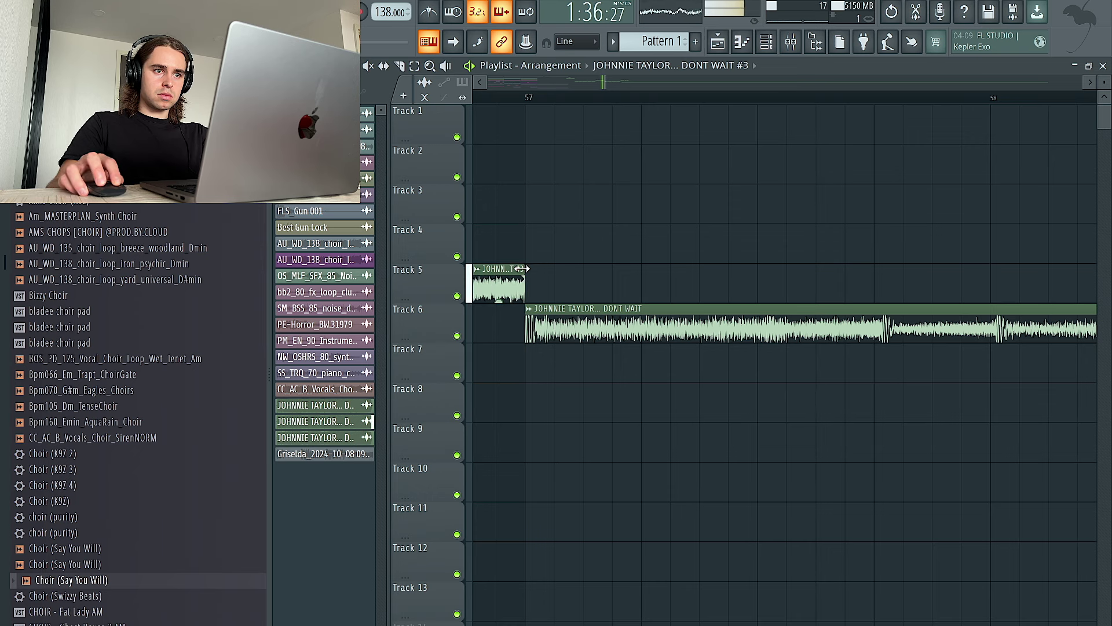
Step: Remove the track 5 copy at bars 65 to 69 and select the three pieces at bars 53 to 57 for copying
scroll(564, 215, down, 4)
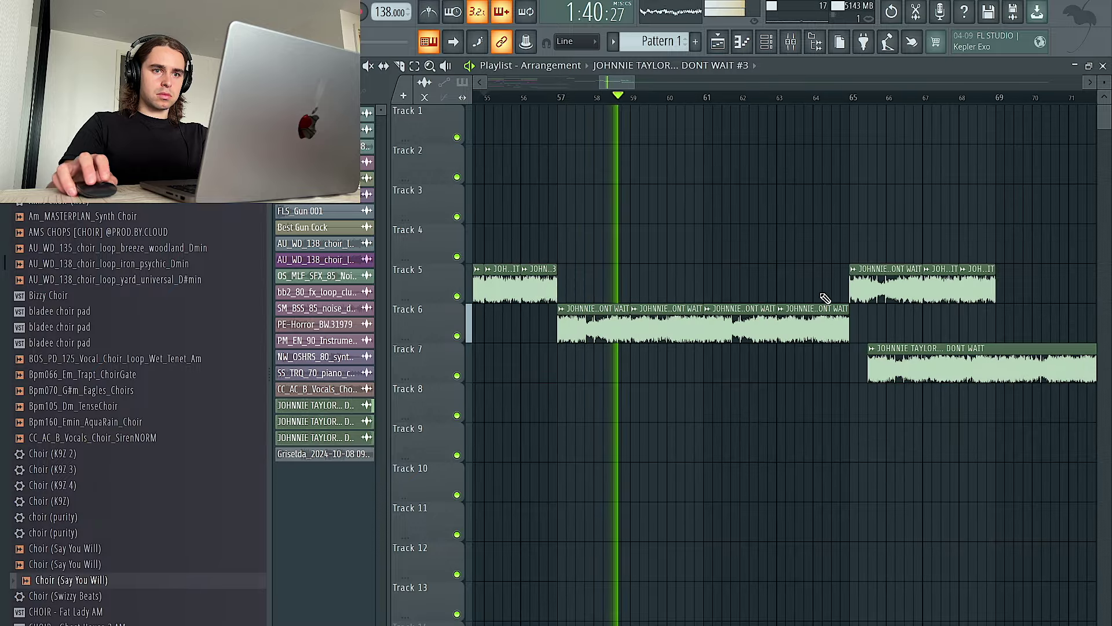
scroll(830, 300, down, 3)
drag(794, 287, 642, 285)
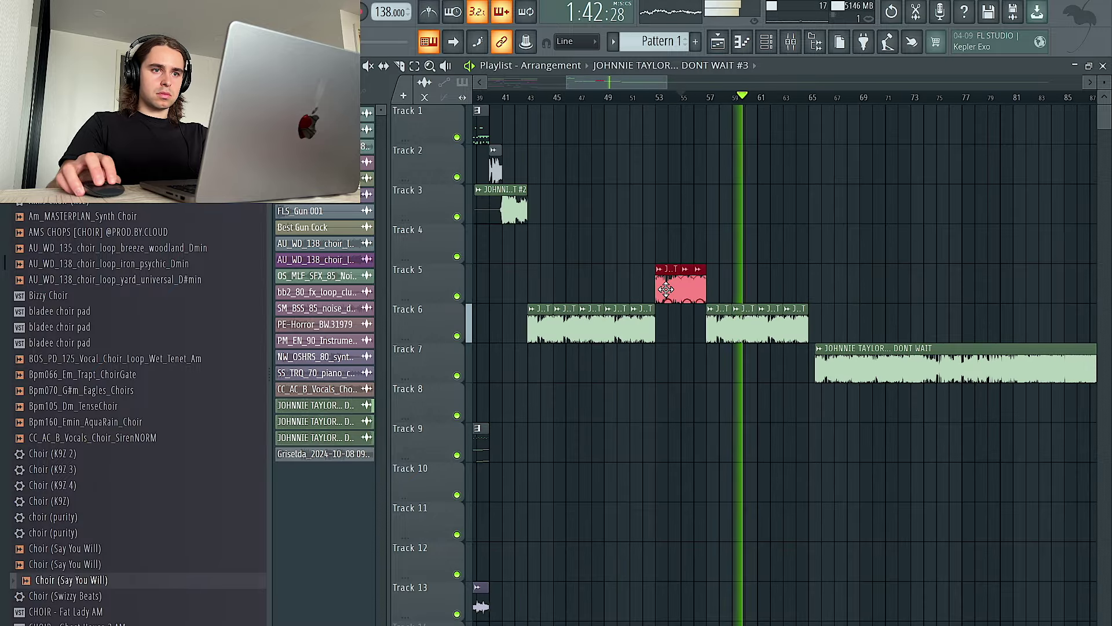
Step: Move the Johnnie Taylor piece at bars 69 to 73 from track 7 to track 8 and make it unique
scroll(862, 317, up, 5)
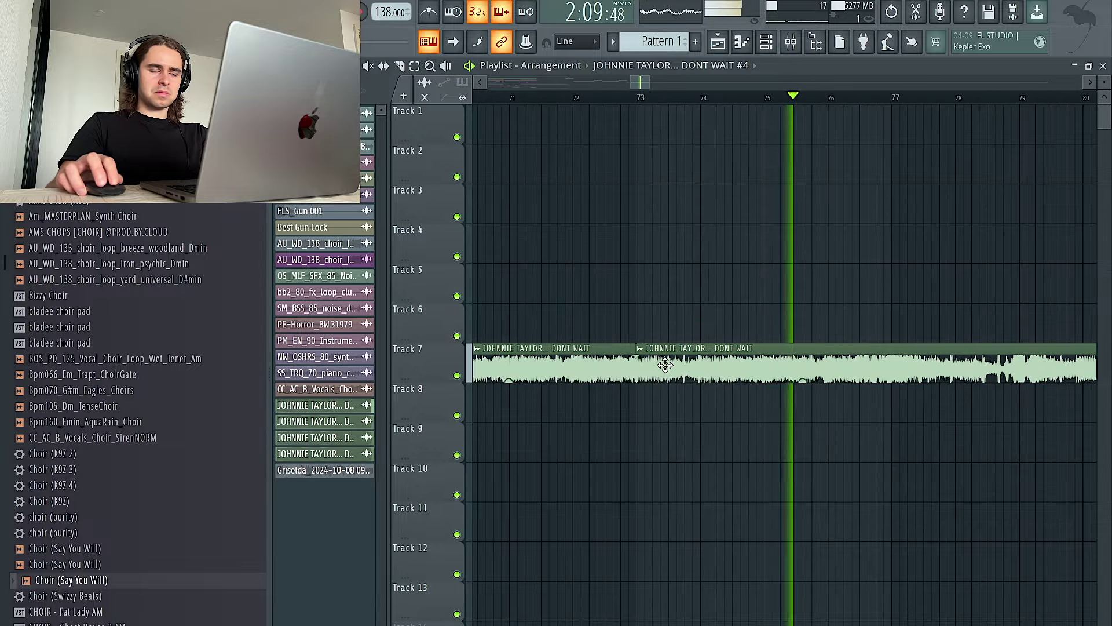
drag(555, 368, 554, 404)
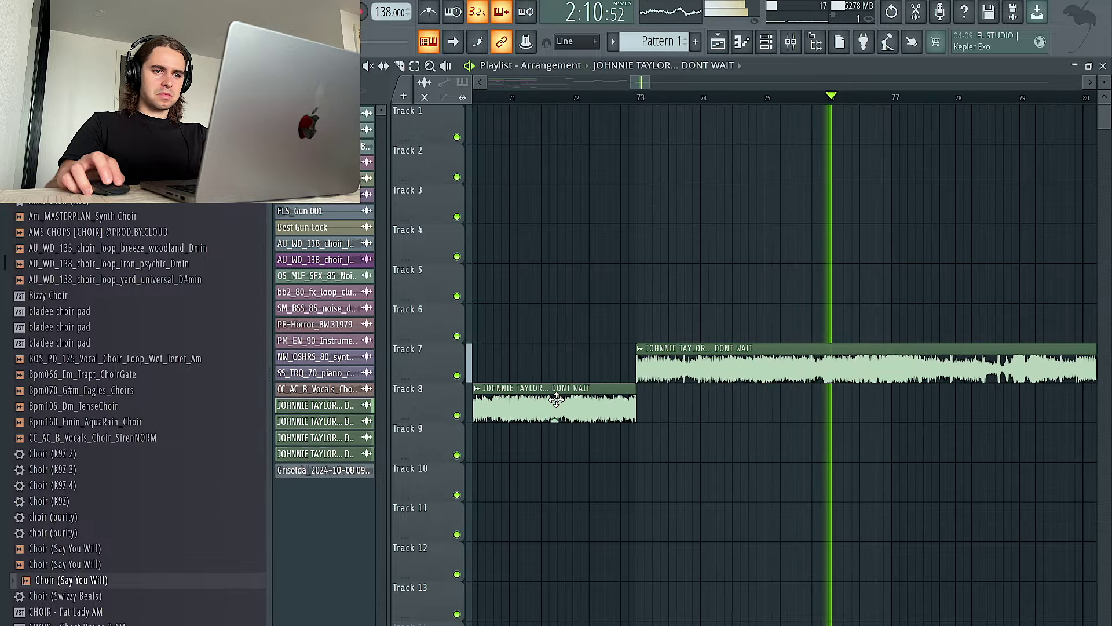
scroll(554, 404, left, 3)
click(545, 388)
click(575, 542)
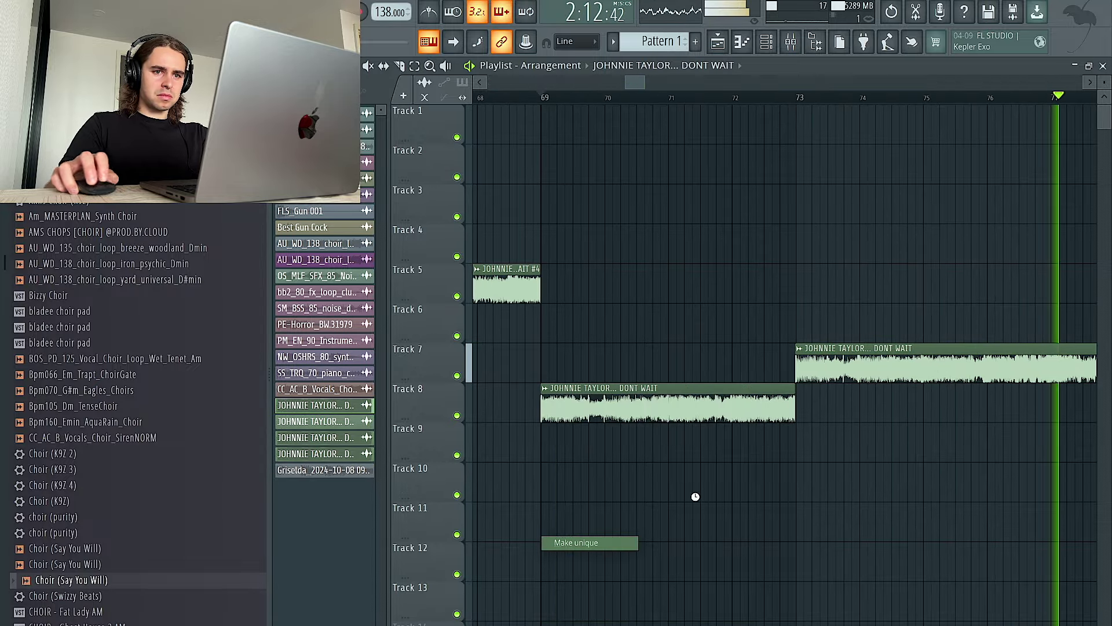
Step: Fine-tune the end of the unique track 8 piece at bar 73 and duplicate it to bars 73 to 77
scroll(806, 413, up, 8)
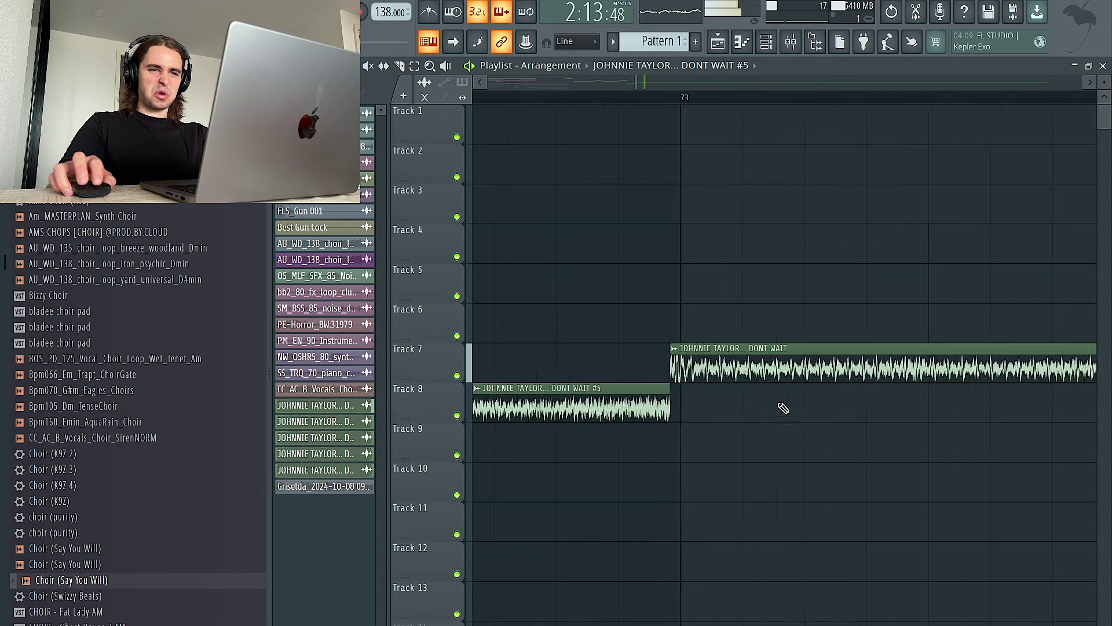
key(space)
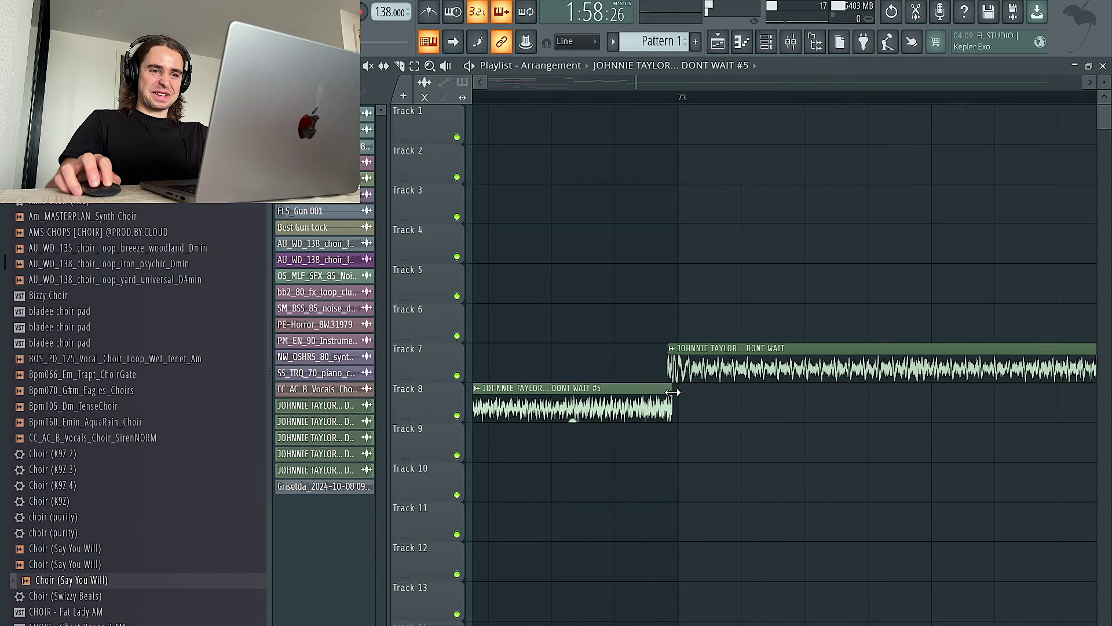
scroll(677, 393, down, 8)
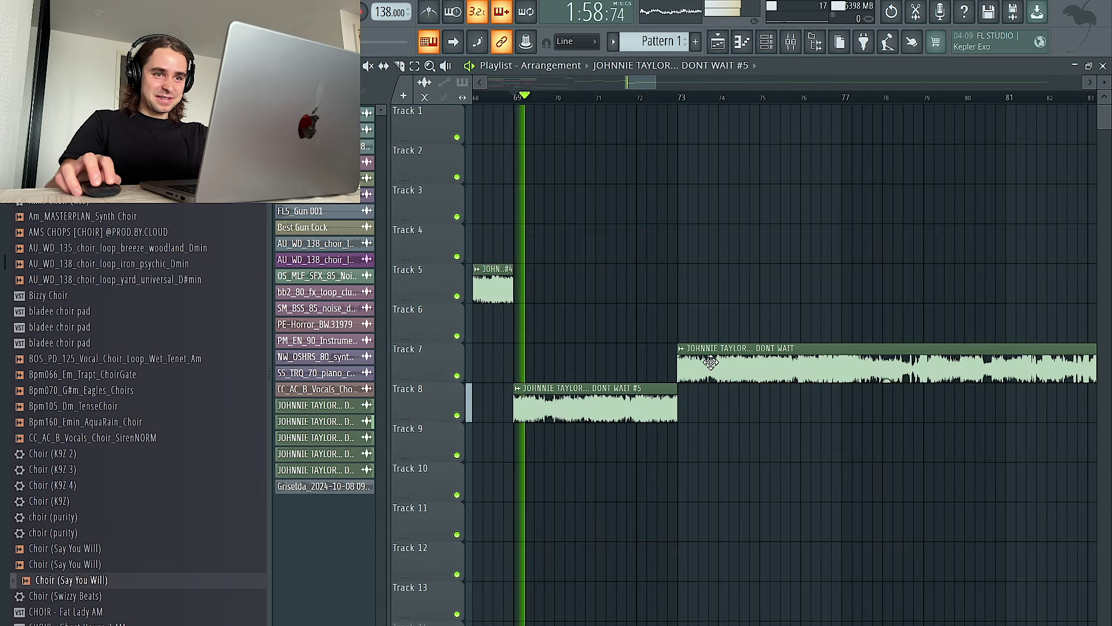
scroll(724, 374, up, 8)
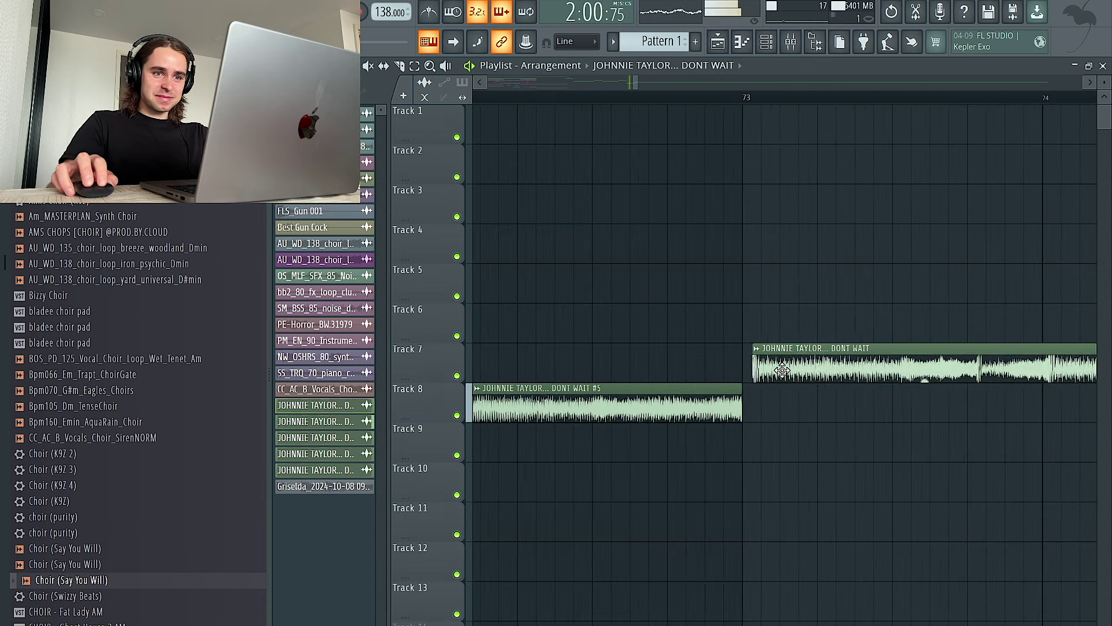
scroll(773, 370, down, 8)
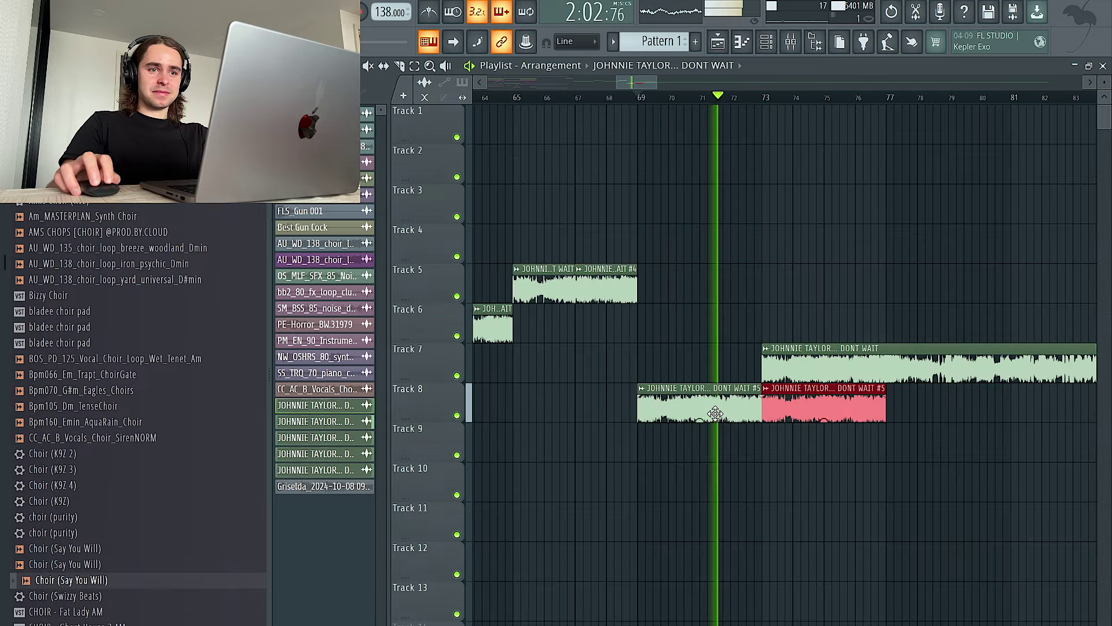
Step: Try starting the track 7 Johnnie Taylor remainder at bar 76 with shifted content, and undo the clip resize
drag(810, 363, 702, 363)
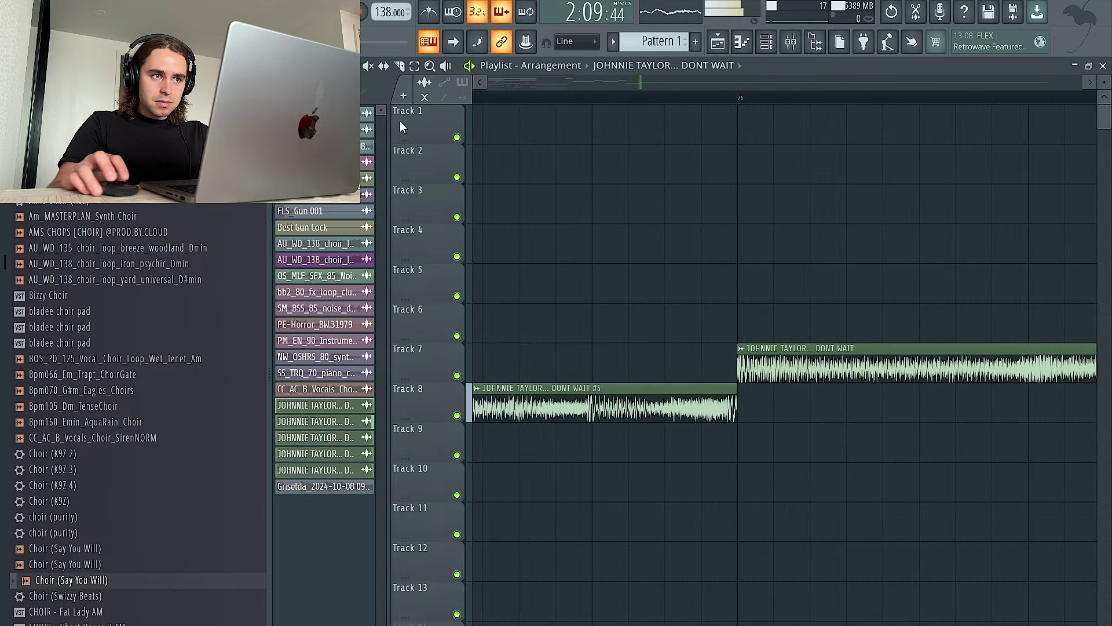
click(384, 66)
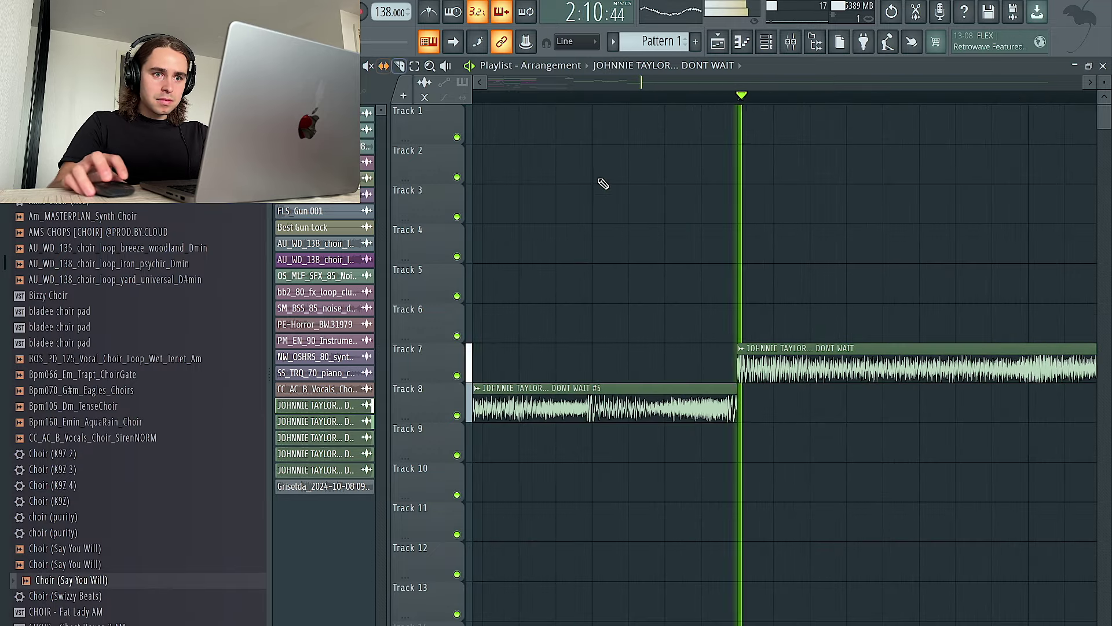
scroll(669, 225, right, 5)
key(ctrl+z)
key(ctrl+z)
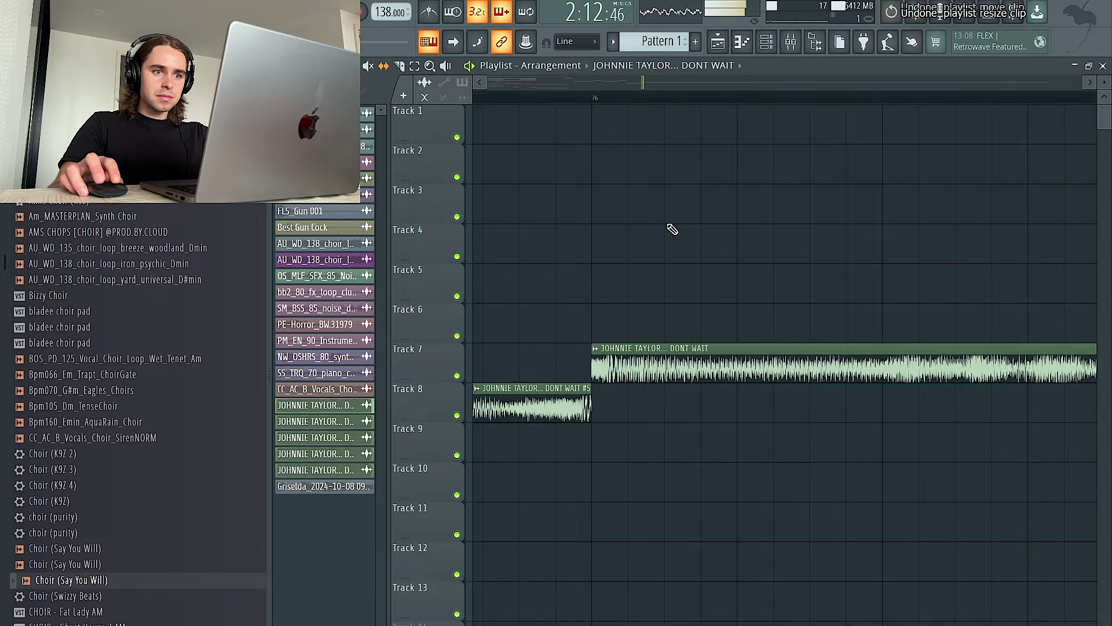
Step: Separate a nine-bar phrase from the track 7 remainder and place it on track 4 at bar 57
scroll(669, 226, down, 6)
scroll(701, 234, right, 3)
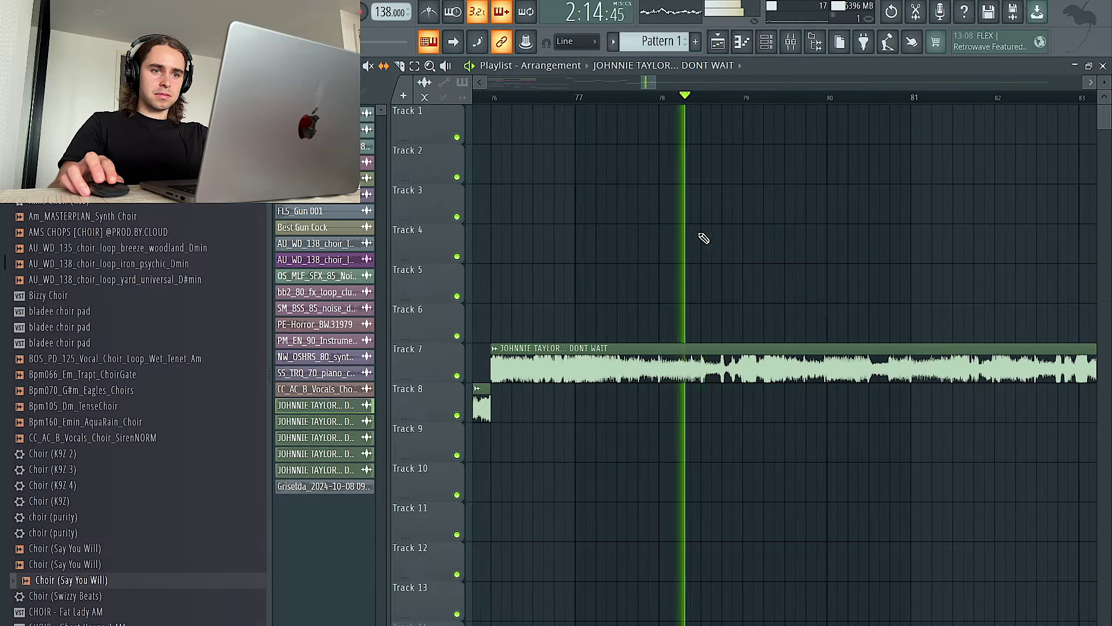
scroll(892, 298, right, 3)
scroll(925, 326, down, 5)
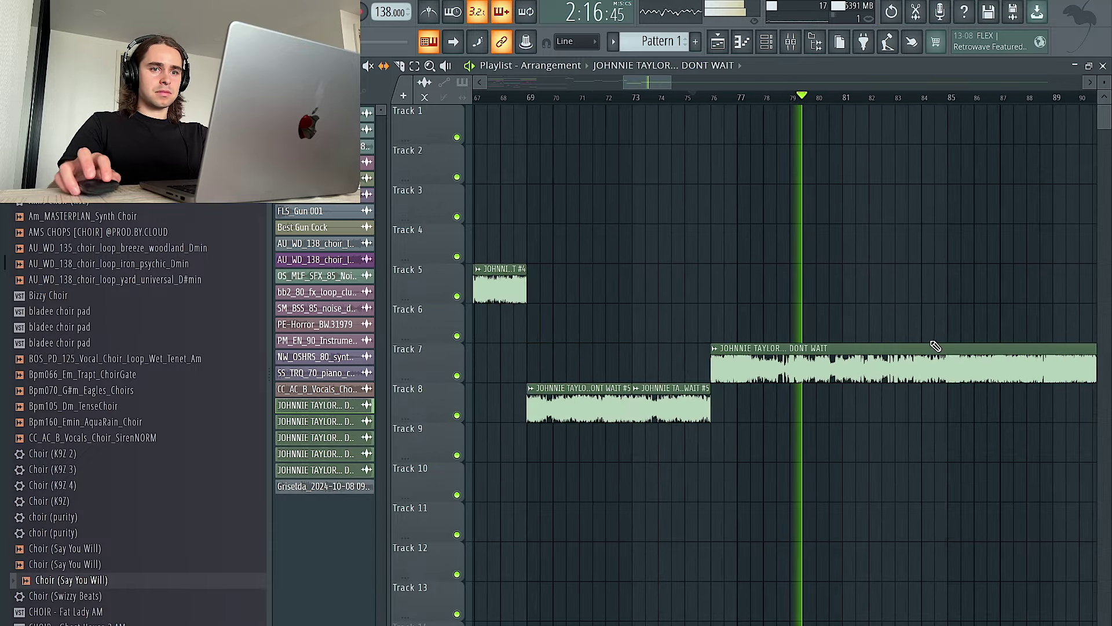
scroll(847, 108, down, 4)
drag(592, 359, 538, 196)
scroll(874, 228, down, 4)
scroll(683, 315, up, 4)
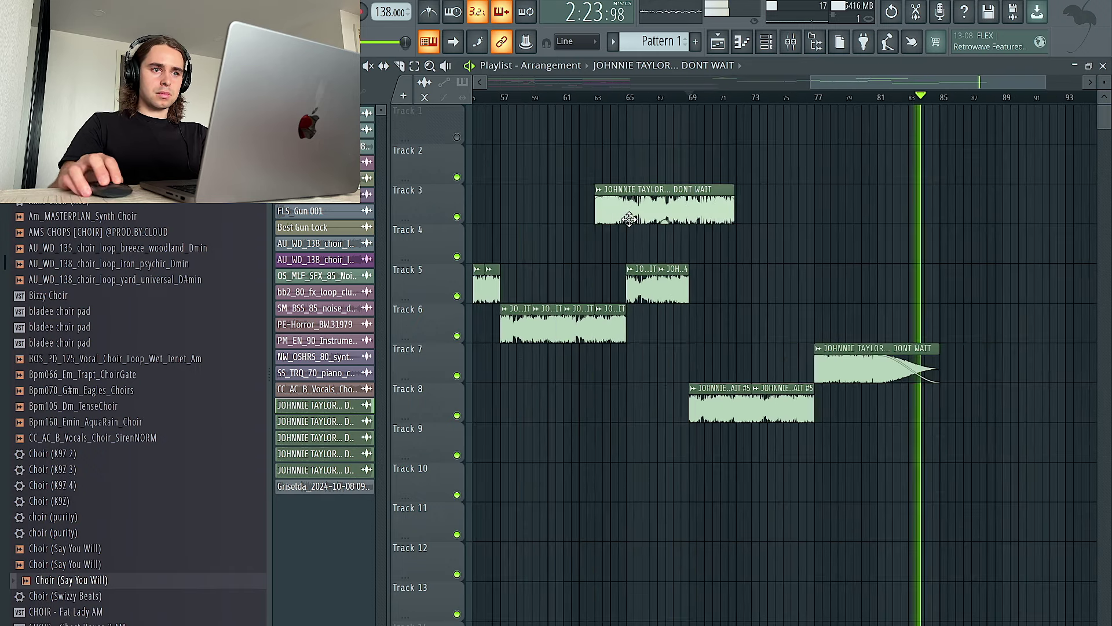
drag(629, 219, 512, 250)
scroll(484, 246, left, 3)
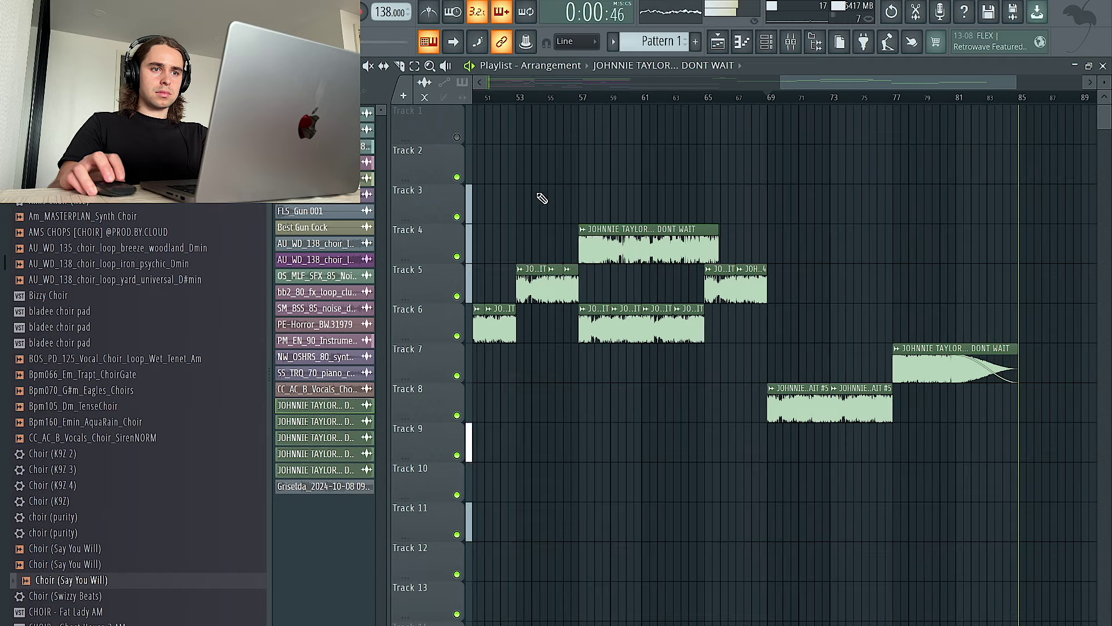
Step: Select every clip in the arrangement and shift everything eight bars later to start at bar 9
scroll(553, 196, up, 4)
scroll(561, 142, down, 3)
scroll(565, 143, down, 3)
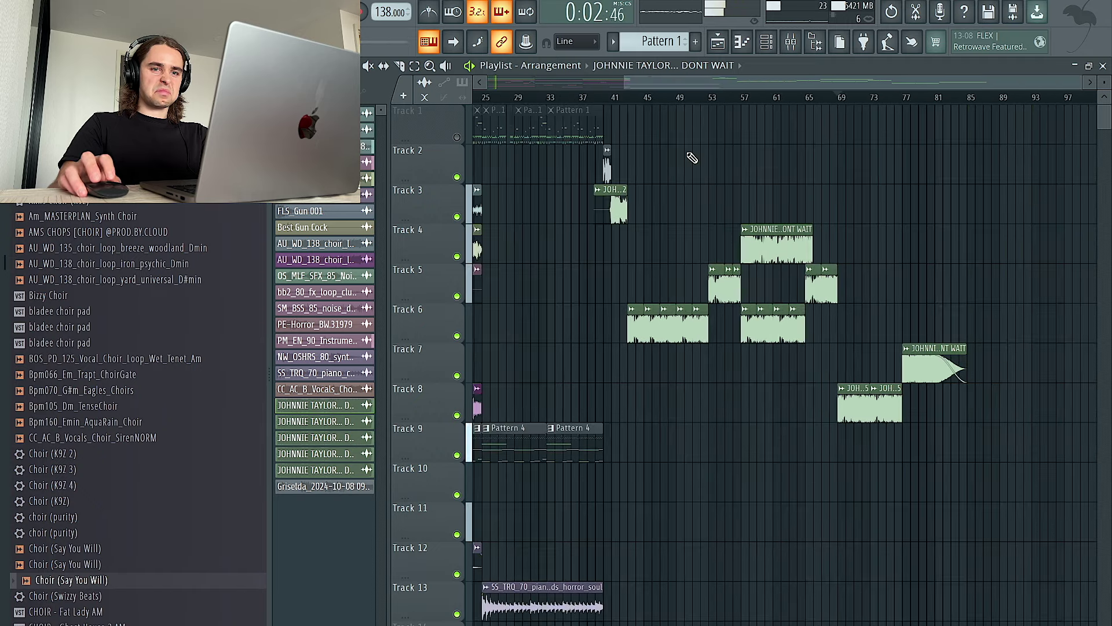
scroll(692, 158, down, 3)
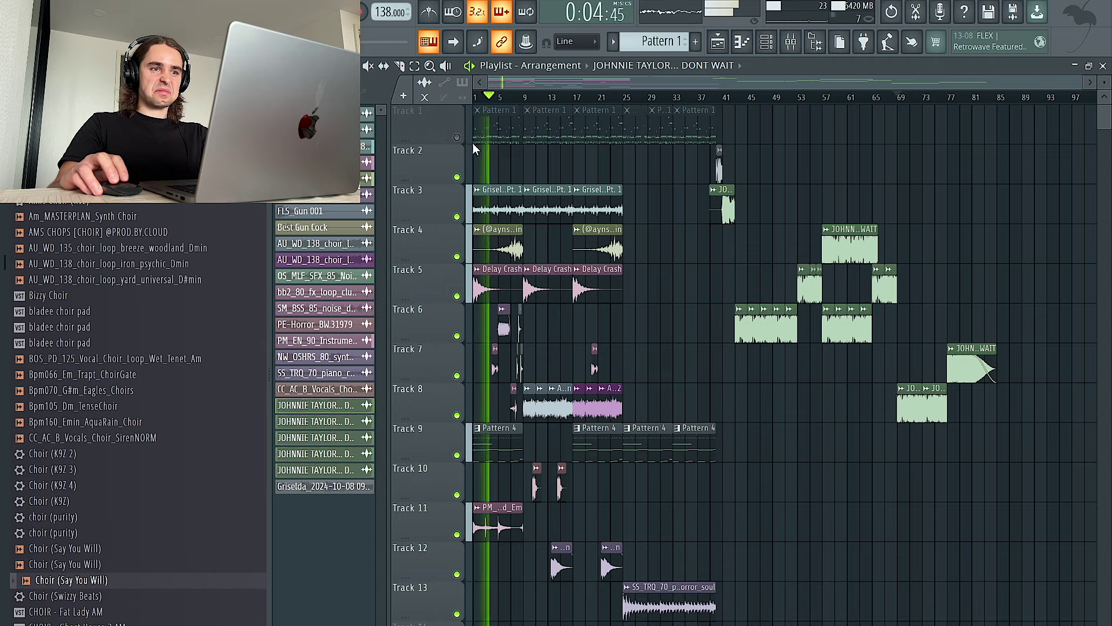
key(ctrl+a)
drag(498, 205, 548, 205)
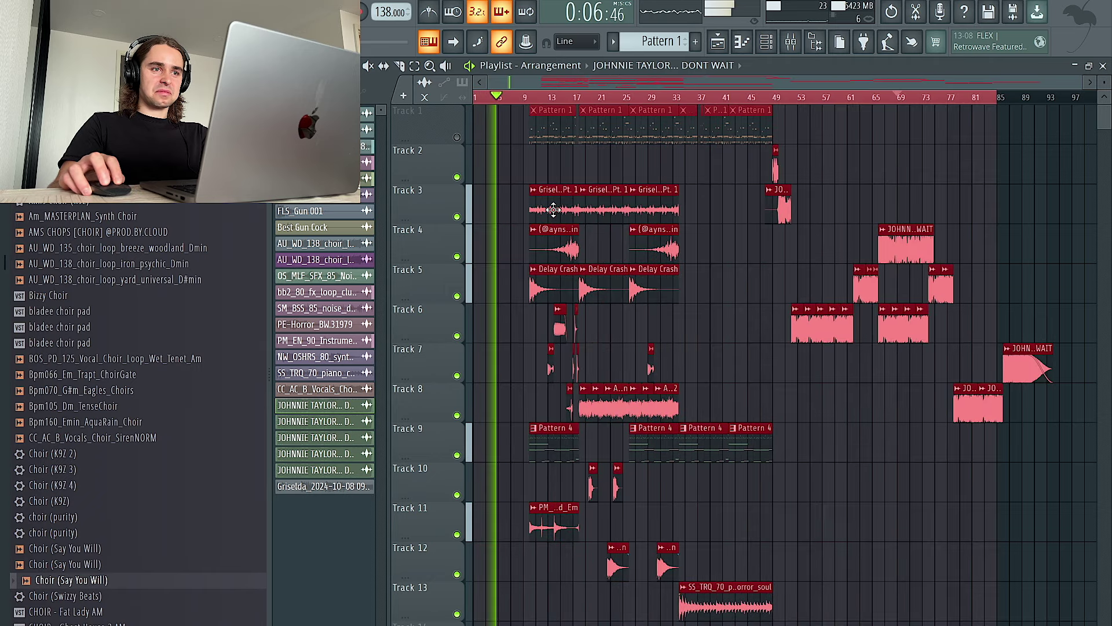
Step: Copy the clips at bars 9 to 17, except Pattern 1, to bars 1 to 9 and unmute track 1
drag(552, 146, 573, 538)
drag(564, 238, 444, 206)
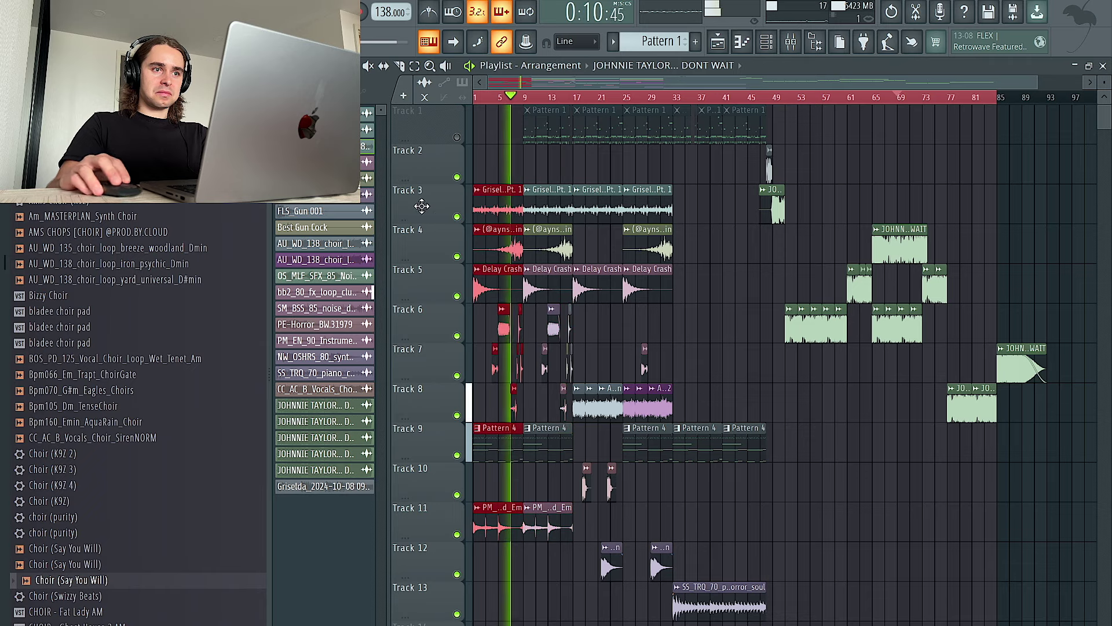
ctrl+click(503, 163)
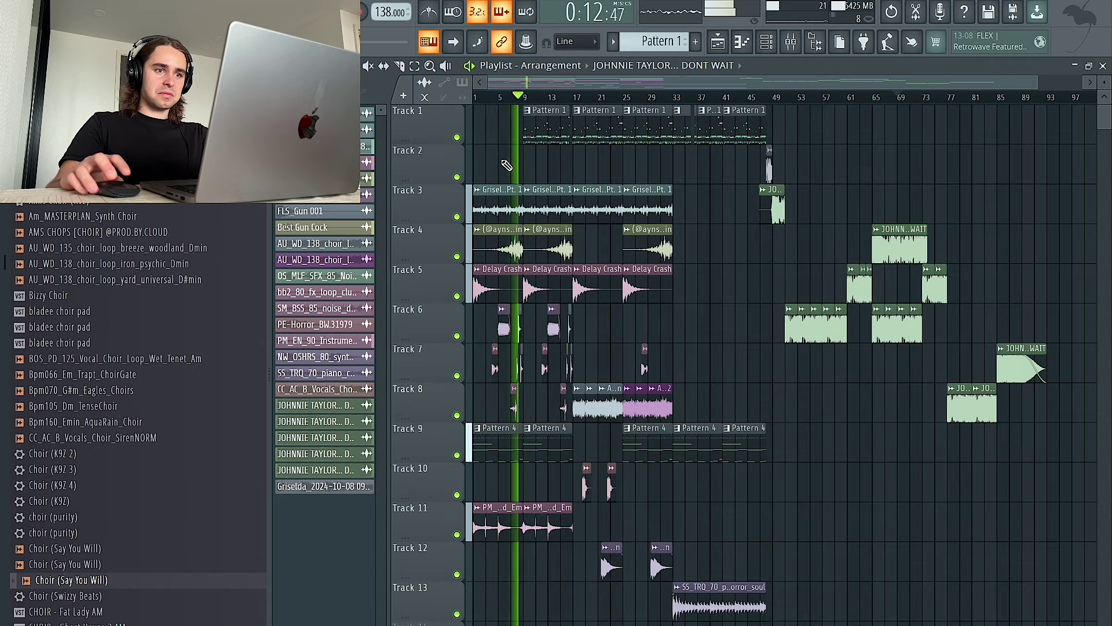
Step: Try removing the track 9 Pattern 4 clip at bars 9 to 17 and undo the removal
ctrl+scroll(524, 295, up, 4)
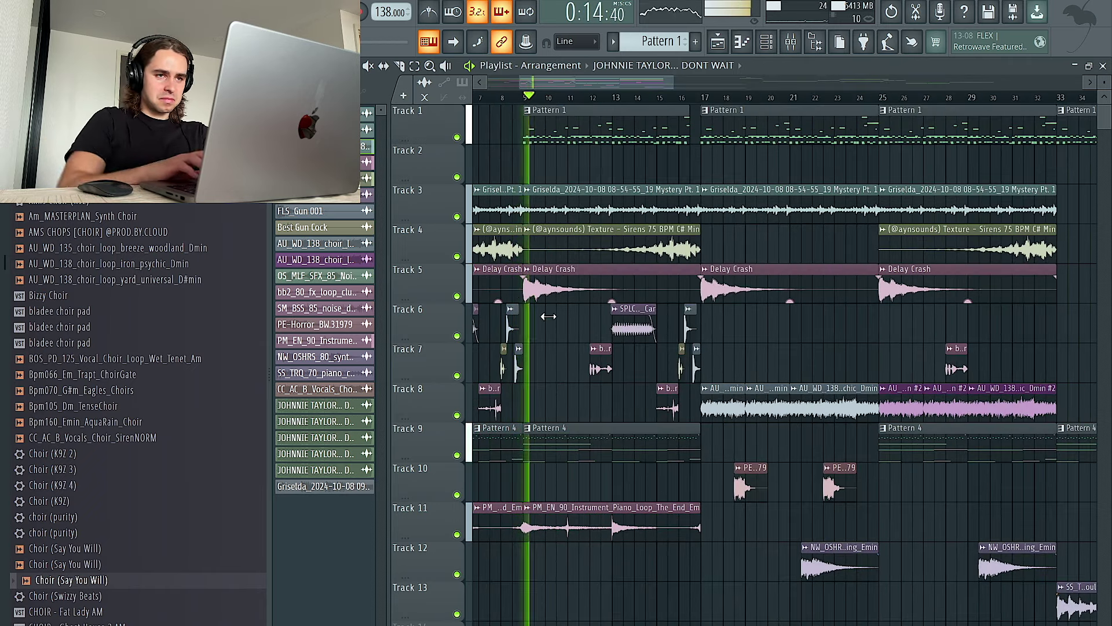
right_click(585, 457)
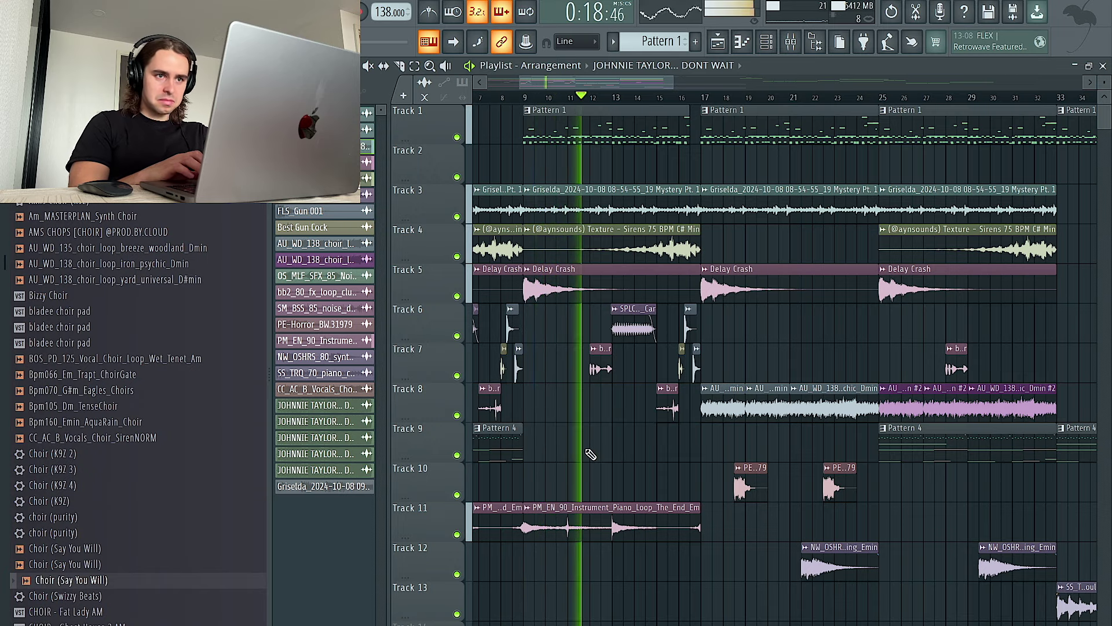
key(ctrl+z)
ctrl+scroll(590, 454, down, 2)
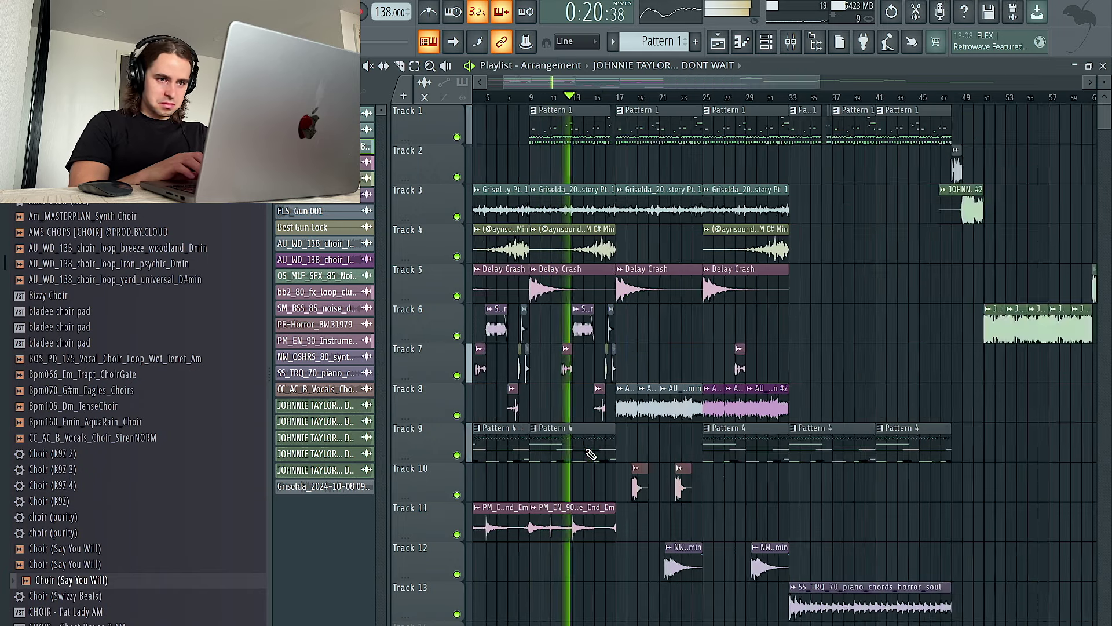
Step: Move the Analog Lab V notes from Pattern 4 into a new pattern and place it on track 13 at bar 17
click(596, 443)
click(766, 42)
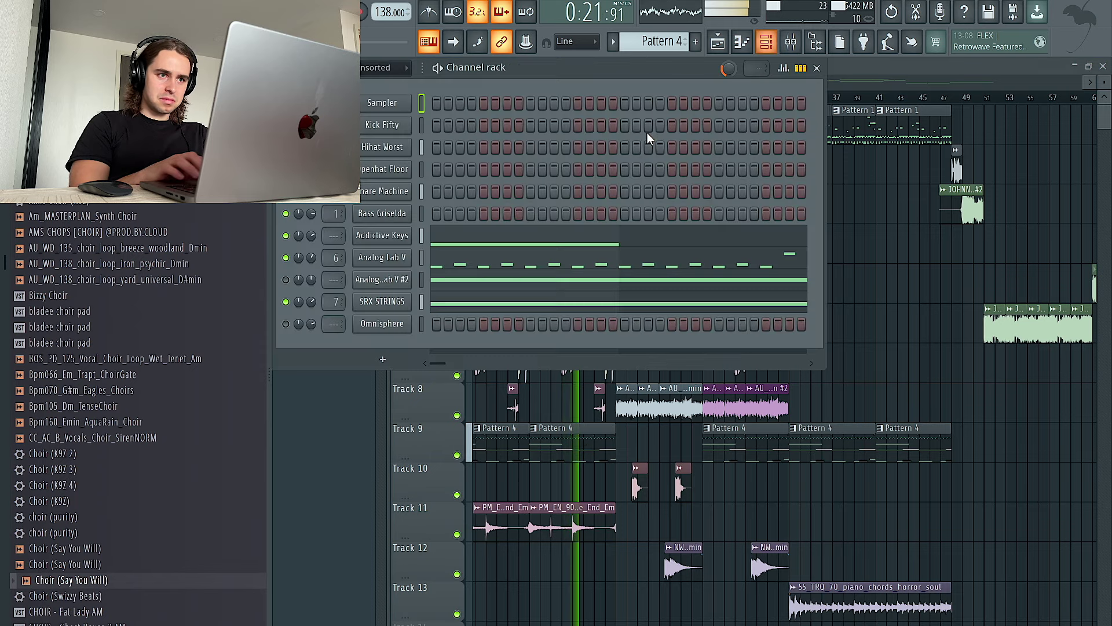
click(422, 258)
key(ctrl+x)
click(696, 42)
key(ctrl+v)
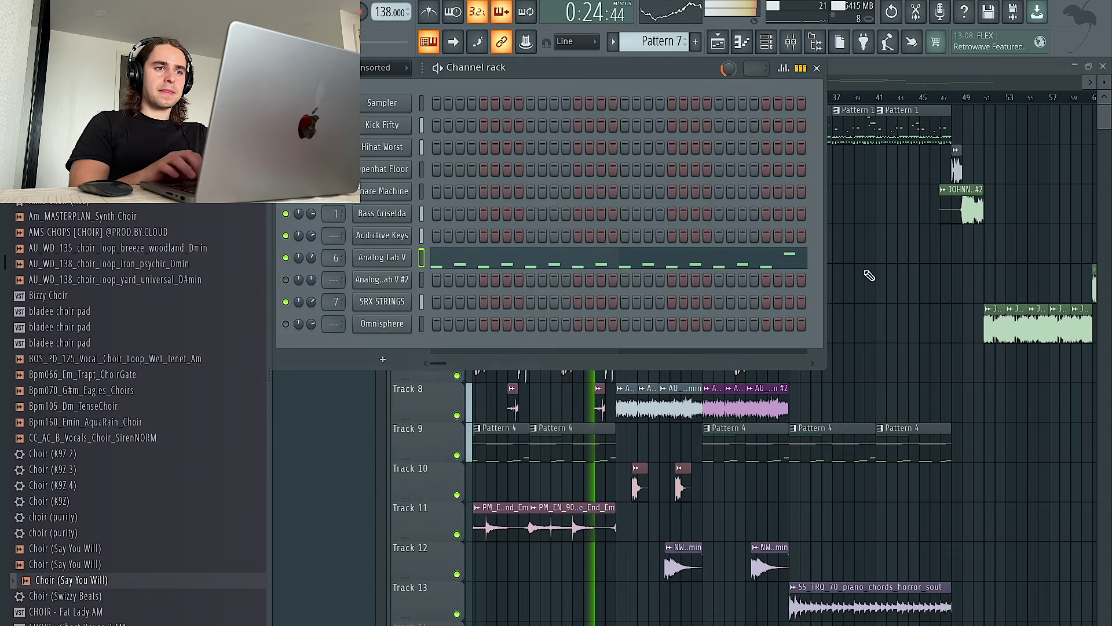
key(Escape)
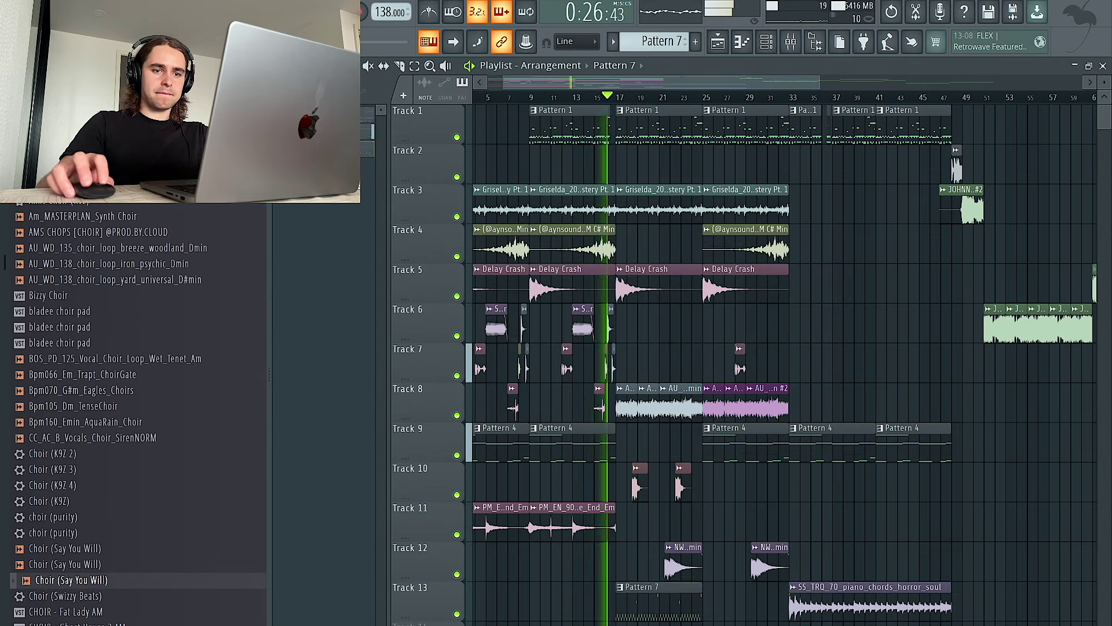
Step: Select all arrangement clips from bar 17 onward and move them eight bars later to bar 25
drag(987, 621, 655, 105)
scroll(764, 278, down, 5)
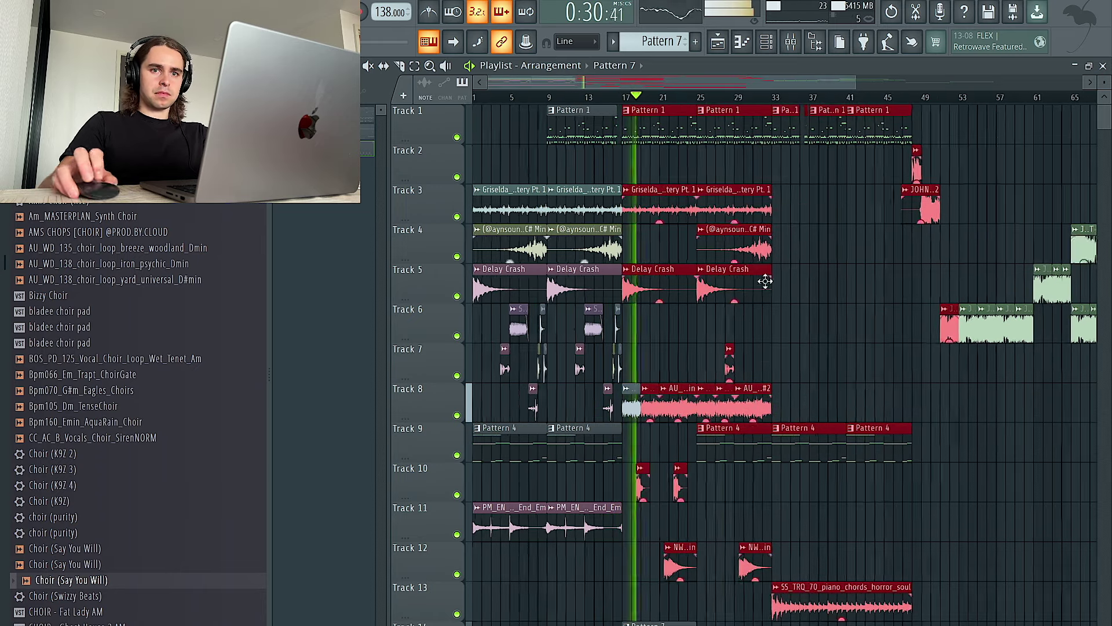
drag(1064, 620, 570, 99)
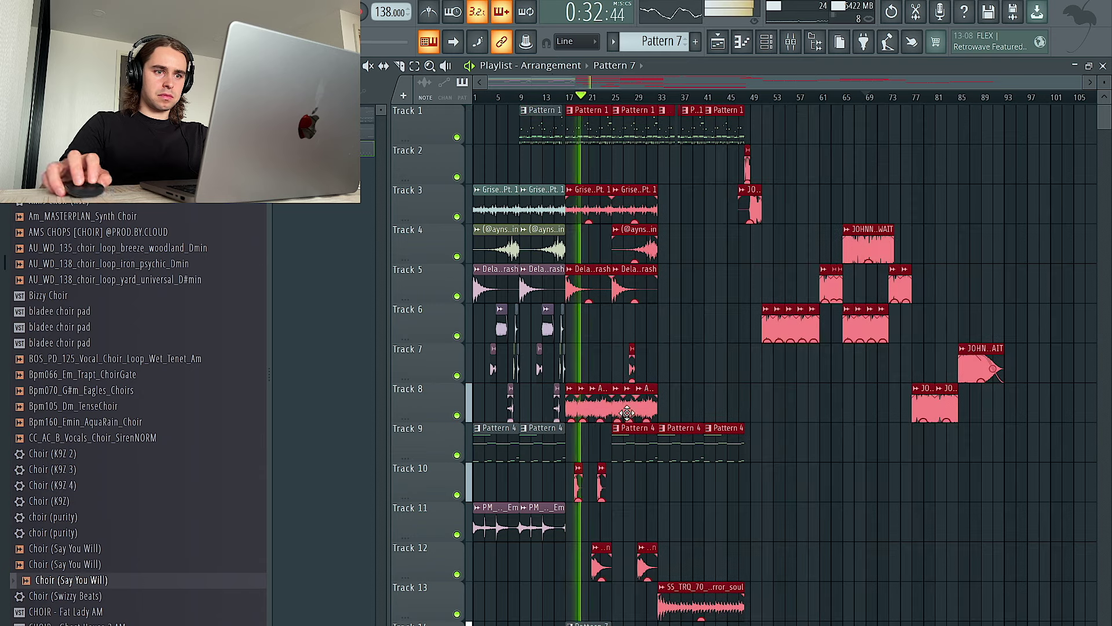
drag(573, 408, 620, 408)
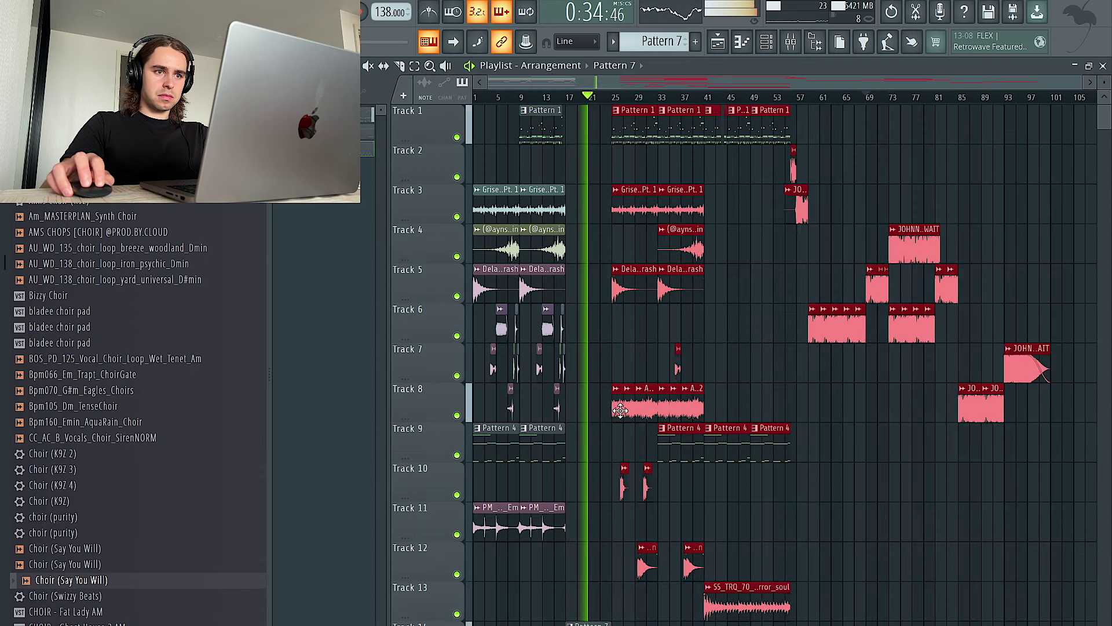
Step: Duplicate all clips at bars 9 to 17 into the gap at bars 17 to 25
click(521, 97)
drag(591, 539, 523, 108)
key(ctrl+b)
Step: Slice track 1's Pattern 1 at bar 13, one beat later and at bar 14, and delete the last three beats of bar 13
scroll(511, 304, up, 5)
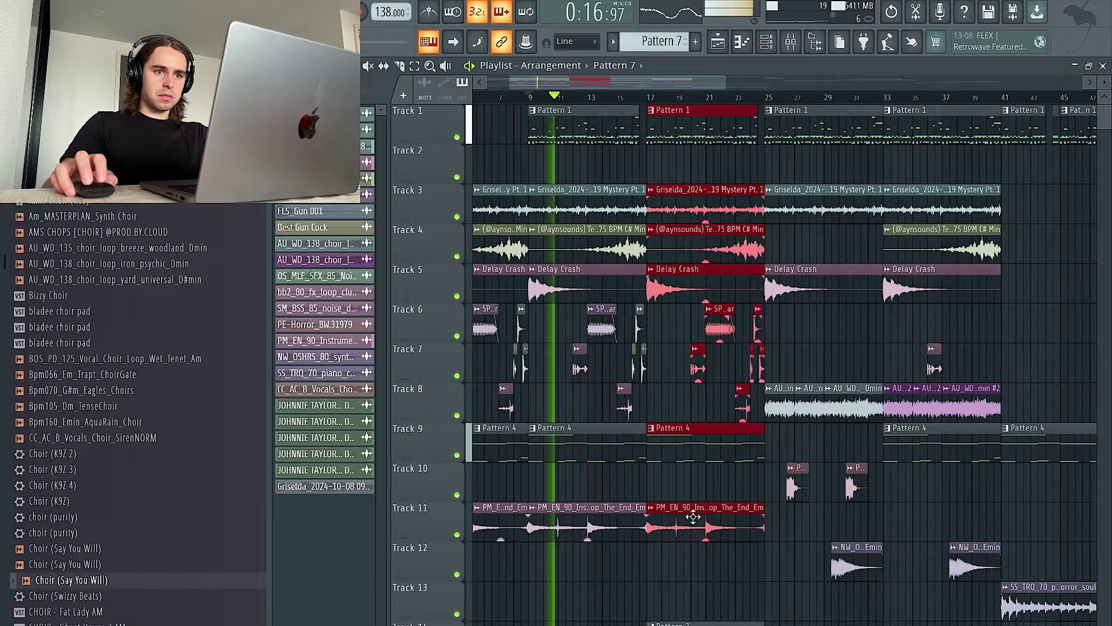
scroll(630, 170, up, 5)
ctrl+click(674, 158)
scroll(676, 162, down, 1)
scroll(676, 162, up, 4)
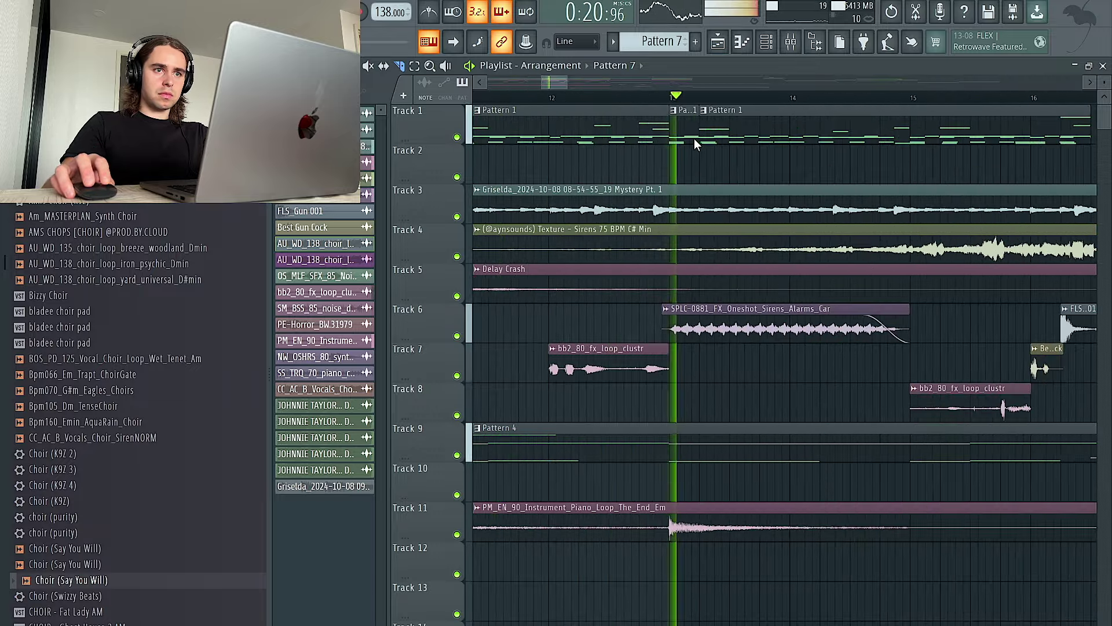
drag(791, 109, 794, 142)
ctrl+click(760, 130)
key(Delete)
Step: Repeat the one-beat Pattern 1 piece three times up to bar 14 and clear Pattern 1 from bars 14 to 15
key(space)
key(space)
click(606, 98)
drag(726, 179, 682, 125)
key(ctrl+b)
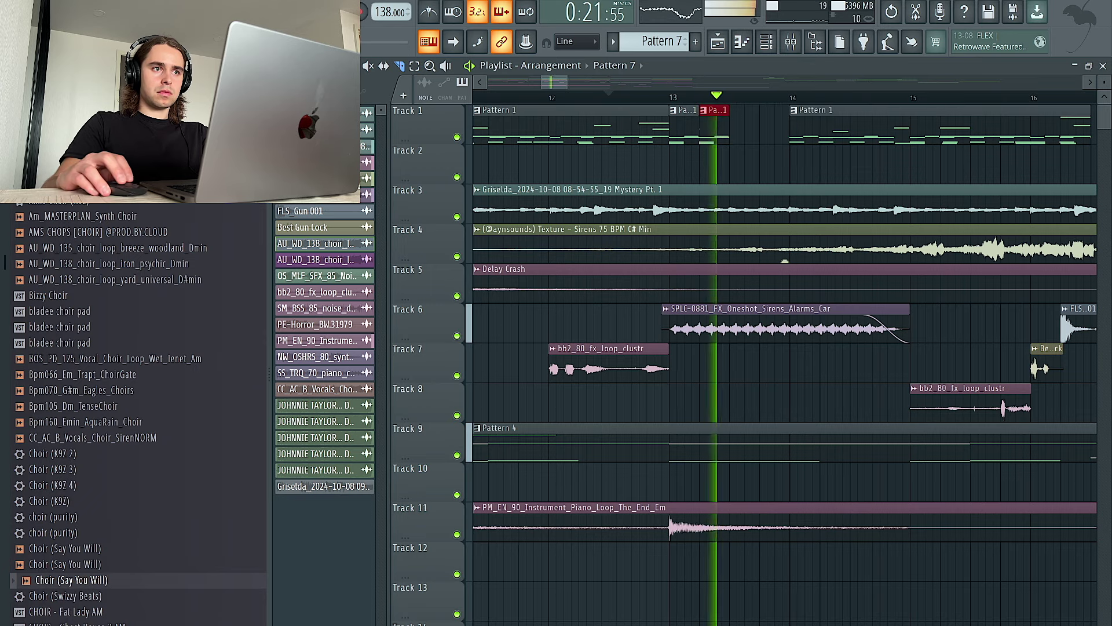
key(ctrl+b)
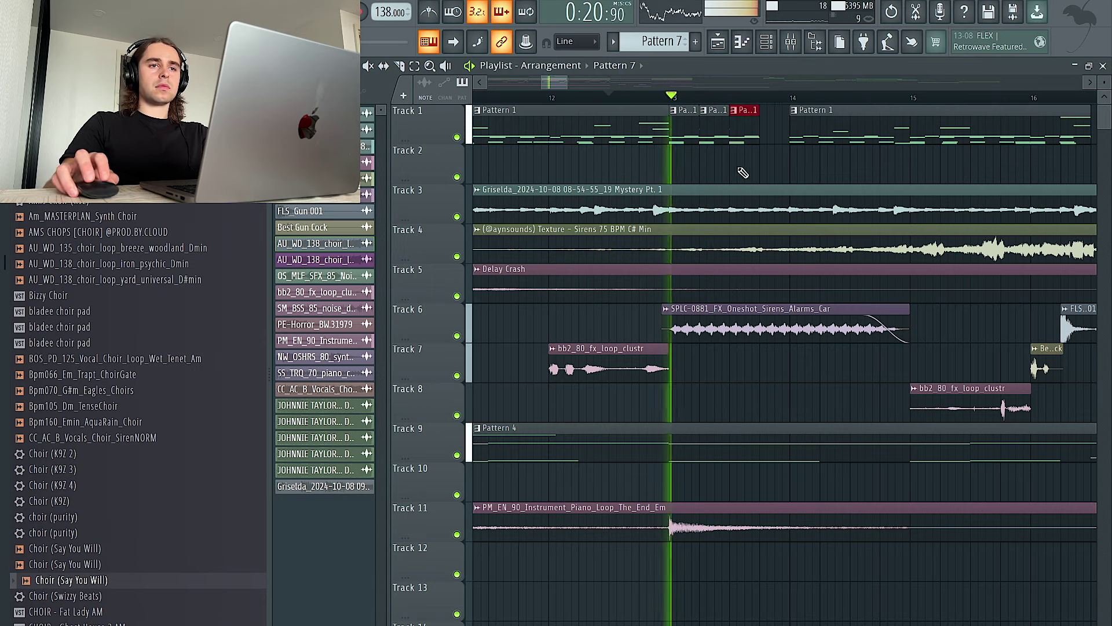
key(ctrl+b)
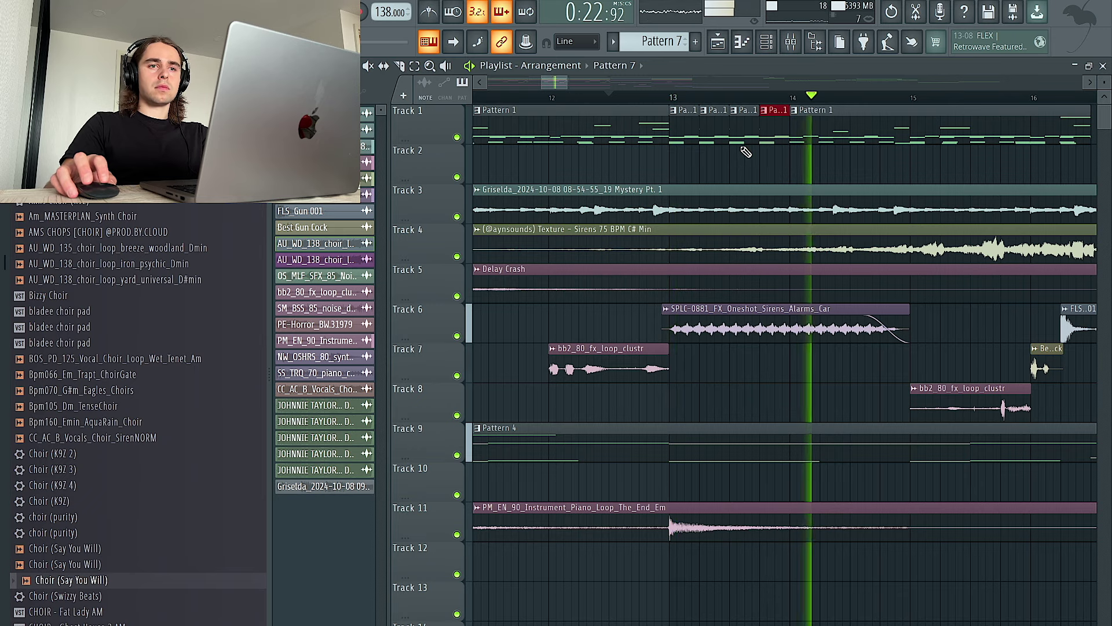
drag(793, 136, 906, 139)
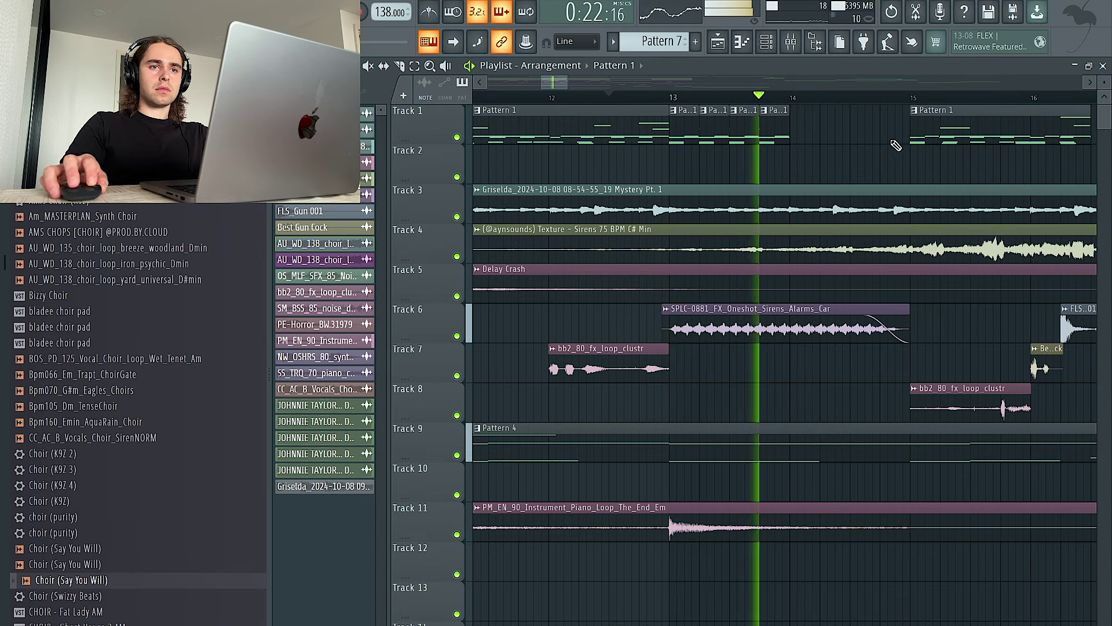
Step: Slice the clips on tracks 3 to 11 at bar 13 and one beat later, and delete the siren texture and Delay Crash remainders
click(400, 66)
key(space)
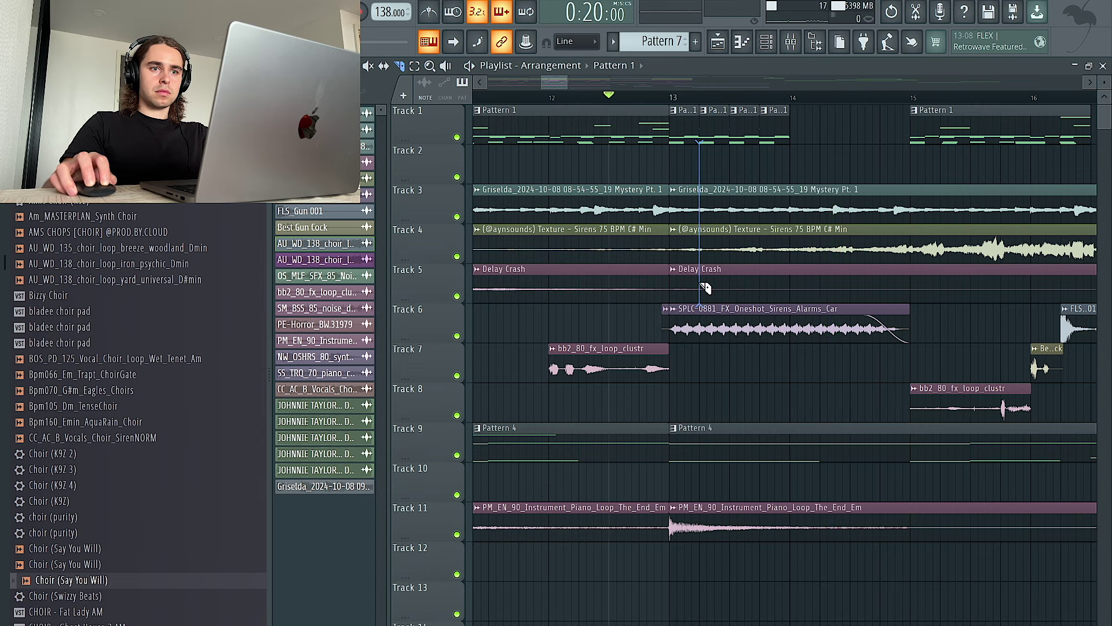
drag(747, 267, 736, 247)
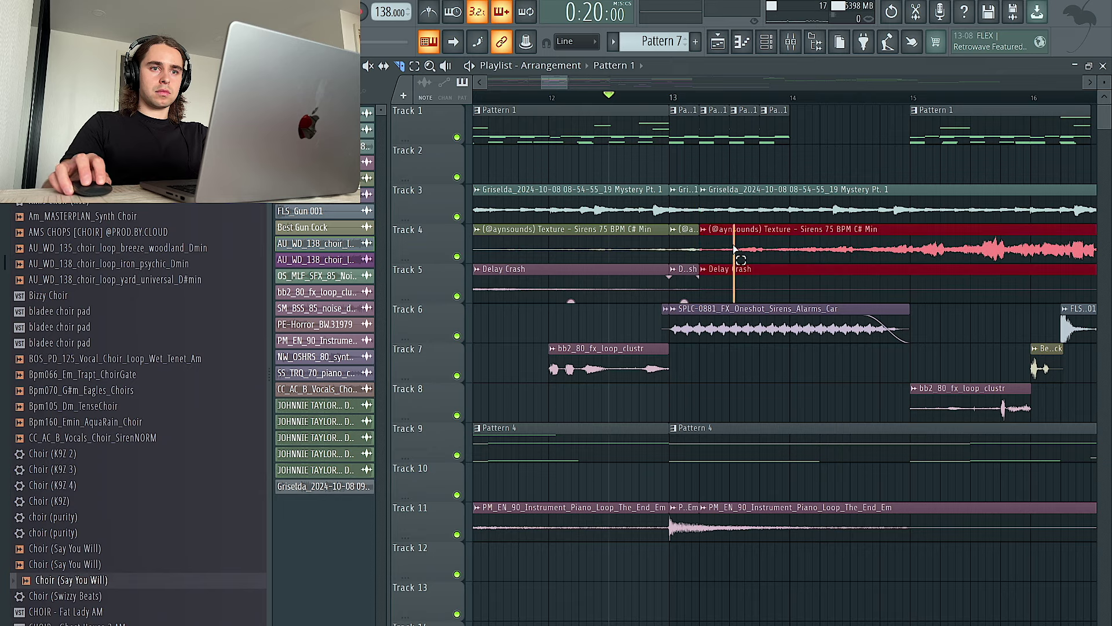
Step: Repeat the one-beat Griselda, Pattern 4 and piano loop pieces across bar 13 and play the stutter back
key(ctrl+b)
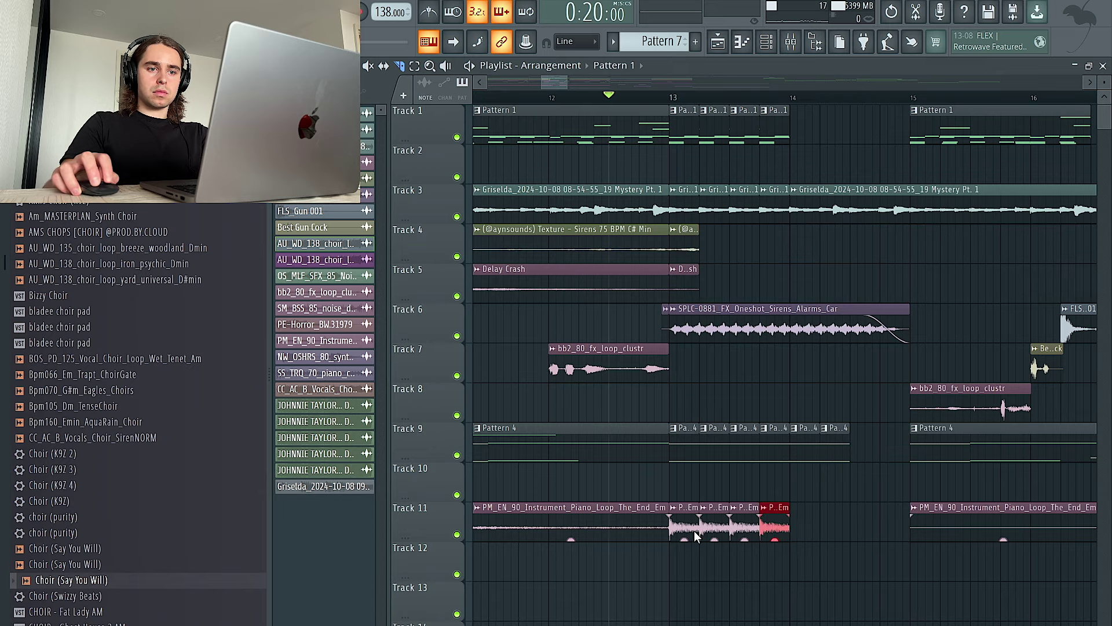
key(ctrl+b)
key(space)
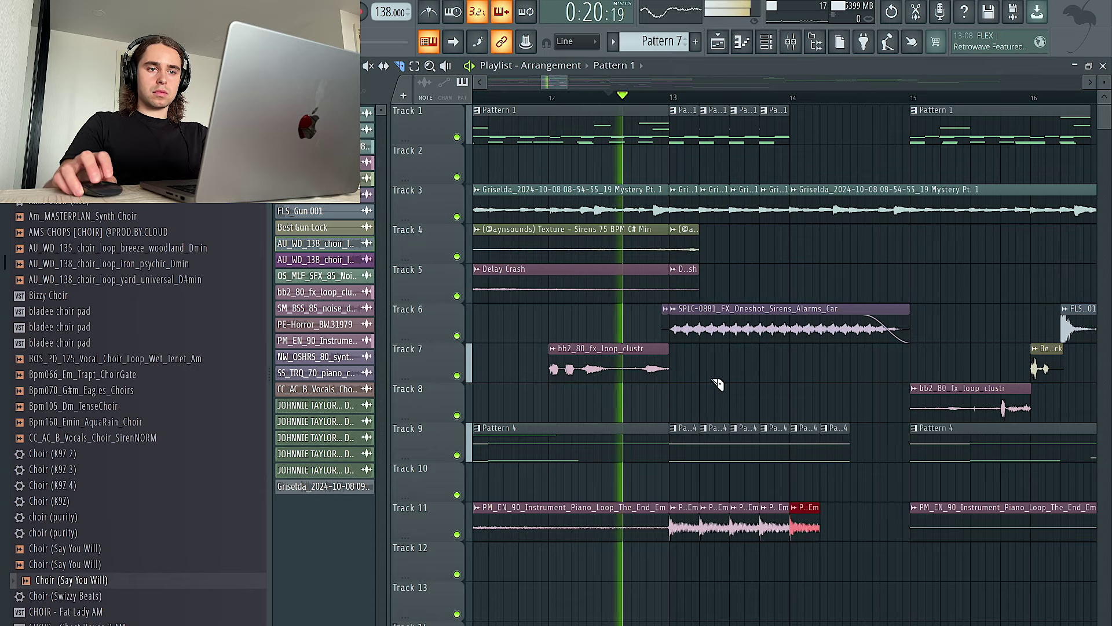
key(space)
key(space)
Step: Remove the repeated piano loop pieces on track 11 and extend the preceding piano loop clip to bar 15
right_click(834, 527)
key(ctrl+z)
right_click(692, 529)
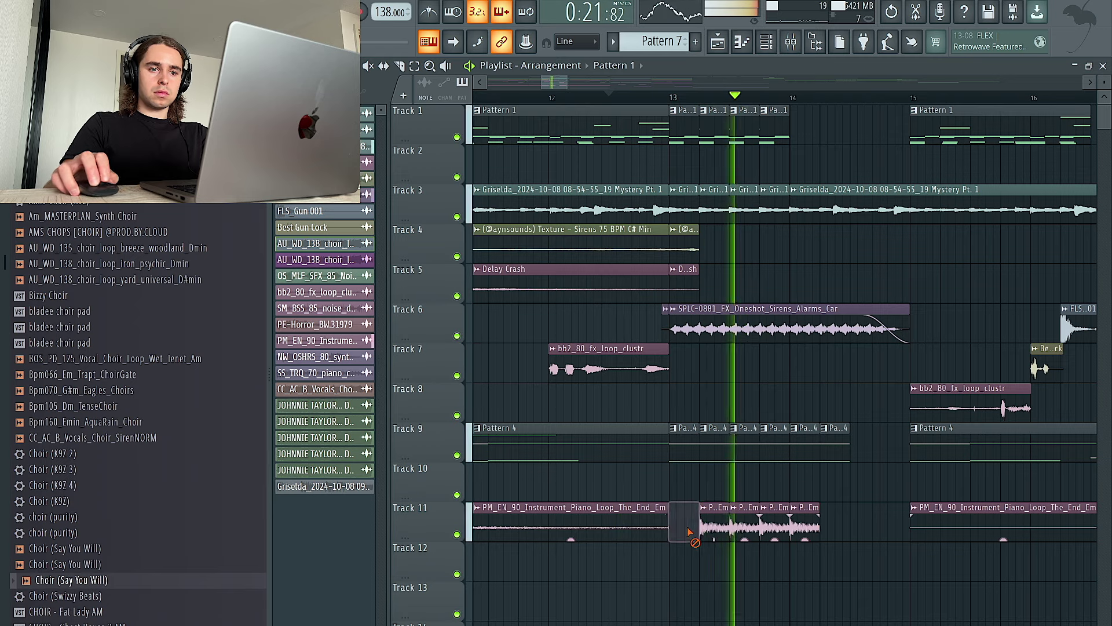
key(space)
drag(669, 510, 681, 510)
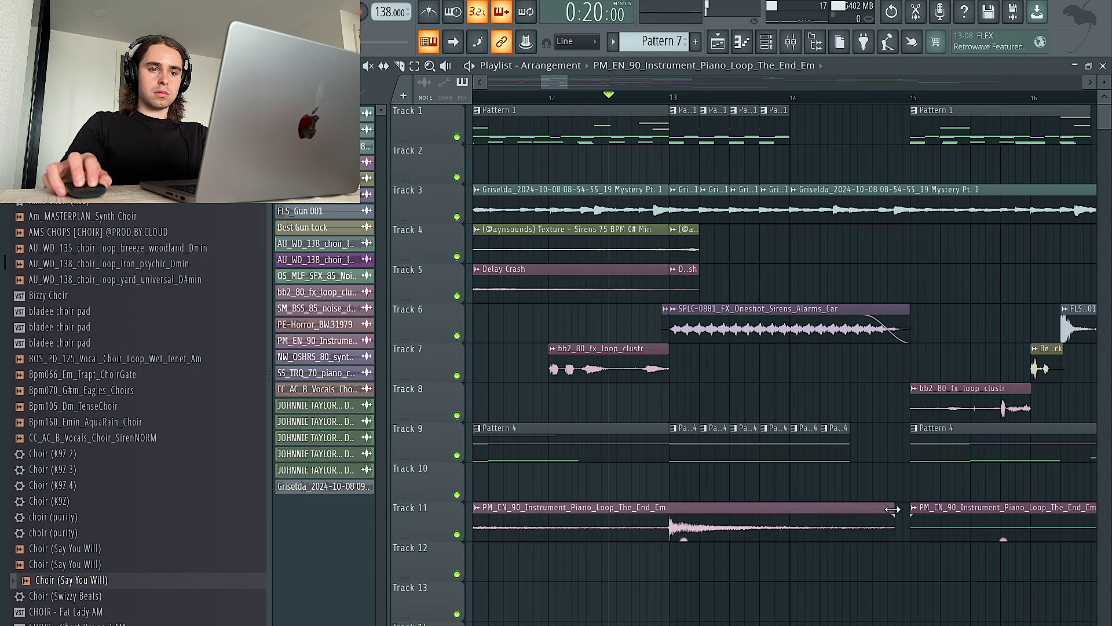
key(space)
drag(892, 510, 907, 509)
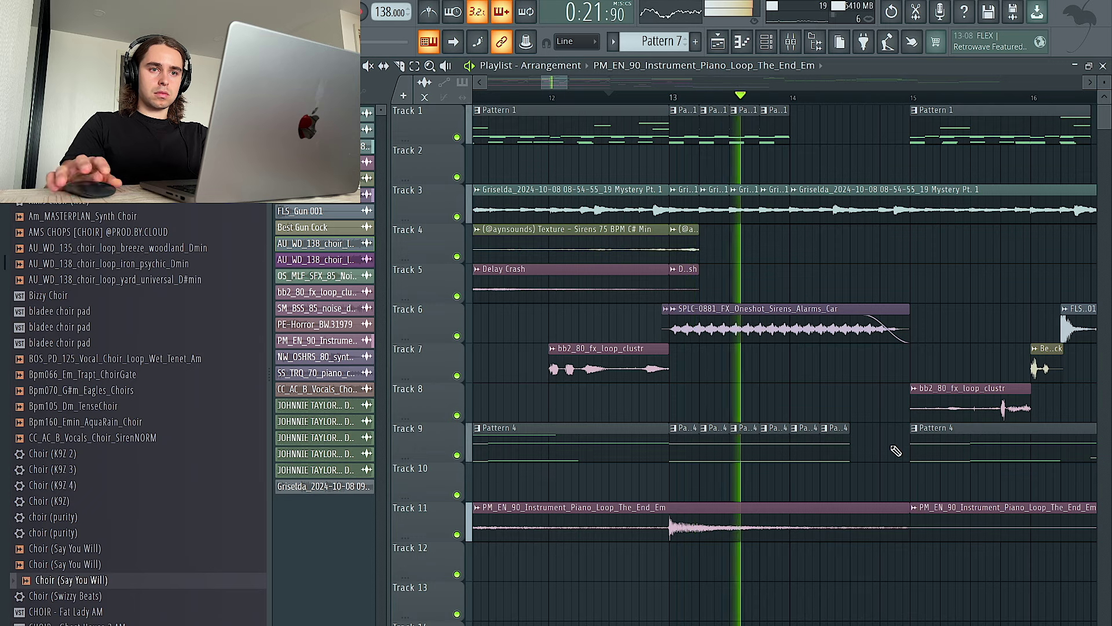
Step: Clear the Pattern 4 pieces on track 9 and the Griselda sample on track 3 between bars 14 and 15
key(space)
key(space)
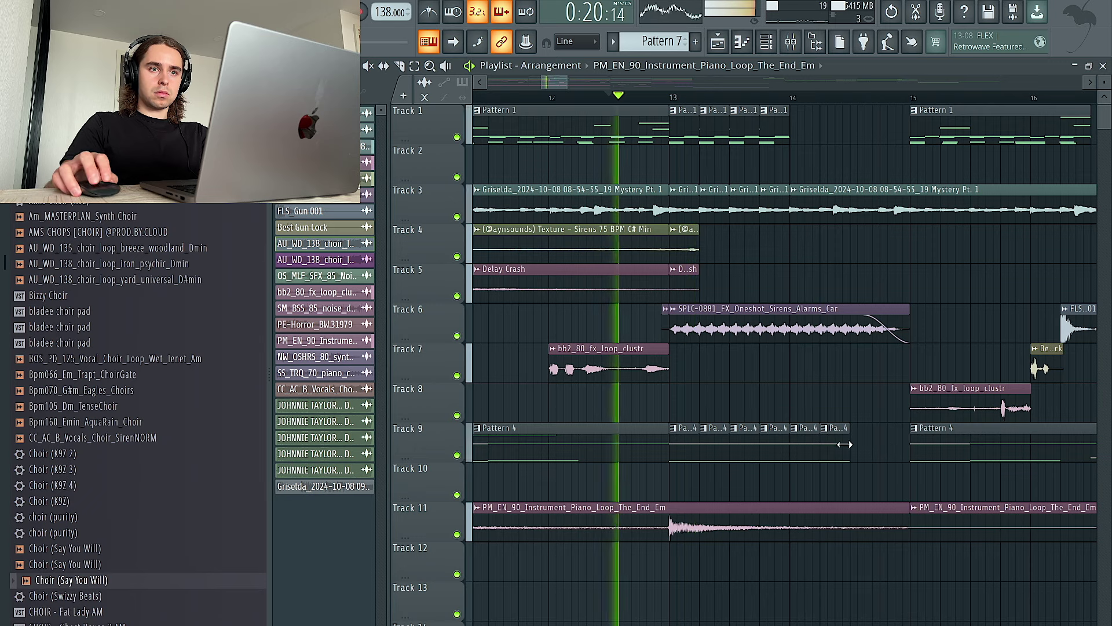
right_click(807, 442)
right_click(835, 440)
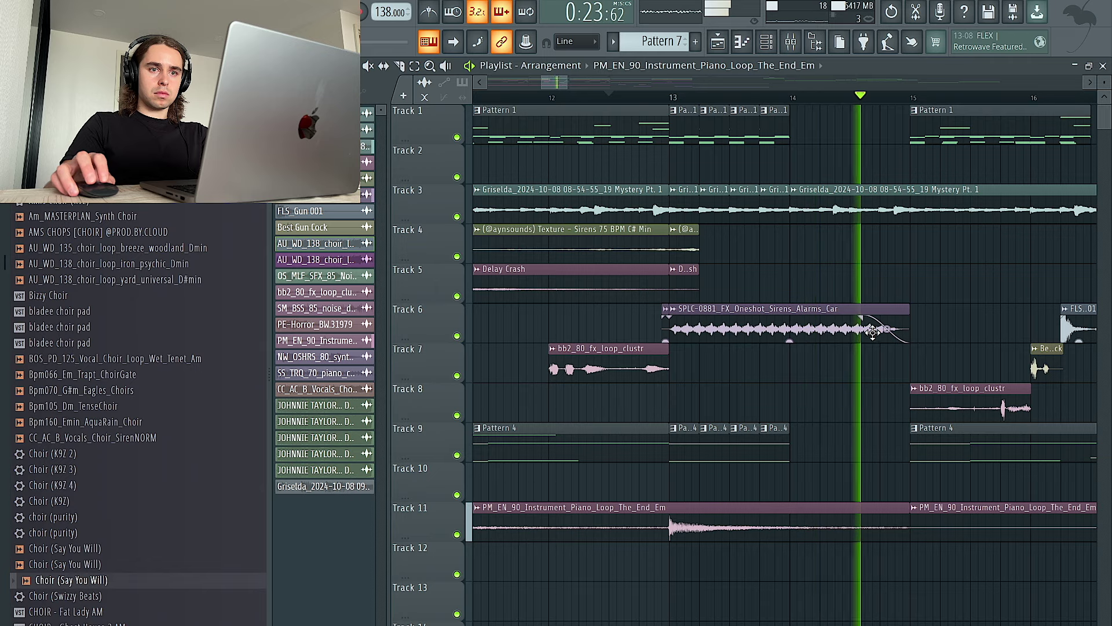
click(399, 66)
click(910, 206)
right_click(863, 207)
scroll(858, 227, down, 2)
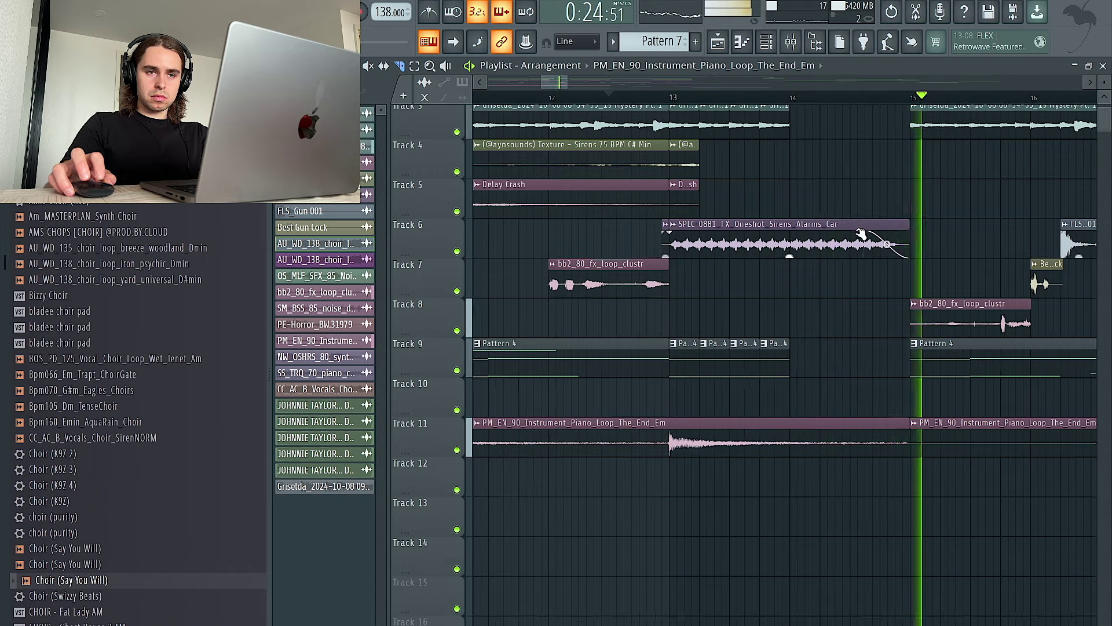
Step: Select all Griselda clips on track 3, move them up to track 2 and return them to track 3
scroll(859, 232, down, 6)
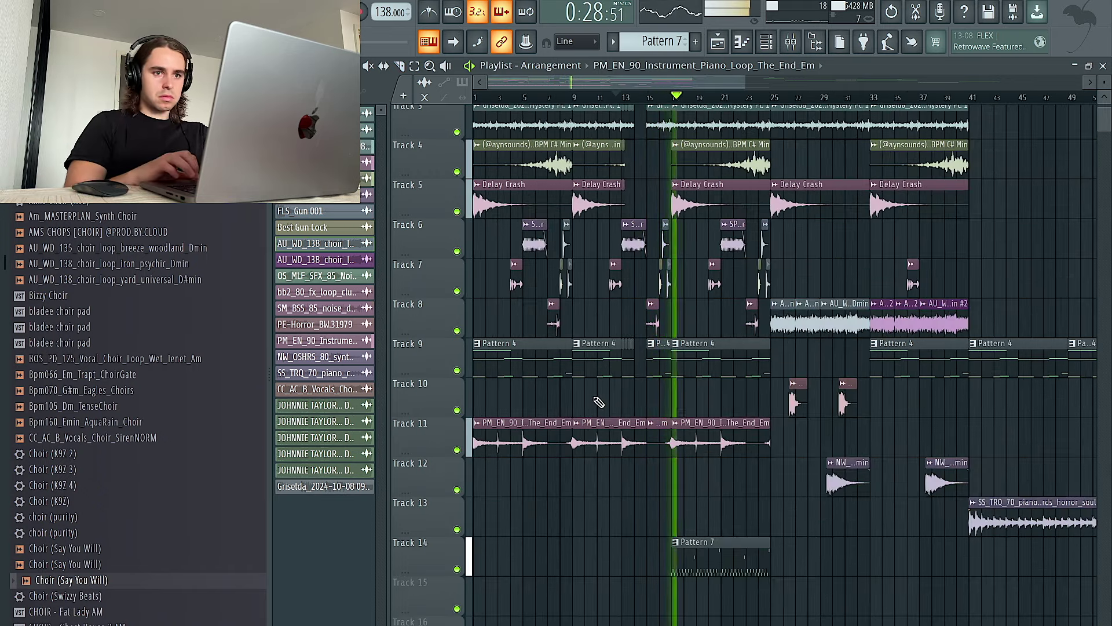
scroll(597, 402, down, 3)
scroll(536, 398, up, 3)
scroll(541, 395, up, 1)
scroll(580, 388, down, 3)
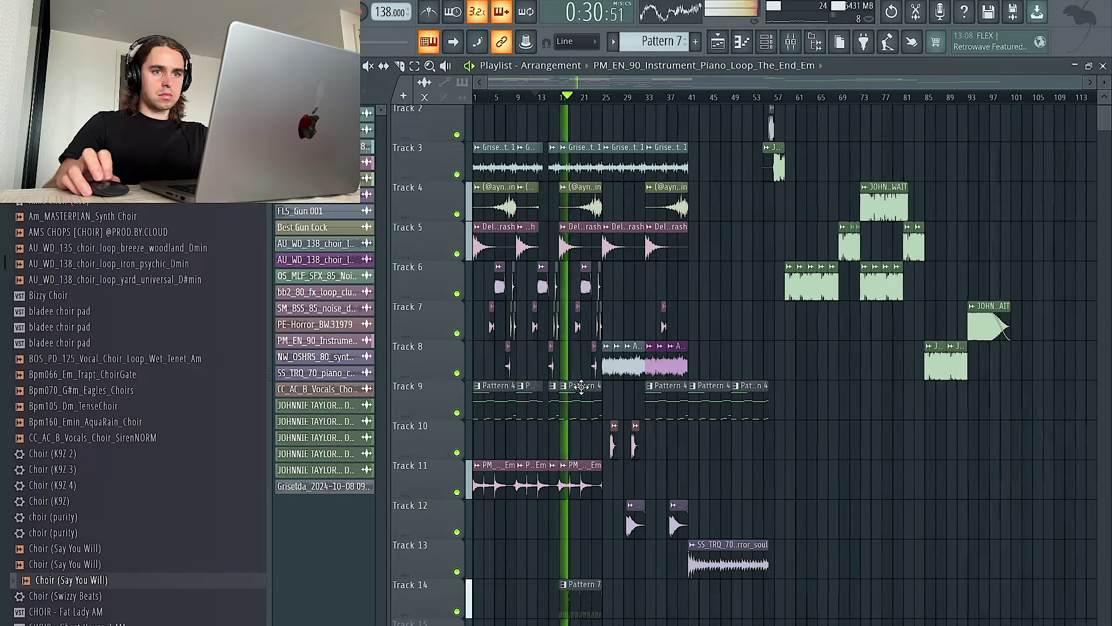
key(ctrl+a)
key(ctrl+d)
drag(721, 173, 474, 131)
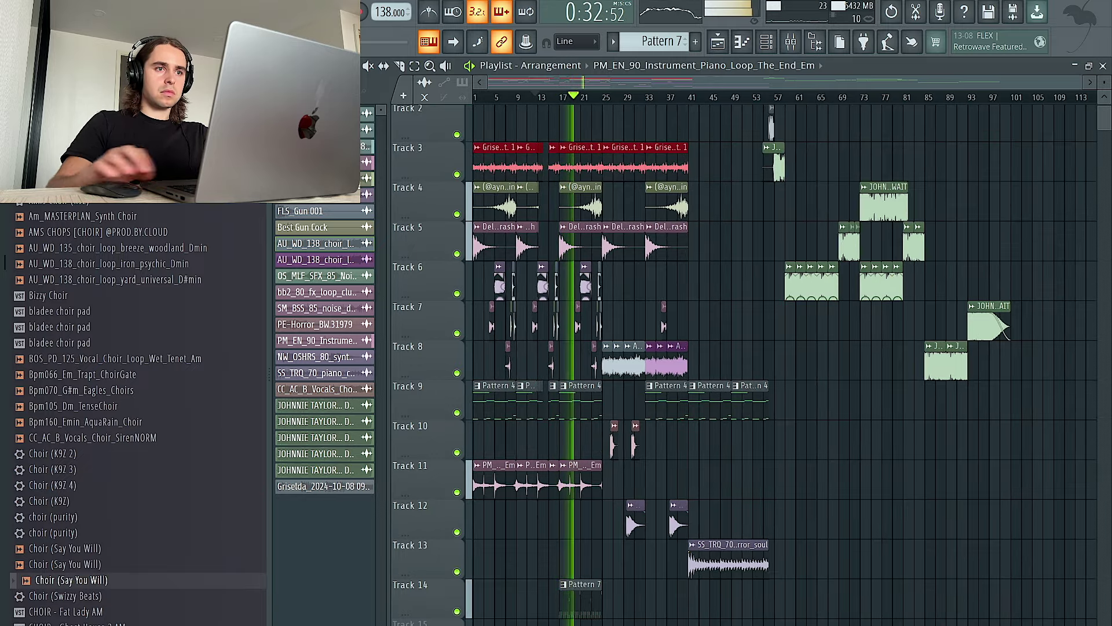
key(shift+Up)
scroll(498, 255, up, 2)
scroll(494, 238, right, 1)
scroll(493, 238, left, 1)
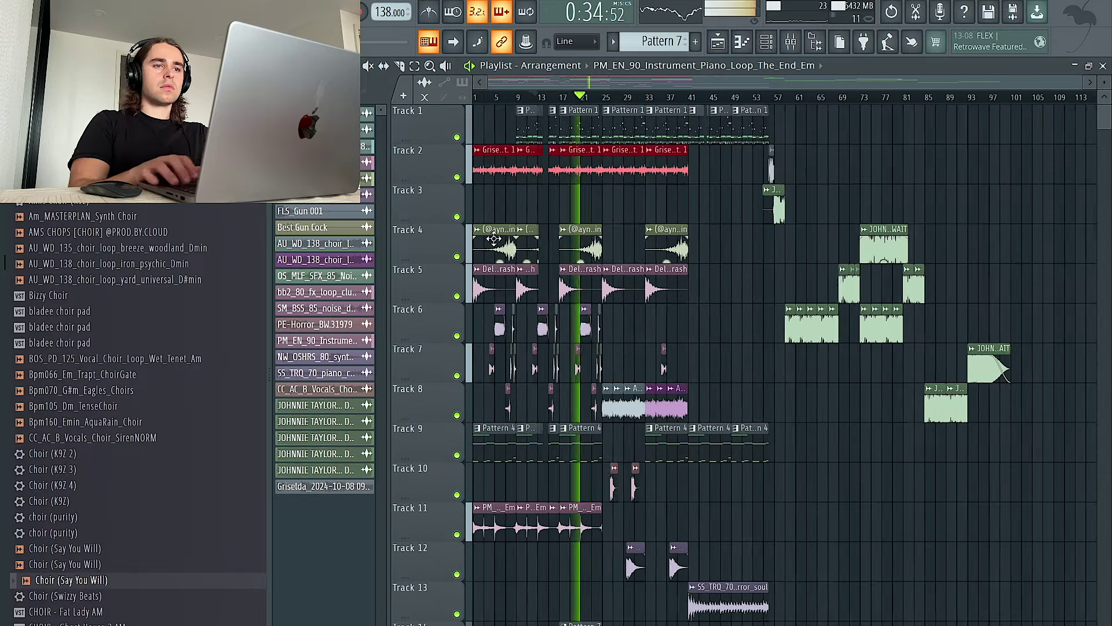
key(shift+Down)
scroll(542, 204, up, 3)
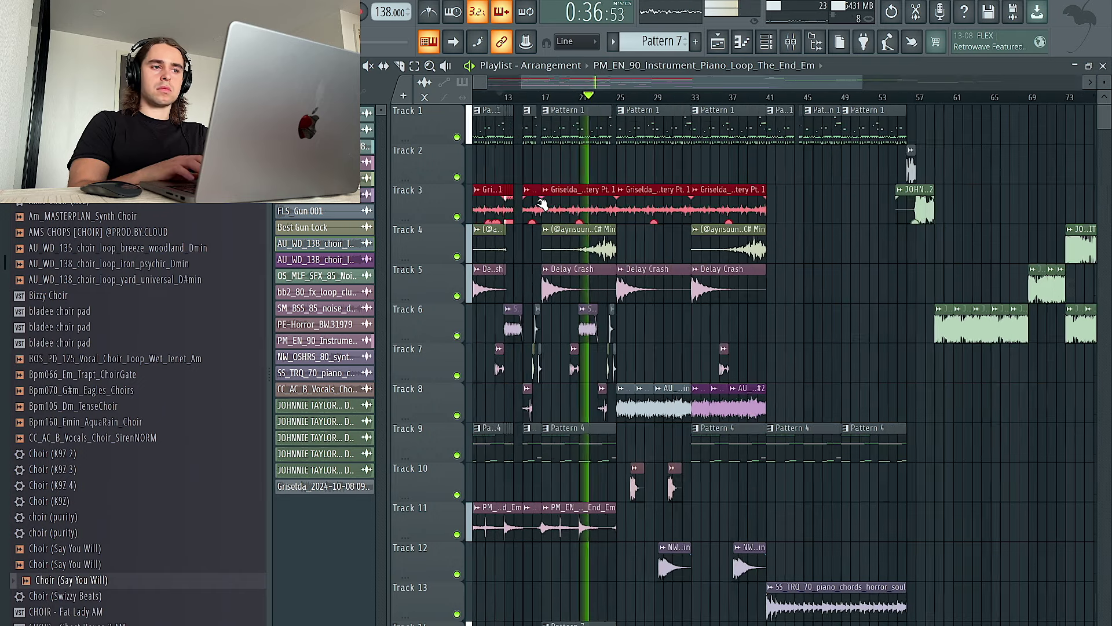
Step: Open the FX folder of the ! Maxeyy Stash V7 Drum Kit in the browser
scroll(542, 204, down, 3)
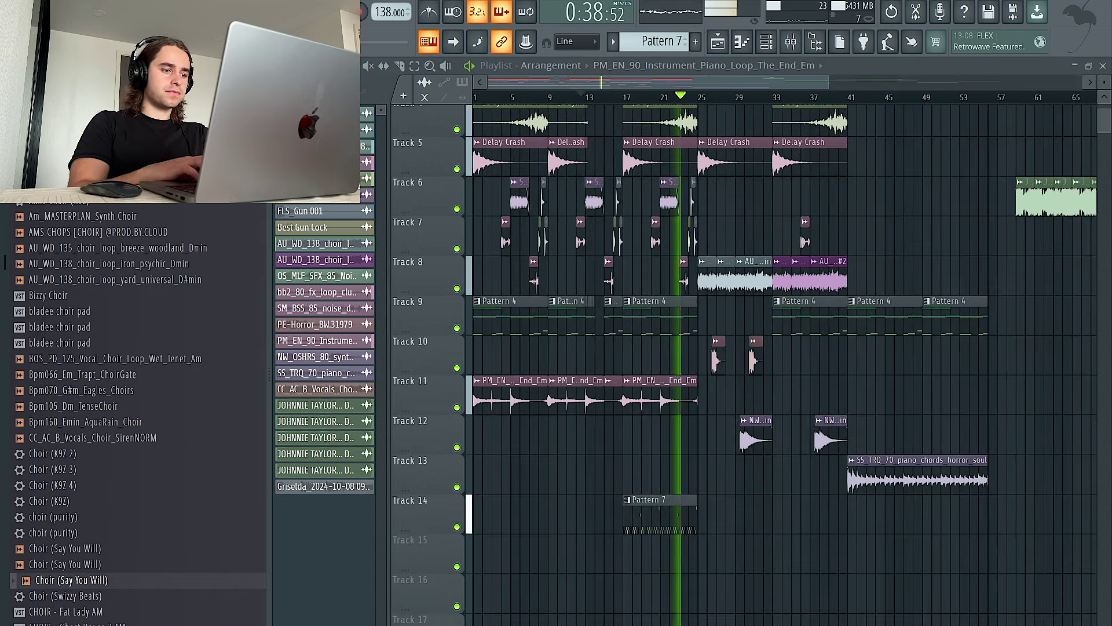
key(Escape)
click(103, 403)
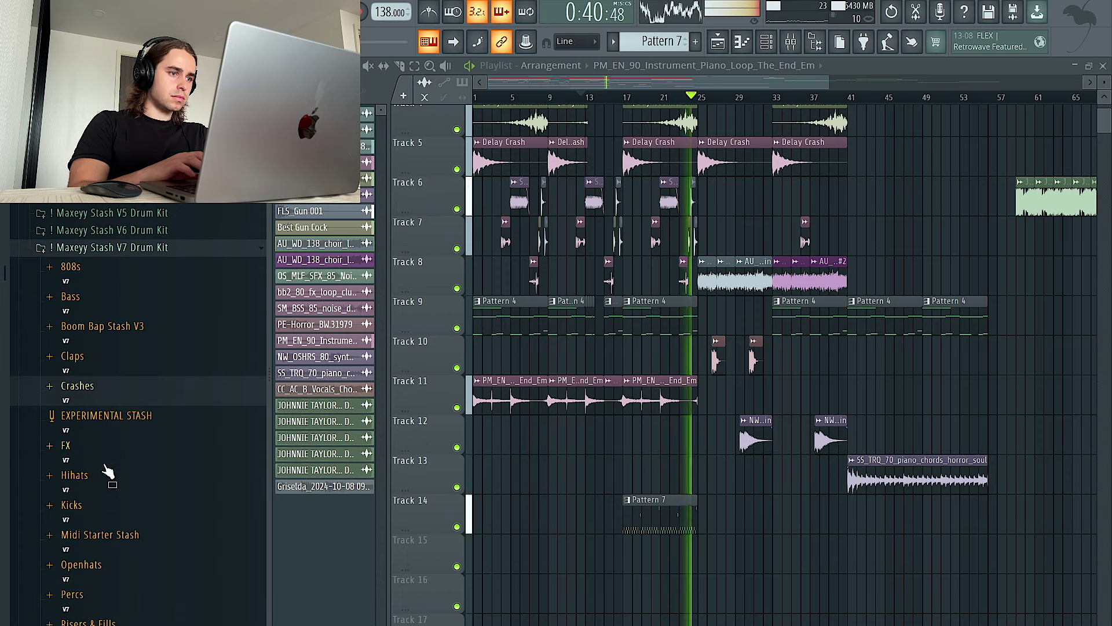
click(112, 470)
scroll(132, 346, down, 3)
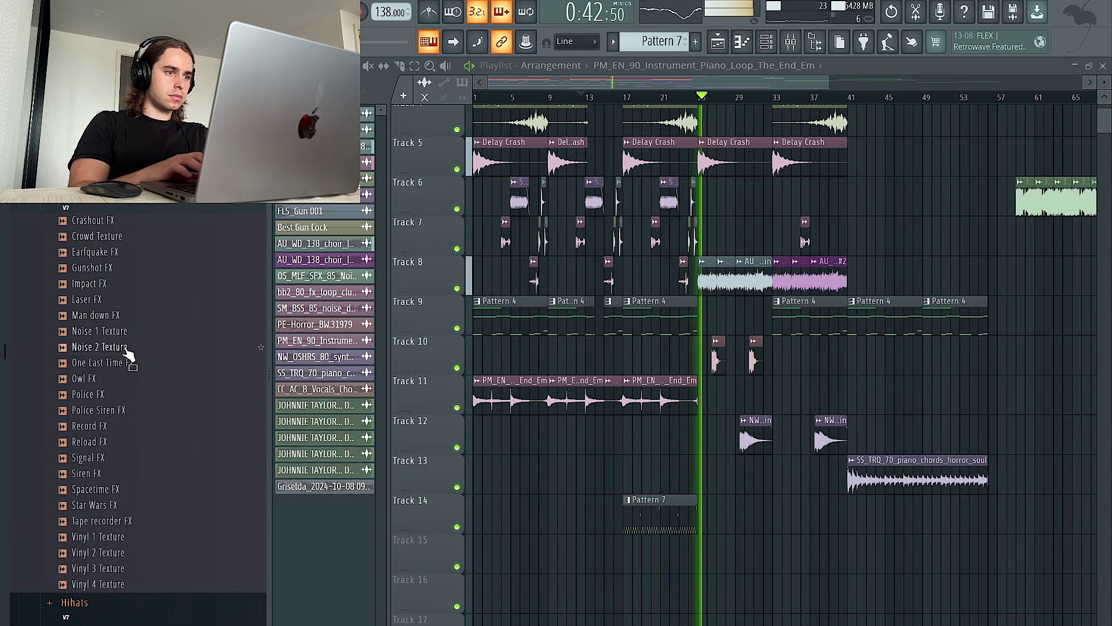
Step: Audition the Noise 1 Texture, Police Siren FX, Police FX and Vinyl 1, 2 and 4 Texture samples
click(125, 338)
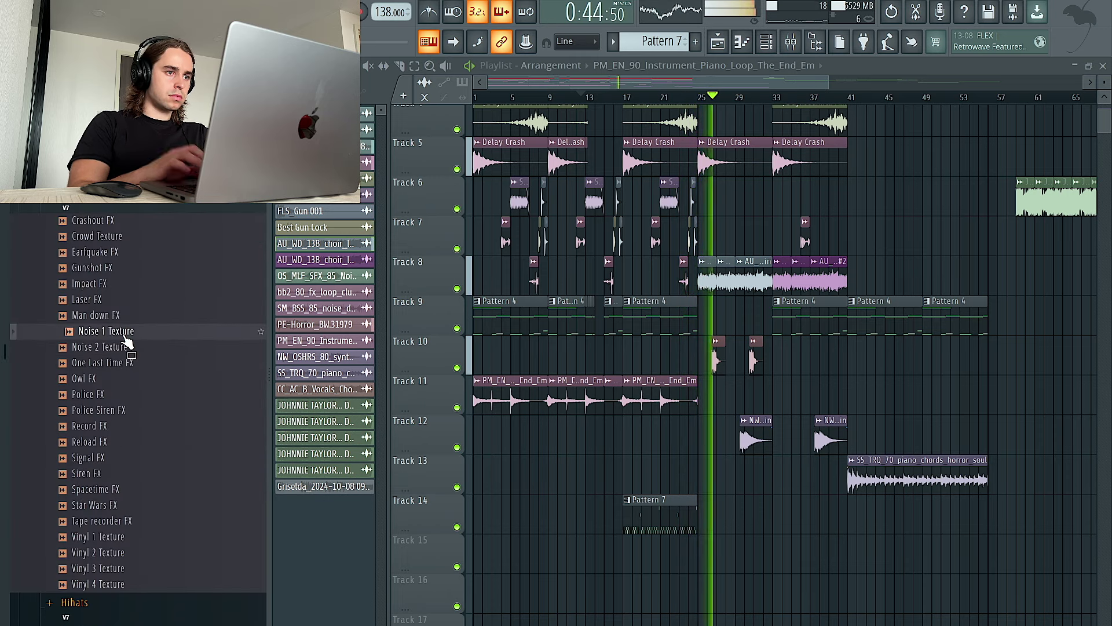
click(117, 412)
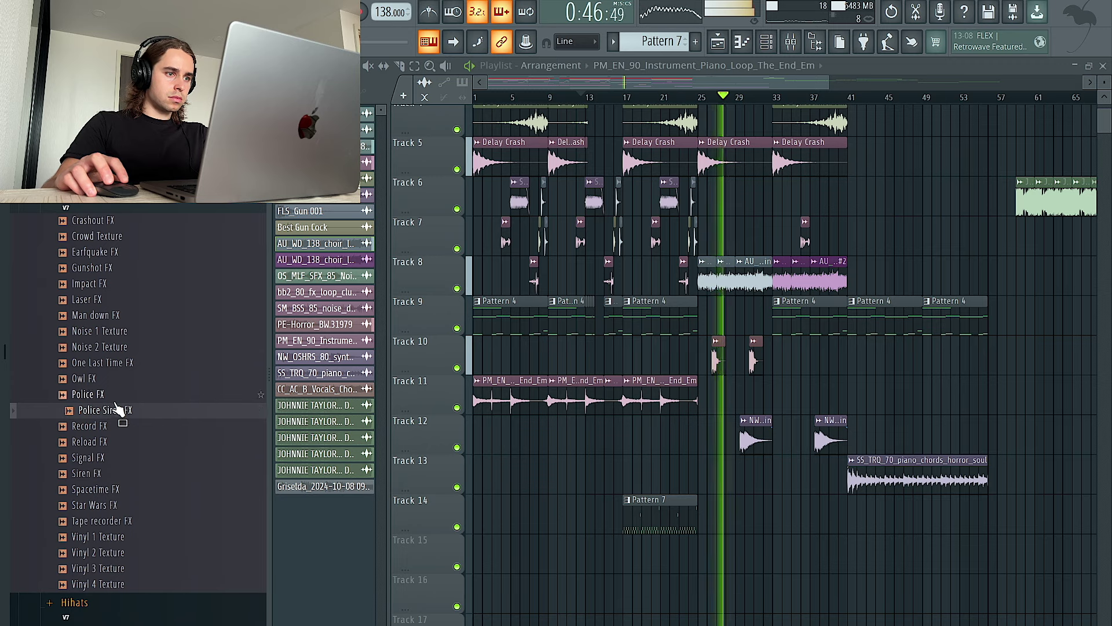
key(Up)
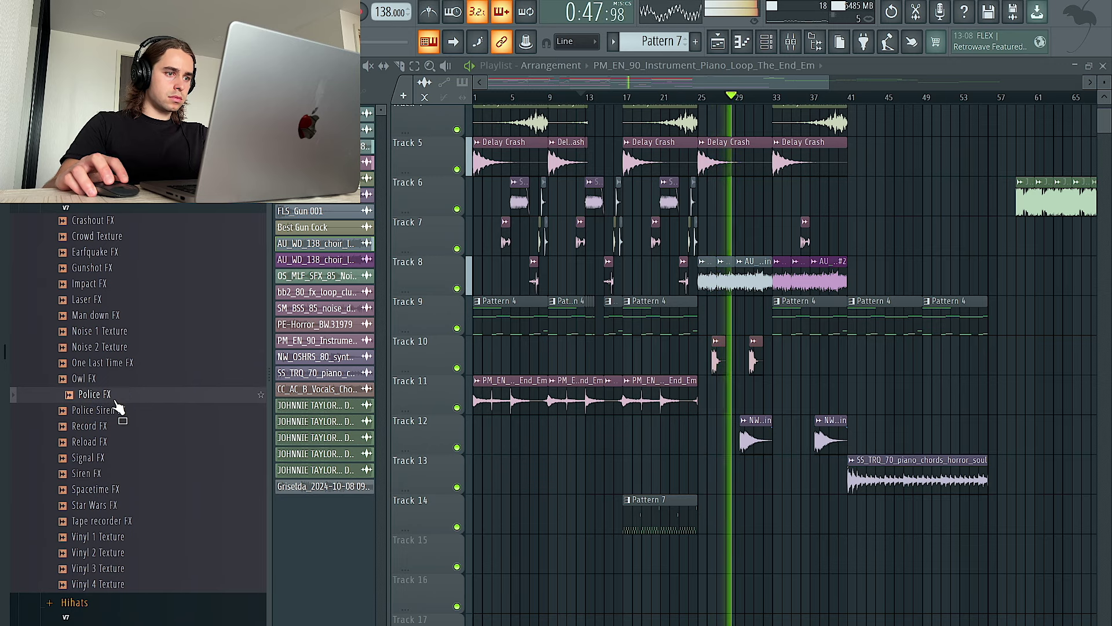
click(123, 537)
click(130, 555)
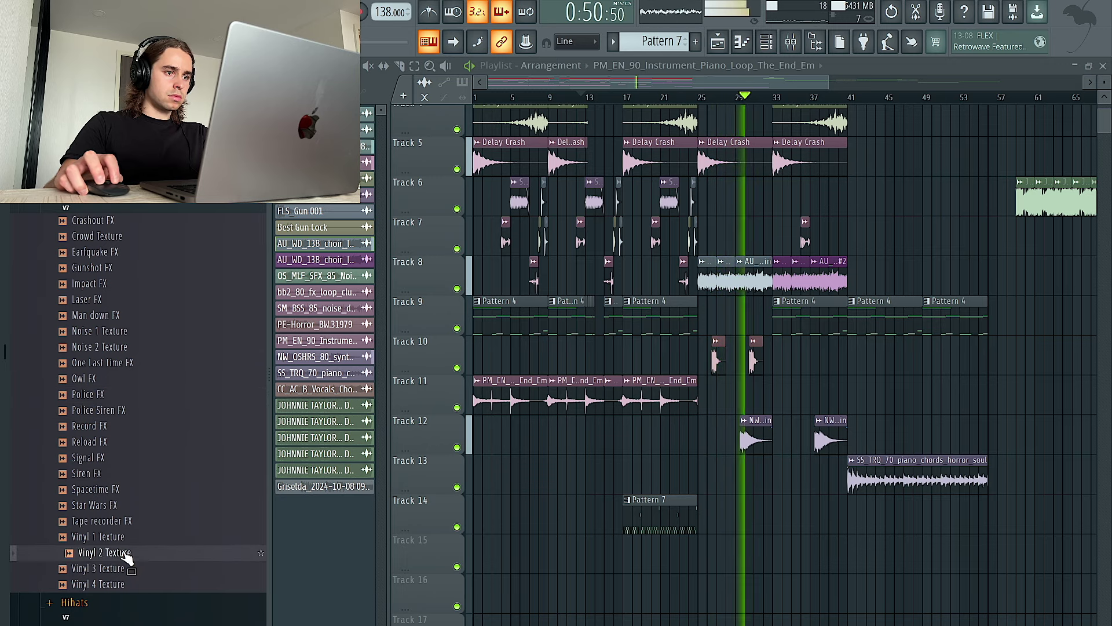
scroll(634, 498, up, 3)
click(113, 585)
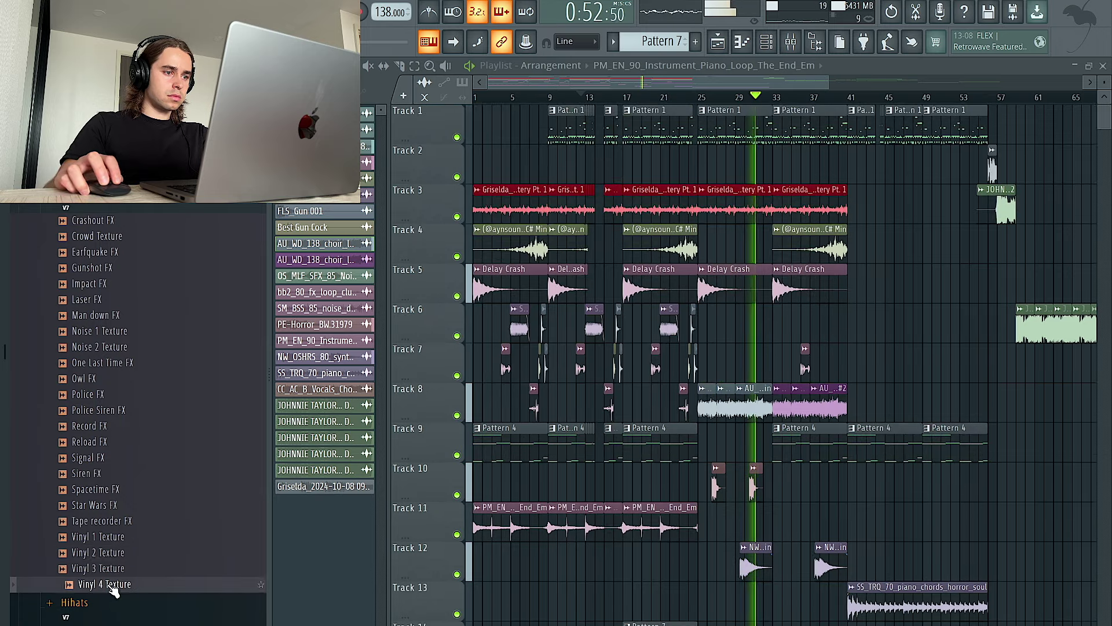
Step: Preview Vinyl 3 Texture for comparison and place the Vinyl 4 Texture sample at the start of track 16
scroll(745, 551, down, 2)
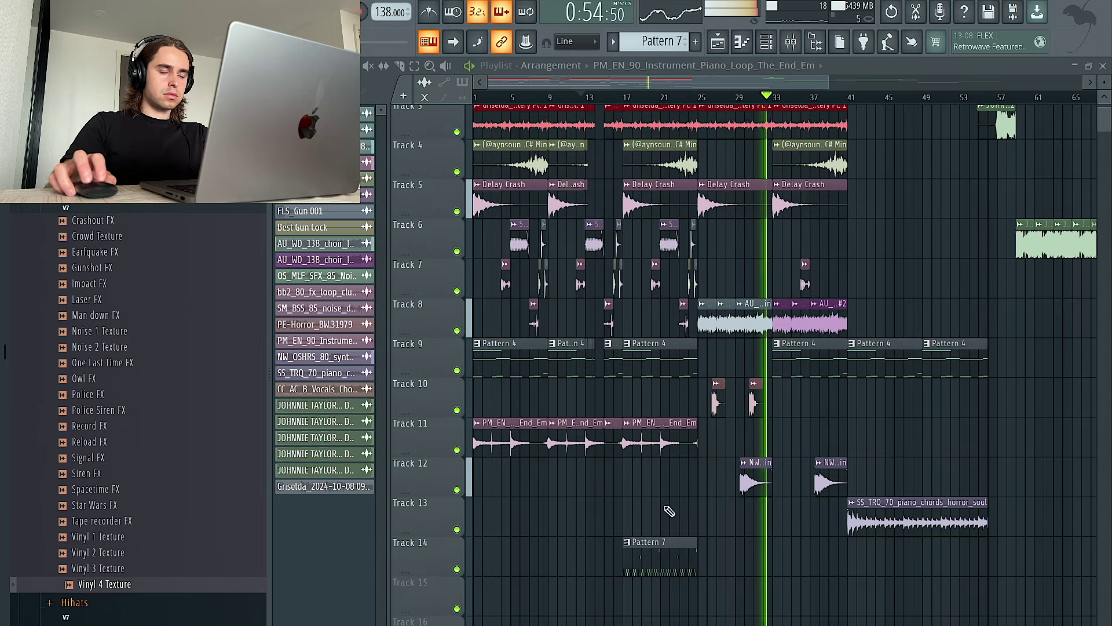
click(147, 569)
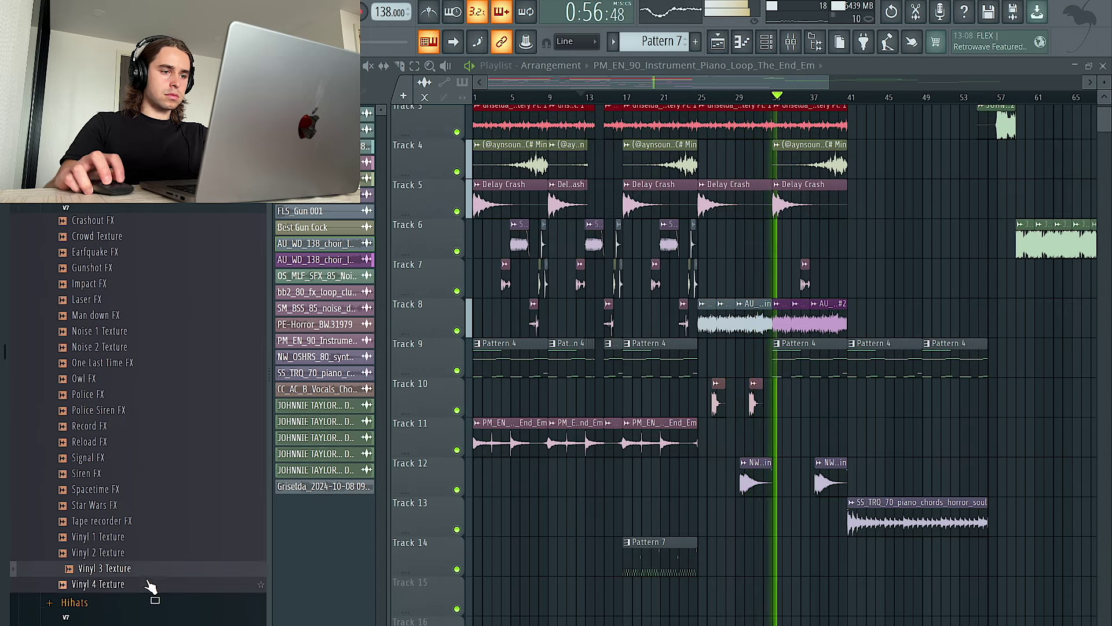
click(149, 585)
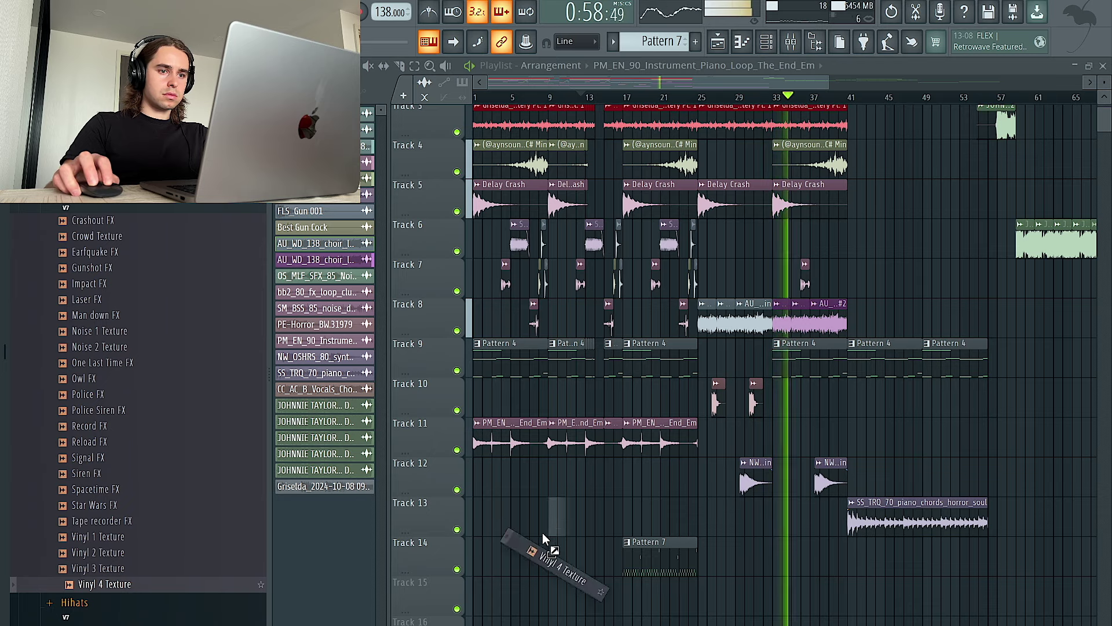
drag(542, 533, 545, 536)
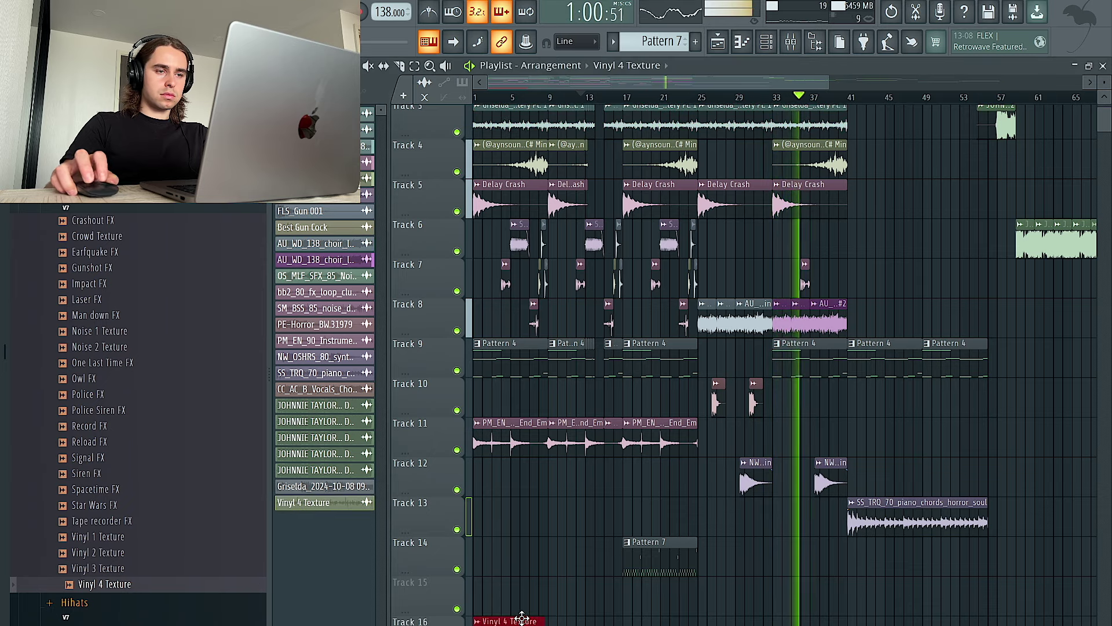
Step: Lengthen the Vinyl 4 Texture clip to bar 9 and set its time stretching mode to Stretch
scroll(521, 617, up, 5)
scroll(654, 550, up, 3)
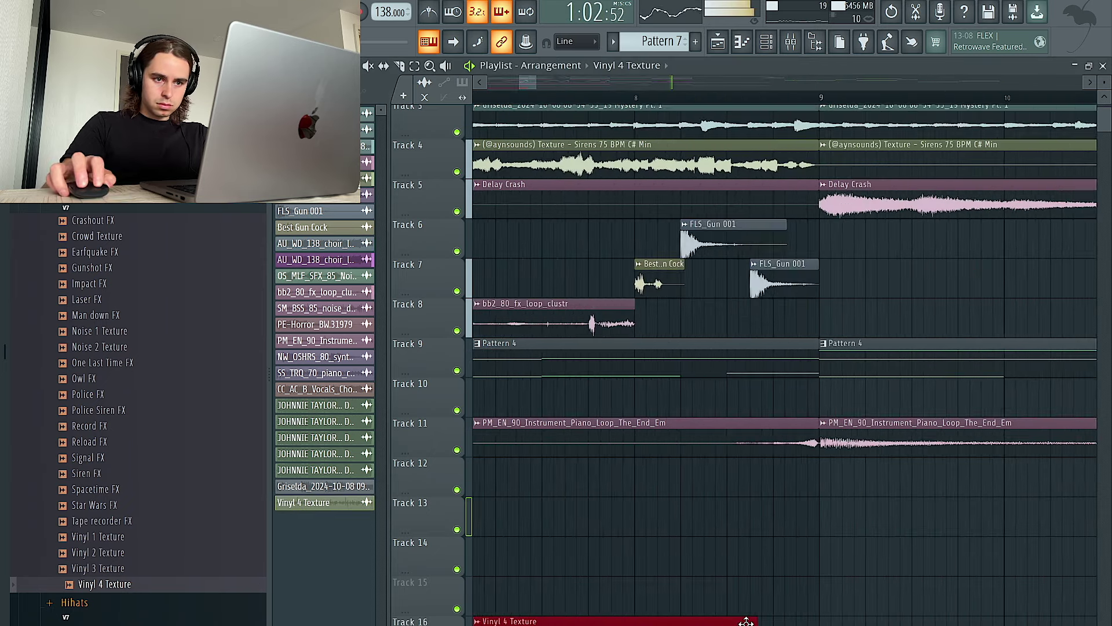
double_click(793, 621)
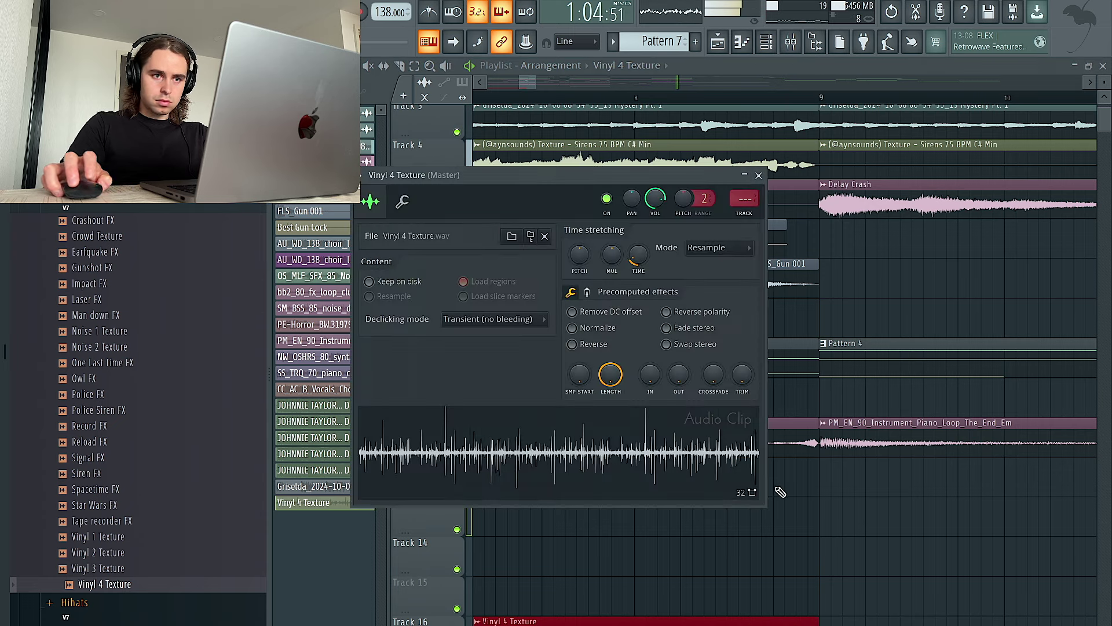
click(711, 249)
click(712, 301)
click(865, 551)
Step: Repeat the Vinyl 4 Texture clip along track 16 up to bar 57 and open its channel settings
scroll(811, 579, down, 6)
scroll(694, 624, down, 4)
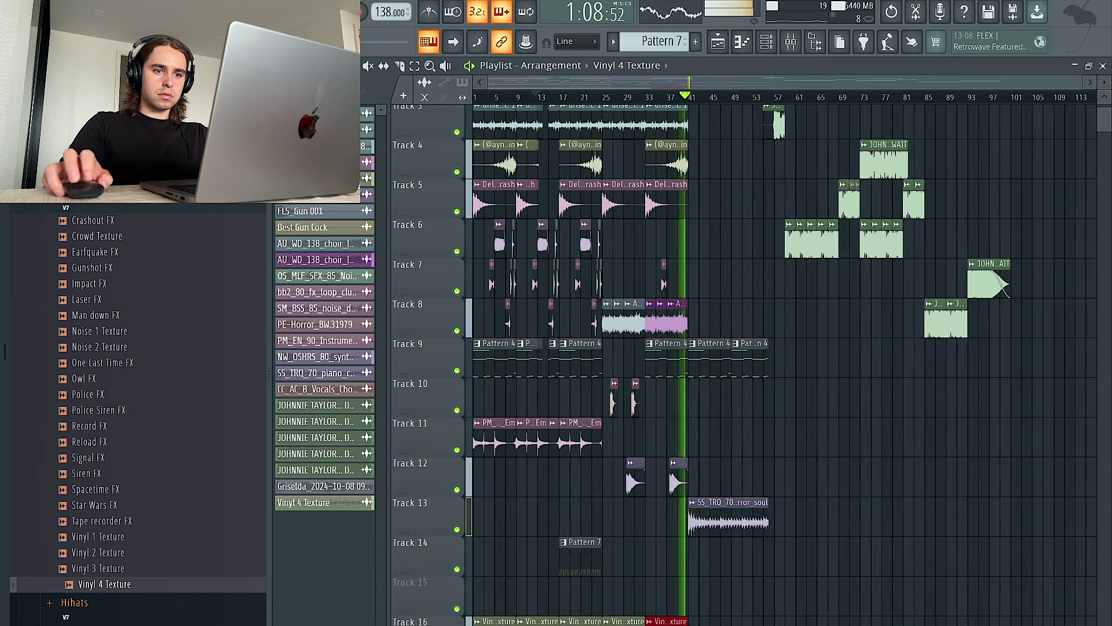
double_click(697, 622)
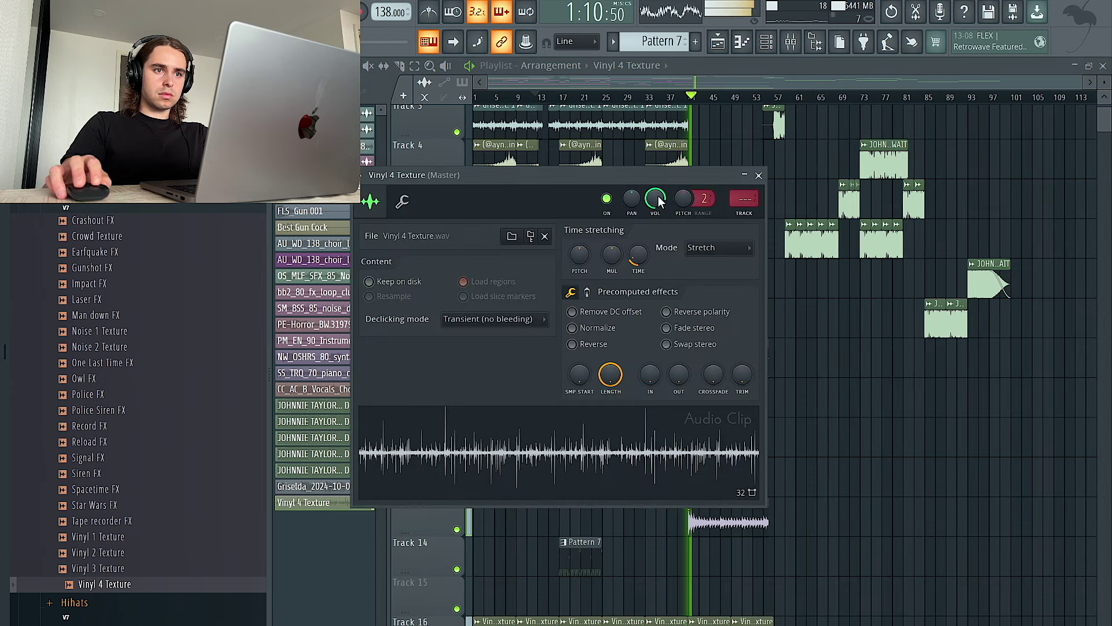
Step: Route Vinyl 4 Texture to mixer track 19 and load Fruity parametric EQ 2 in its first effect slot
click(740, 209)
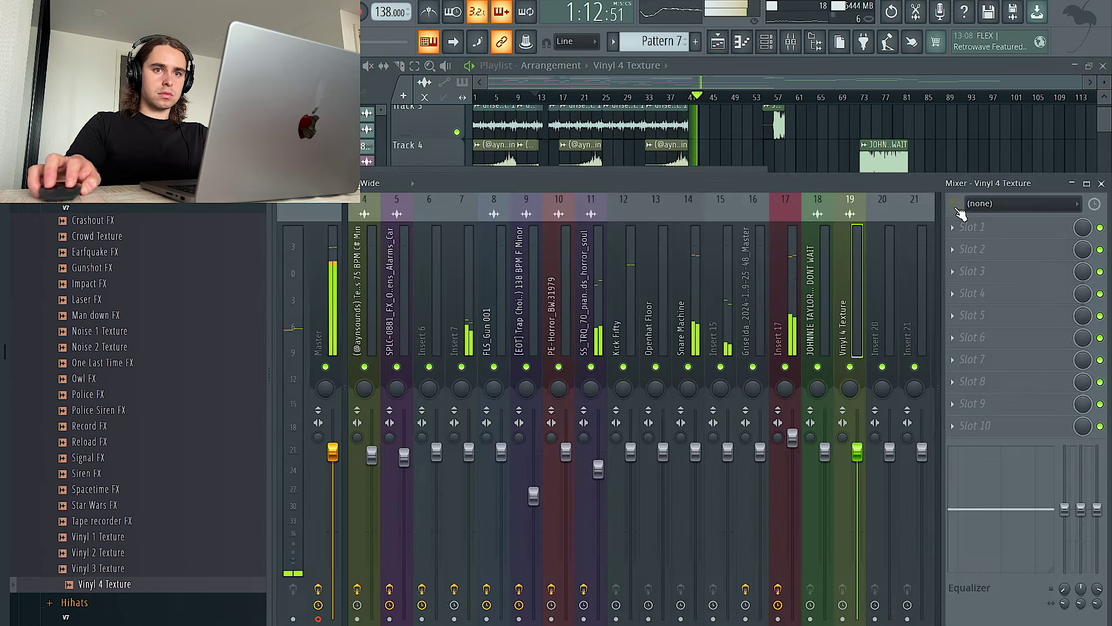
click(984, 227)
click(821, 328)
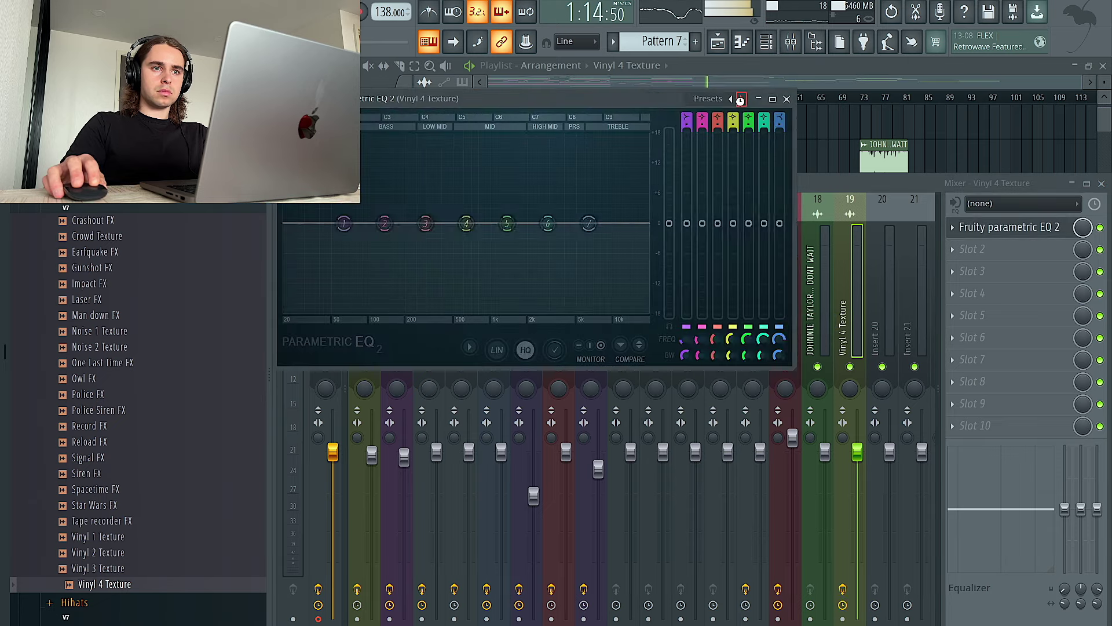
Step: Apply the 30Hz + 18kHz cut preset to the vinyl EQ and raise its low cut to about 200 Hz
drag(349, 230, 378, 223)
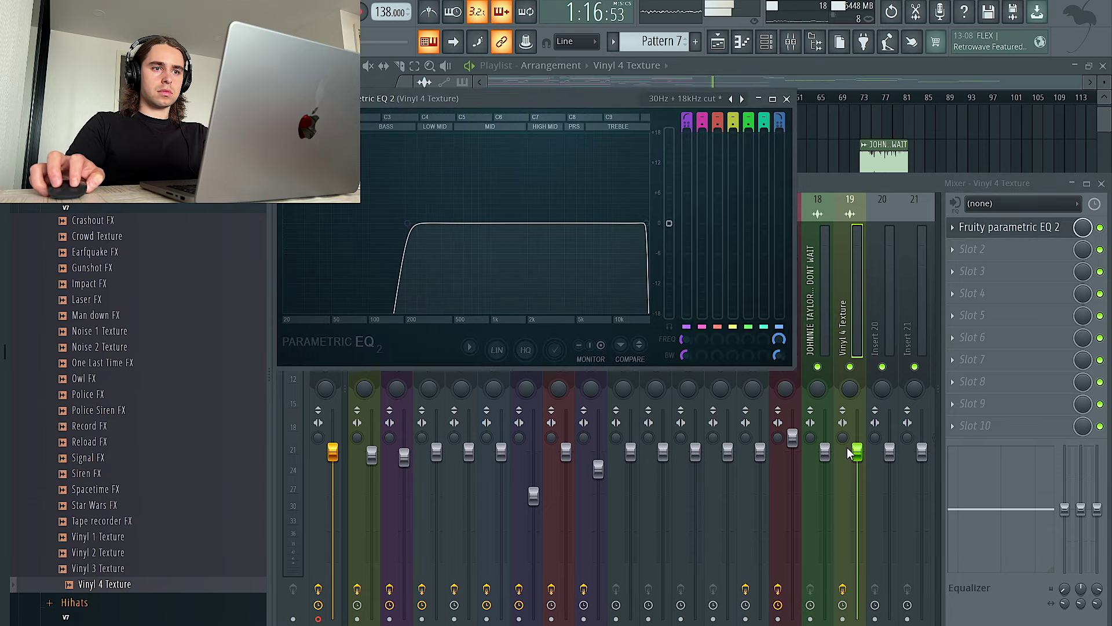
right_click(844, 129)
scroll(726, 166, up, 3)
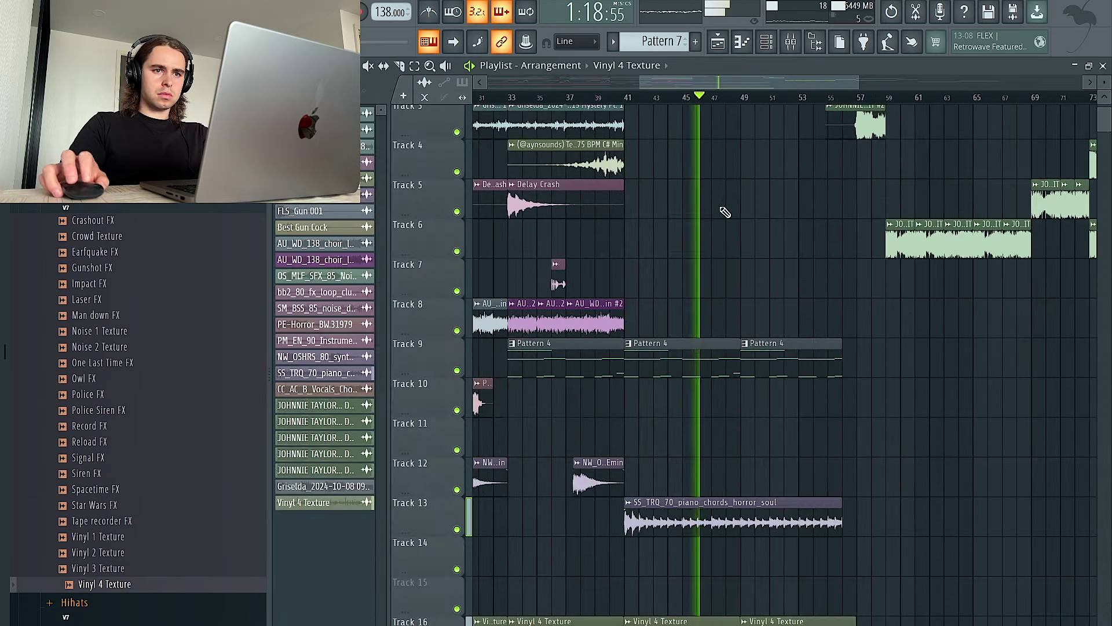
Step: Build a stutter from bar 49 to bar 50 by repeating short slices of Pattern 1, Pattern 4 and the piano chords clip
scroll(730, 169, up, 2)
scroll(753, 173, up, 4)
drag(761, 138, 494, 112)
click(401, 66)
drag(600, 138, 733, 136)
ctrl+click(588, 138)
key(ctrl+b)
key(ctrl+b)
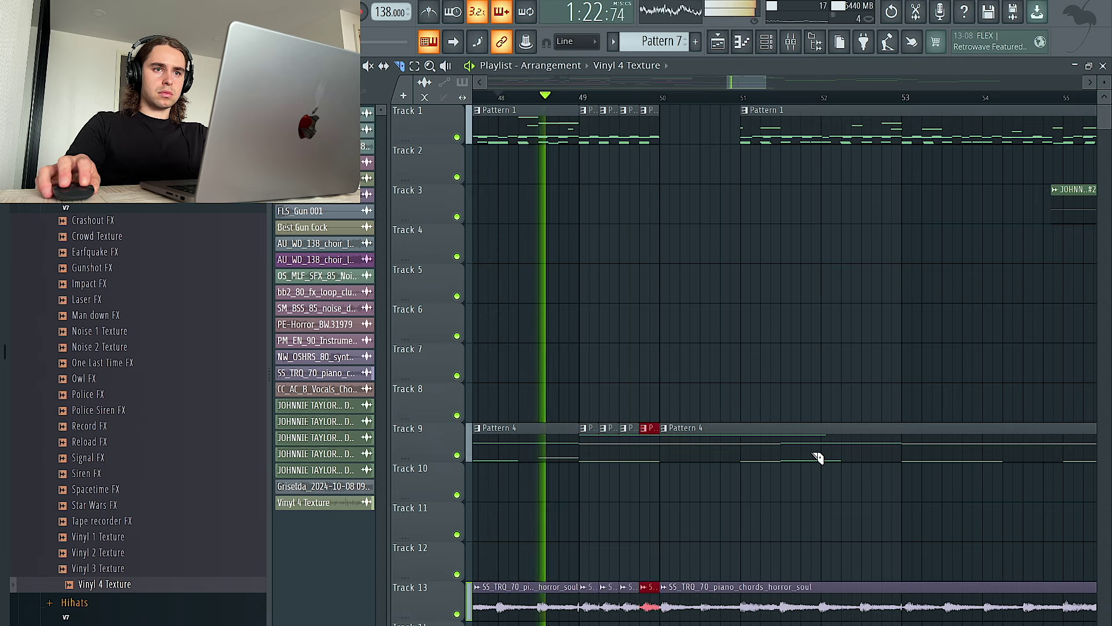
Step: Slice Pattern 4 on track 9 at bar 51 and delete its section between bars 50 and 51
click(743, 454)
ctrl+click(723, 453)
key(Delete)
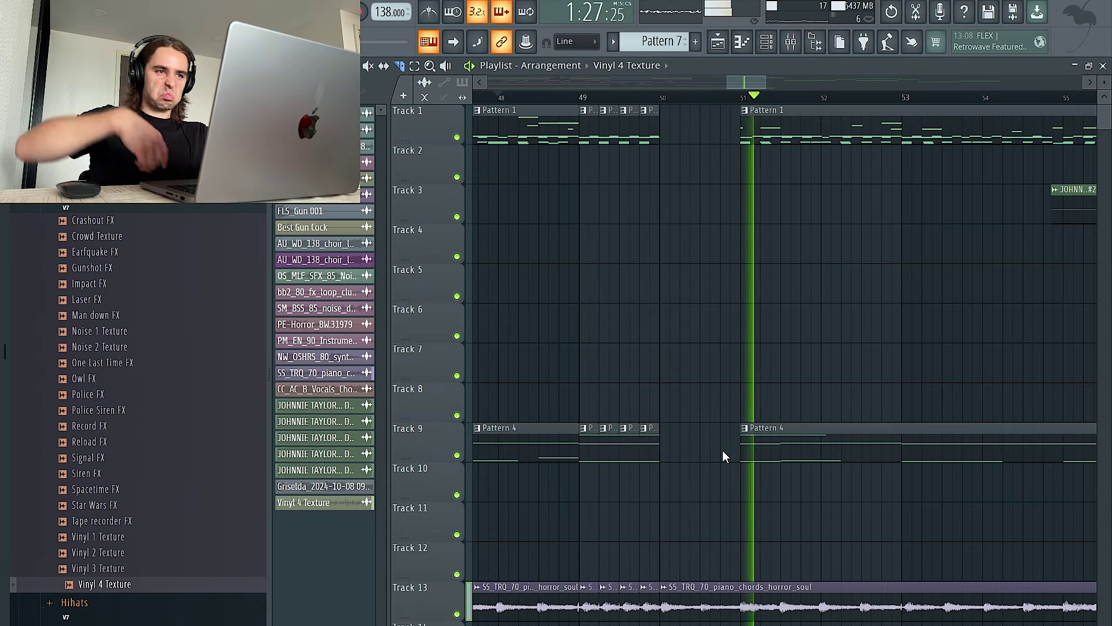
Step: Add Exit Drum Fill on track 8 just before bar 51 and Vox - Toxic on track 6 at bar 51
key(space)
key(space)
scroll(120, 518, down, 4)
click(123, 522)
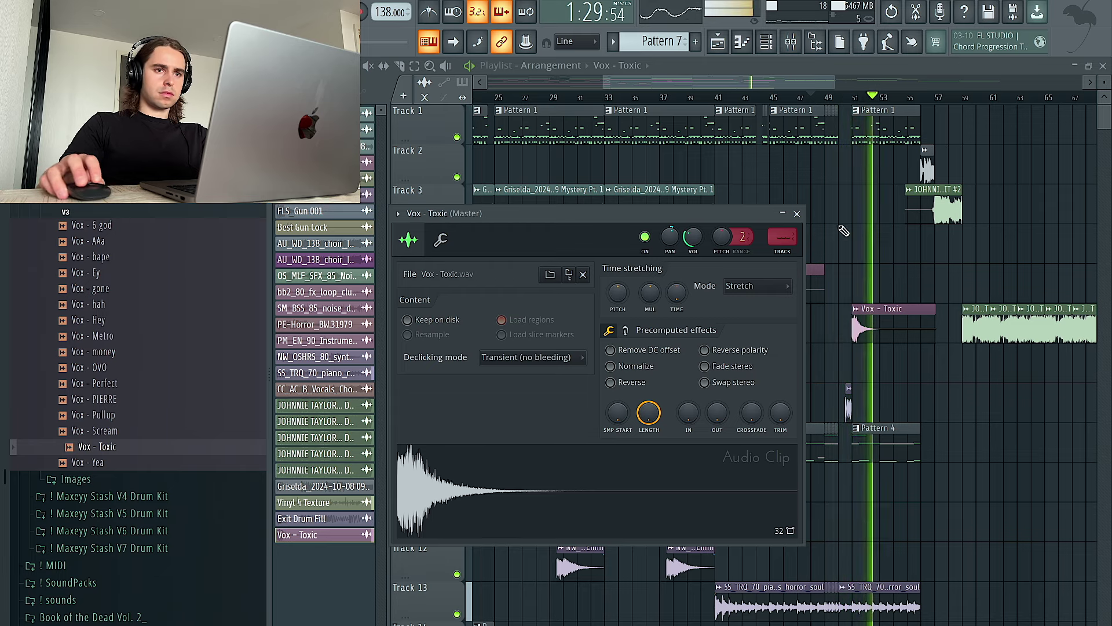
click(797, 214)
scroll(881, 241, down, 4)
scroll(744, 255, up, 5)
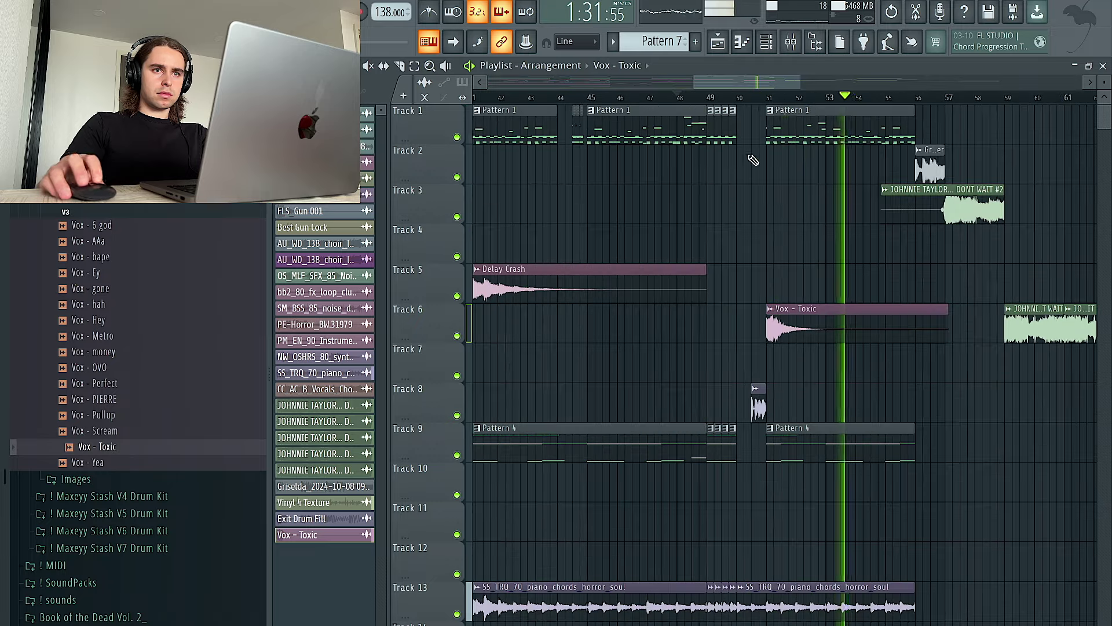
Step: Lower the time-stretching pitch of Vox - Toxic slightly while auditioning it from bar 51, and replay the transition from bar 49
click(767, 97)
key(space)
double_click(807, 311)
key(space)
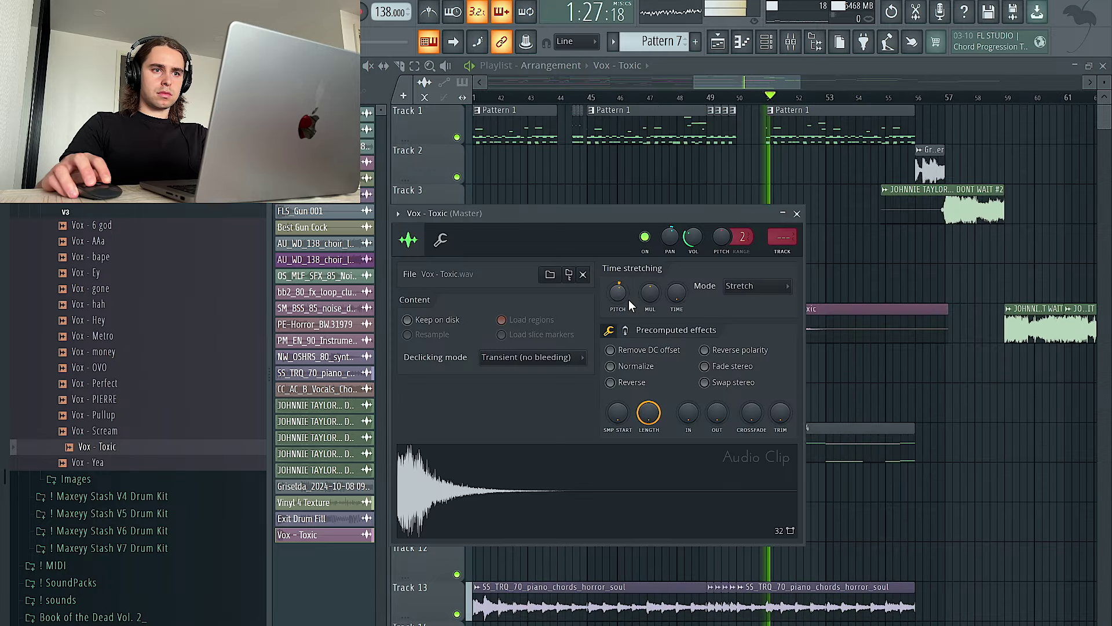
key(space)
key(space)
key(space)
key(space)
key(space)
drag(617, 296, 617, 312)
key(space)
key(space)
key(space)
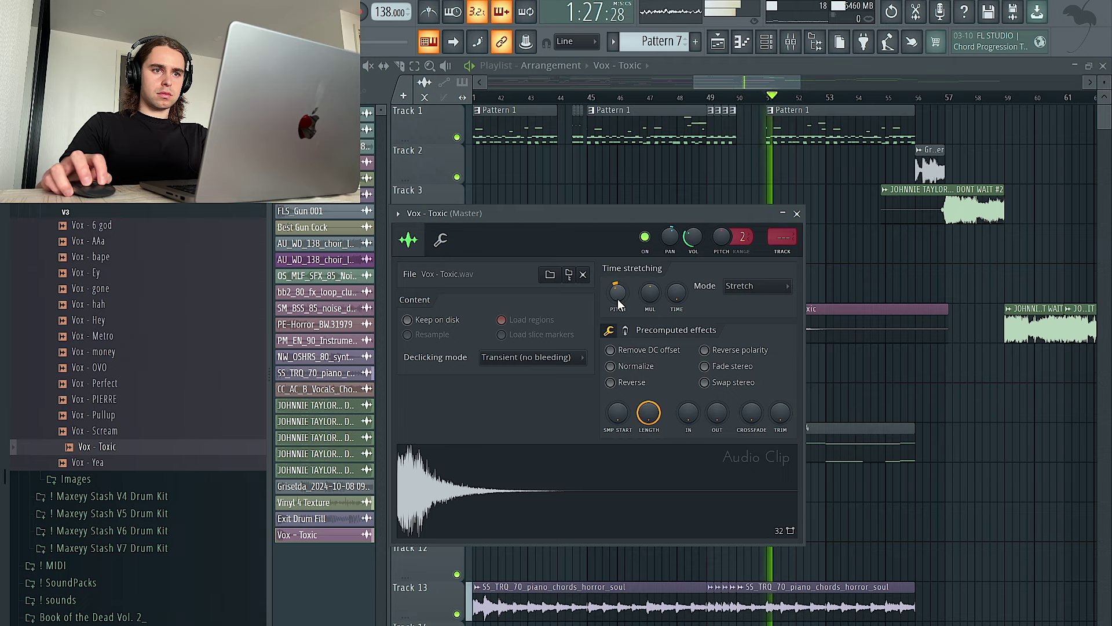
click(704, 103)
scroll(703, 102, up, 5)
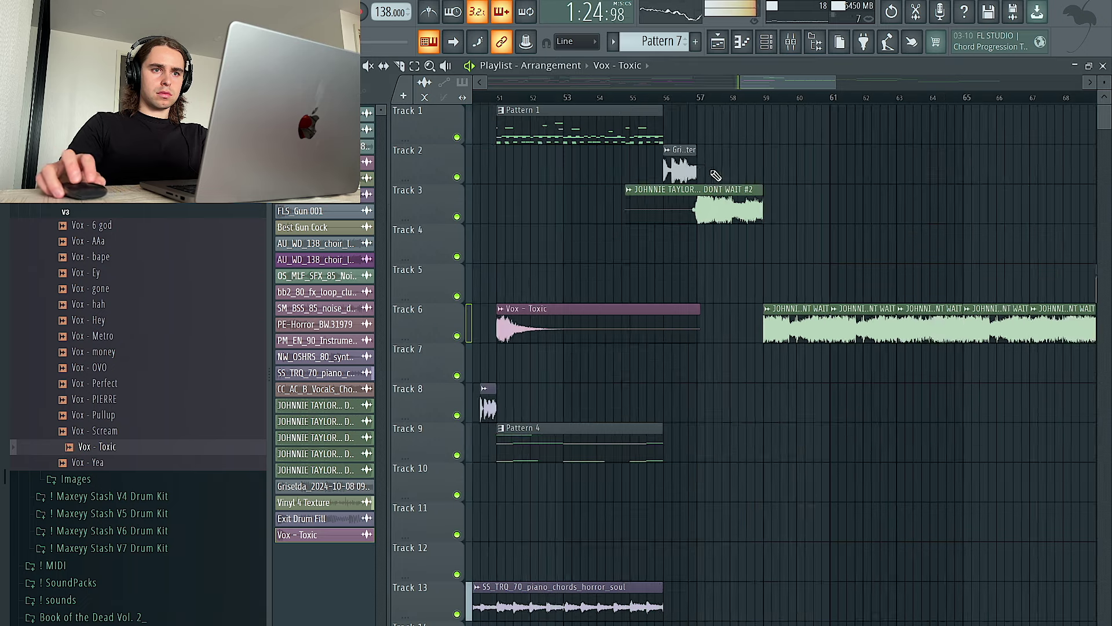
scroll(784, 229, down, 5)
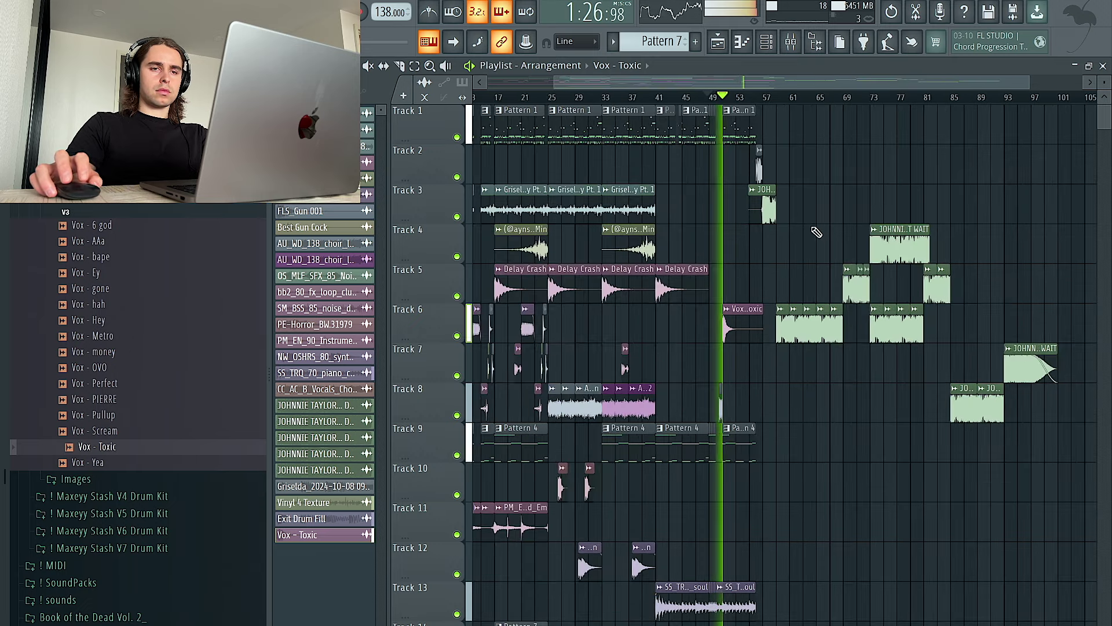
scroll(827, 252, up, 3)
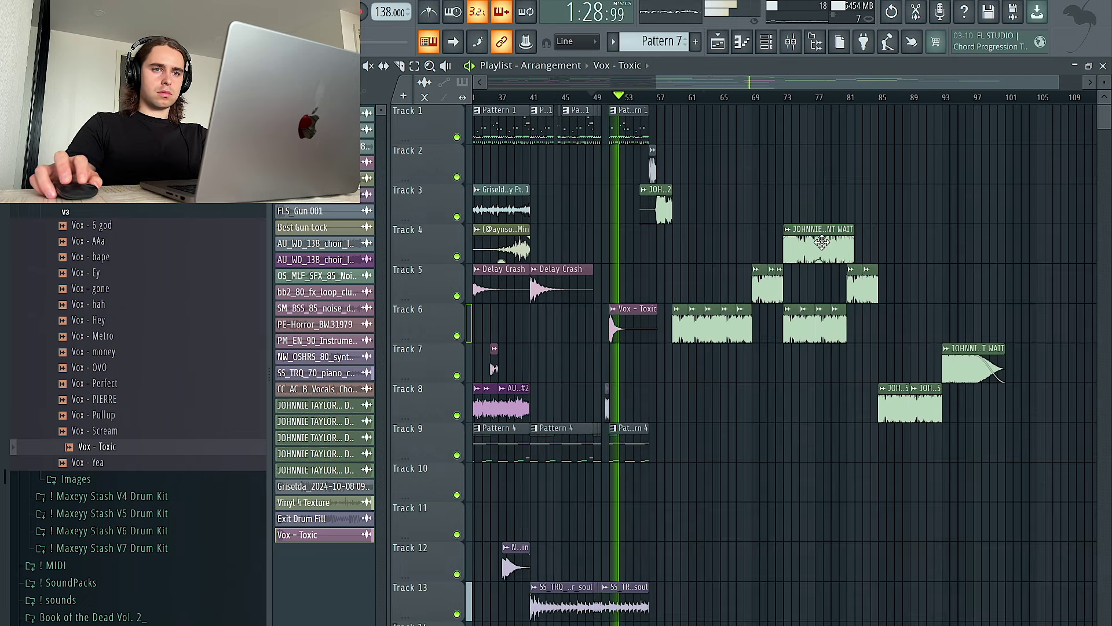
Step: Load Decapitator in slot 1 and Fruity parametric EQ 2 in slot 3 of the Johnnie Taylor sample's mixer track 18
double_click(822, 242)
key(Escape)
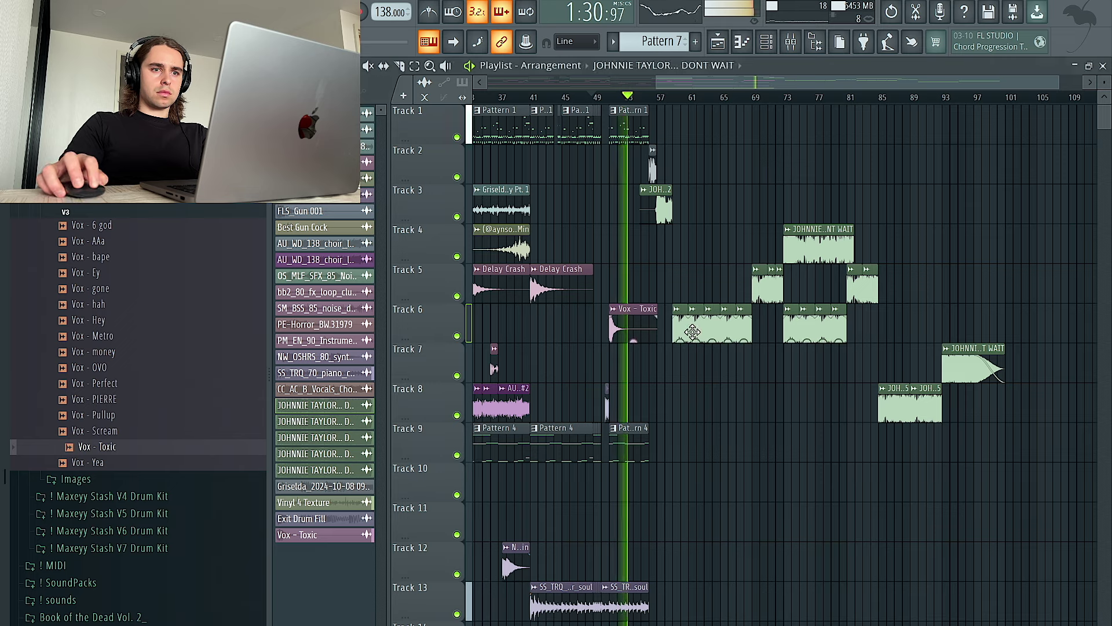
click(791, 44)
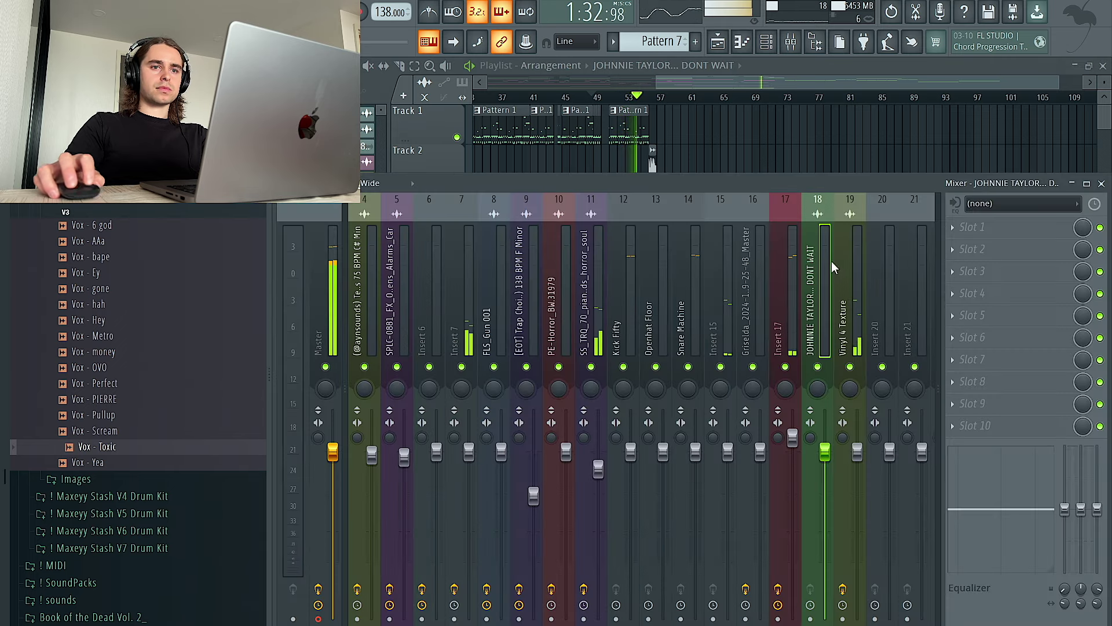
click(1002, 225)
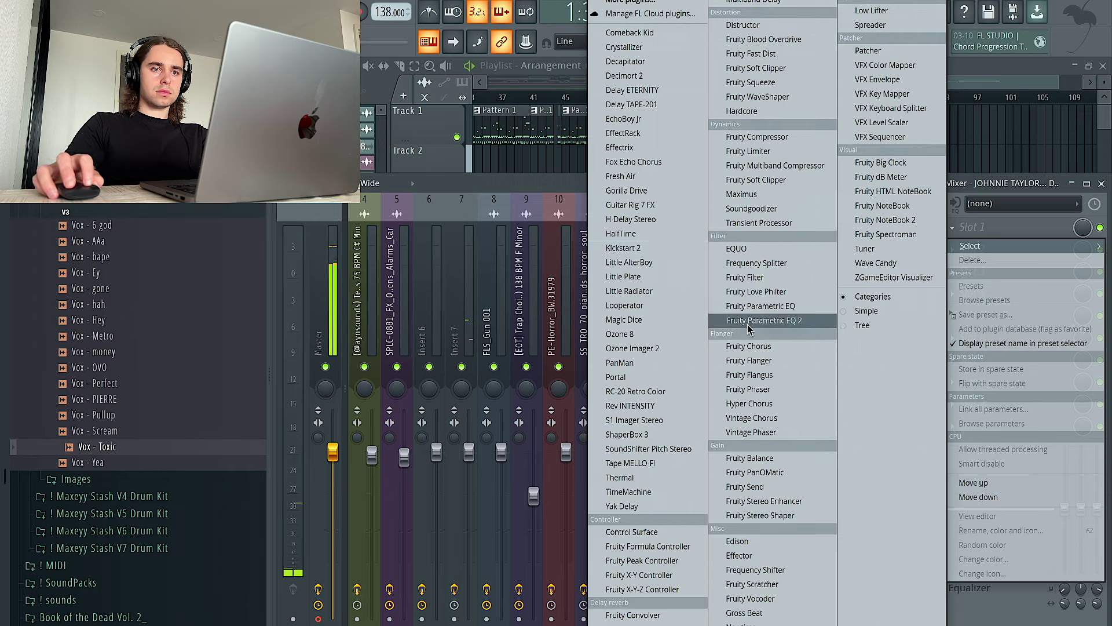
click(627, 63)
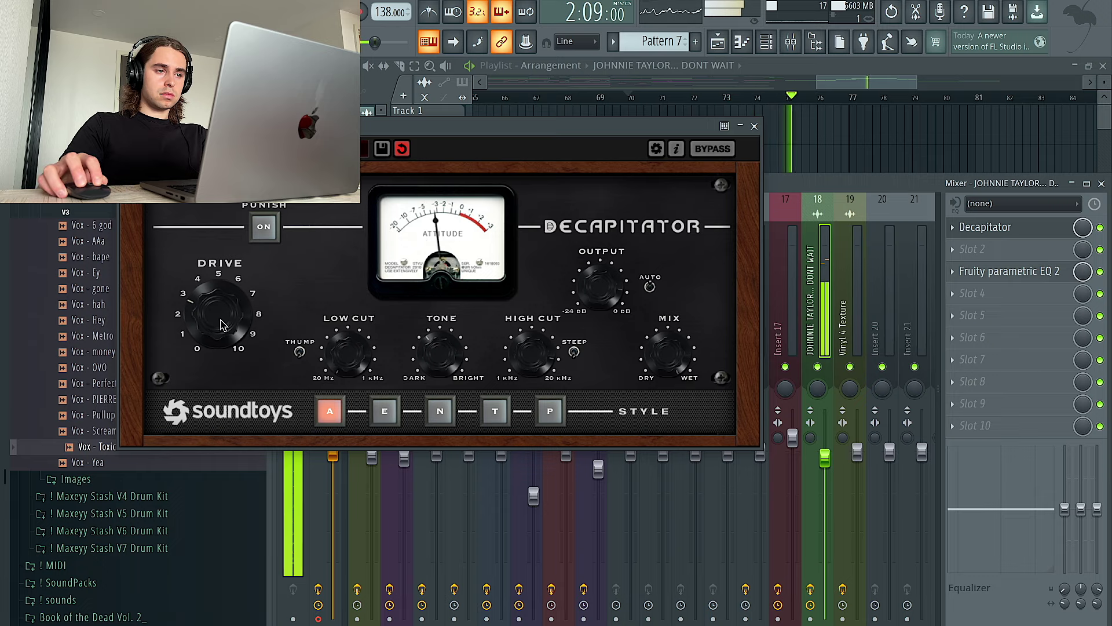
click(754, 126)
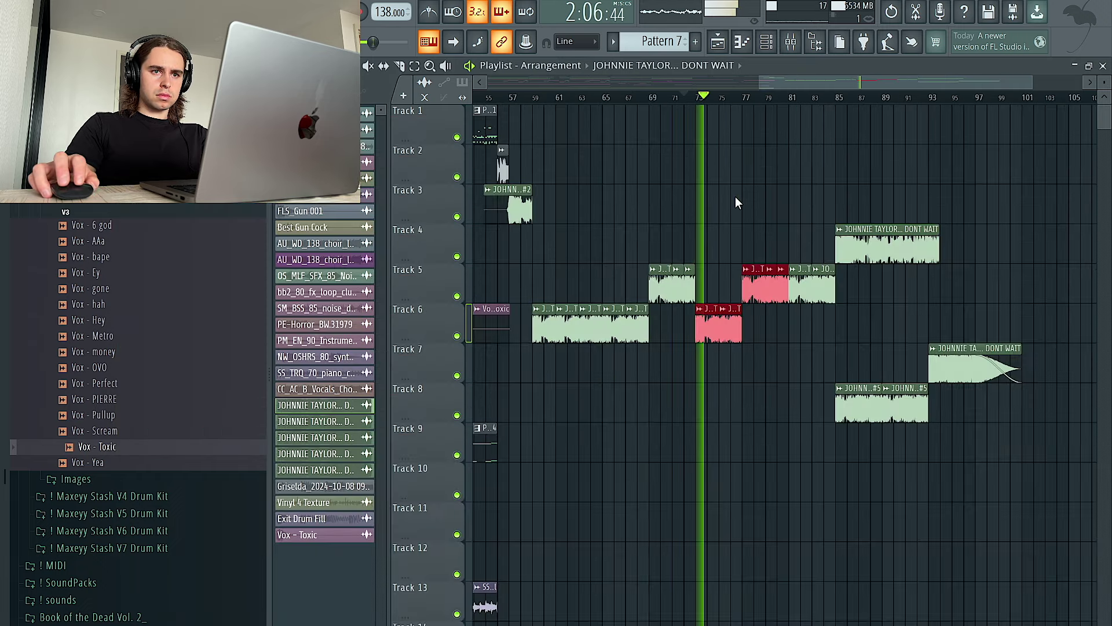
Step: Move the Johnnie Taylor clips between bars 77 and 81 from track 5 down to track 6
click(759, 293)
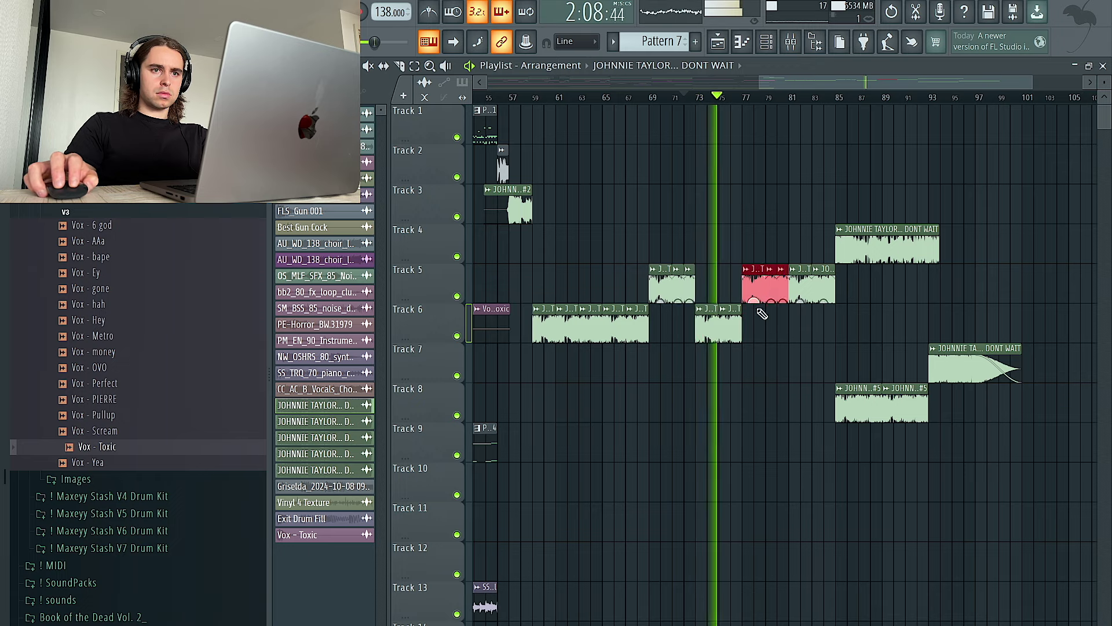
drag(759, 292, 759, 332)
scroll(742, 234, down, 3)
drag(742, 234, 771, 219)
click(791, 42)
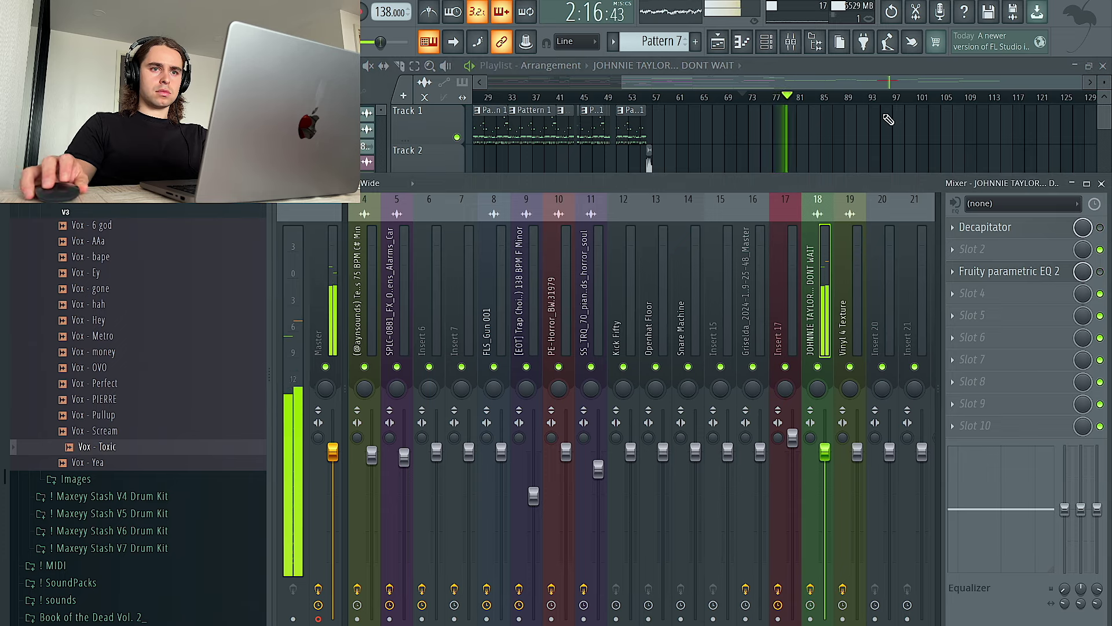
key(F9)
Step: Remove the track 4 clip, keep one track 8 clip from bar 85 to 89, and place the track 7 fade-out clip from bar 89 to 97
scroll(881, 311, up, 5)
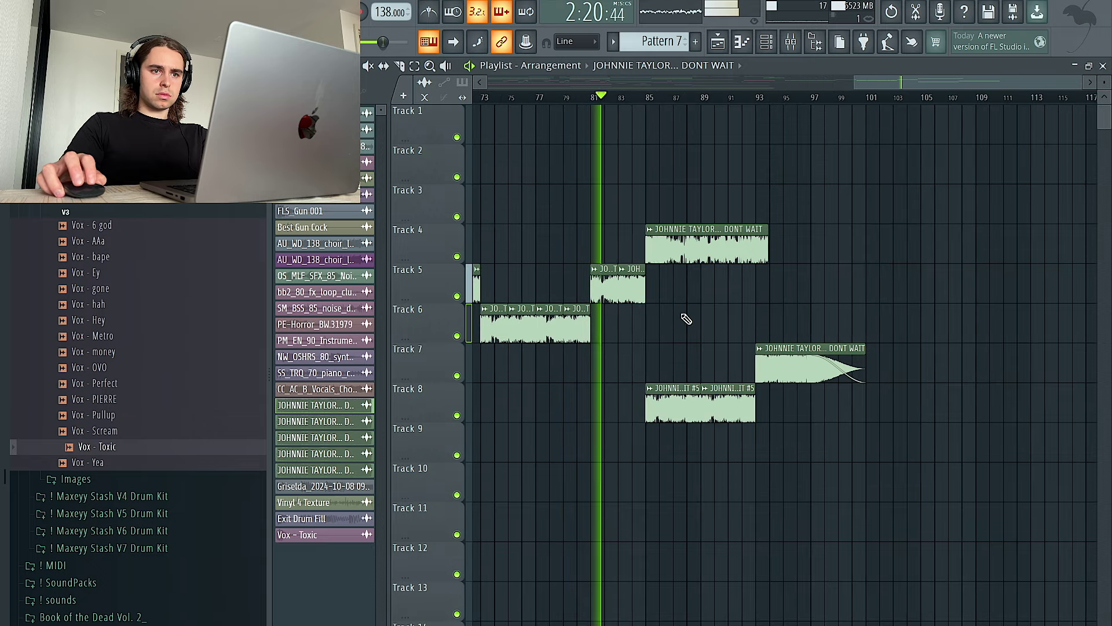
drag(667, 248, 776, 248)
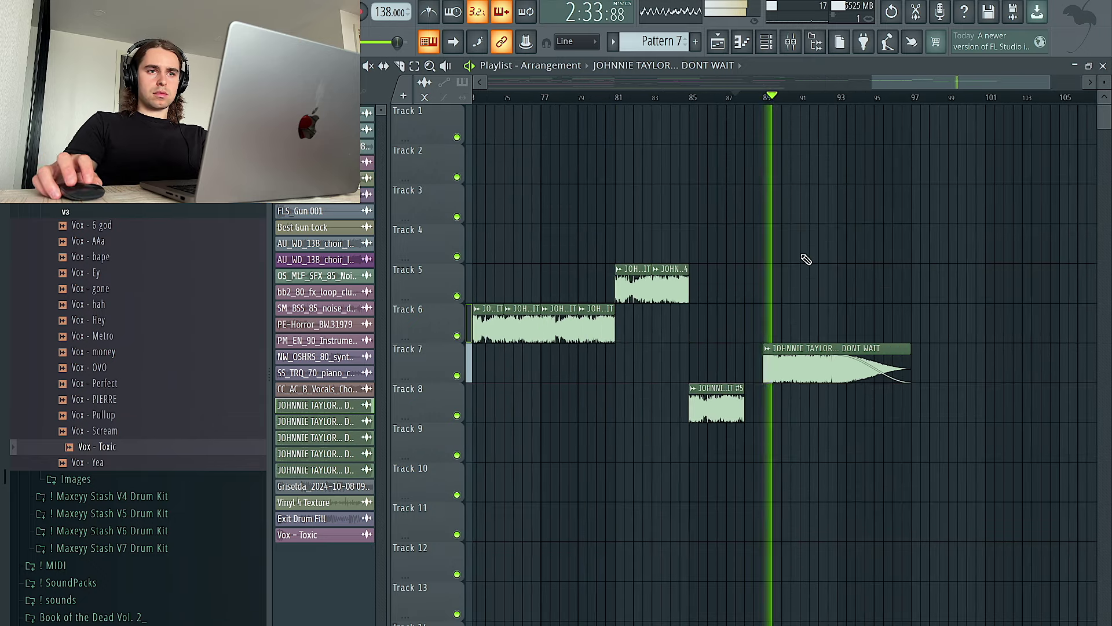
scroll(866, 265, down, 4)
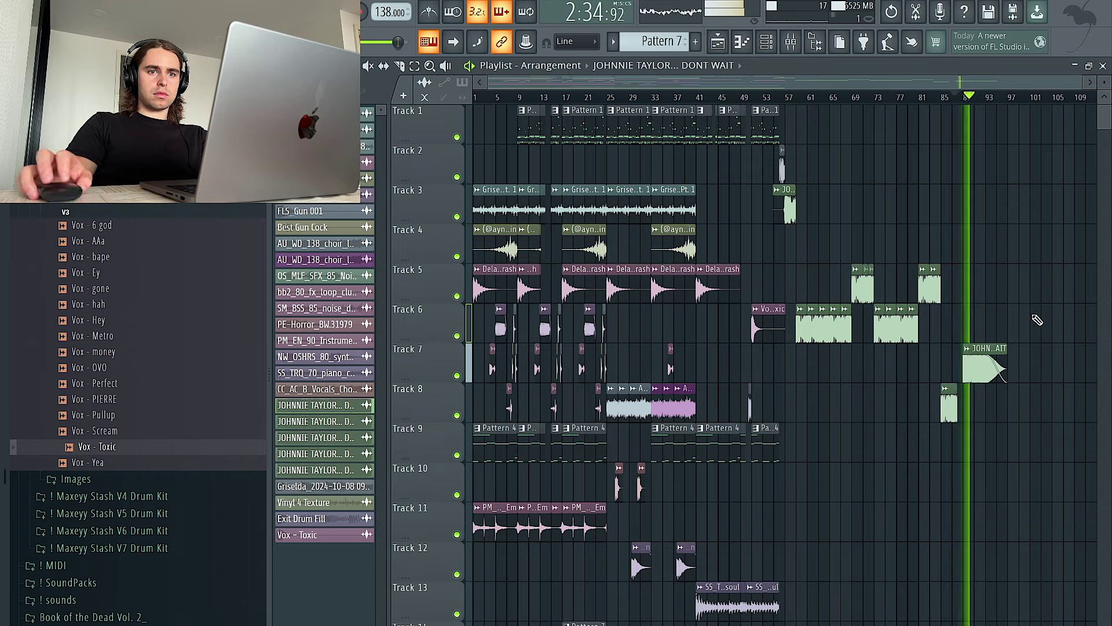
scroll(1036, 315, up, 5)
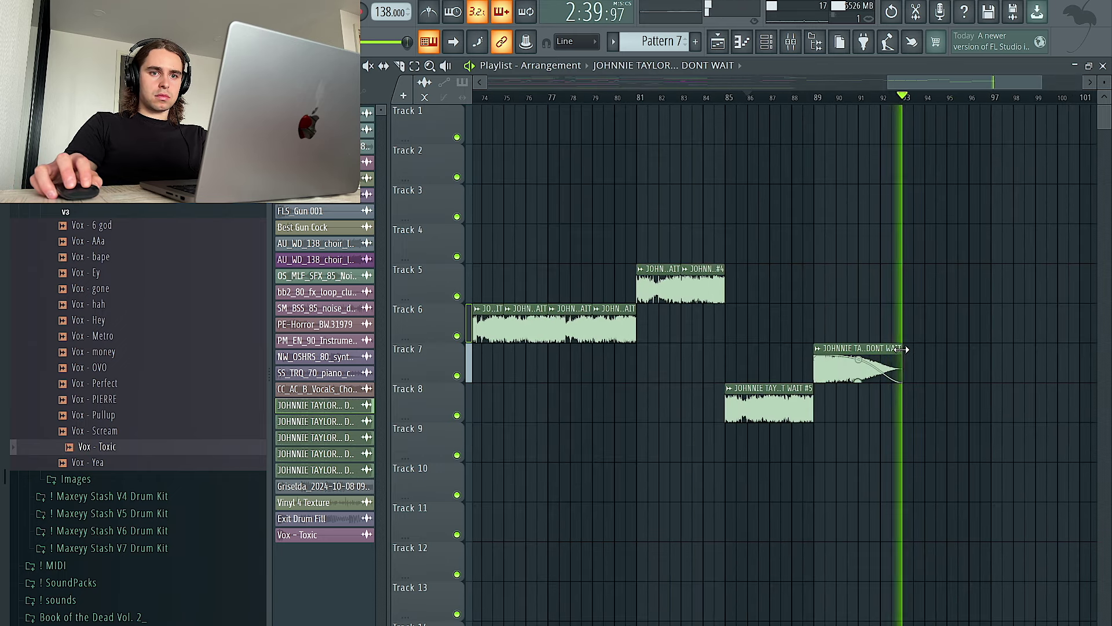
drag(901, 349, 907, 348)
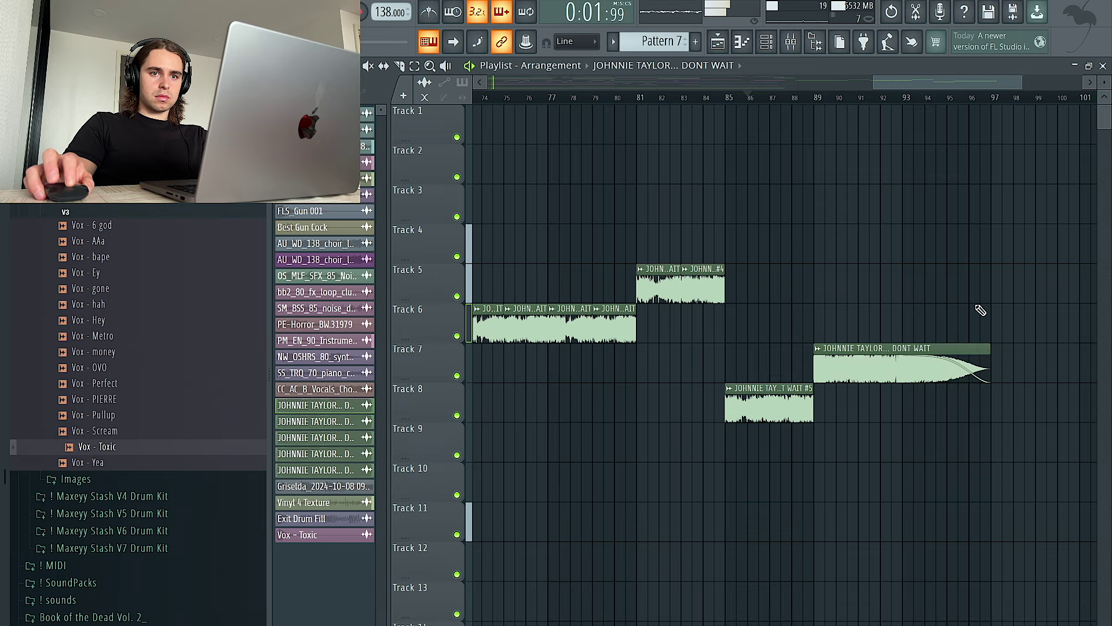
scroll(966, 397, down, 2)
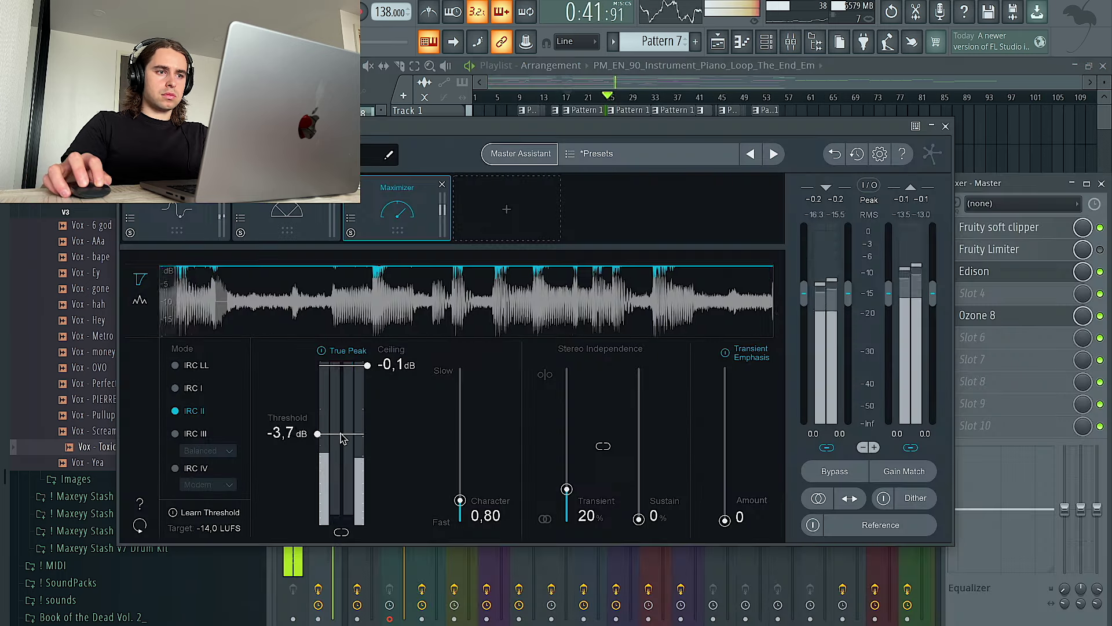
Step: Set the Maximizer threshold of Ozone 8 on the master to -3.5 dB and inspect its stereo width and equalizer modules
drag(342, 433, 341, 436)
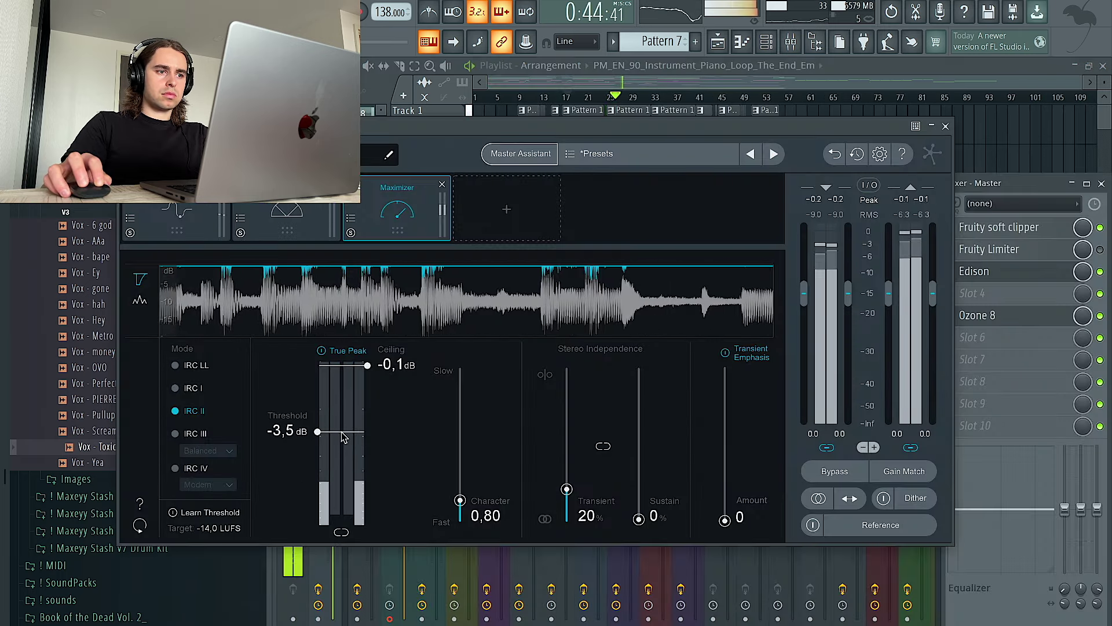
click(298, 224)
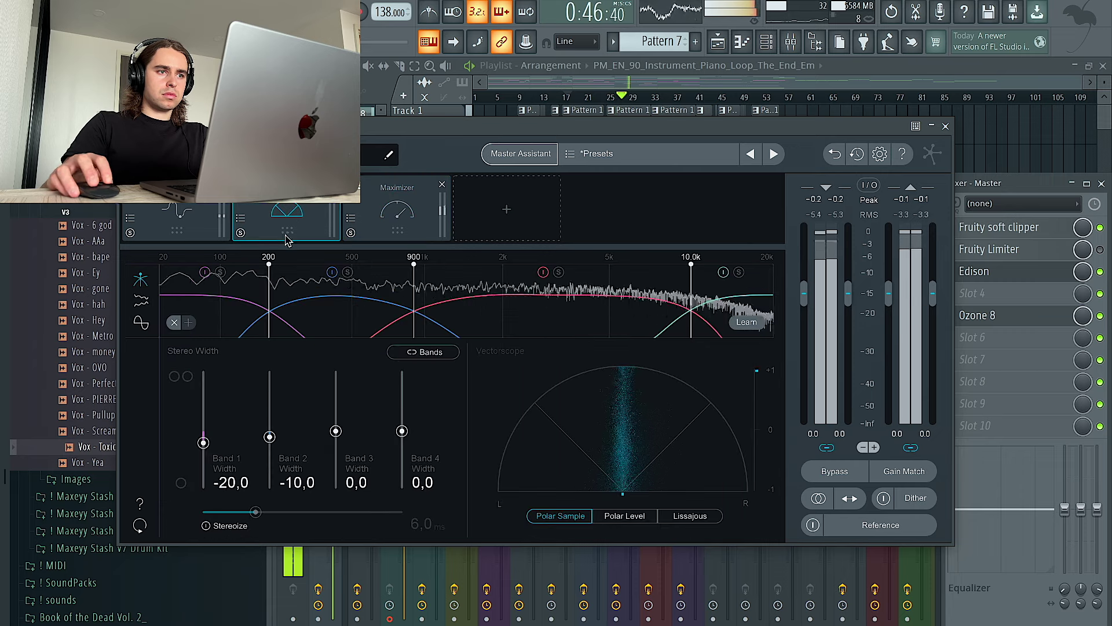
click(174, 226)
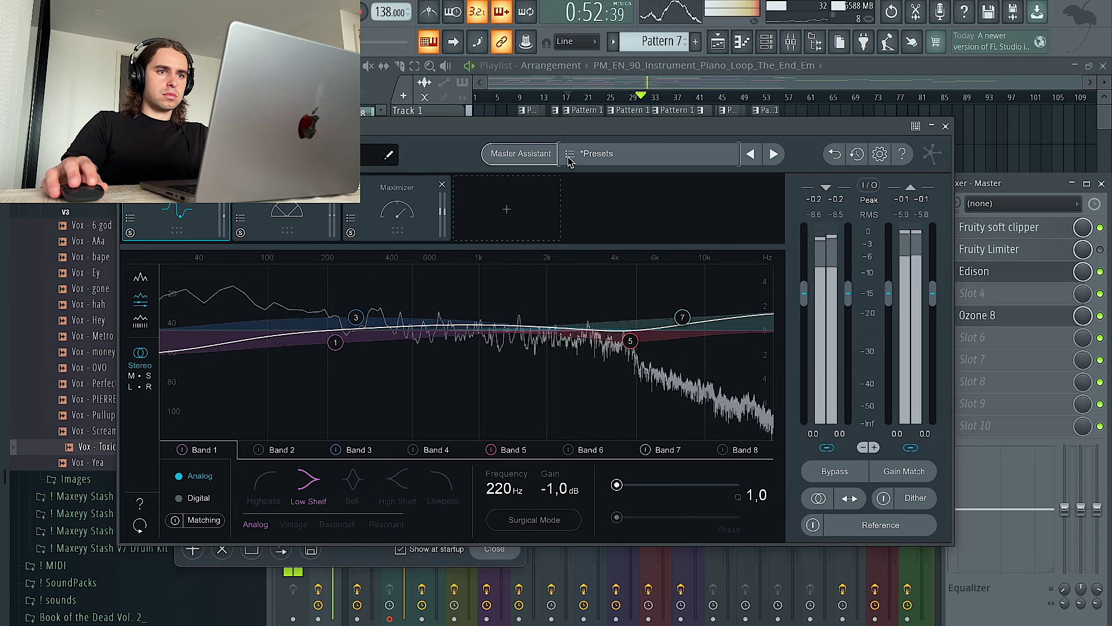
Step: Try the Control Dynamics, Clear Transients, Added Focus, Adaptive Dynamics and Clean Low End presets in Ozone 8 on the master
click(545, 157)
click(898, 182)
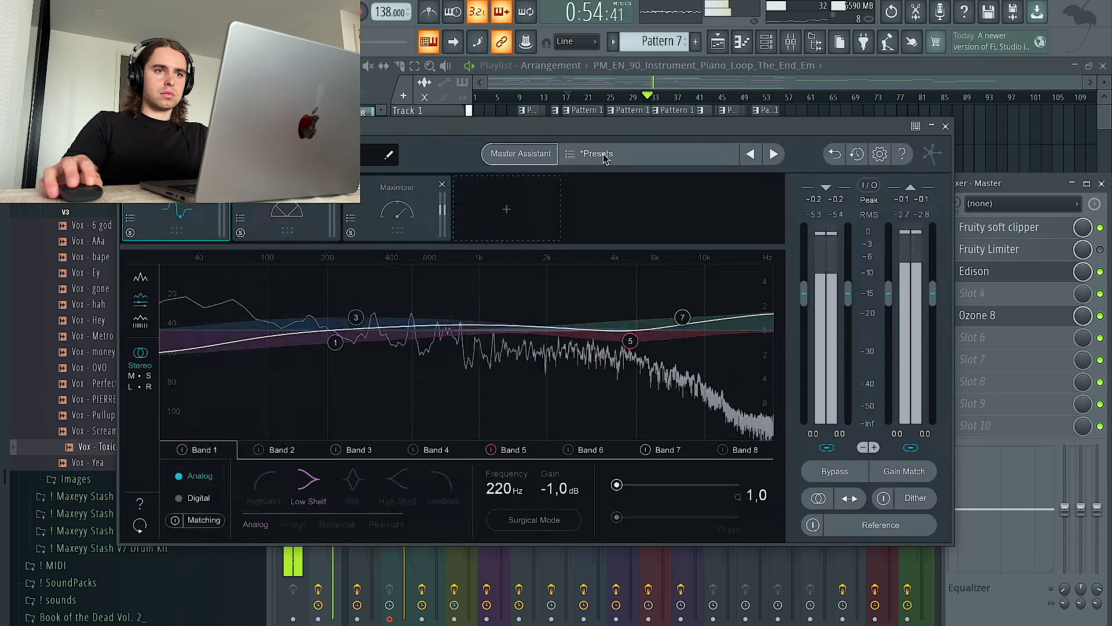
click(753, 156)
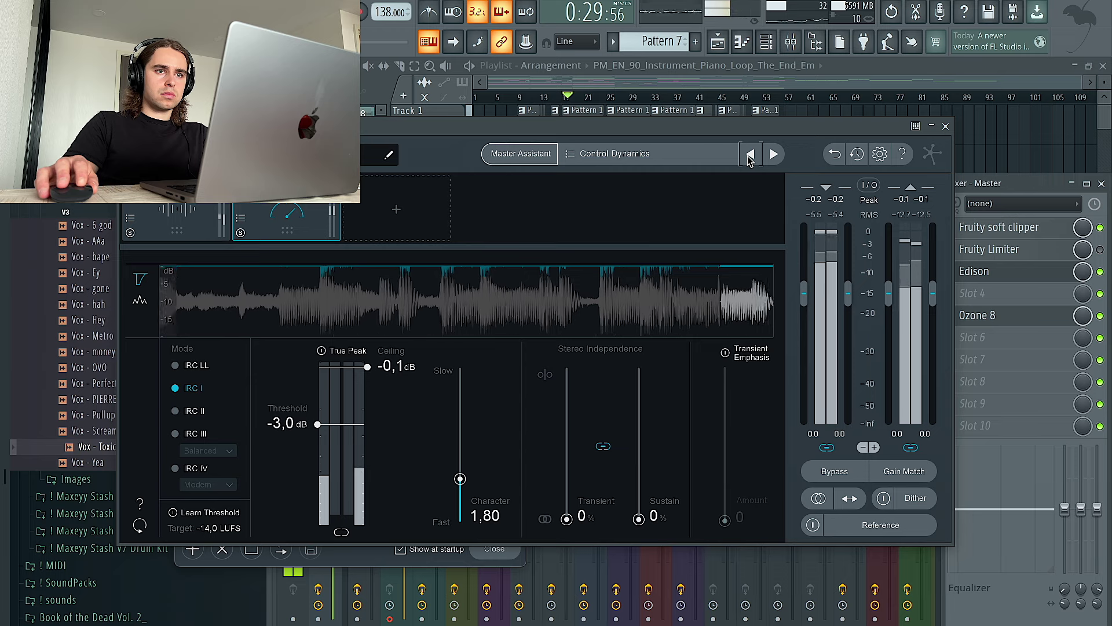
click(750, 156)
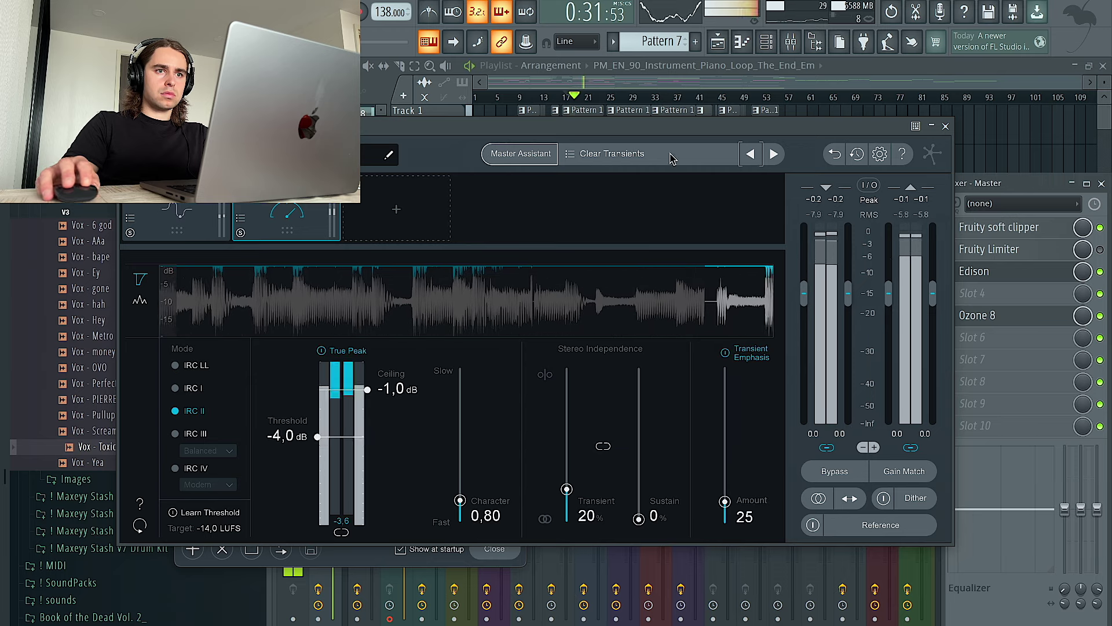
click(571, 155)
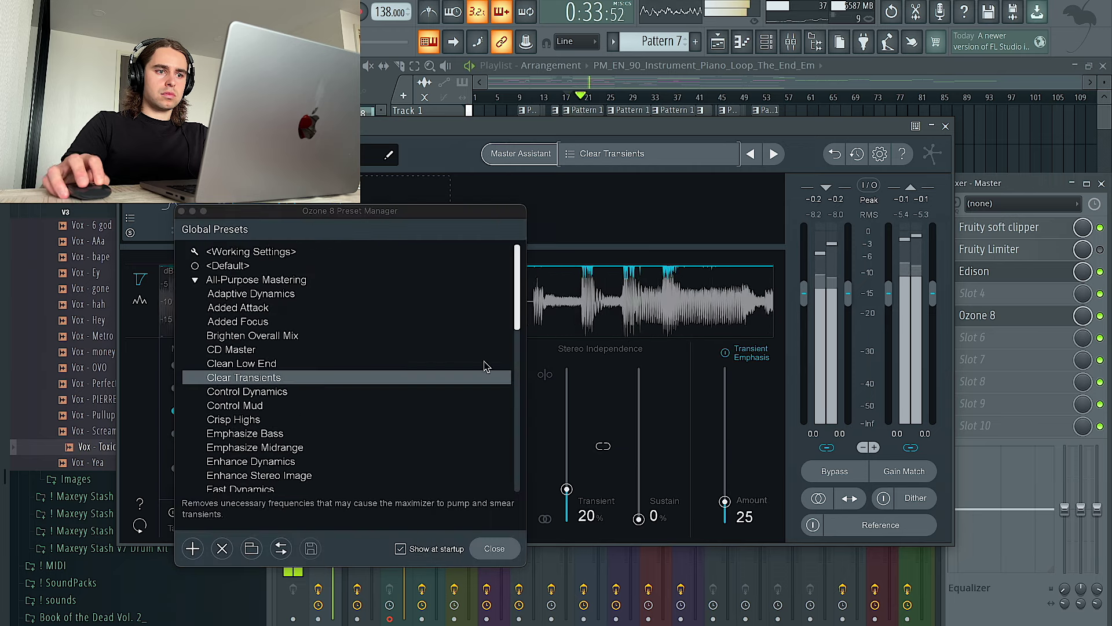
click(251, 323)
click(246, 296)
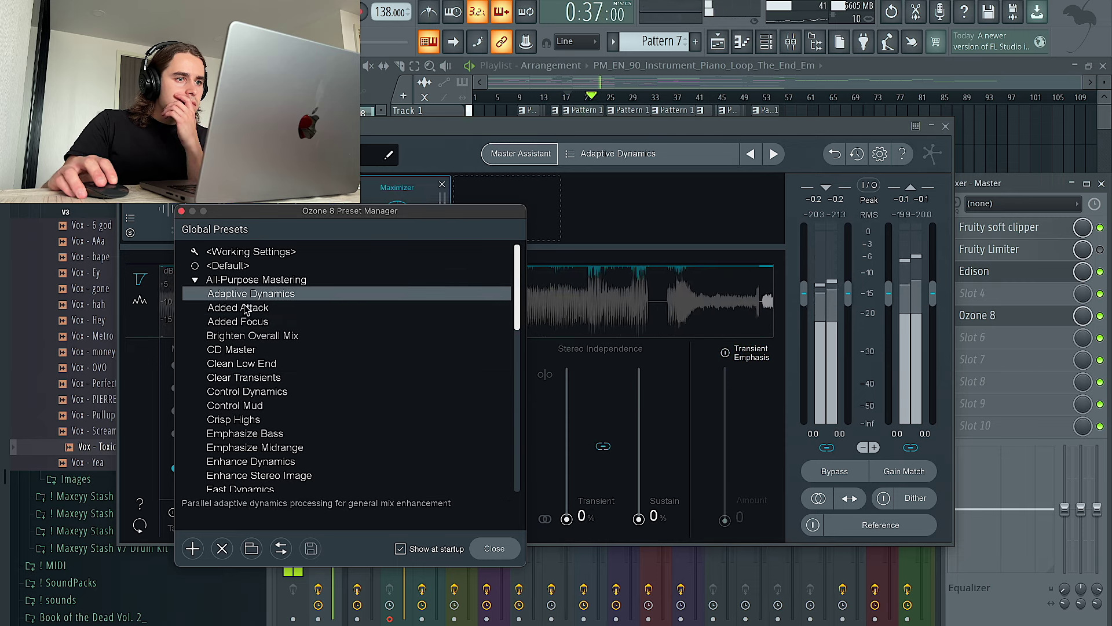
click(252, 365)
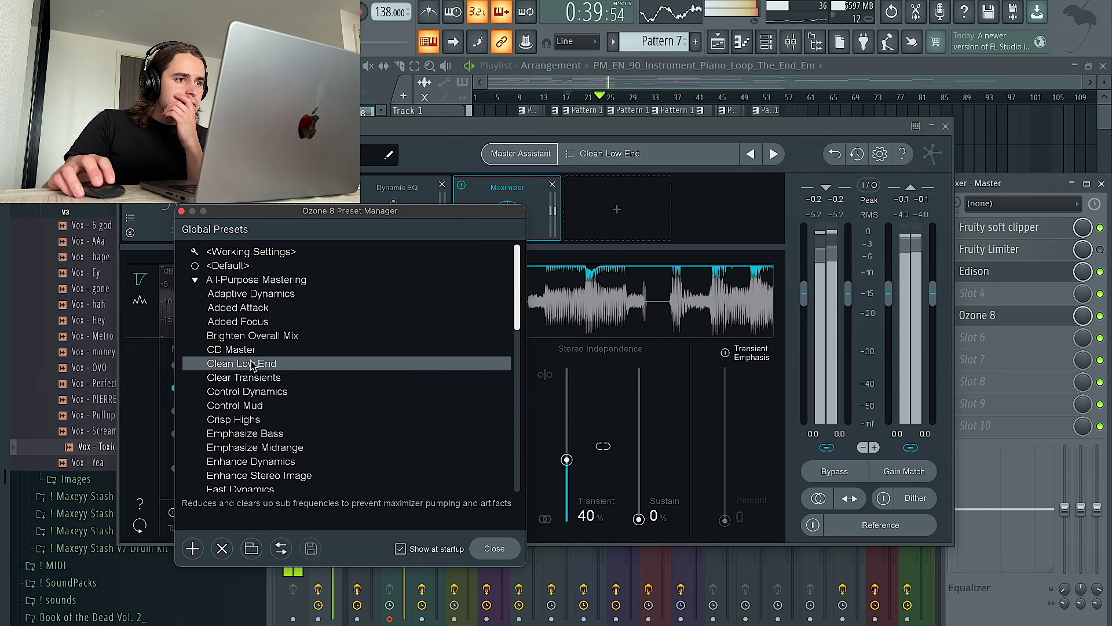
Step: Load the CD Master preset in Ozone 8 and set its Maximizer threshold to -2.4 dB
scroll(253, 389, down, 1)
click(245, 336)
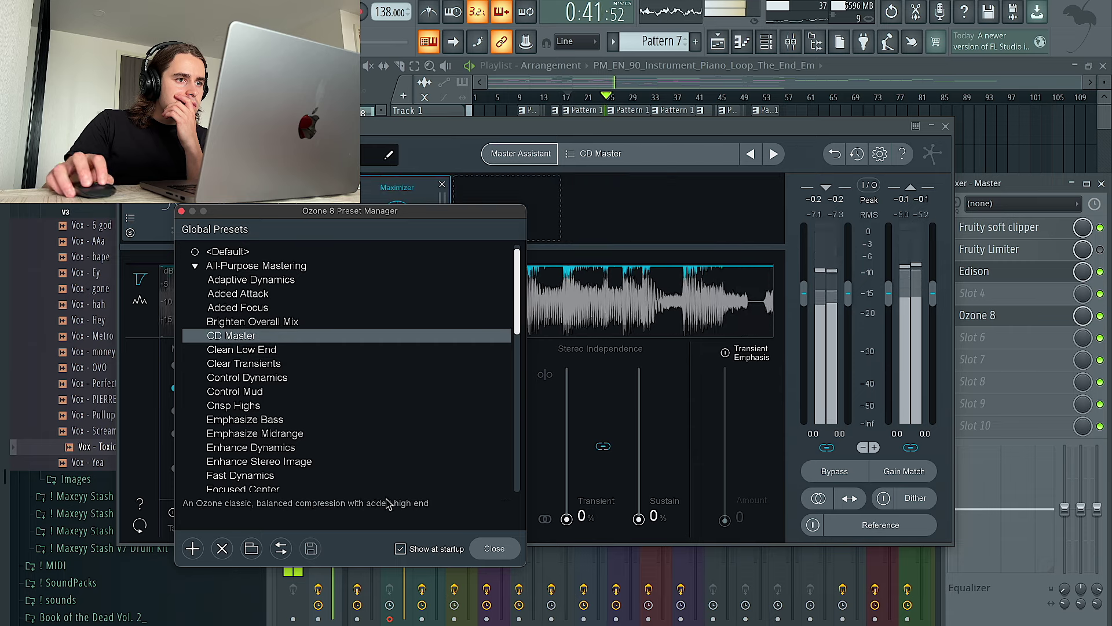
click(492, 551)
click(177, 219)
click(391, 221)
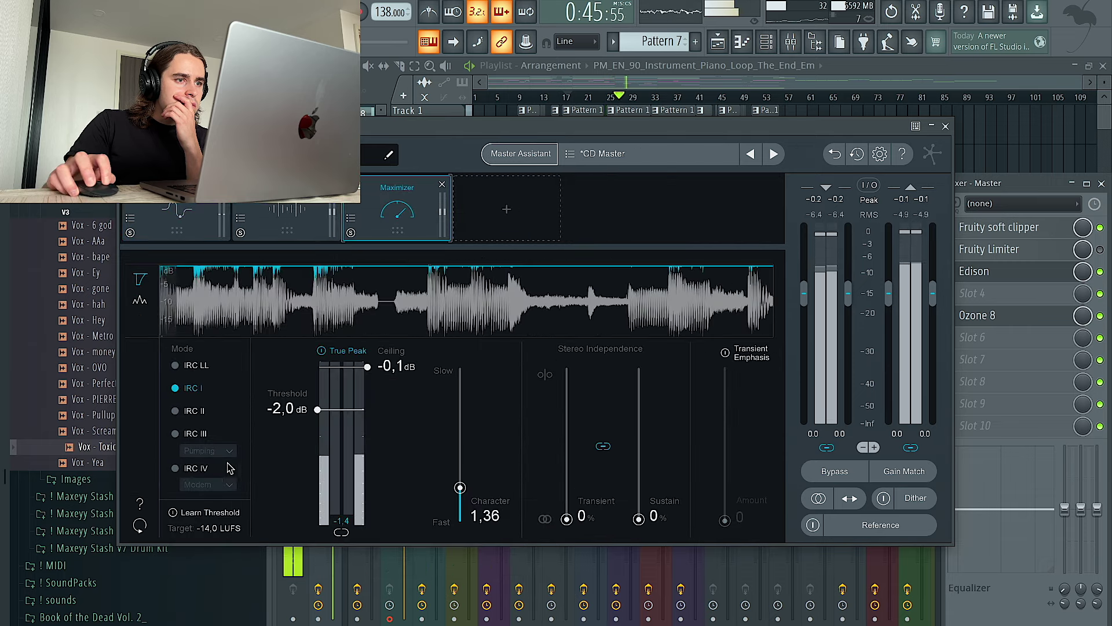
drag(344, 419, 344, 427)
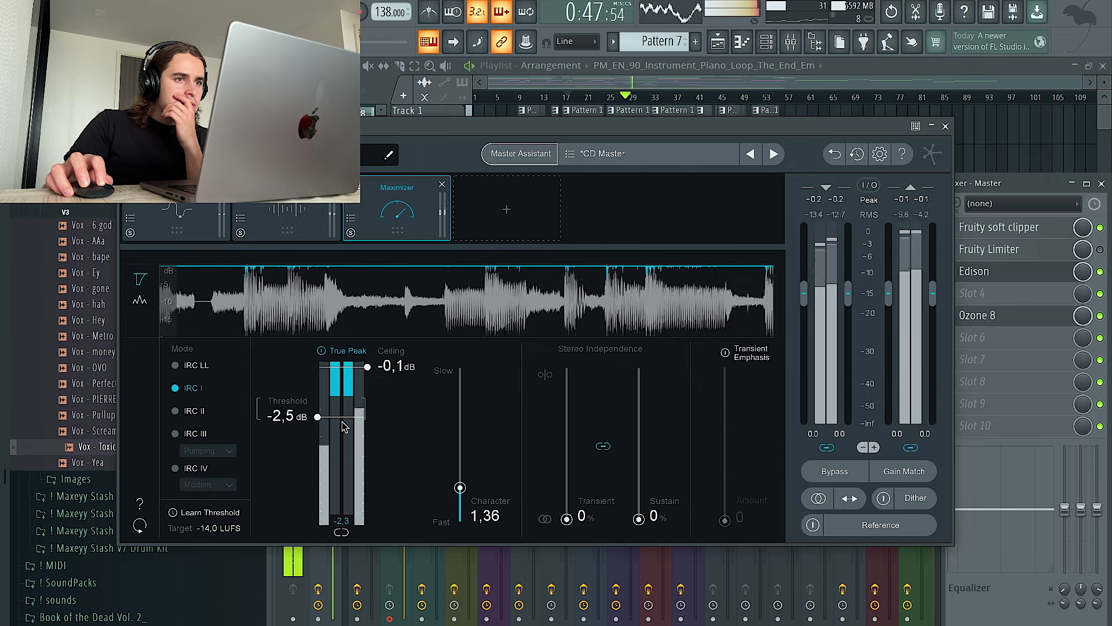
drag(346, 417, 346, 415)
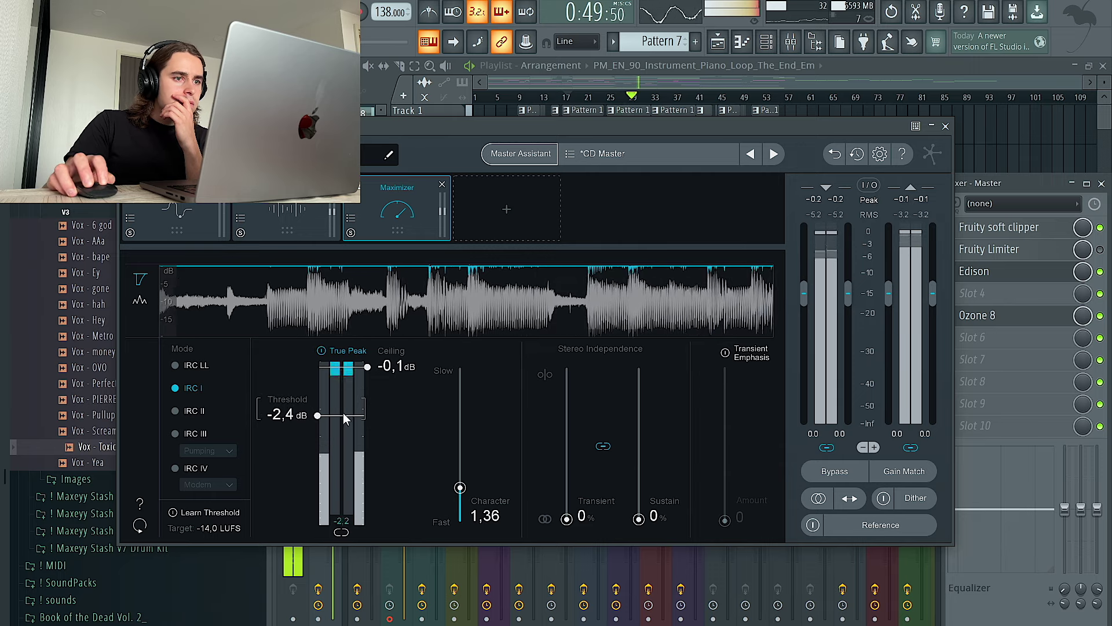
Step: Close Ozone 8, restart playback from the beginning and review the opening bars across the playlist tracks
click(945, 125)
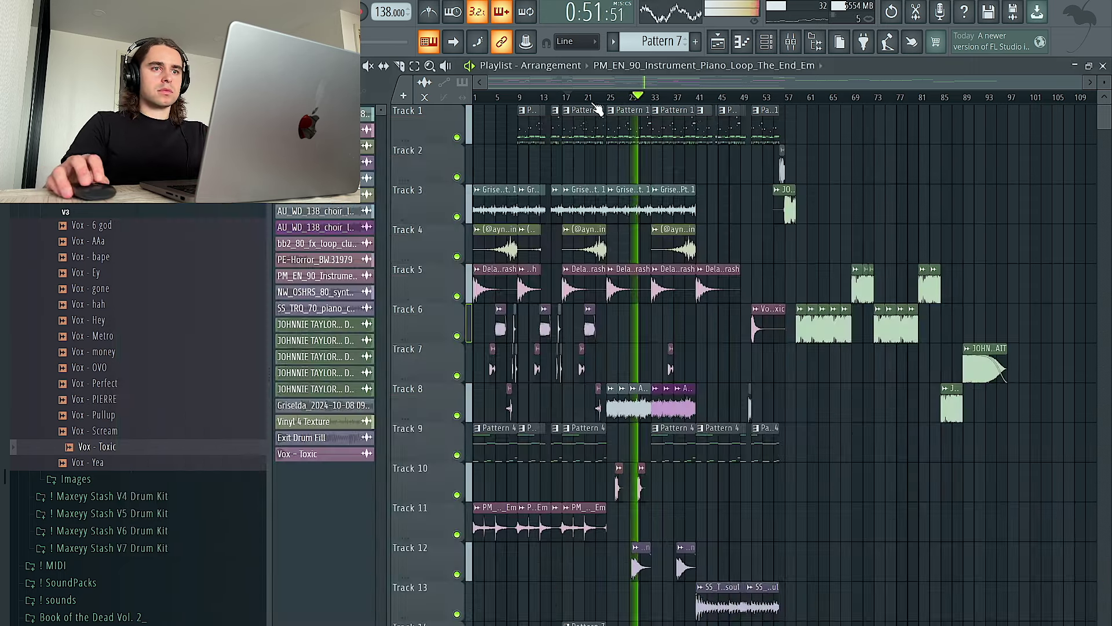
key(space)
key(space)
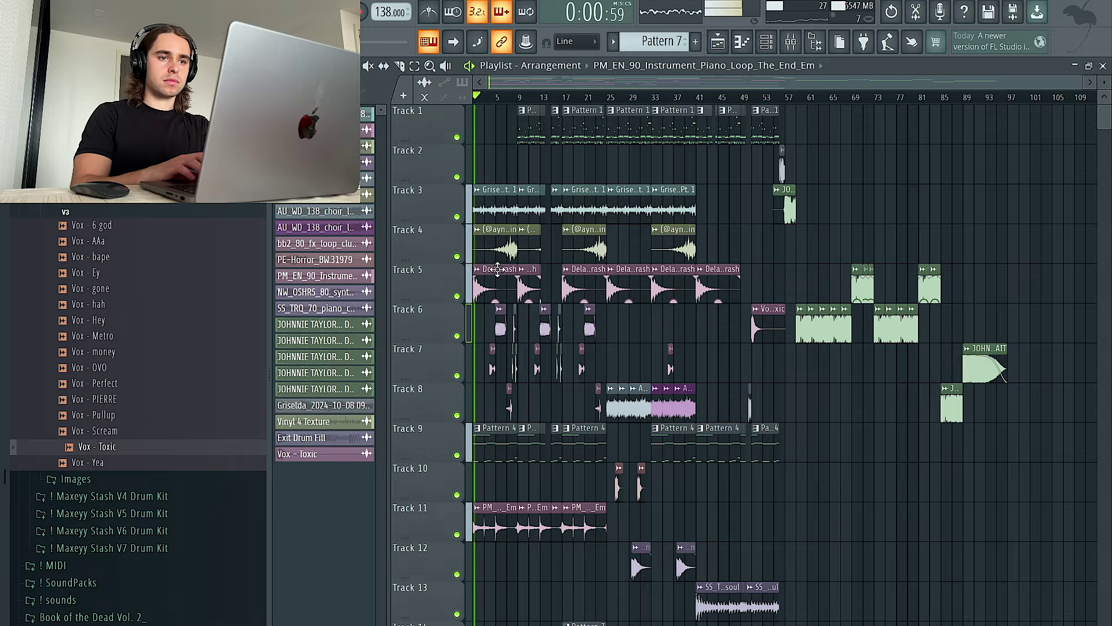
scroll(480, 283, up, 3)
scroll(489, 297, down, 5)
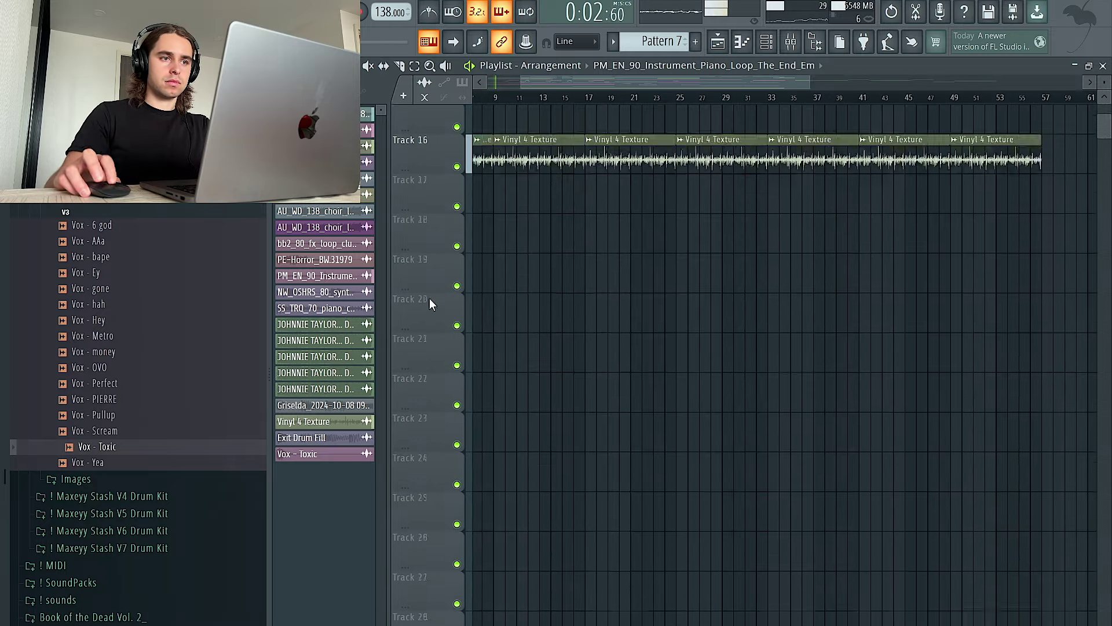
scroll(430, 298, up, 8)
scroll(463, 307, down, 5)
scroll(433, 286, up, 4)
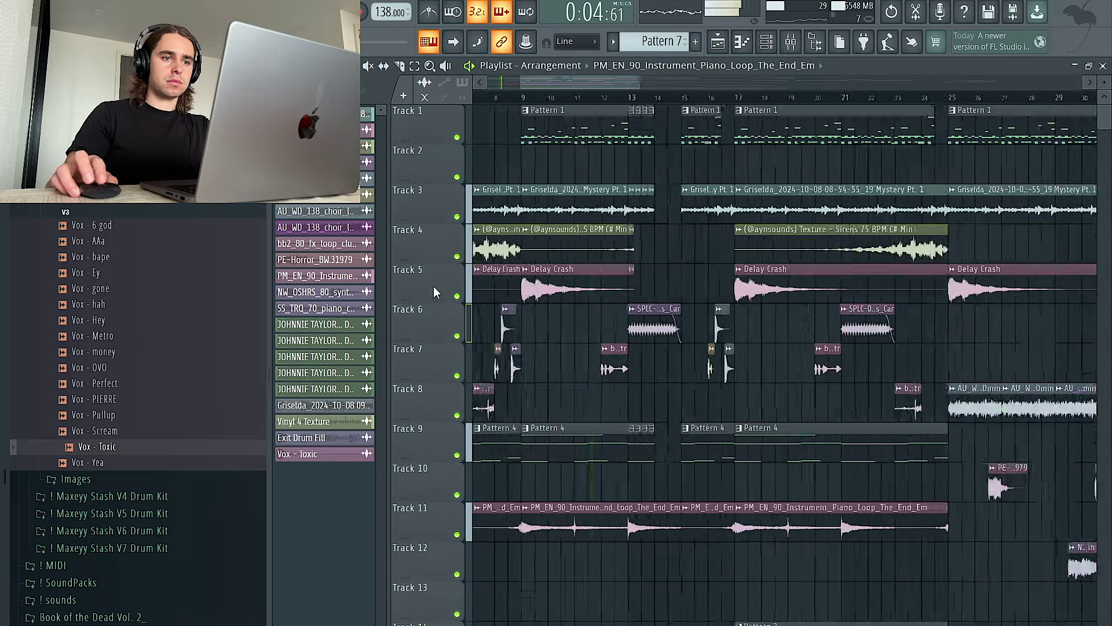
scroll(463, 281, left, 3)
scroll(487, 277, down, 4)
scroll(481, 284, up, 4)
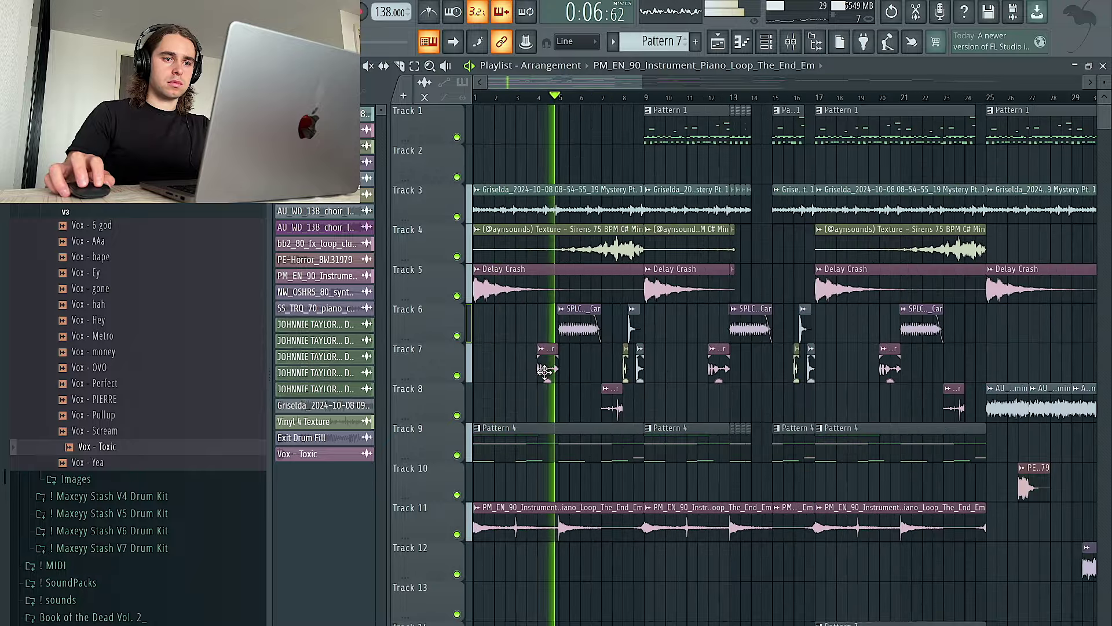
Step: Lower the mixer volume of the bb2_80_fx_loop_clustr sample used on track 7
double_click(547, 366)
right_click(613, 161)
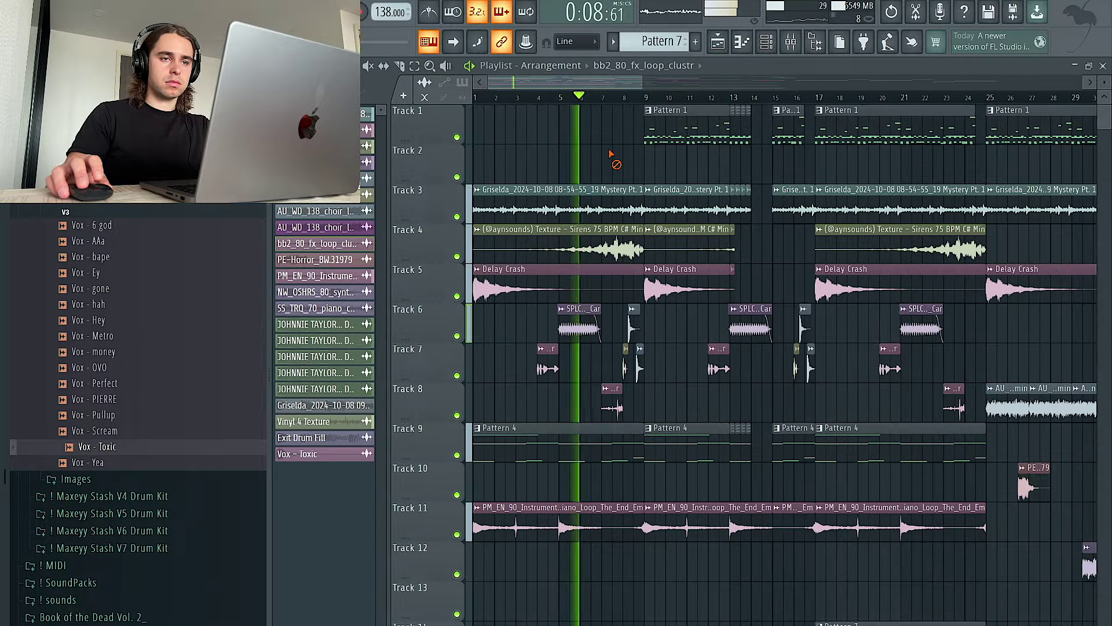
click(767, 44)
key(XF86AudioLowerVolume)
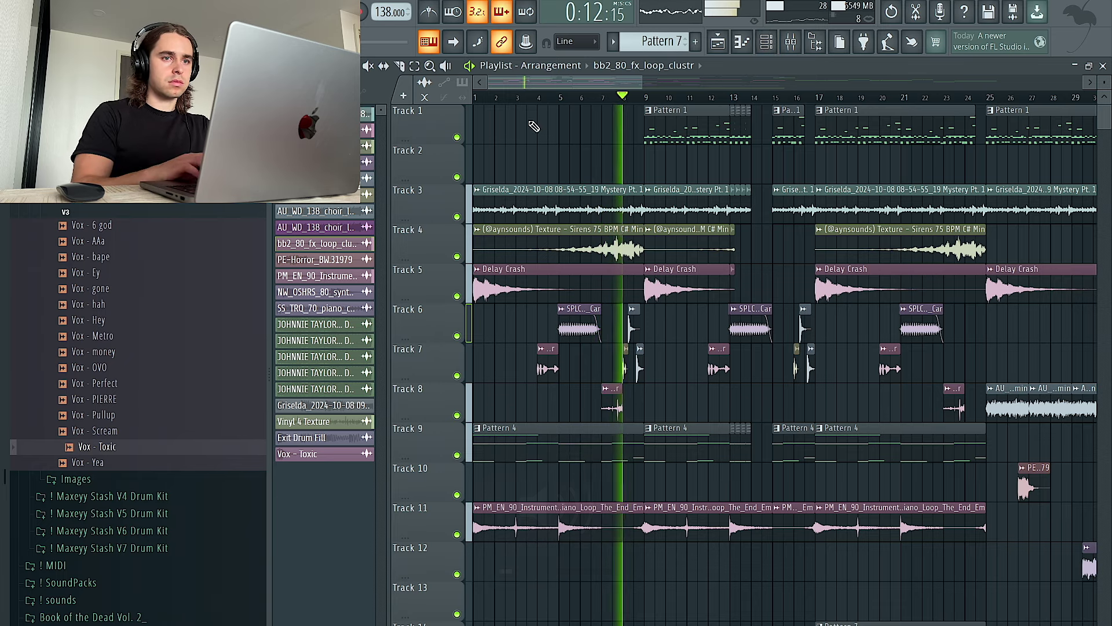
click(769, 45)
click(790, 41)
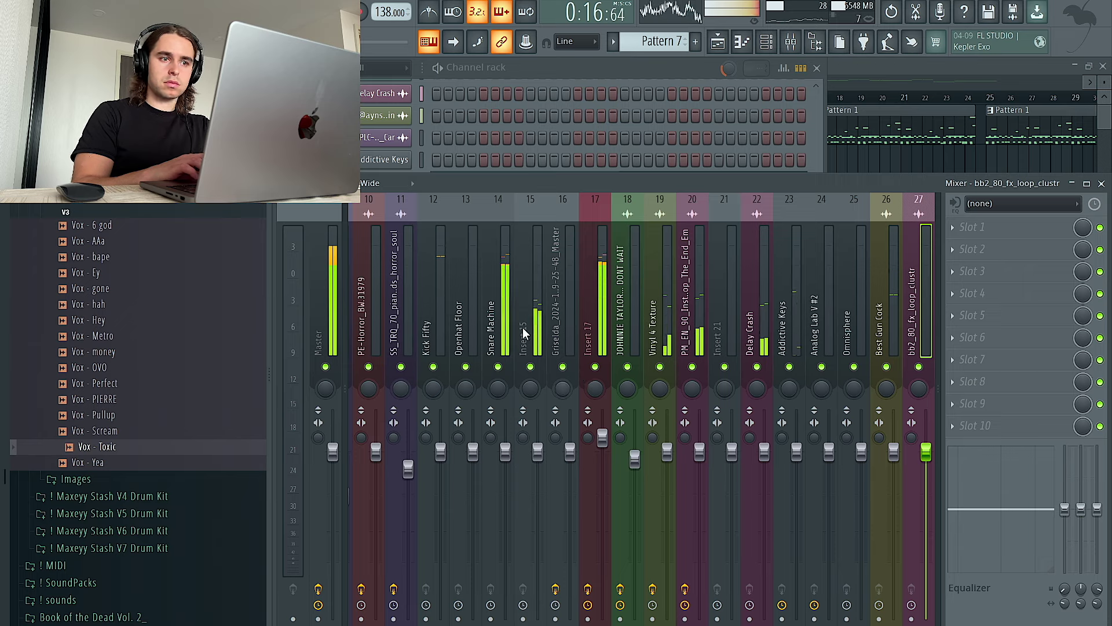
key(XF86AudioLowerVolume)
scroll(659, 343, right, 4)
scroll(659, 341, right, 4)
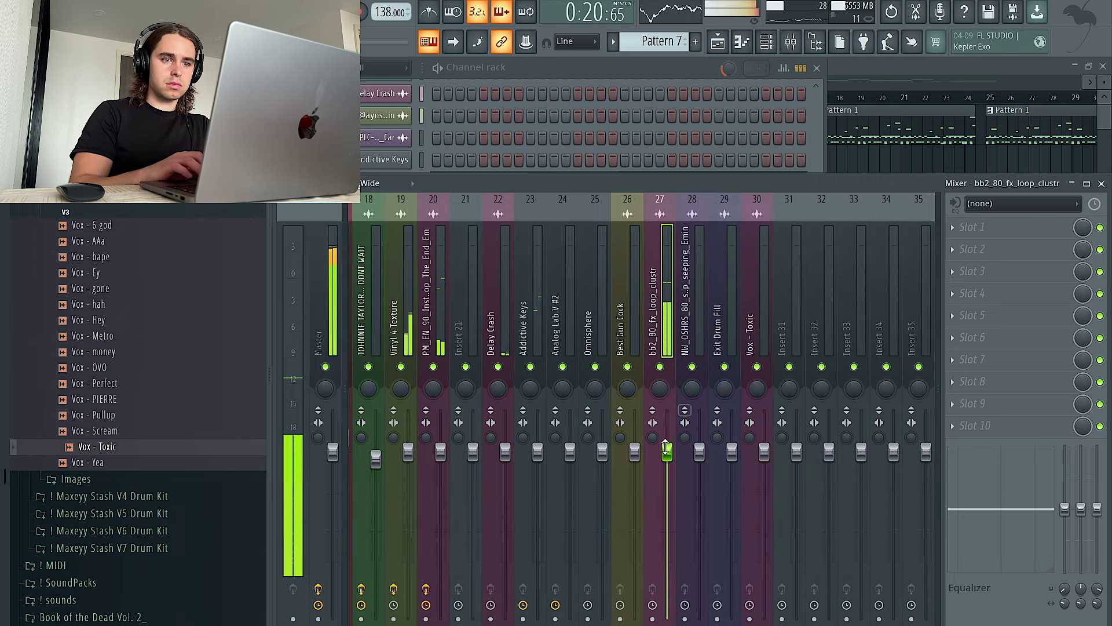
drag(667, 439, 667, 462)
Step: Slightly lower the mixer volumes of Vinyl 4 Texture and Best Gun Cock
scroll(666, 348, left, 3)
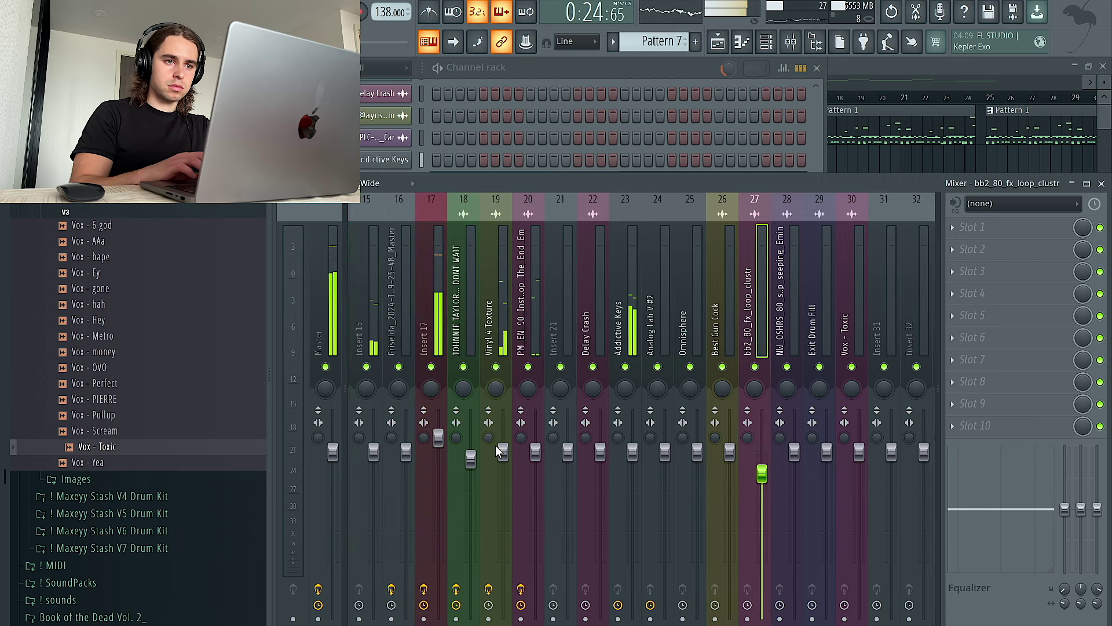
click(496, 312)
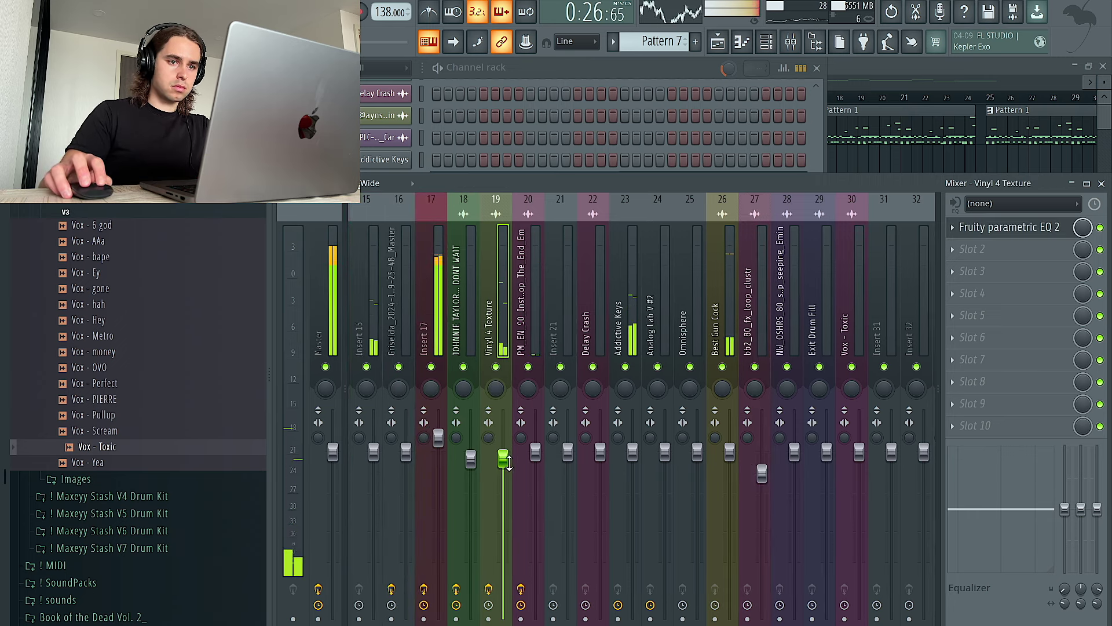
click(731, 454)
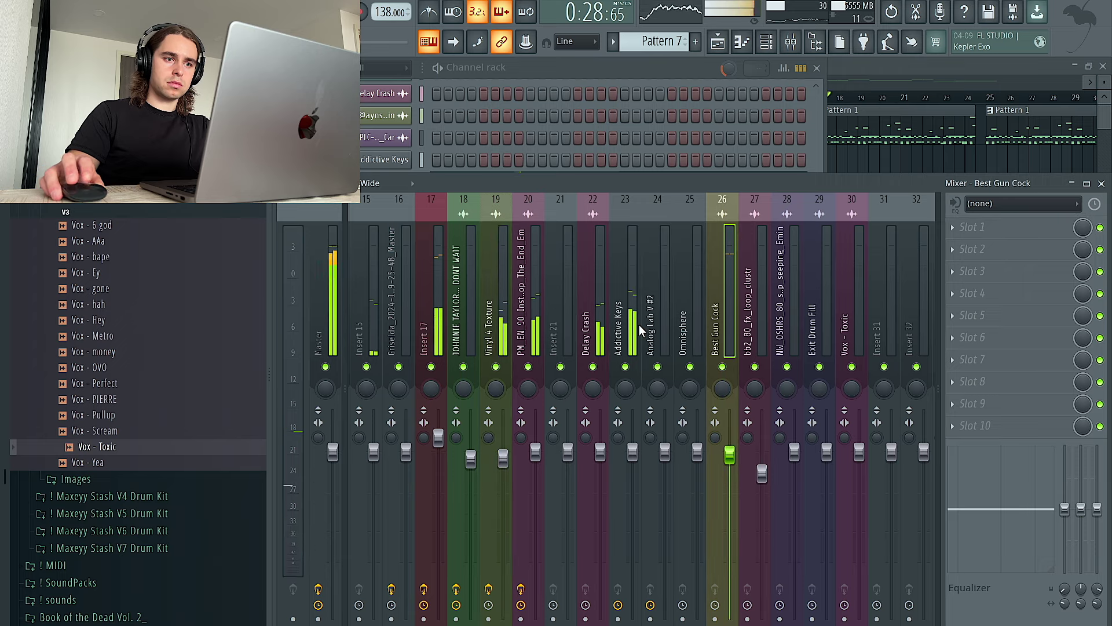
Step: Slightly lower the mixer volume of FLS_Gun 001 and return to the playlist
scroll(638, 325, up, 4)
click(401, 332)
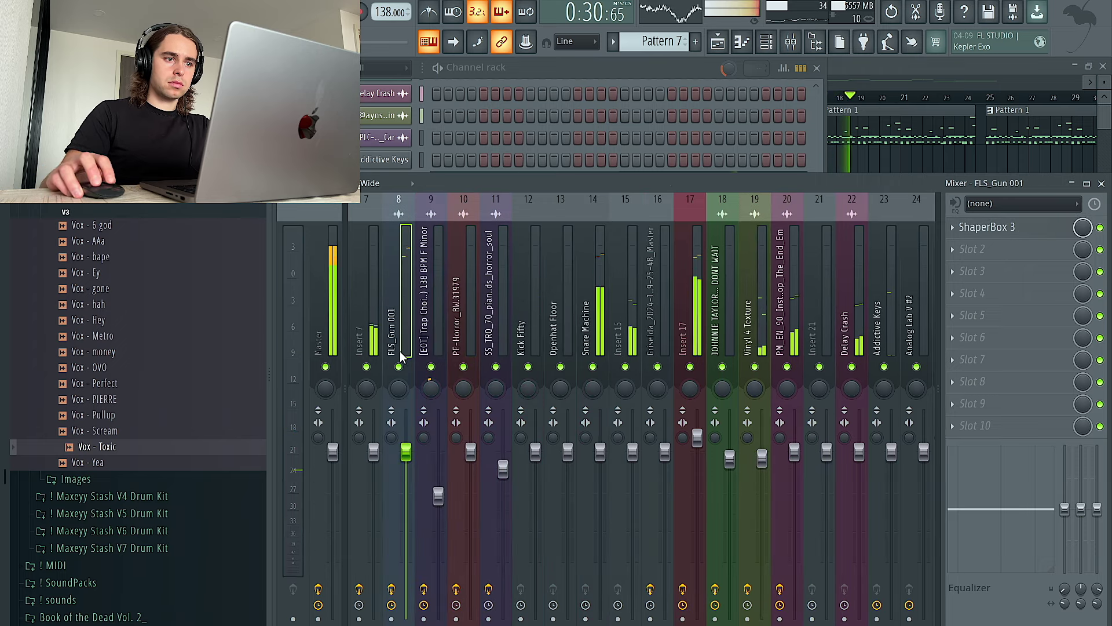
drag(399, 455, 400, 467)
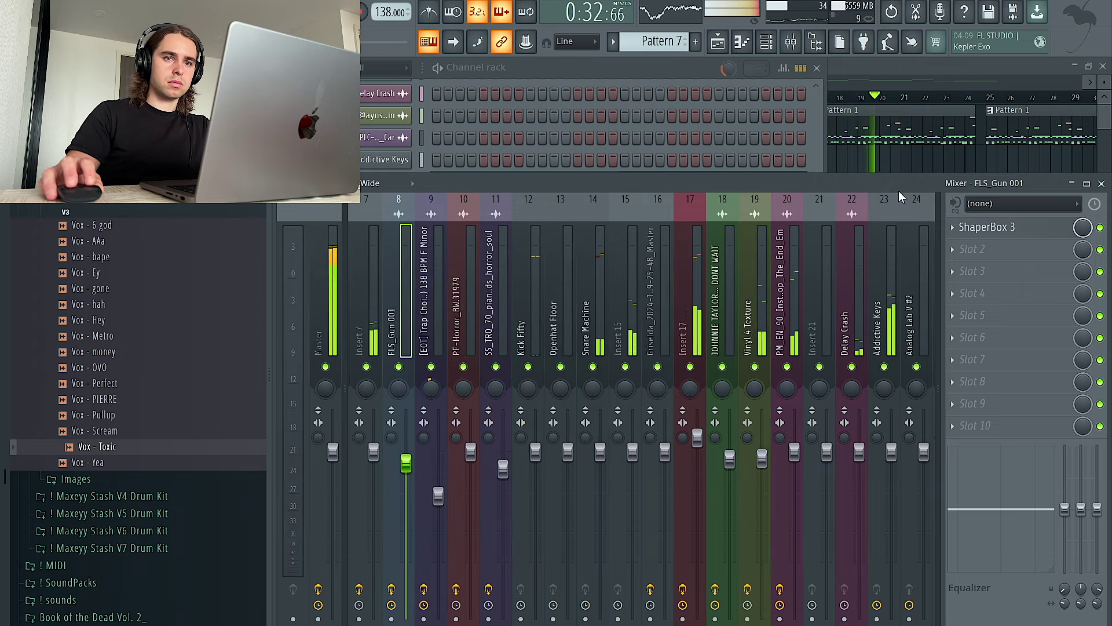
key(F5)
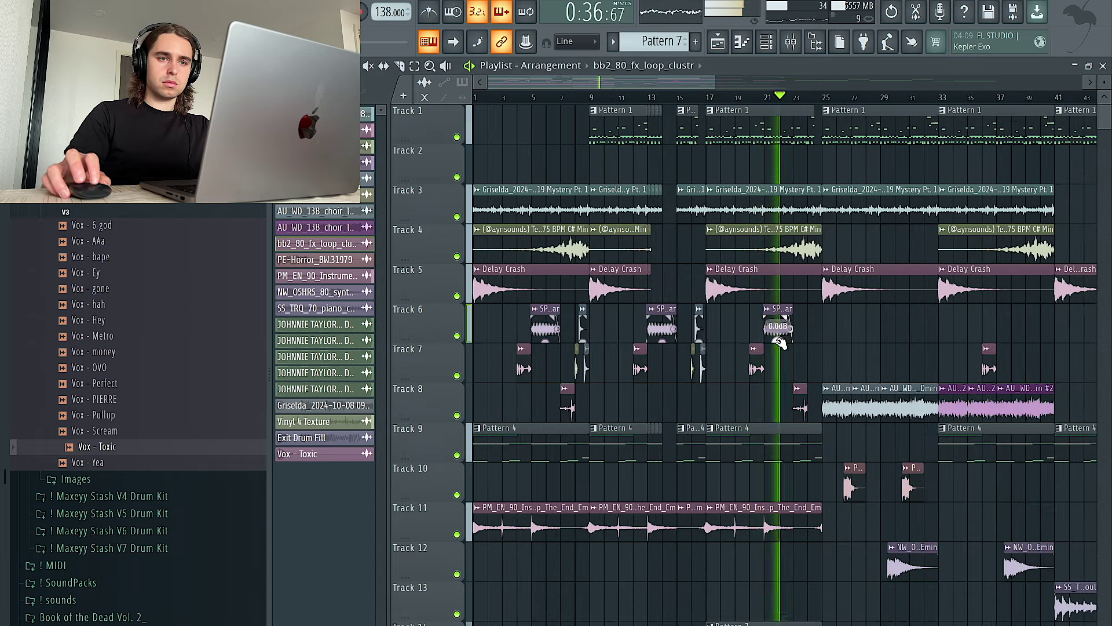
Step: Listen through the arrangement up to about bar 47, checking the sample settings of the PE-Horror_BW.31979 and NW_OSHRS_80_synth_loop_seeping_Emin clips
scroll(748, 342, down, 5)
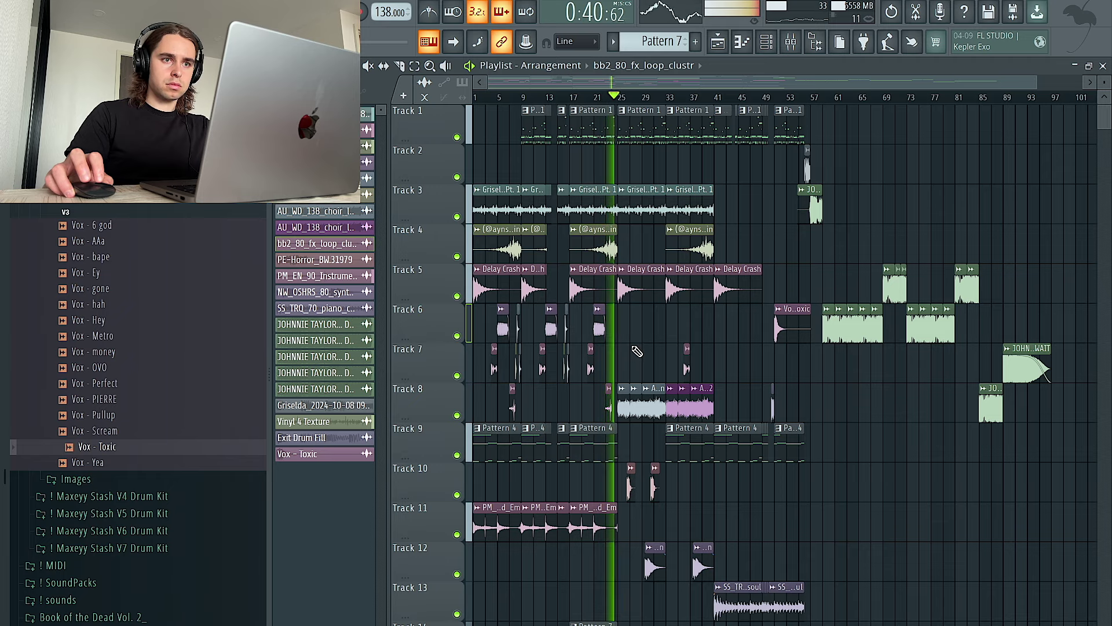
scroll(631, 188, up, 5)
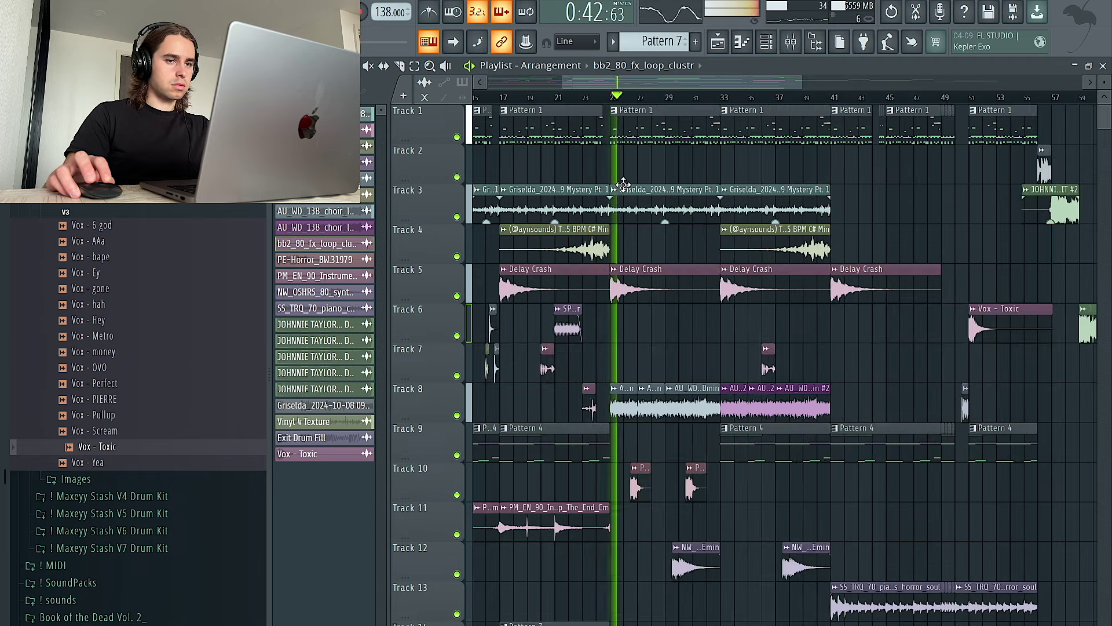
scroll(649, 203, up, 4)
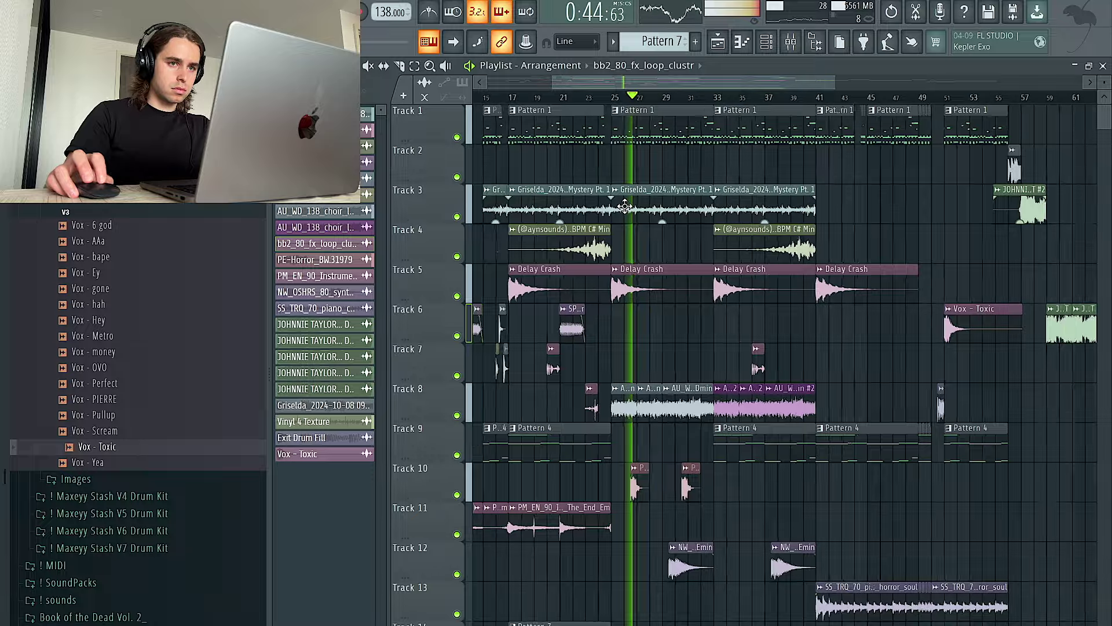
double_click(644, 482)
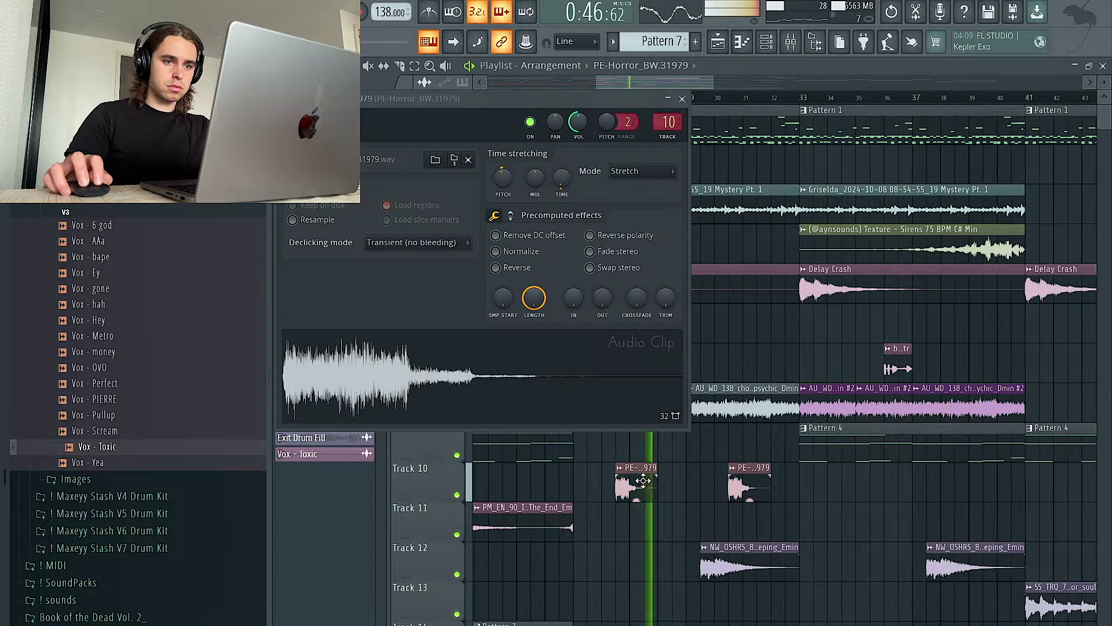
key(Escape)
scroll(759, 167, down, 9)
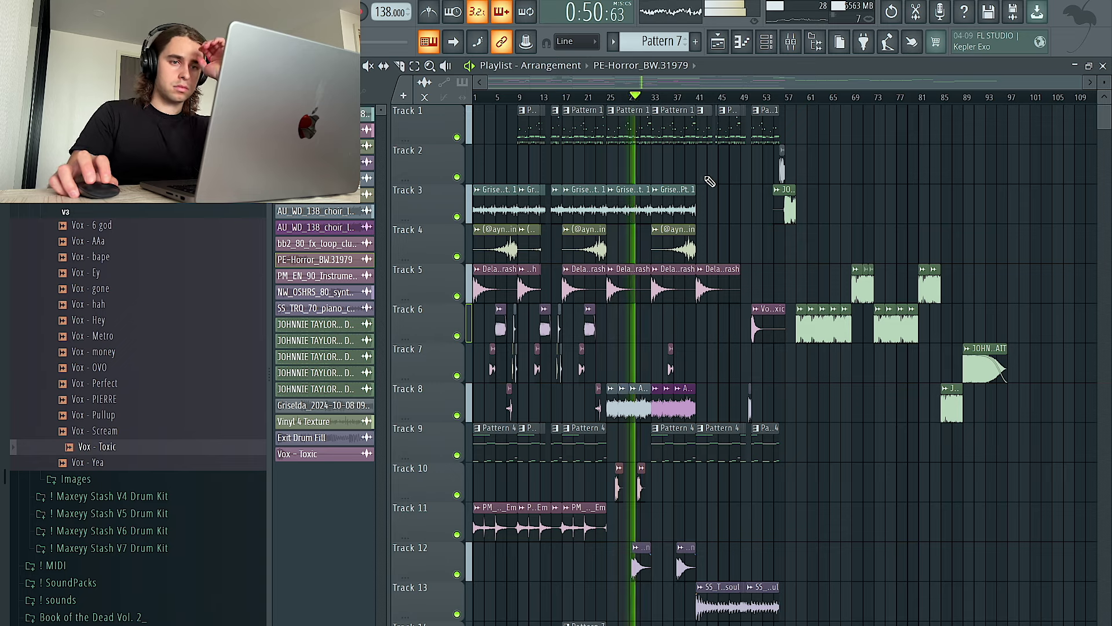
scroll(627, 533, down, 2)
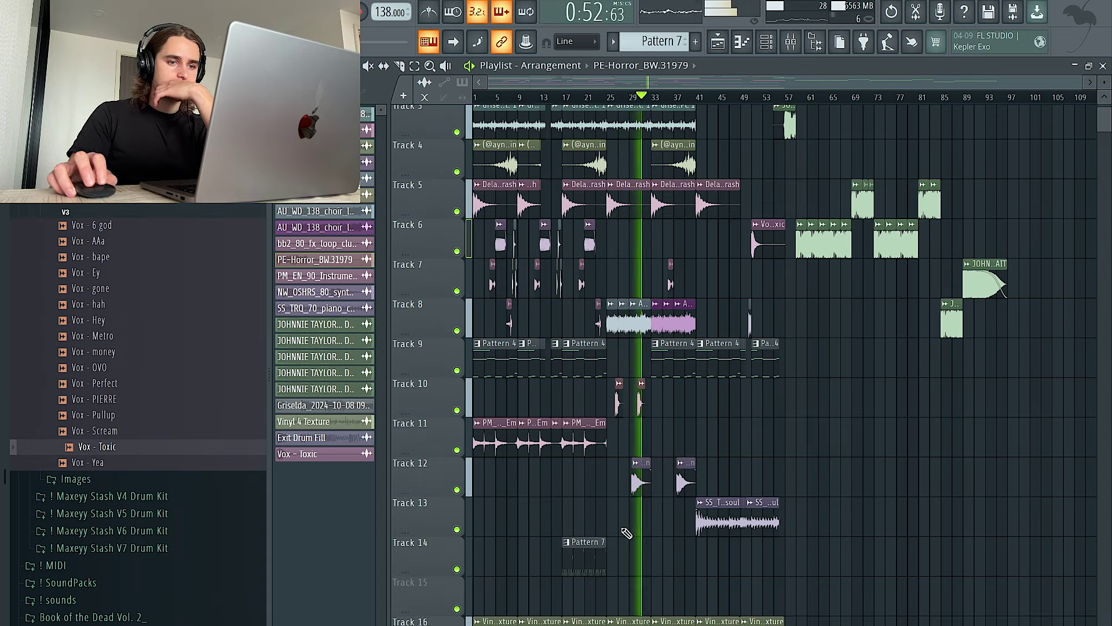
double_click(637, 485)
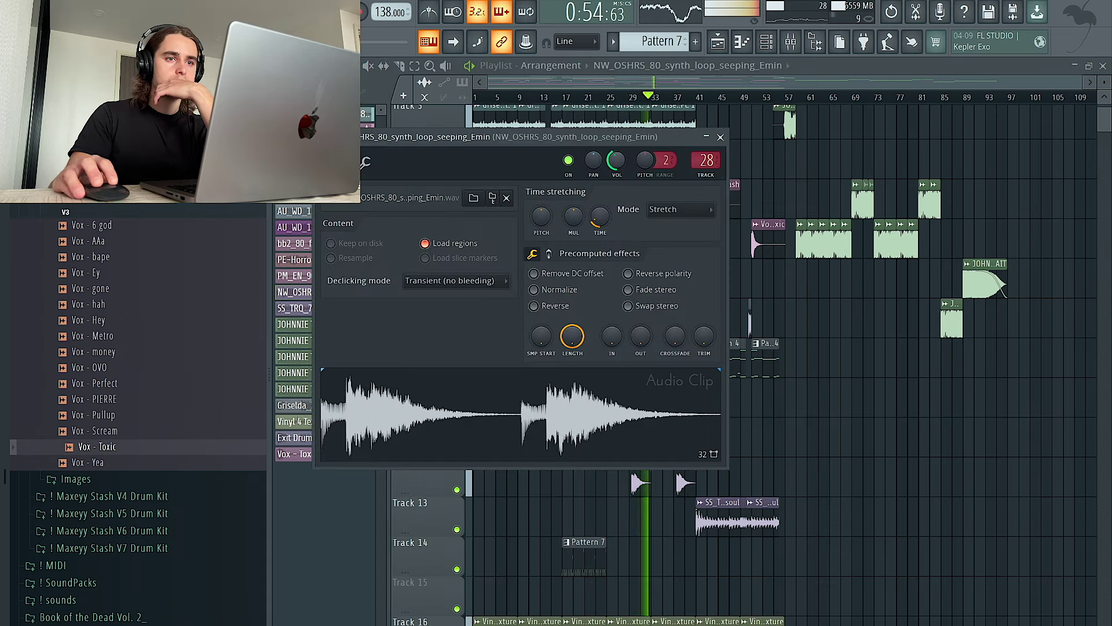
key(Escape)
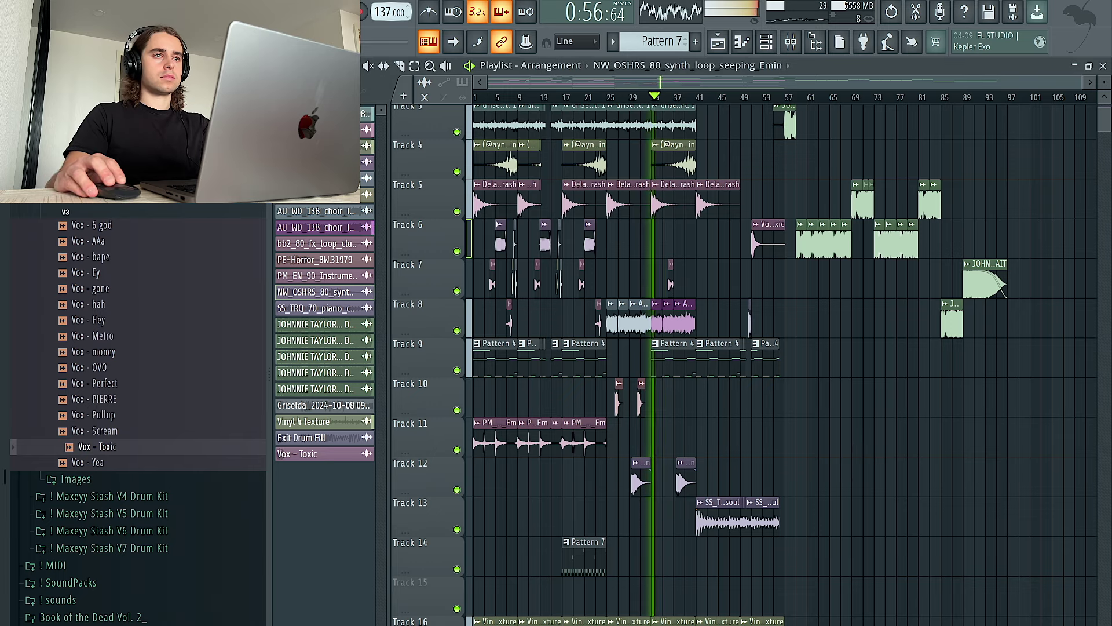
scroll(679, 393, up, 2)
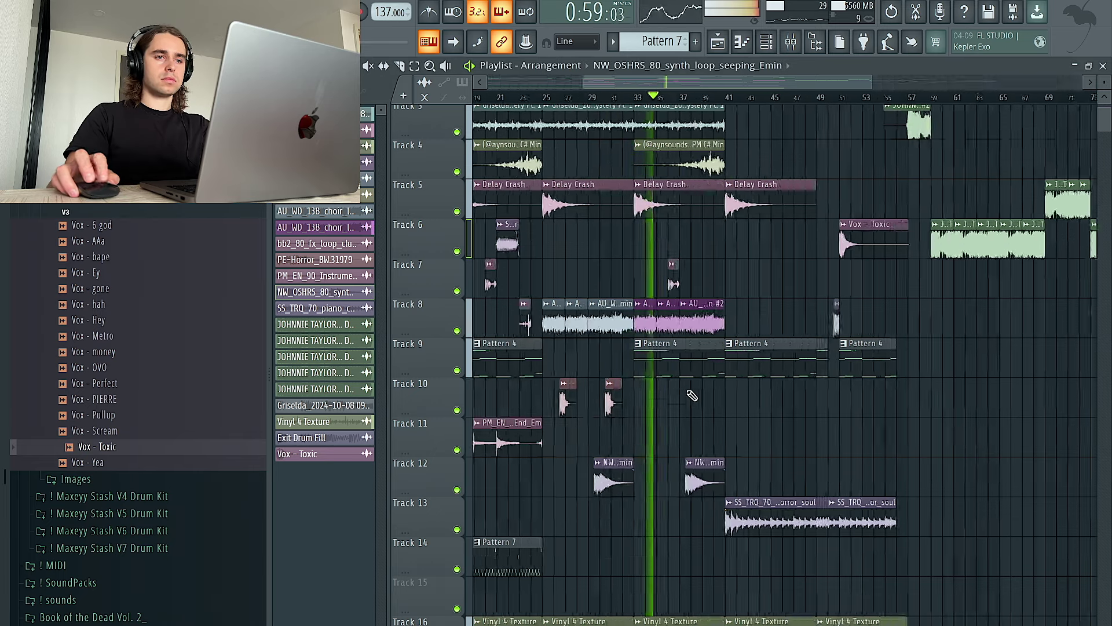
scroll(692, 386, up, 2)
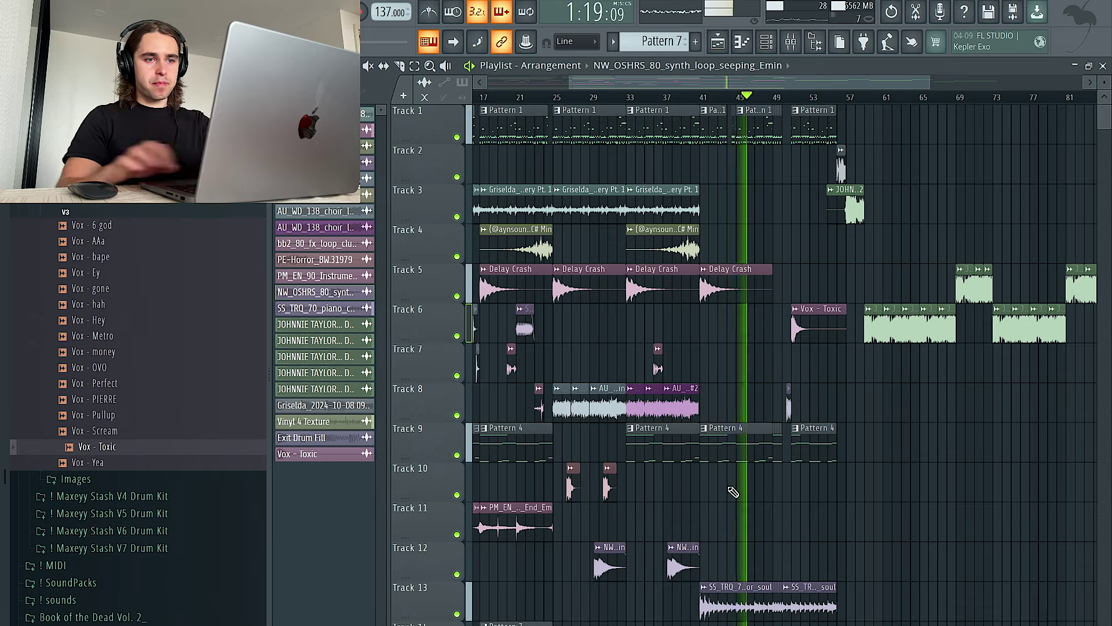
scroll(761, 503, down, 2)
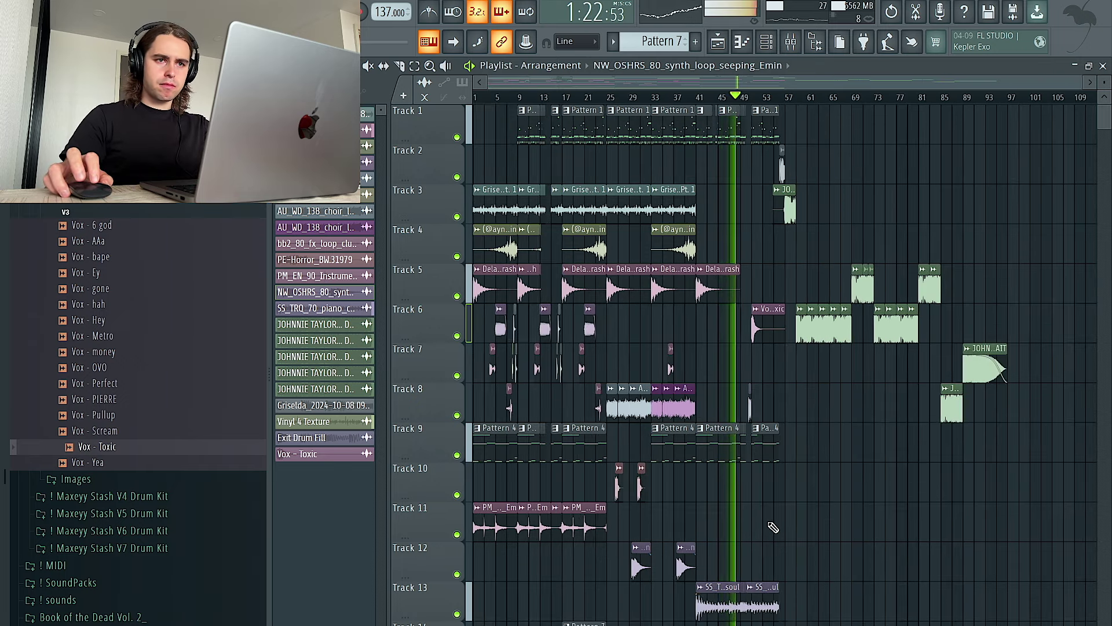
Step: Try moving the SRX STRINGS notes from Pattern 4 into the separate Pattern 17
scroll(757, 454, up, 4)
click(757, 455)
click(783, 45)
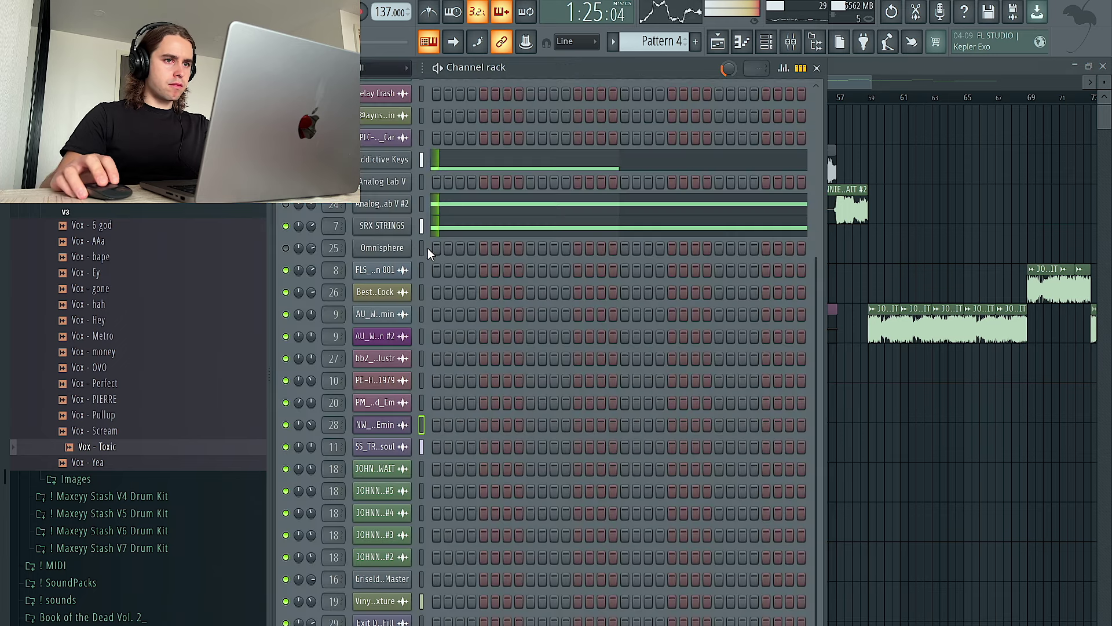
click(421, 226)
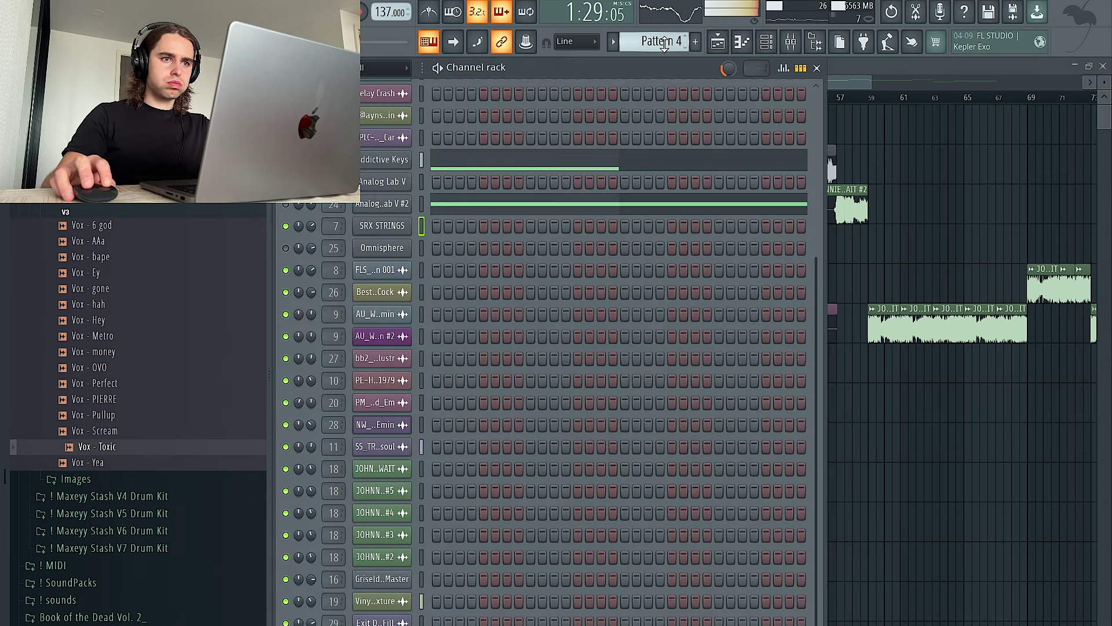
scroll(666, 49, down, 3)
scroll(669, 47, down, 10)
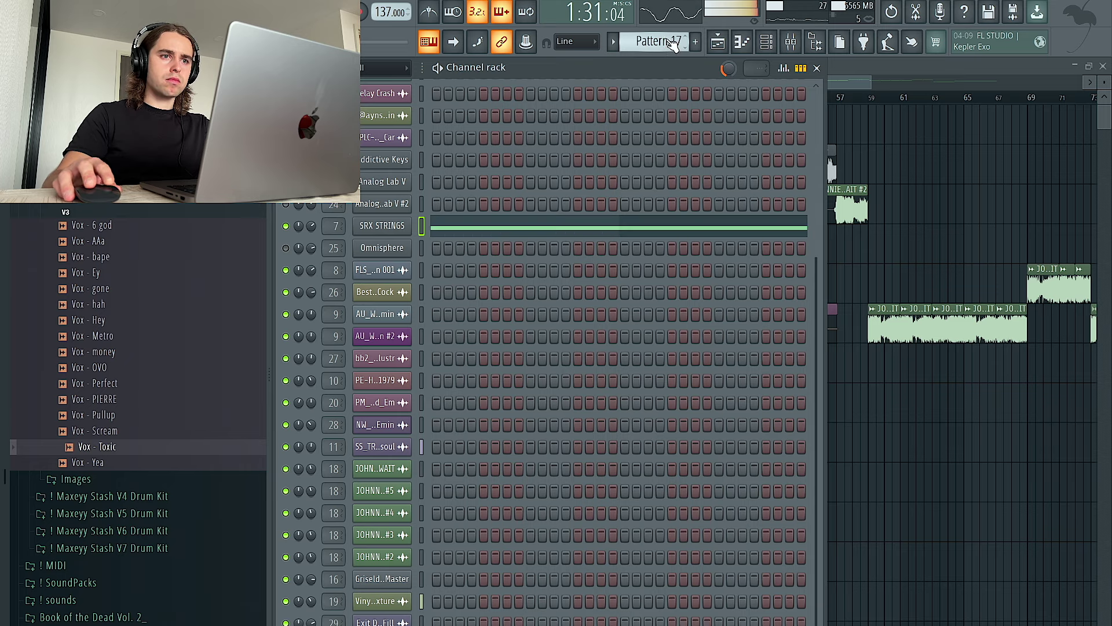
Step: Try placing Pattern 17 on track 11 from bar 41 to 49, and undo the recent changes
right_click(930, 150)
drag(592, 505, 583, 504)
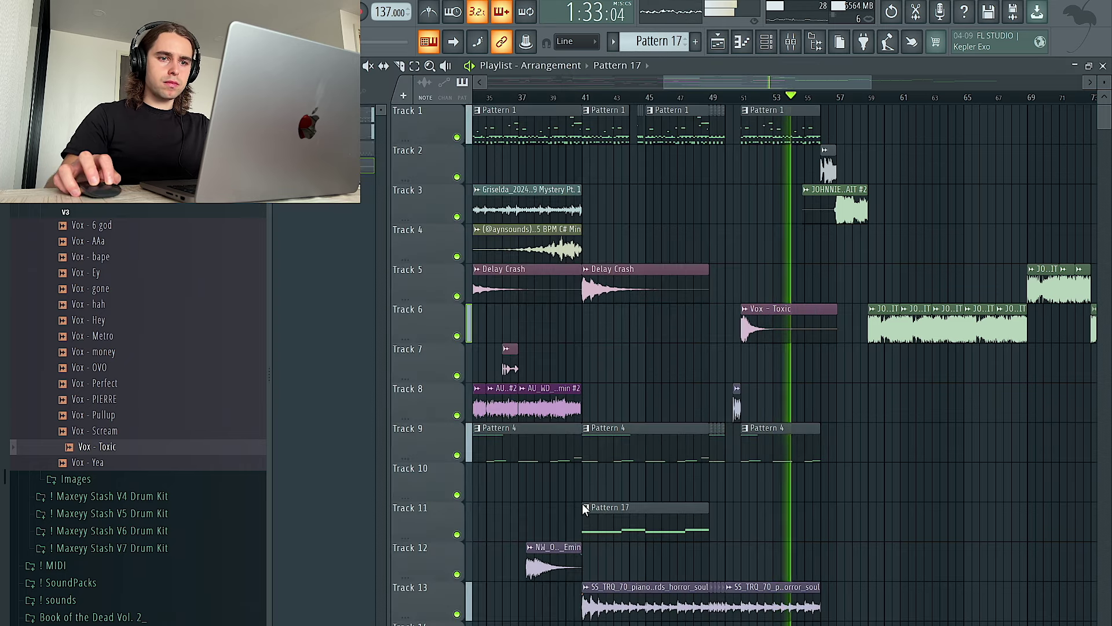
key(ctrl+z)
key(ctrl+z)
Step: Lower the mixer volume of the JOHNNIE TAYLOR DONT WAIT sample on mixer track 18
scroll(851, 370, down, 5)
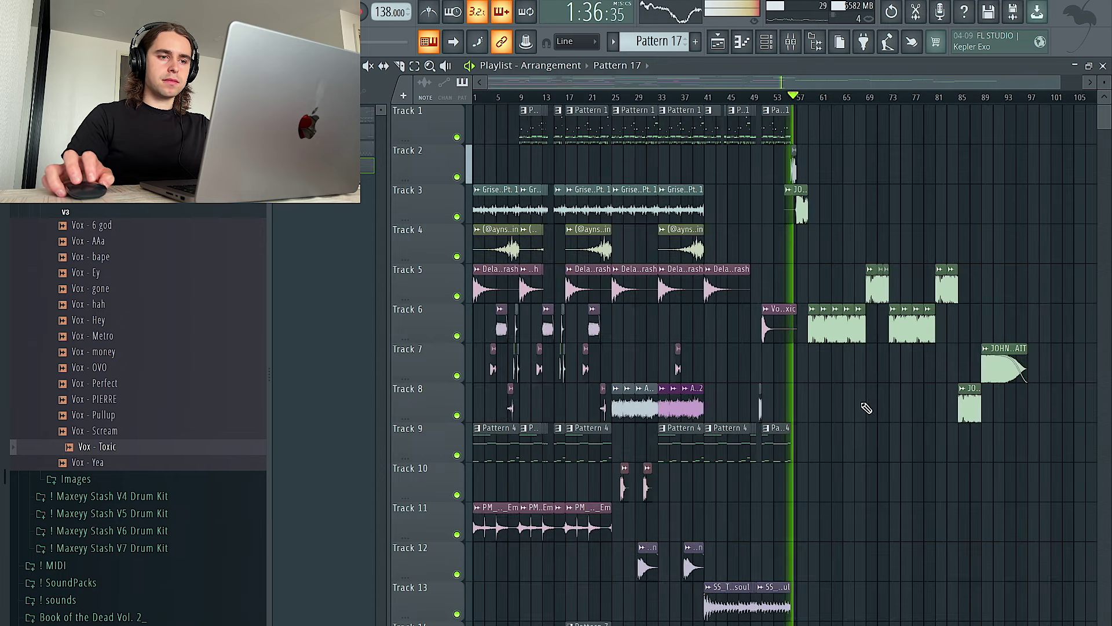
scroll(755, 241, up, 5)
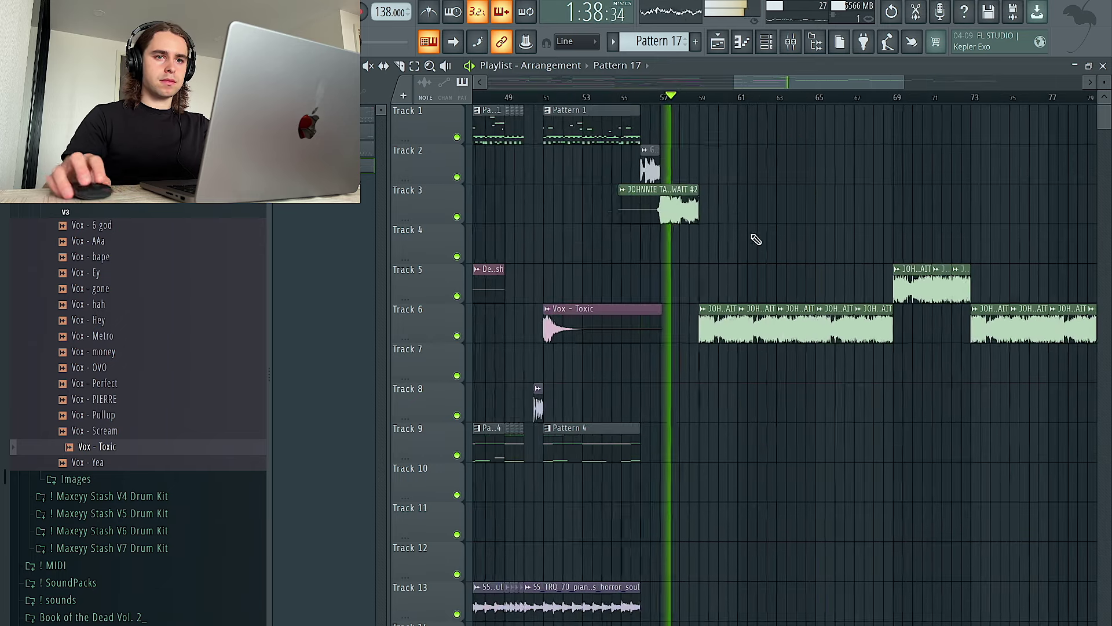
key(F9)
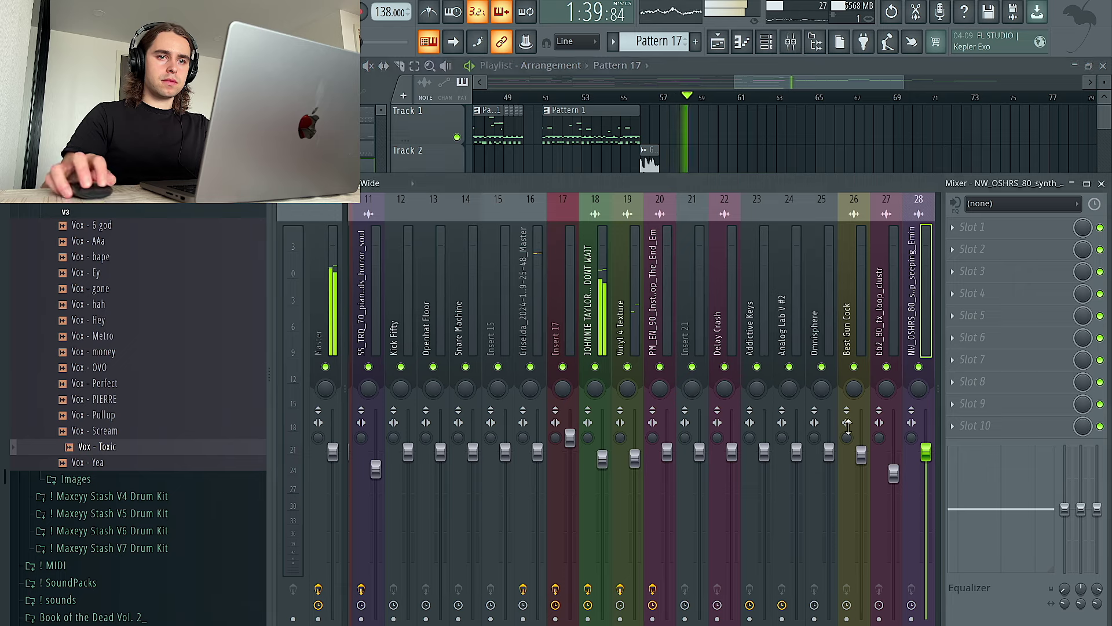
click(599, 422)
key(F9)
double_click(667, 205)
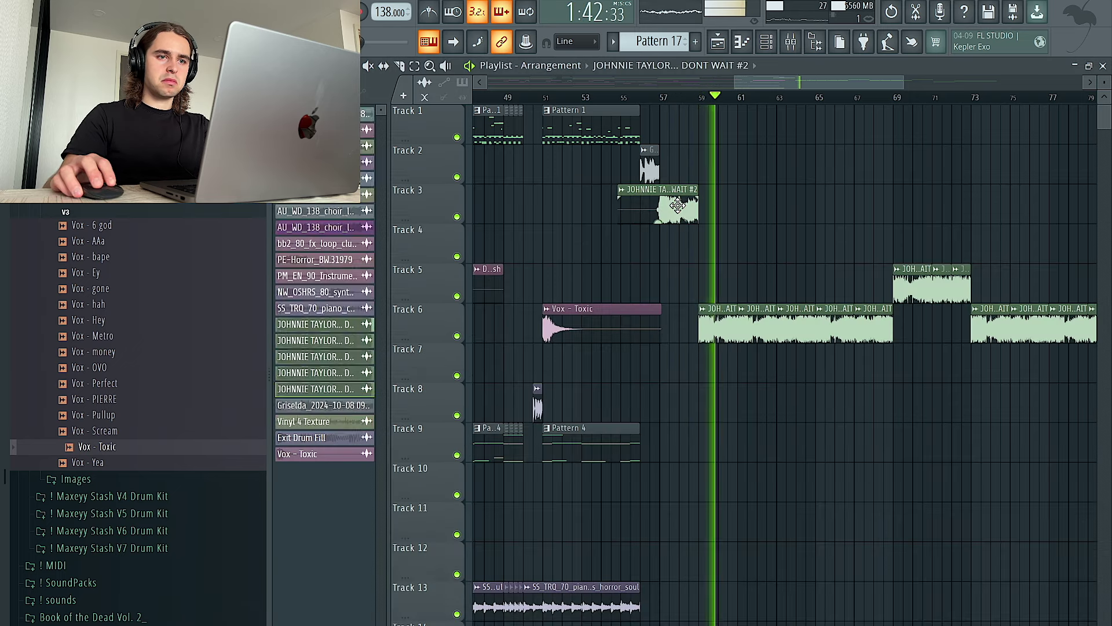
key(F9)
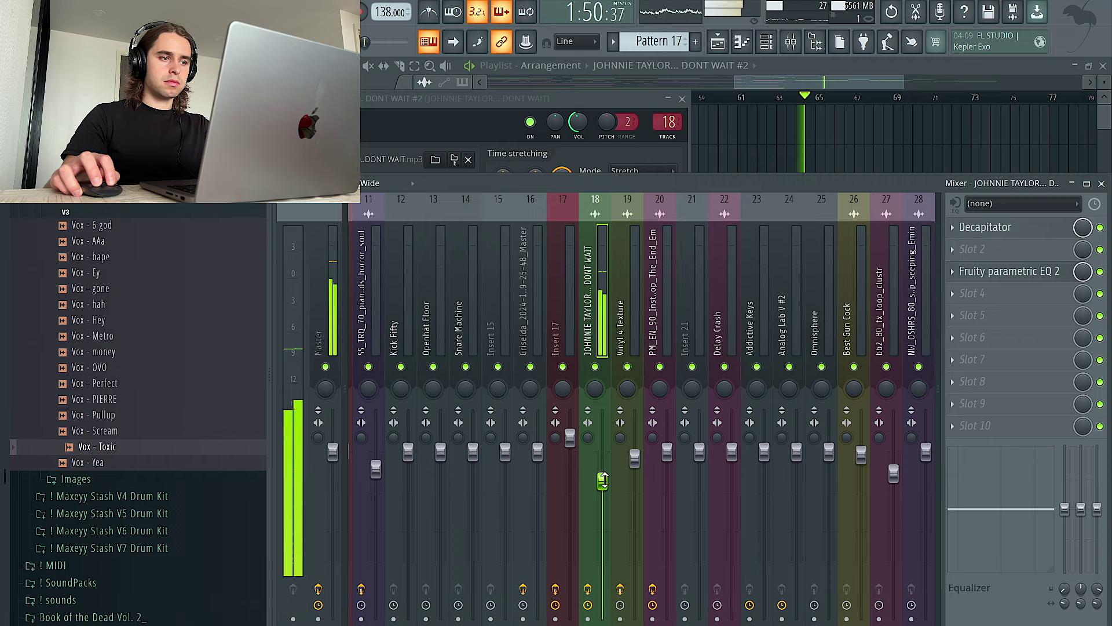
Step: Try placing a Pattern 1 clip on track 2 at bar 69 of the playlist, and remove it
right_click(857, 133)
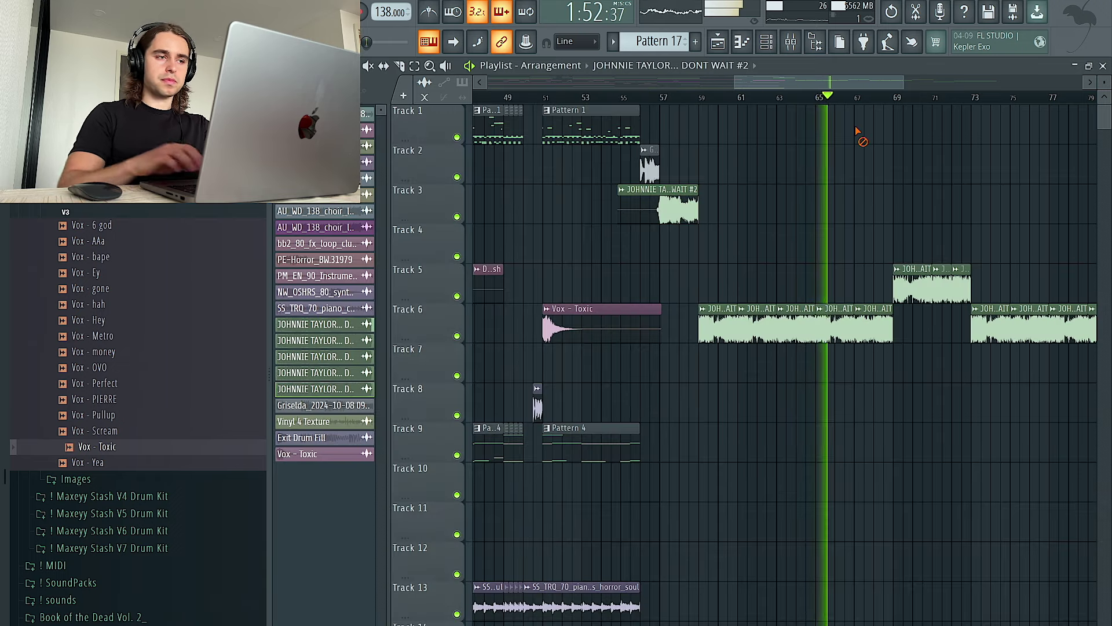
key(Page_Down)
key(Page_Down)
scroll(857, 132, down, 2)
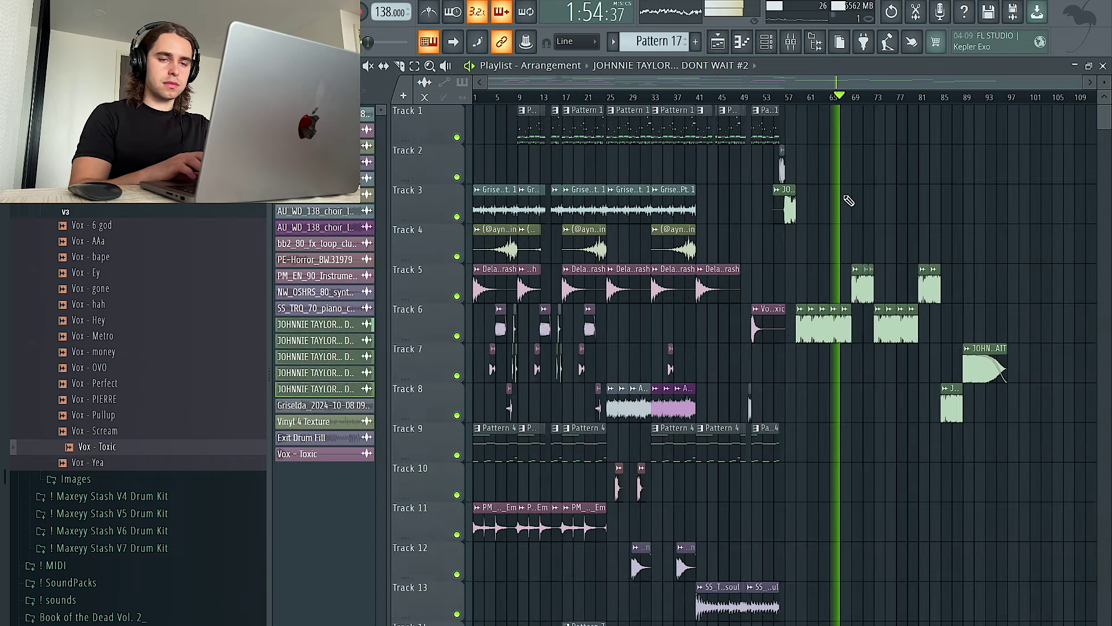
click(681, 446)
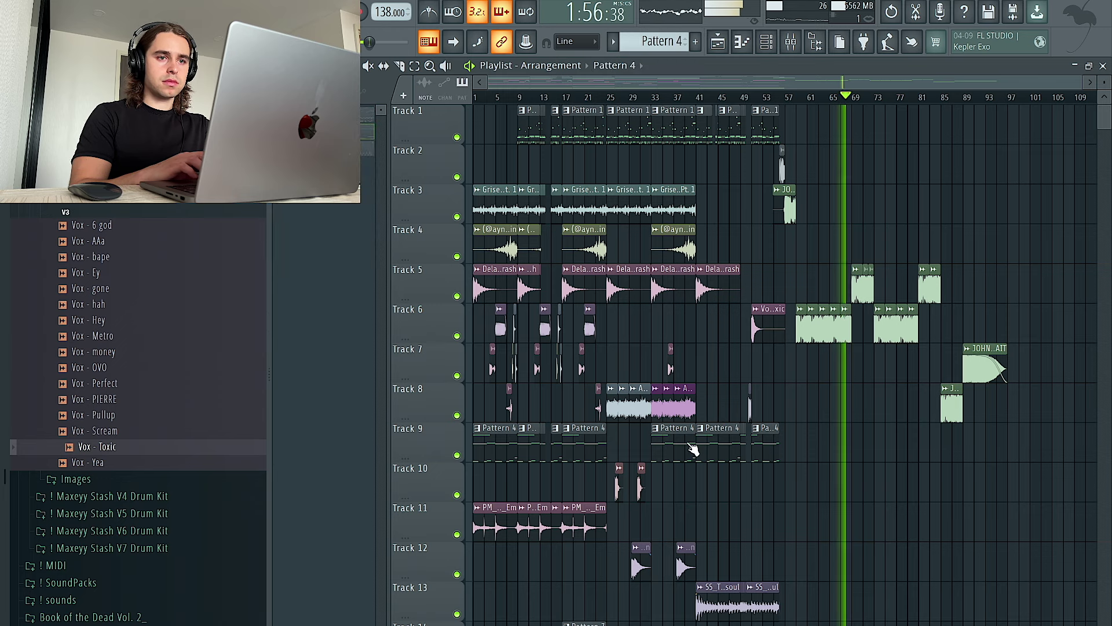
click(678, 134)
click(855, 167)
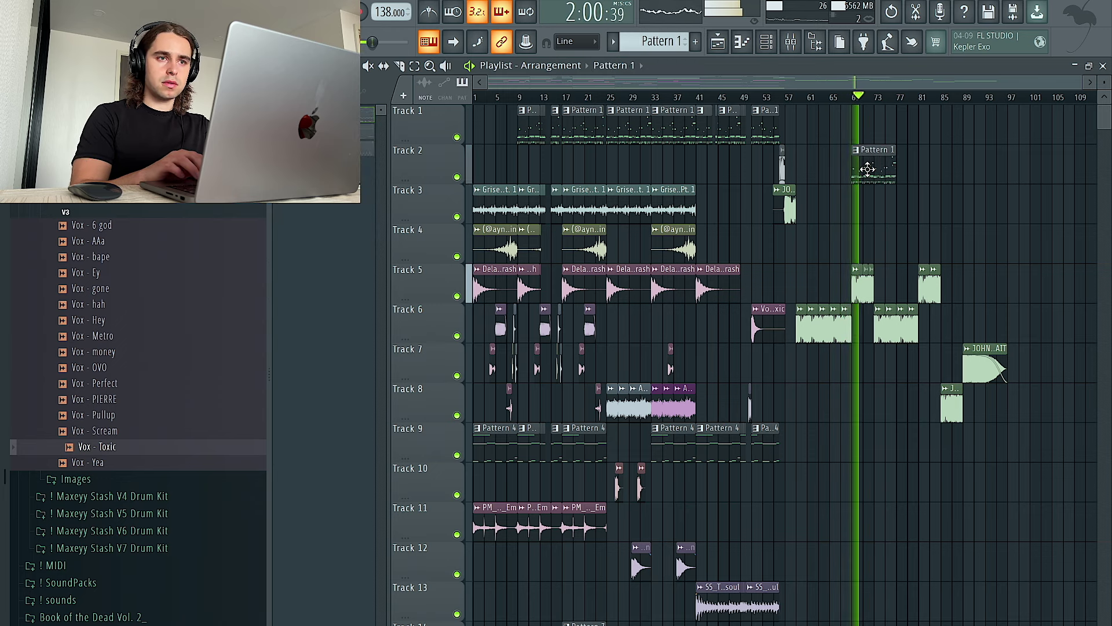
right_click(868, 169)
scroll(869, 173, up, 2)
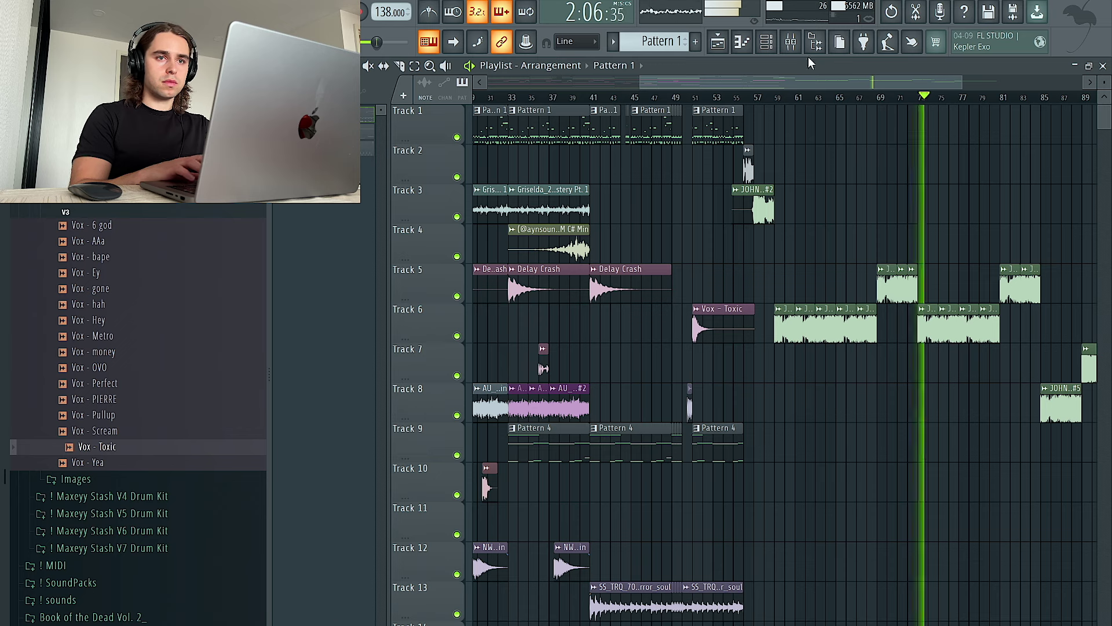
Step: Raise the mixer volume of the JOHNNIE TAYLOR DONT WAIT sample on mixer track 18 slightly, leaving effect slot 2 empty
click(791, 41)
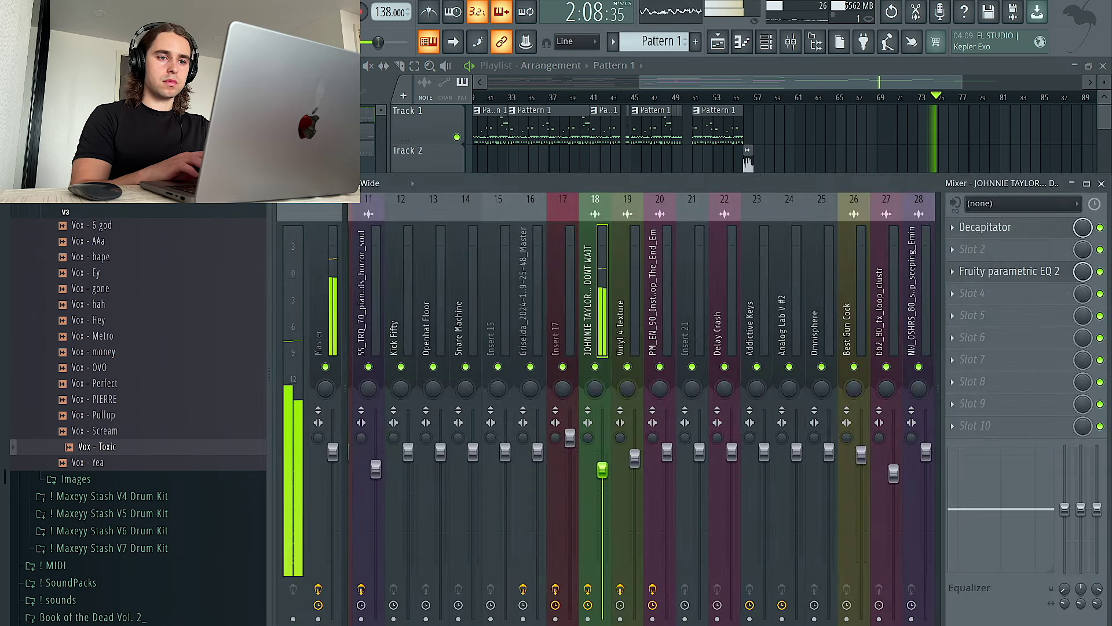
click(1021, 250)
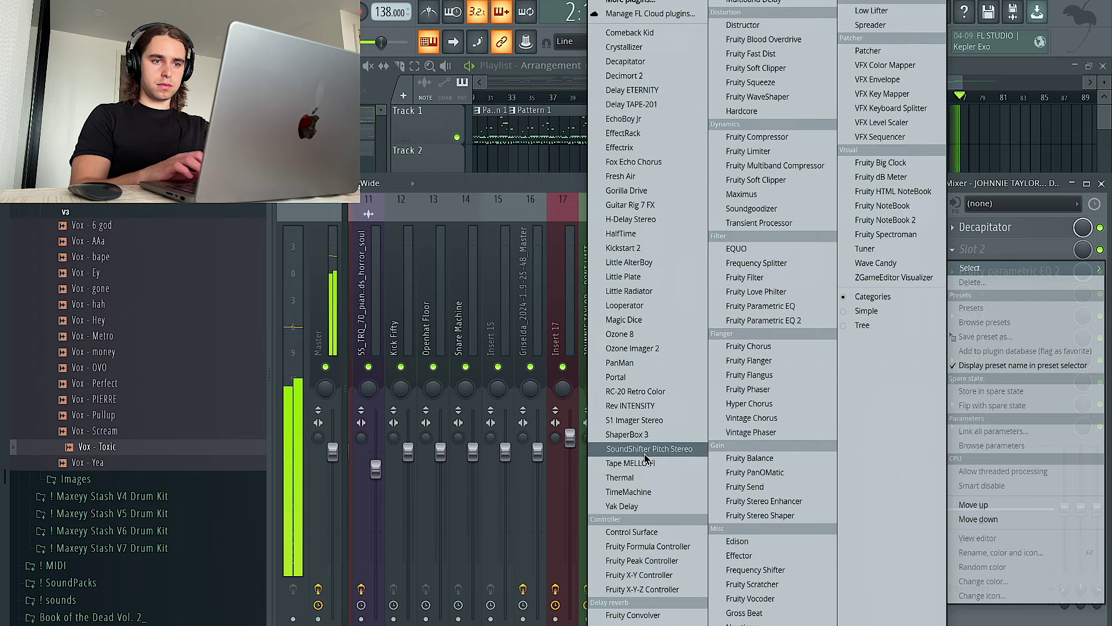
click(1035, 254)
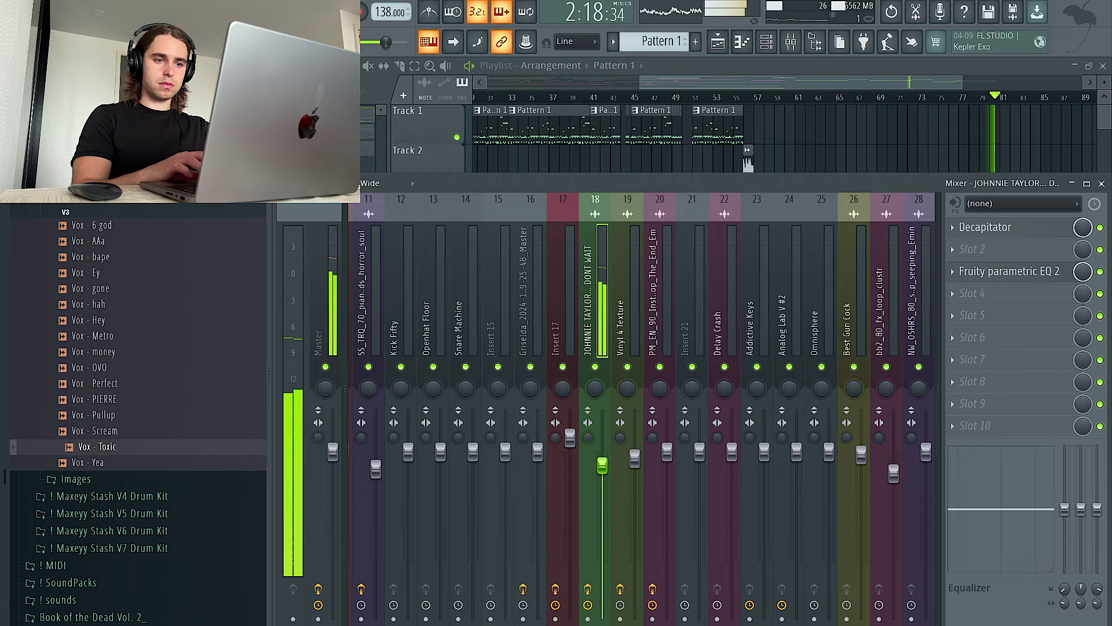
right_click(829, 161)
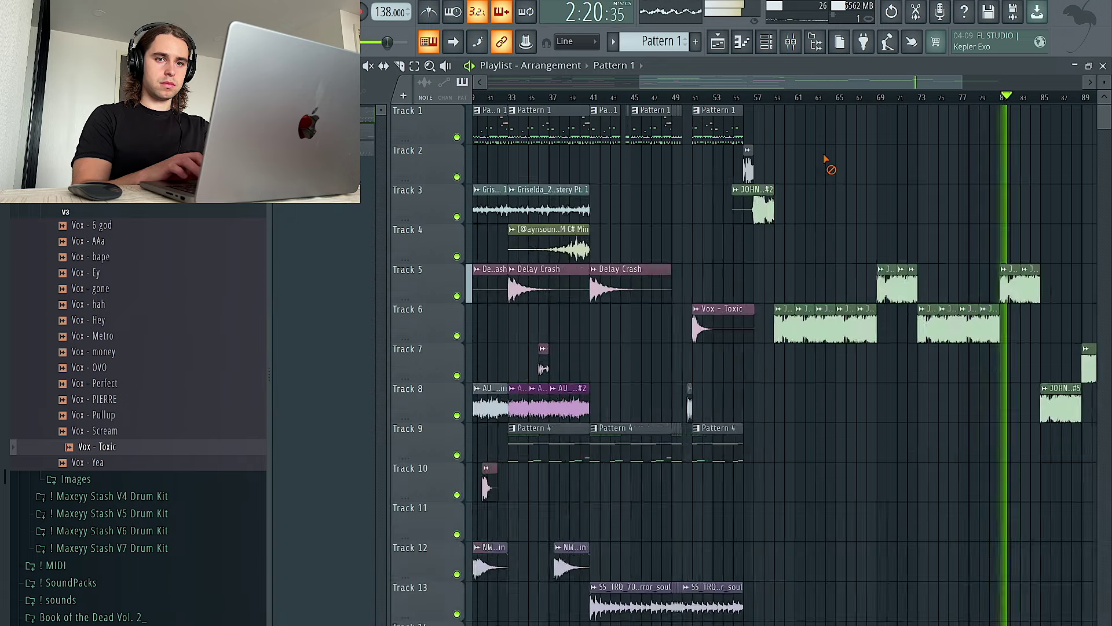
Step: Place a copy of the Delay Crash clip on track 4 at bar 85 of the playlist
scroll(830, 162, down, 2)
scroll(1034, 199, up, 4)
scroll(934, 227, down, 3)
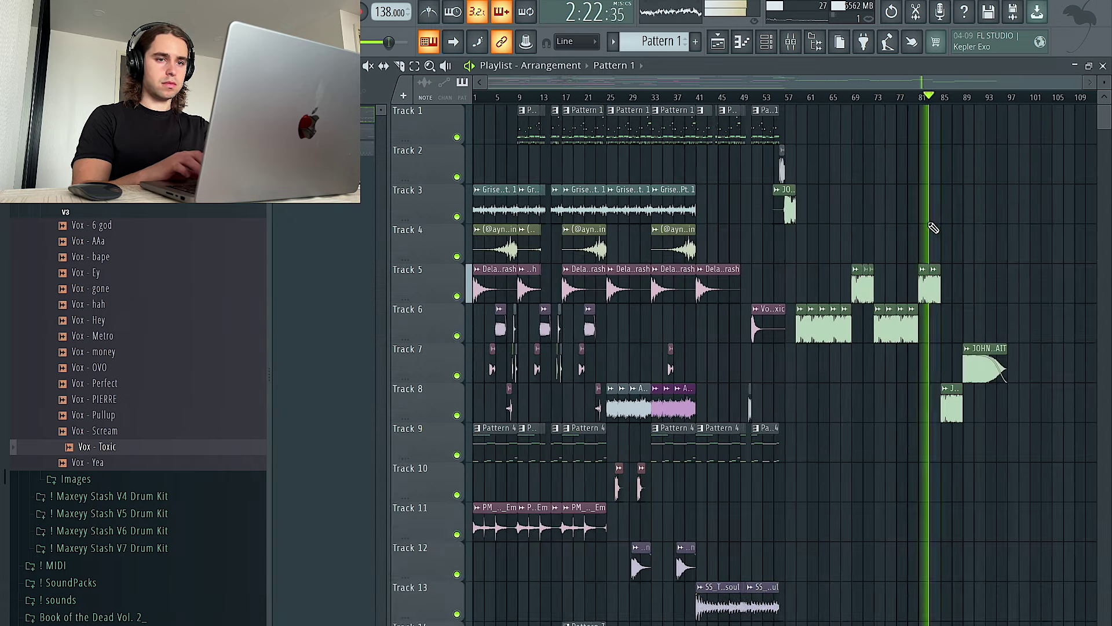
click(716, 292)
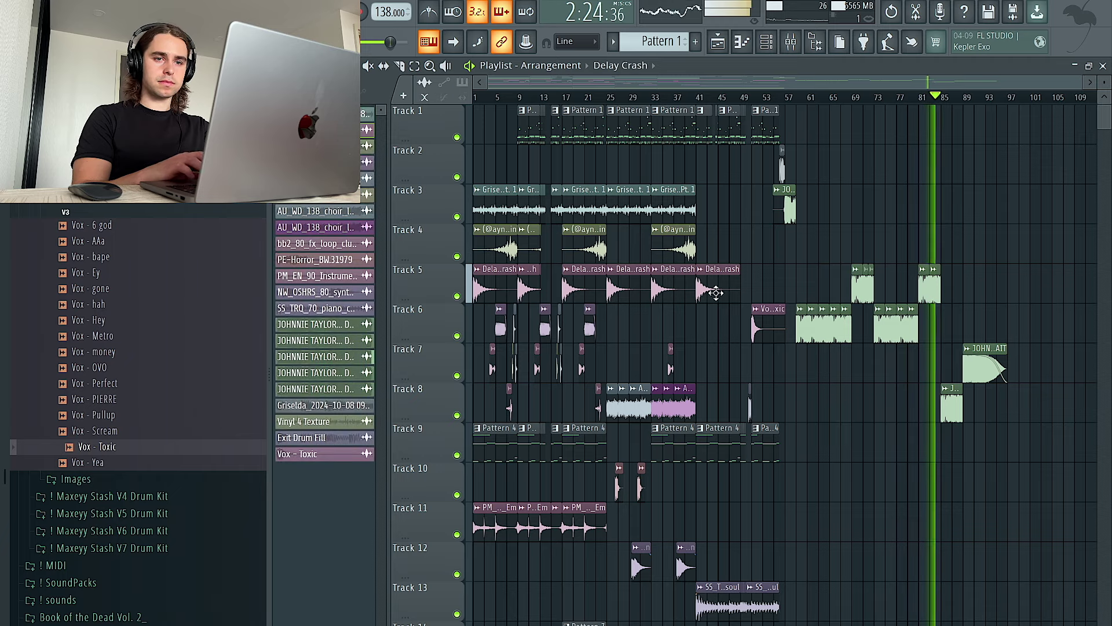
click(949, 256)
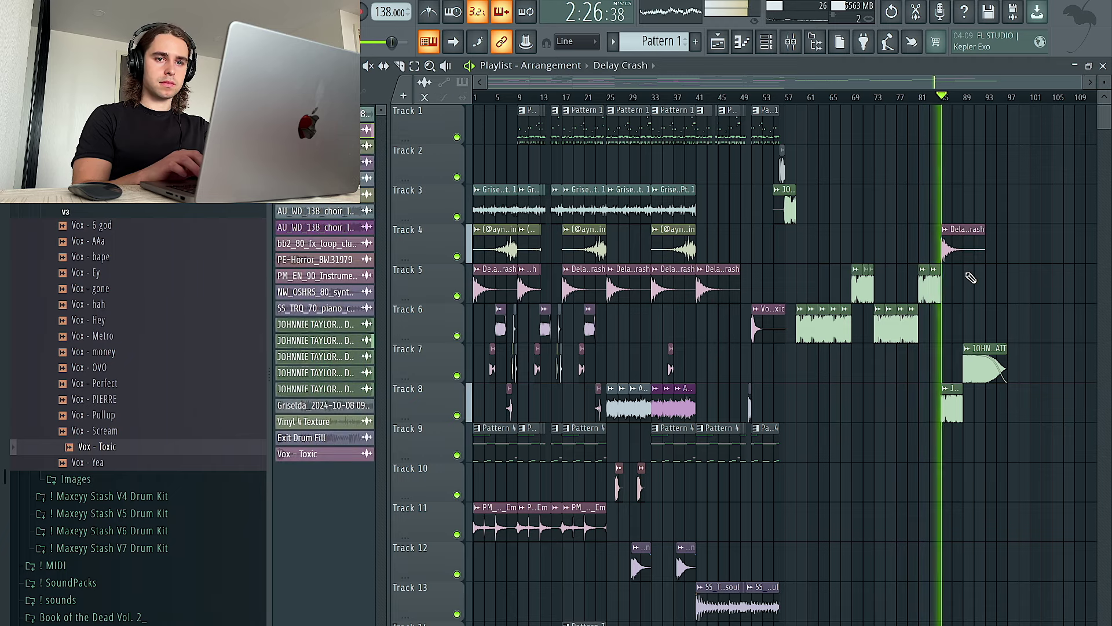
scroll(965, 259, up, 3)
scroll(939, 234, down, 3)
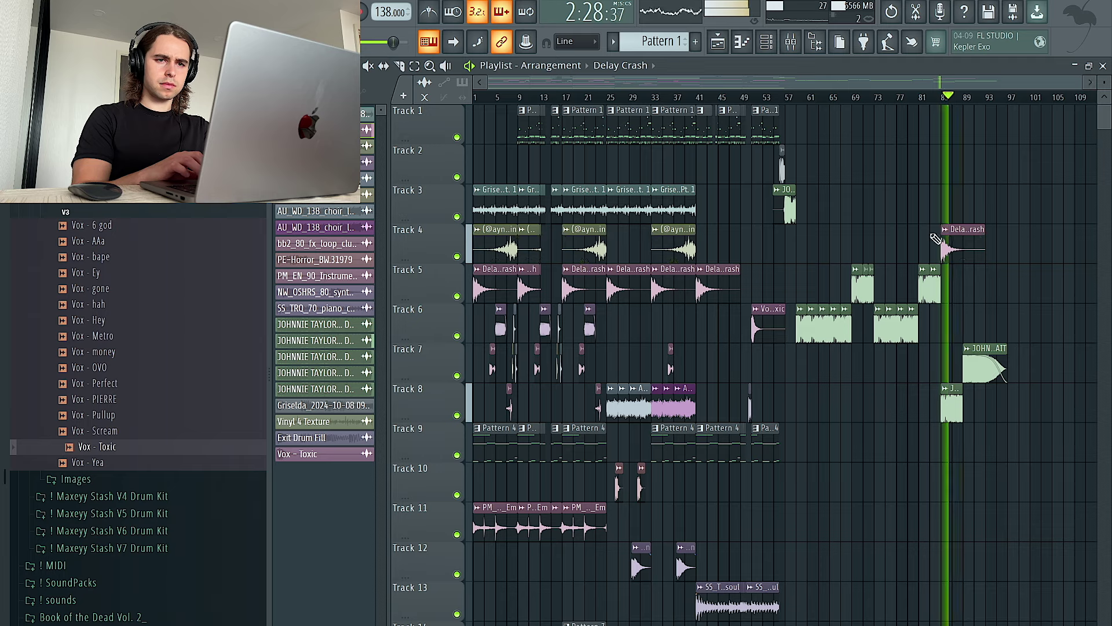
scroll(907, 236, up, 3)
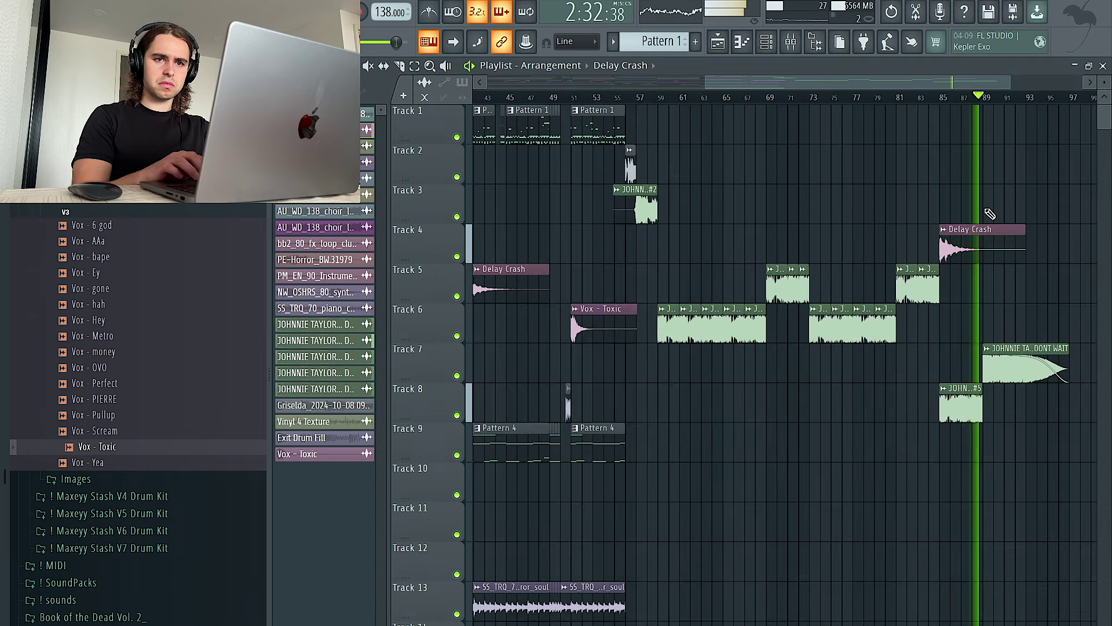
scroll(991, 211, down, 3)
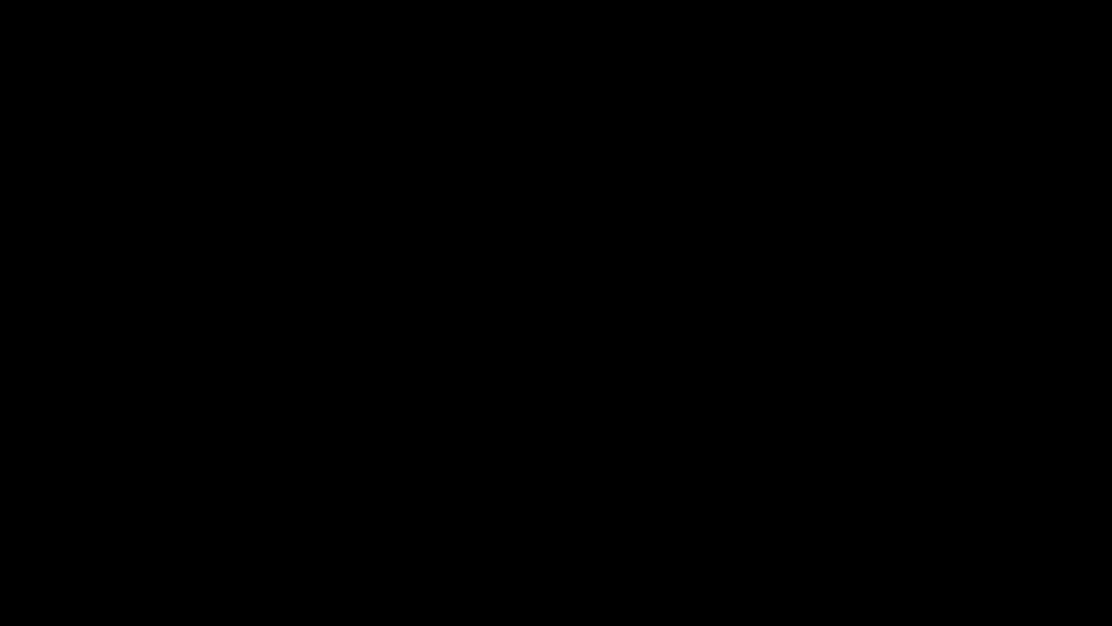
scroll(145, 521, down, 15)
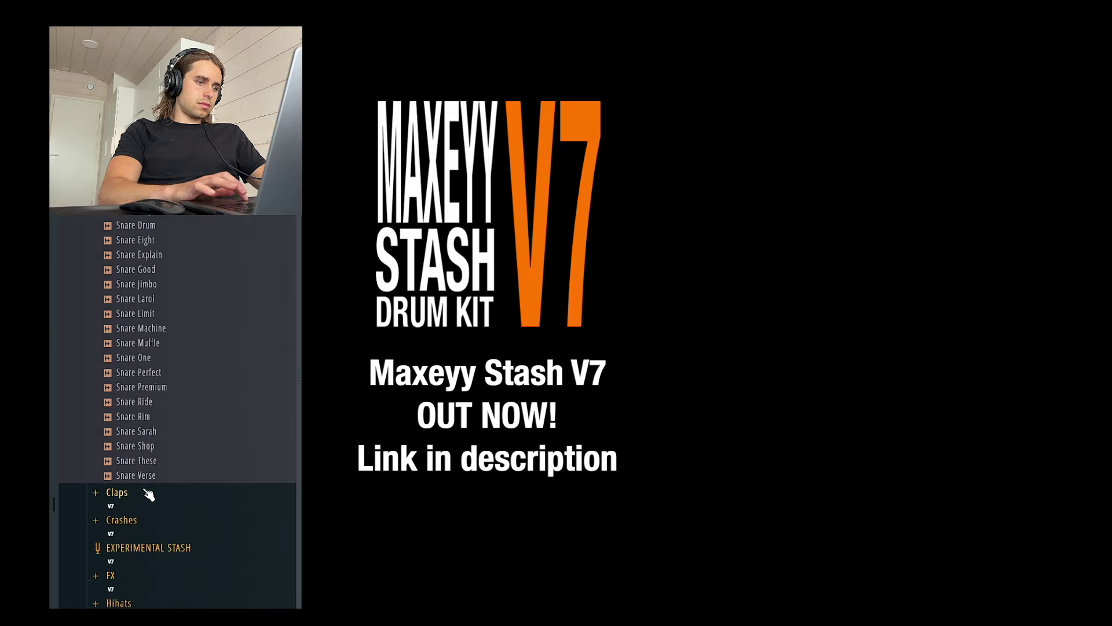
scroll(154, 430, down, 20)
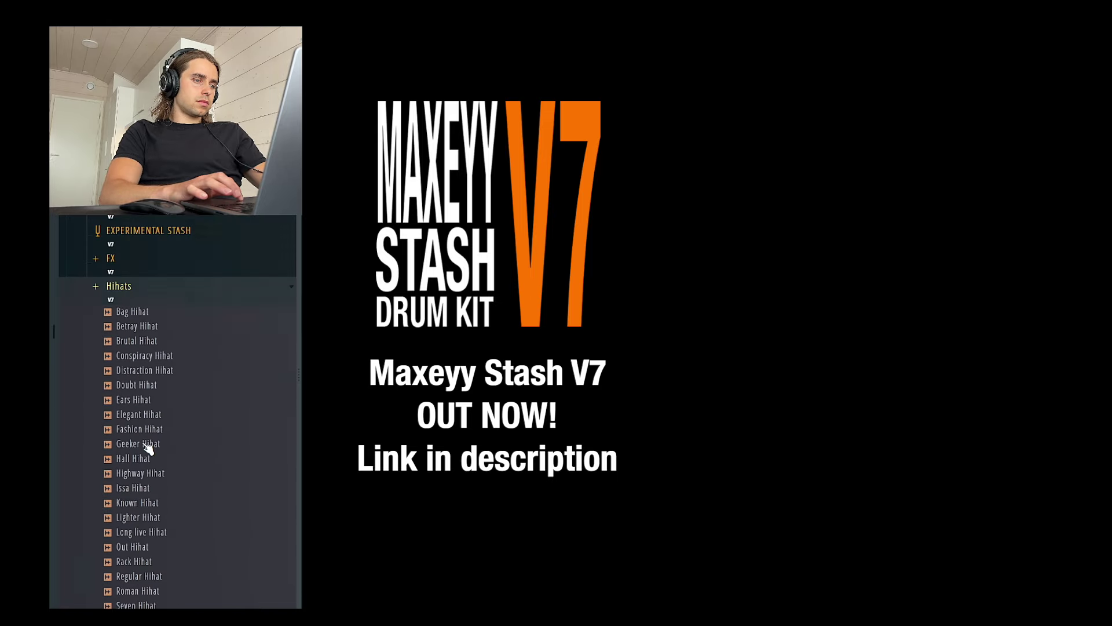
scroll(134, 515, down, 15)
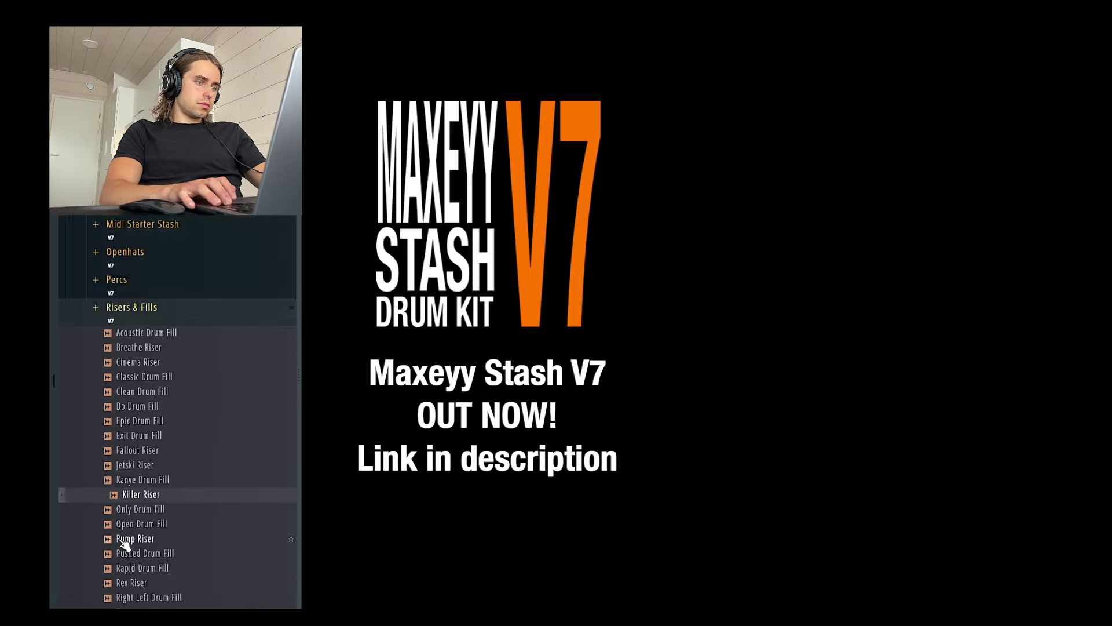